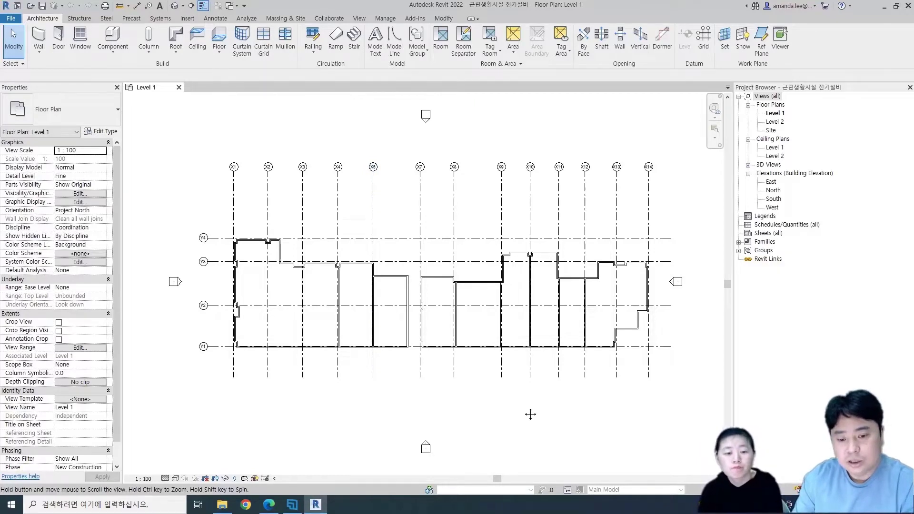
Duplicate the Level 1 floor plan as a new view named 전력간선
middle_drag(530, 403, 528, 394)
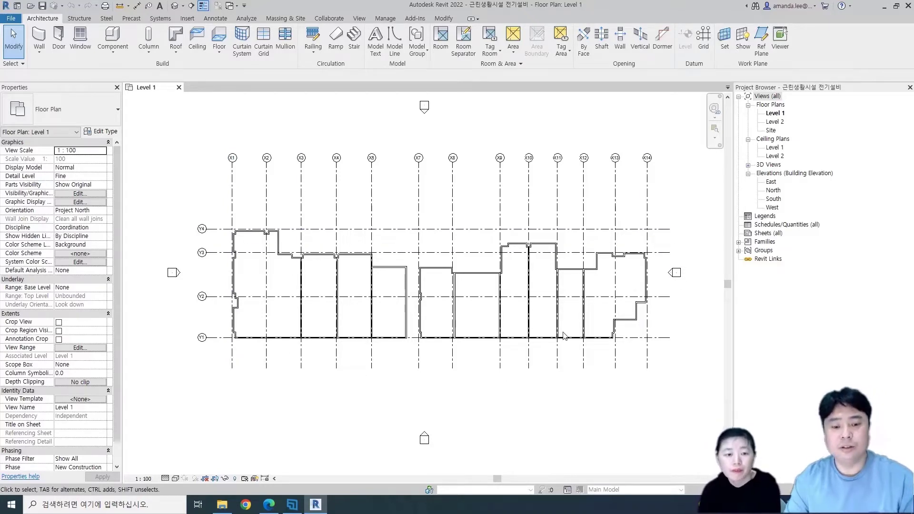
middle_drag(575, 322, 583, 319)
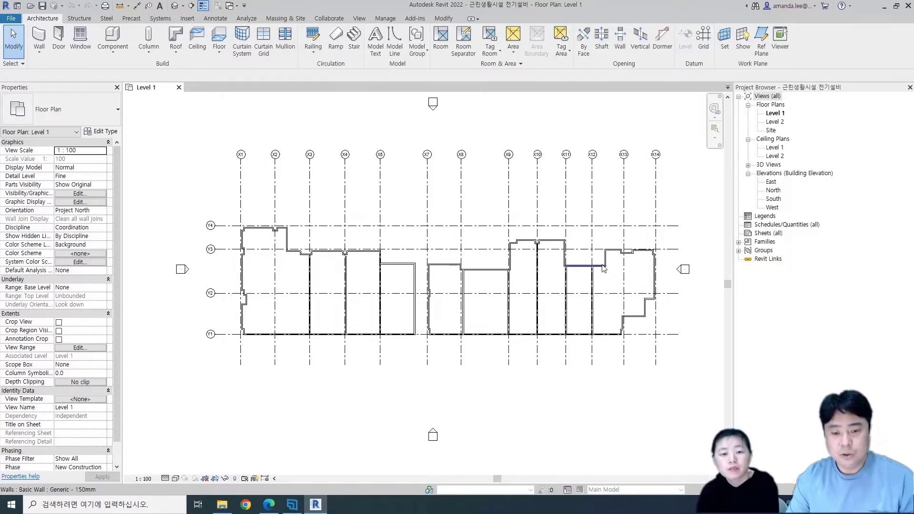
middle_drag(605, 269, 602, 278)
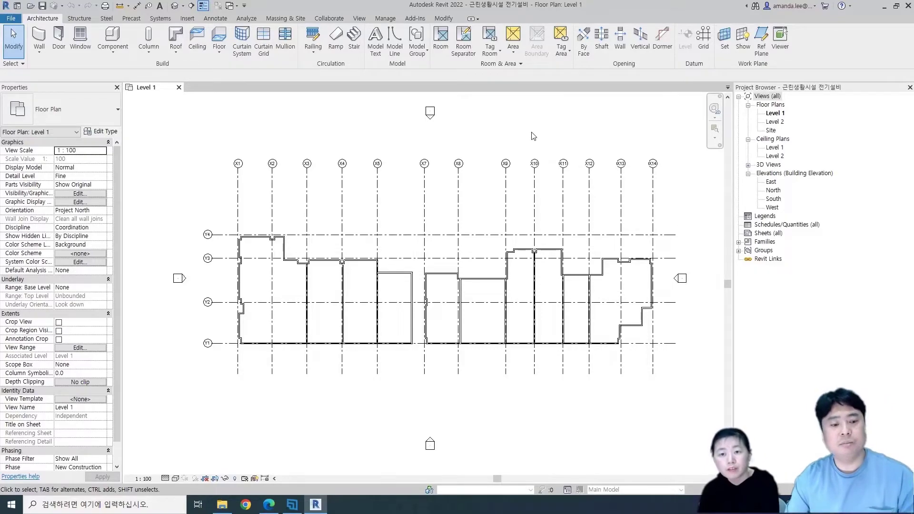
right_click(768, 118)
mouse_move(764, 261)
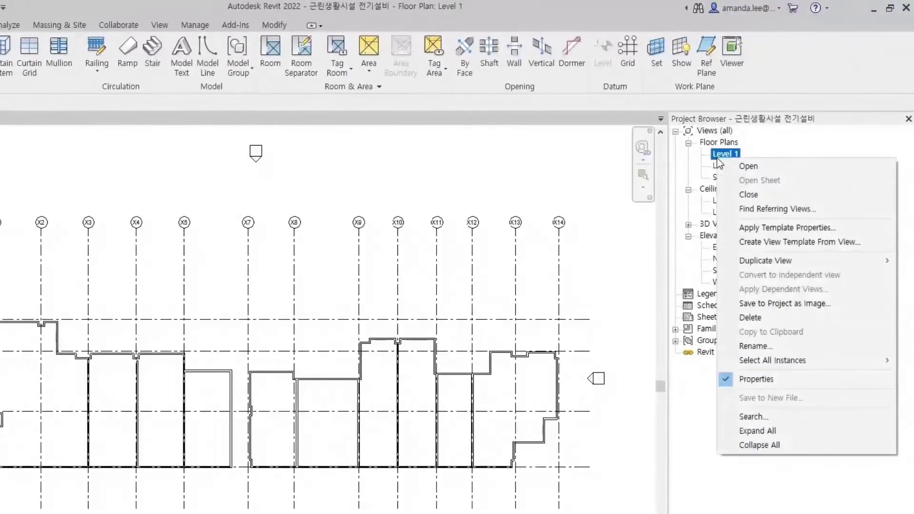
click(660, 259)
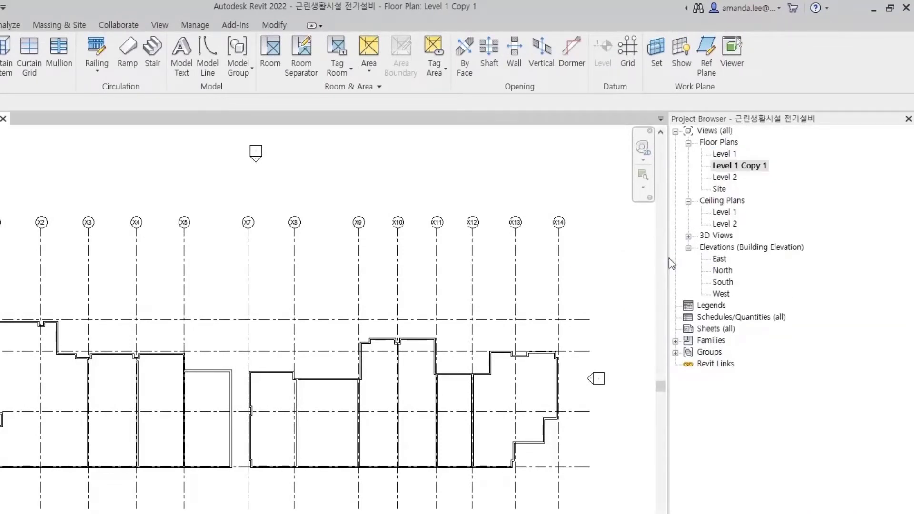
key(F2)
text(전)
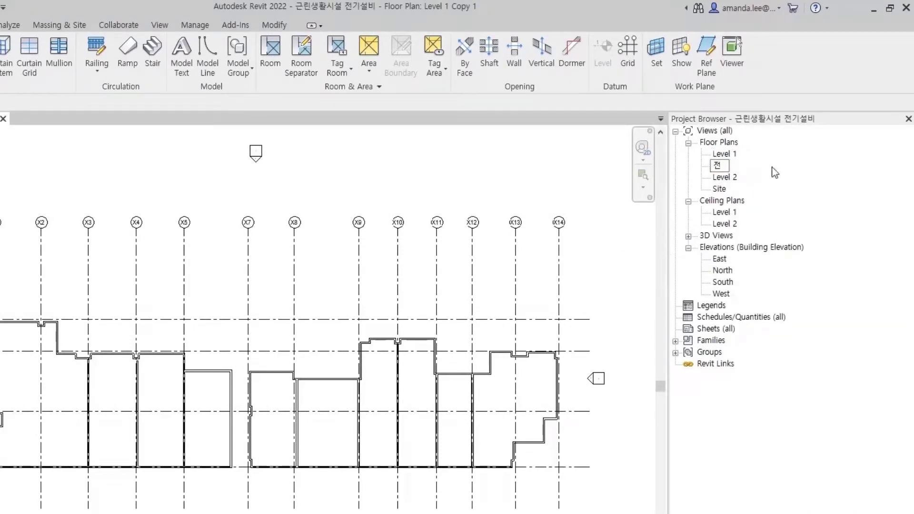
text(력간선)
key(Return)
Make two more plan copies, named 전등설비 and 전열설비
right_click(727, 186)
click(604, 290)
right_click(737, 202)
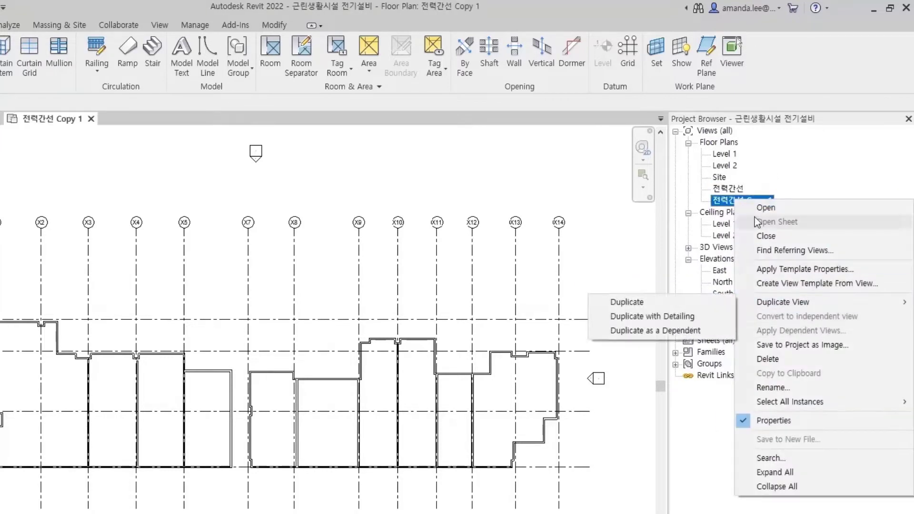
click(607, 316)
key(F2)
text(전등설비)
key(Return)
click(741, 212)
key(F2)
text(전열설비)
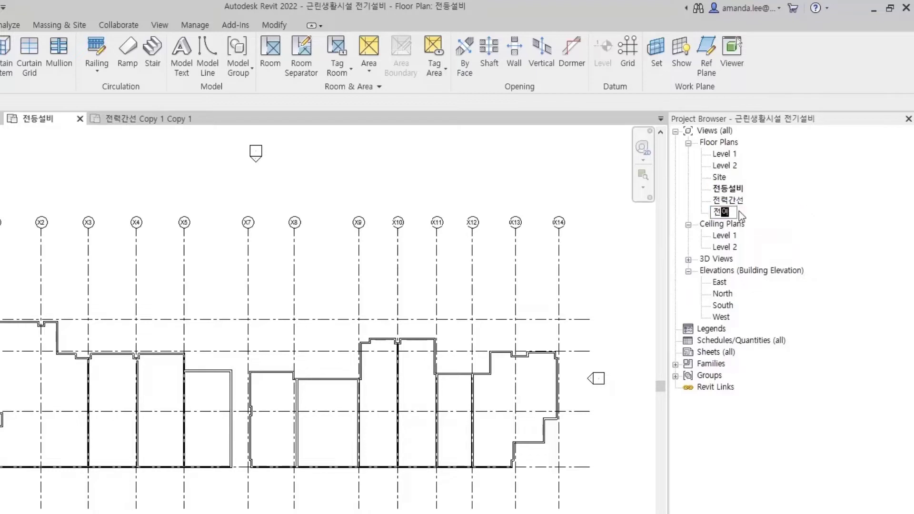
key(Return)
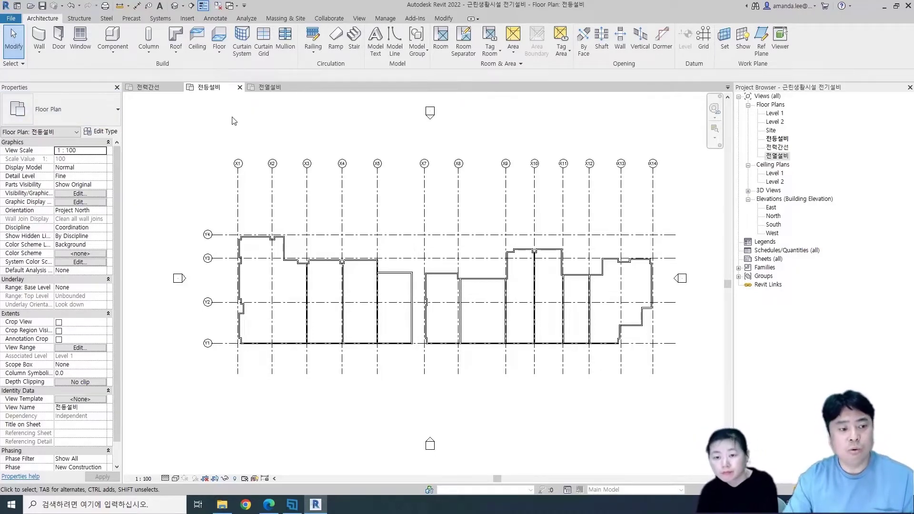
click(155, 87)
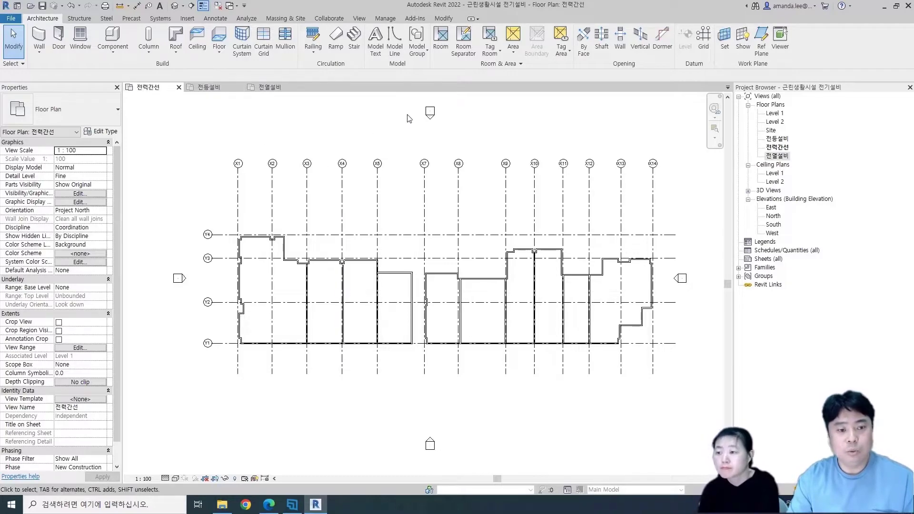
Import 근린생활시설 전력간선.dwg into the current view only, in millimetres, positioned manually by centre
click(187, 18)
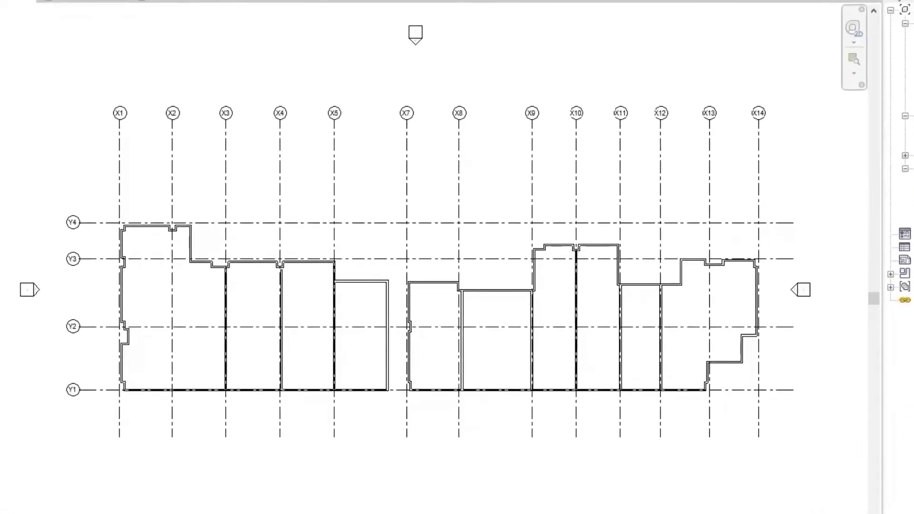
click(276, 21)
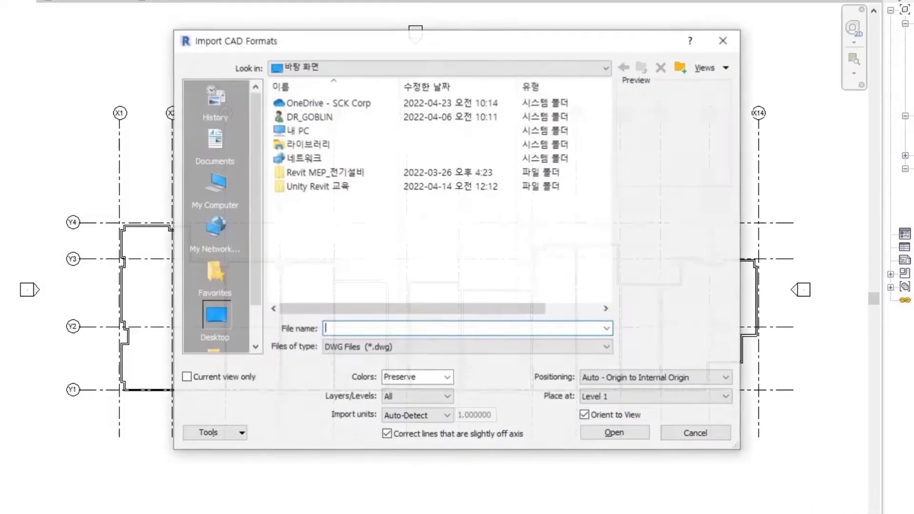
click(238, 376)
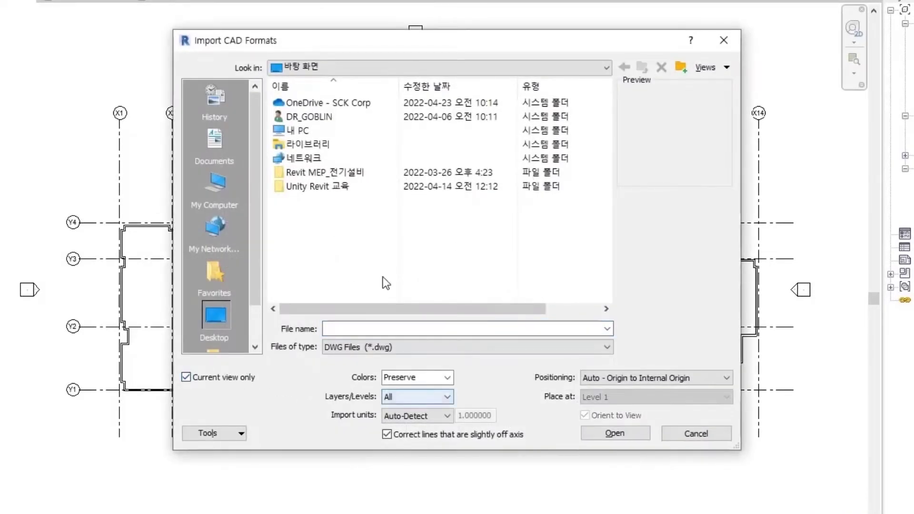
double_click(305, 186)
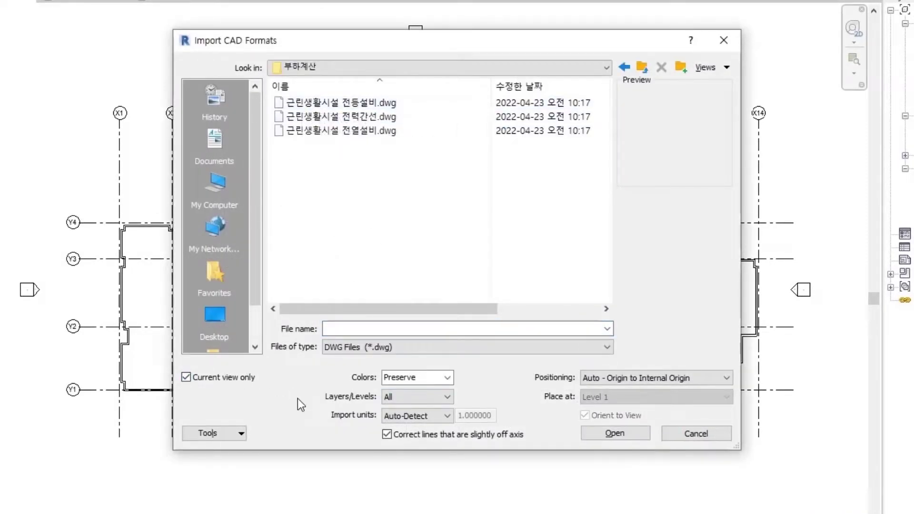
click(332, 117)
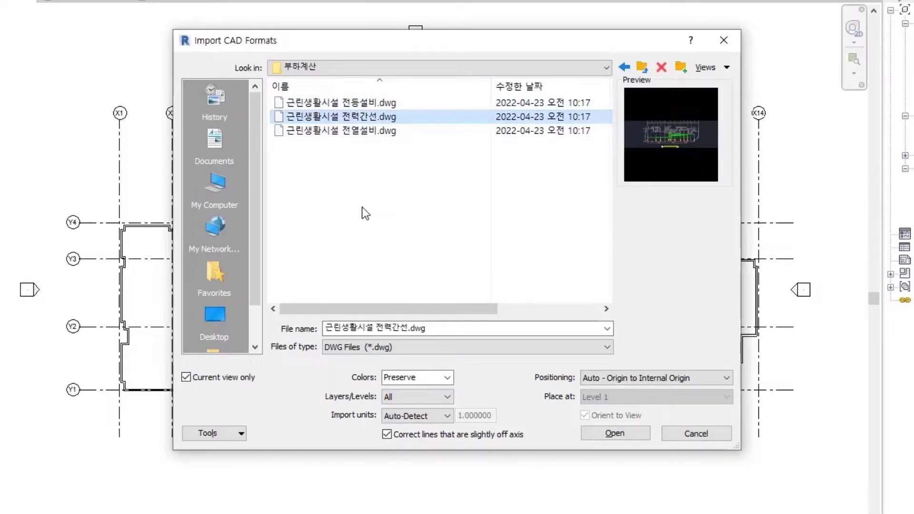
click(423, 415)
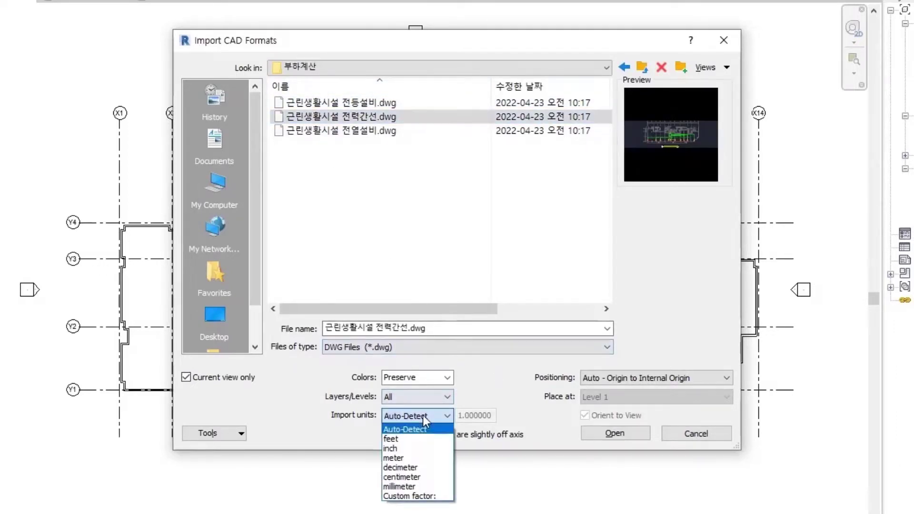
click(422, 486)
click(652, 378)
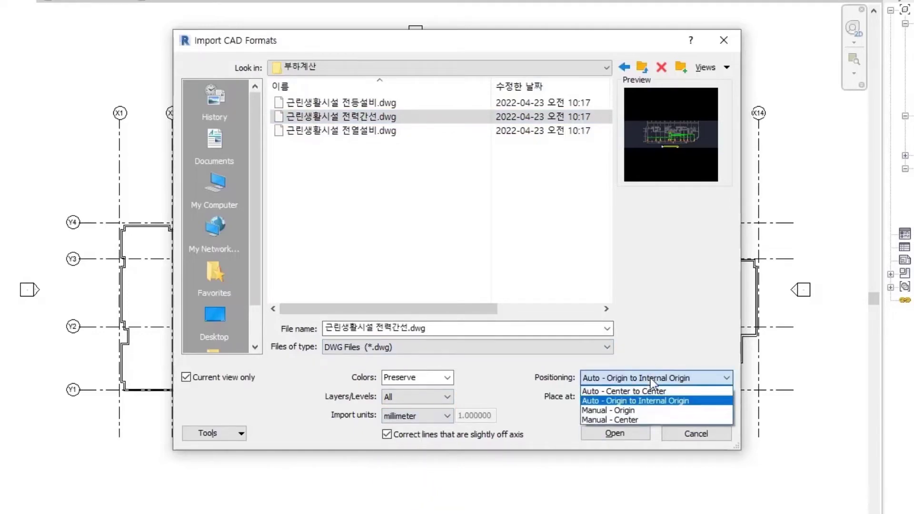
click(625, 419)
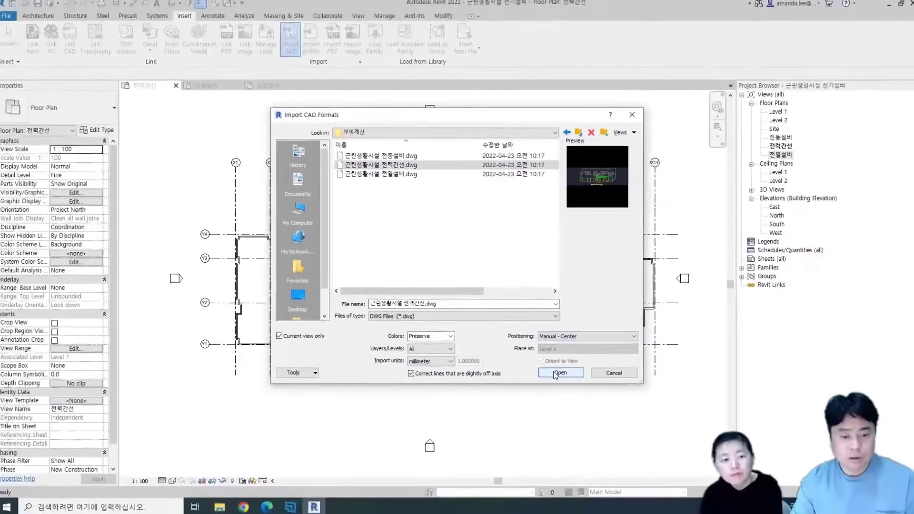
click(555, 374)
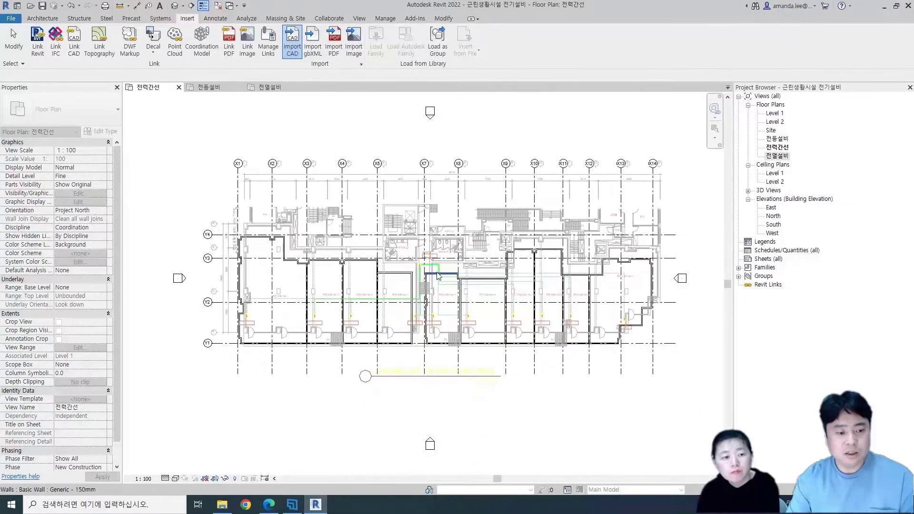
Place the power drawing over the building and align it to grid X1
click(433, 277)
scroll(237, 184, up, 5)
middle_drag(231, 183, 292, 206)
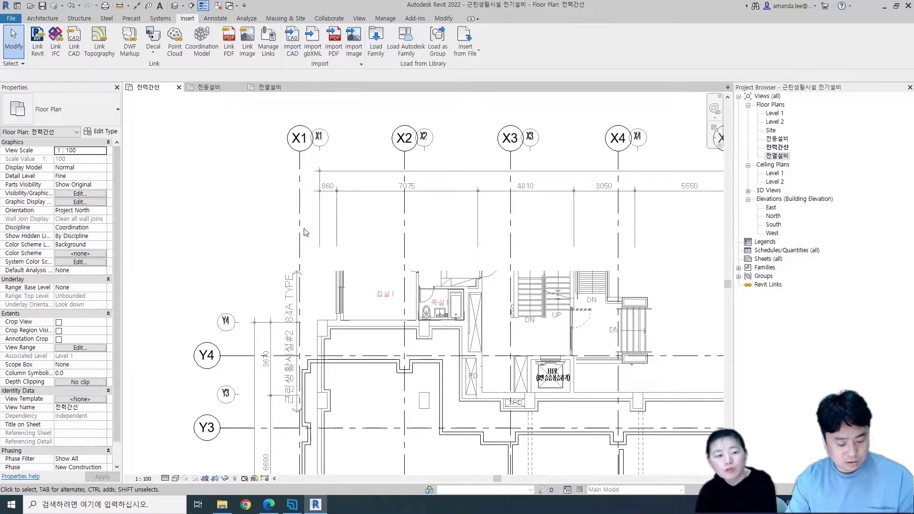
key(a)
key(l)
click(319, 234)
click(238, 356)
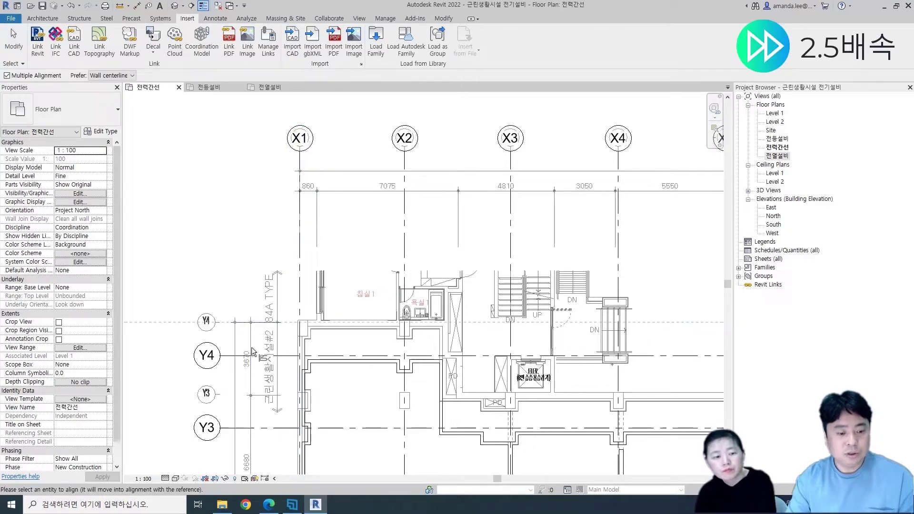
click(251, 322)
key(Escape)
key(Escape)
Import the 전등설비 DWG into the 전등설비 plan
click(208, 87)
click(292, 43)
click(376, 152)
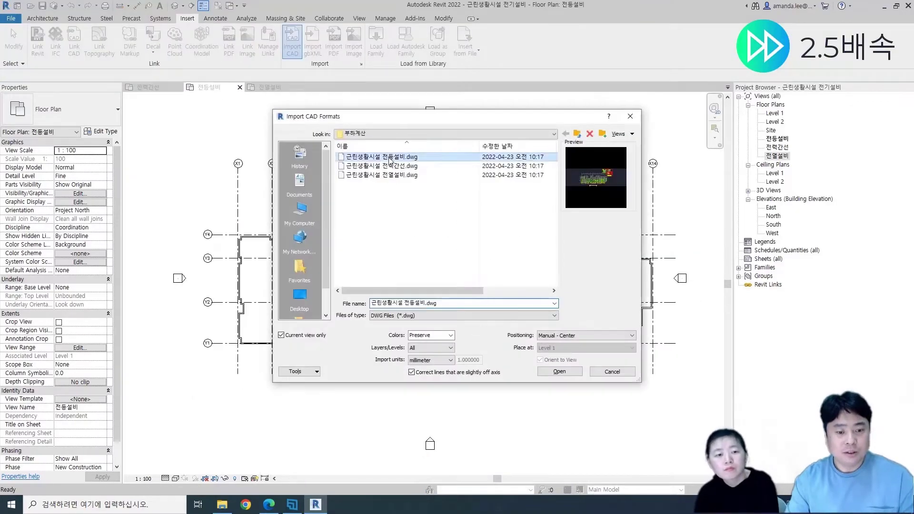
click(559, 374)
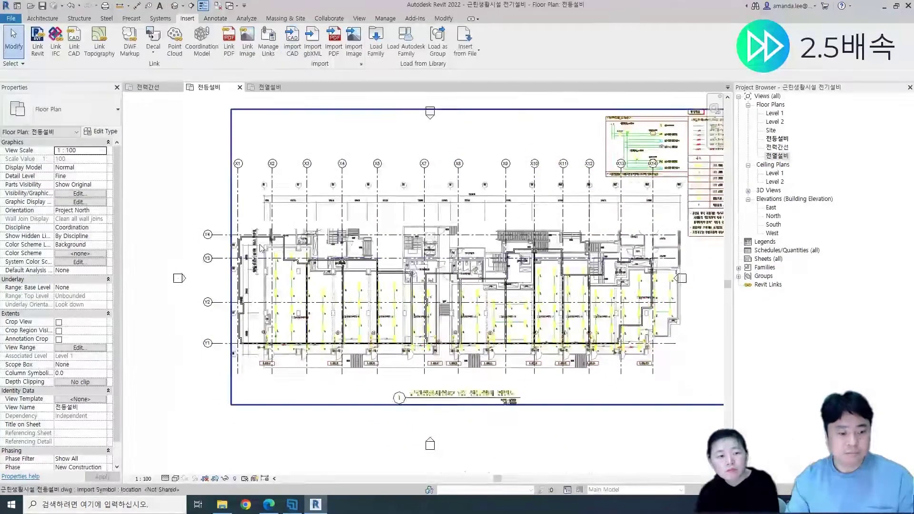
scroll(261, 256, up, 5)
Align the lighting drawing to grids Y4 and X1, then zoom to fit
key(a)
key(l)
click(260, 256)
click(304, 279)
click(298, 191)
click(369, 190)
key(Escape)
key(z)
key(f)
Import the 전열설비 DWG into the 전열설비 plan
click(334, 198)
key(Escape)
key(ctrl+Tab)
click(292, 43)
click(381, 138)
click(613, 371)
scroll(333, 217, up, 2)
Align the outlet drawing to grid Y4
scroll(333, 217, up, 3)
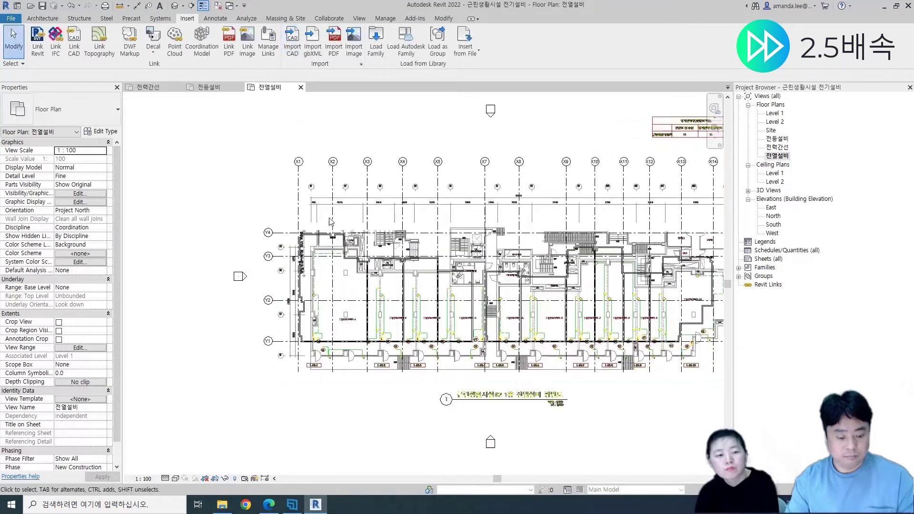
key(a)
key(l)
click(232, 246)
click(233, 275)
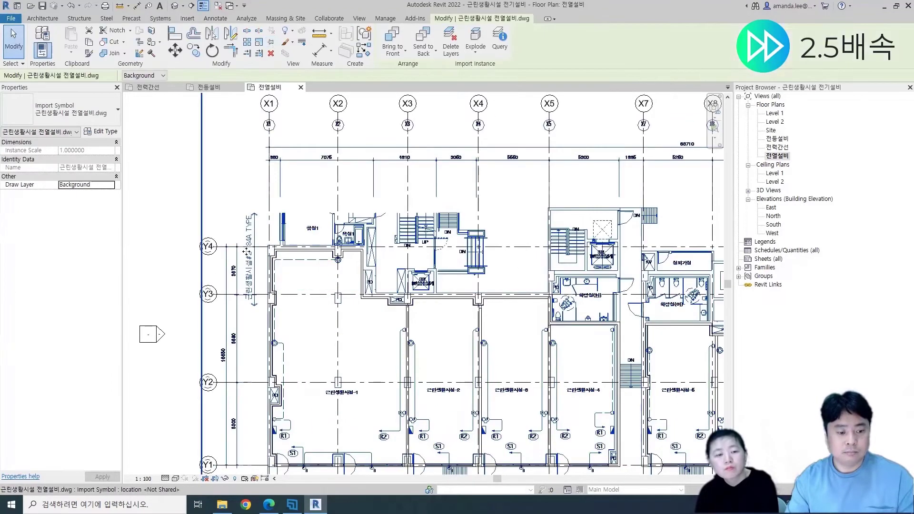
key(Escape)
key(Escape)
Return to the 전등설비 plan and zoom in on its drawing
click(209, 87)
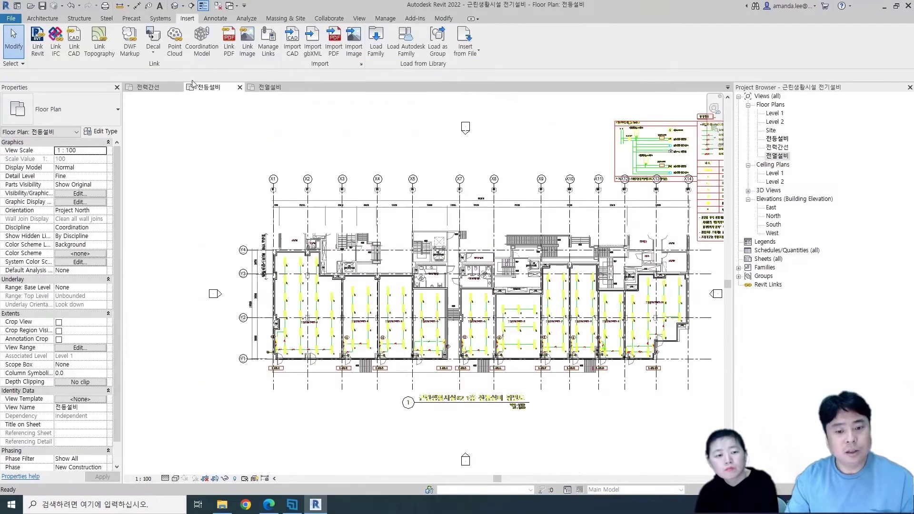
scroll(408, 234, up, 2)
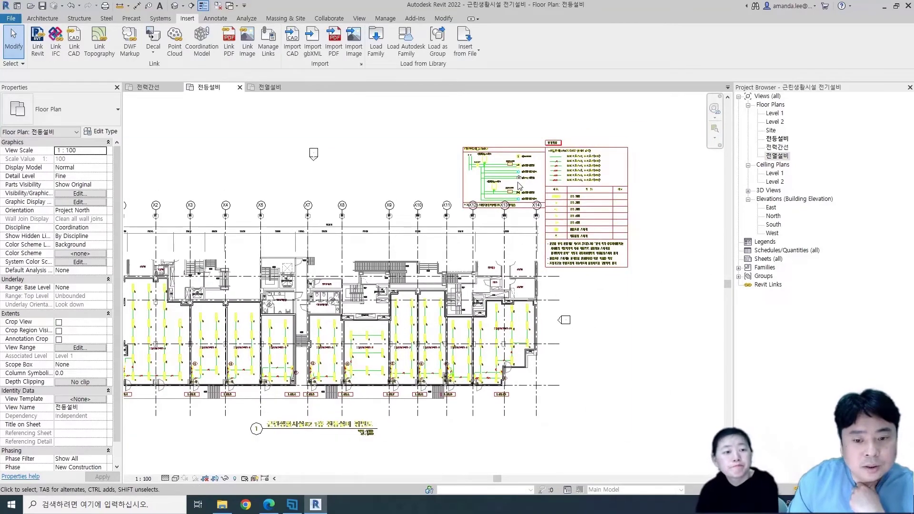
scroll(588, 190, up, 2)
scroll(588, 190, up, 3)
scroll(505, 241, up, 2)
scroll(461, 238, up, 2)
scroll(451, 207, down, 4)
scroll(421, 231, down, 5)
scroll(502, 233, up, 2)
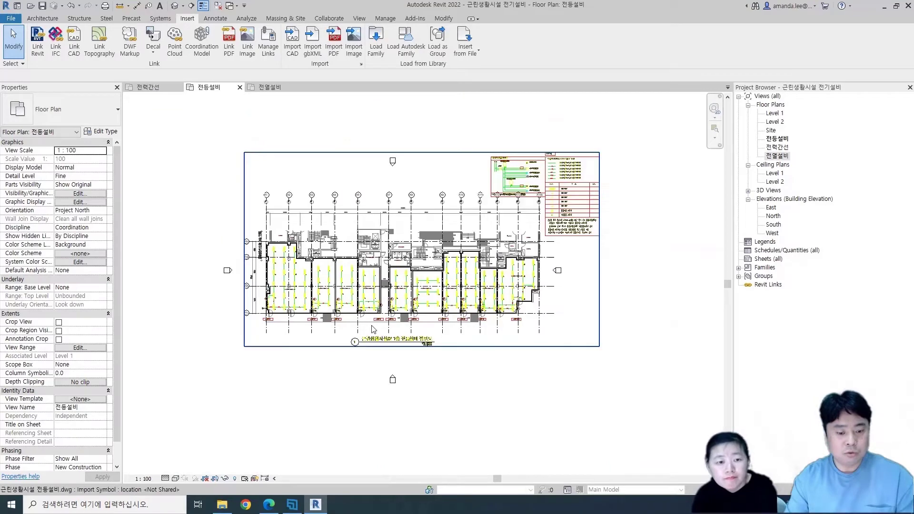
scroll(503, 233, up, 2)
scroll(502, 234, up, 1)
In Visibility/Graphics Imported Categories, select every layer of the lighting DWG
key(v)
key(g)
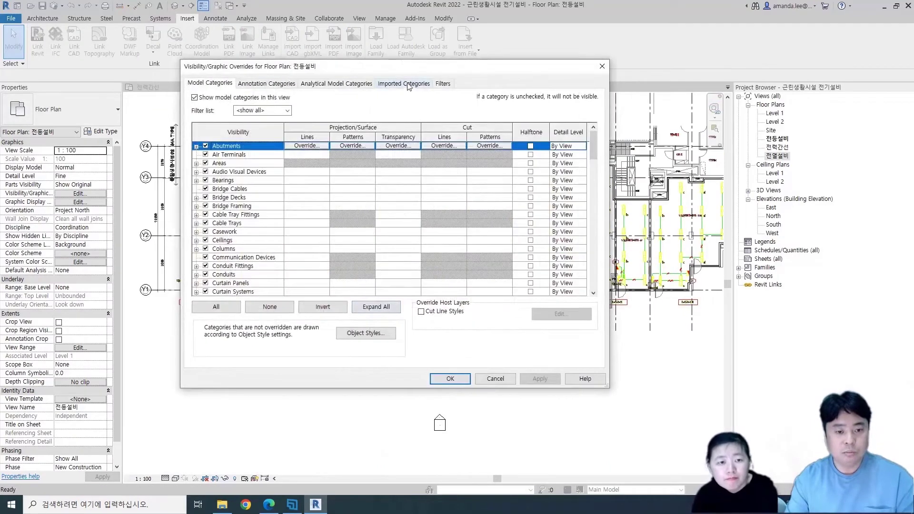
click(408, 84)
click(195, 138)
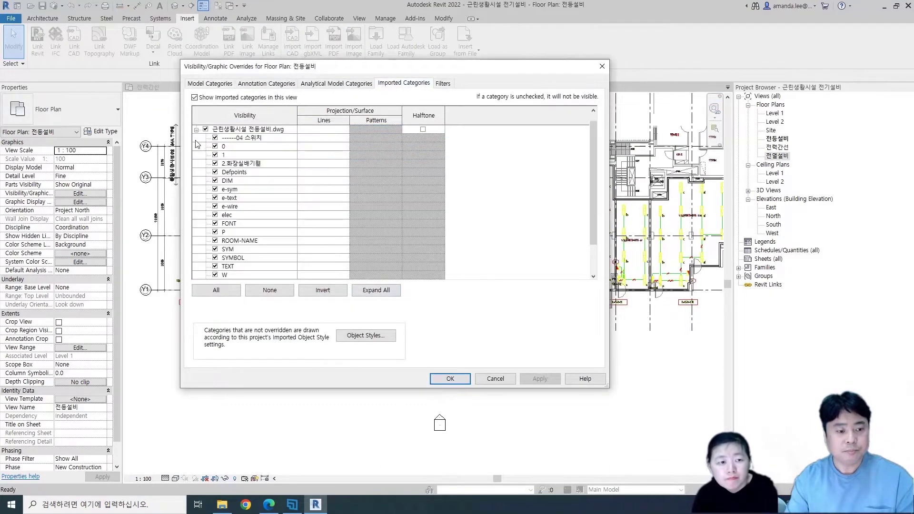
click(255, 150)
scroll(254, 214, down, 2)
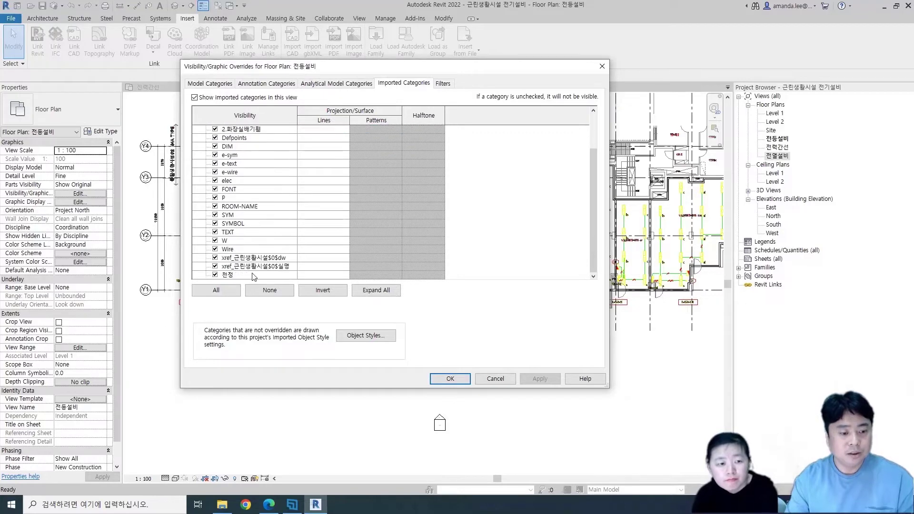
shift+click(254, 275)
Override the selected layers' lines to black and apply to the plan
click(329, 276)
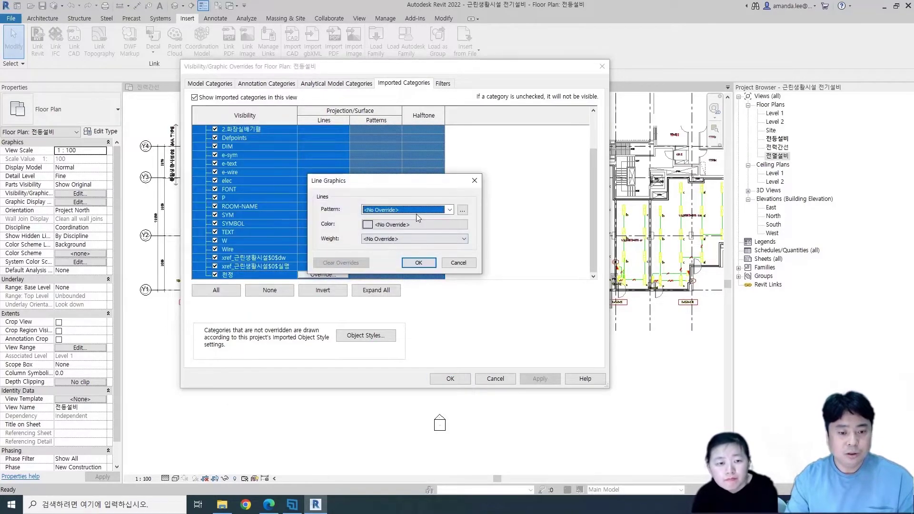
click(449, 210)
click(445, 218)
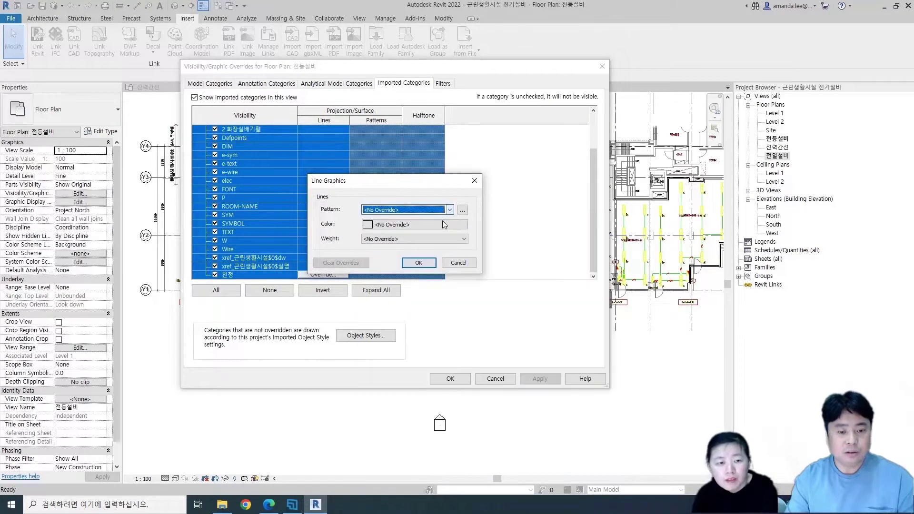
click(296, 235)
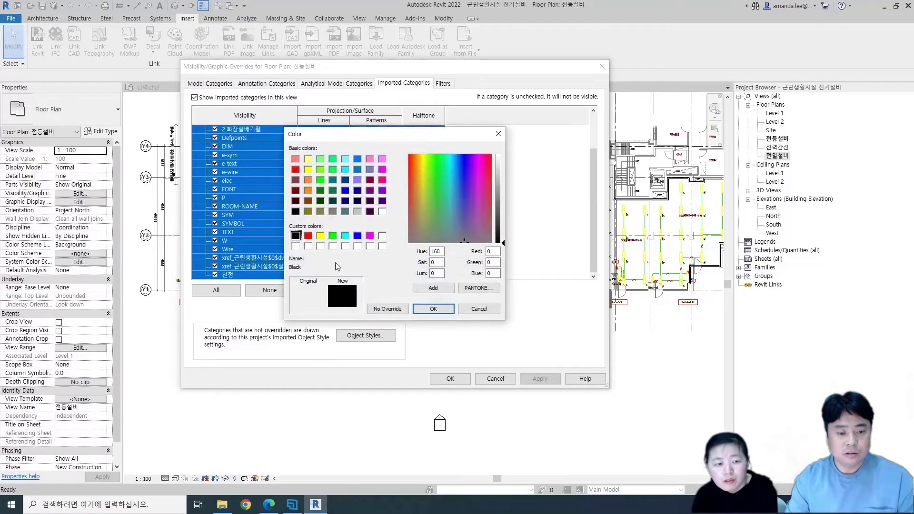
click(433, 309)
click(429, 264)
click(450, 378)
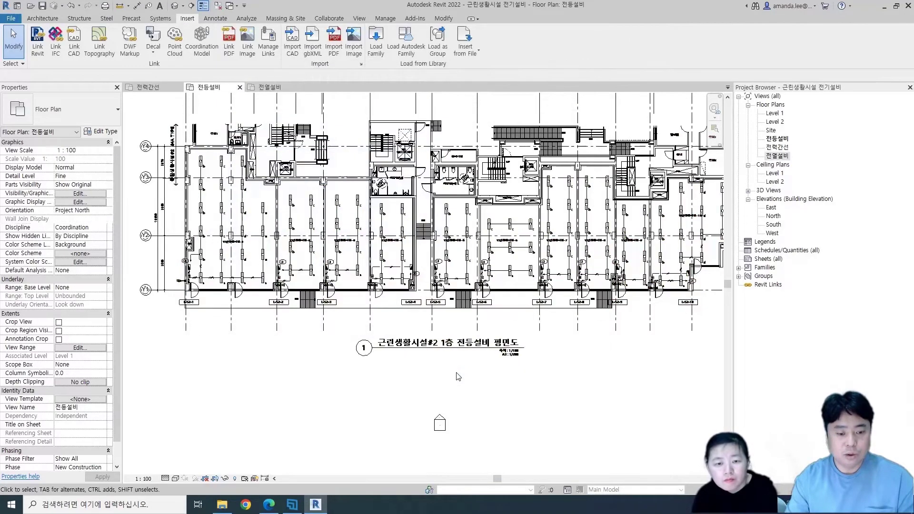
Pan and zoom over the lighting plan, its legend and drawing title
middle_drag(571, 375, 577, 369)
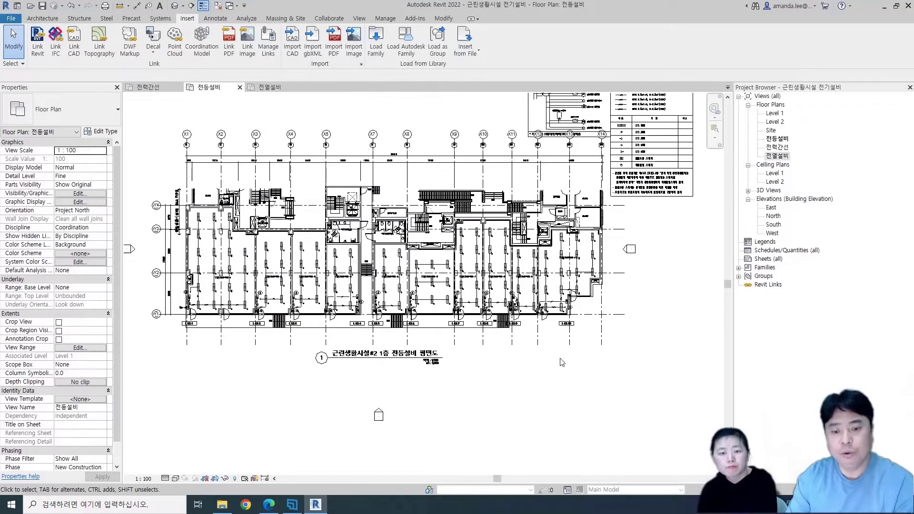
scroll(577, 369, down, 2)
scroll(558, 175, up, 2)
scroll(595, 200, up, 2)
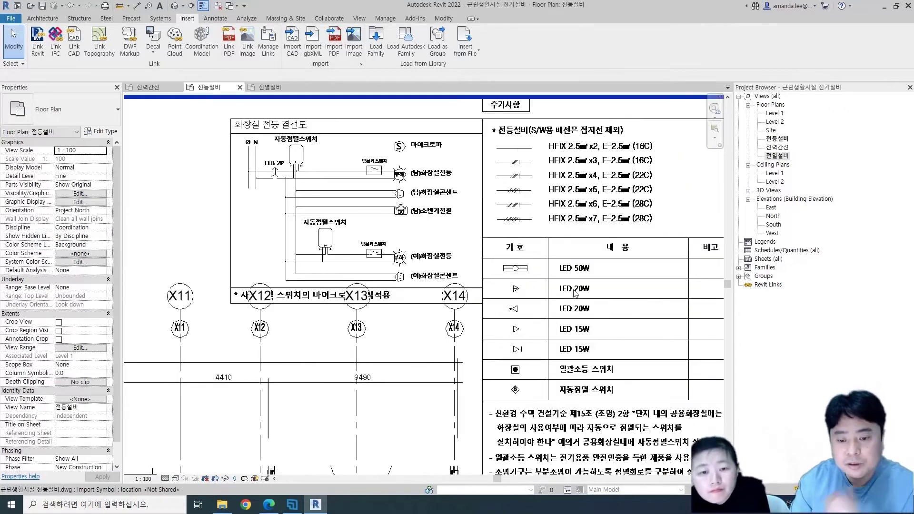
scroll(619, 214, up, 1)
scroll(470, 273, up, 1)
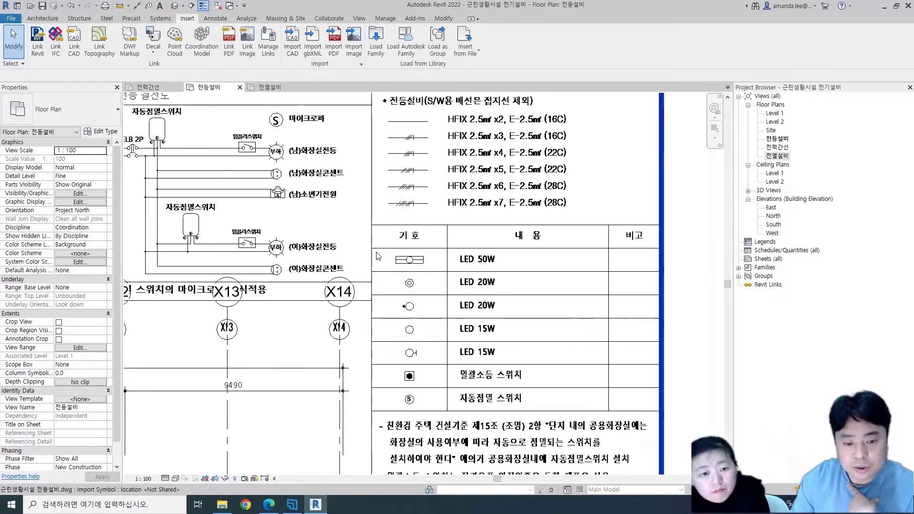
scroll(380, 206, down, 1)
mouse_move(471, 273)
middle_down()
mouse_move(381, 206)
mouse_move(376, 57)
middle_up()
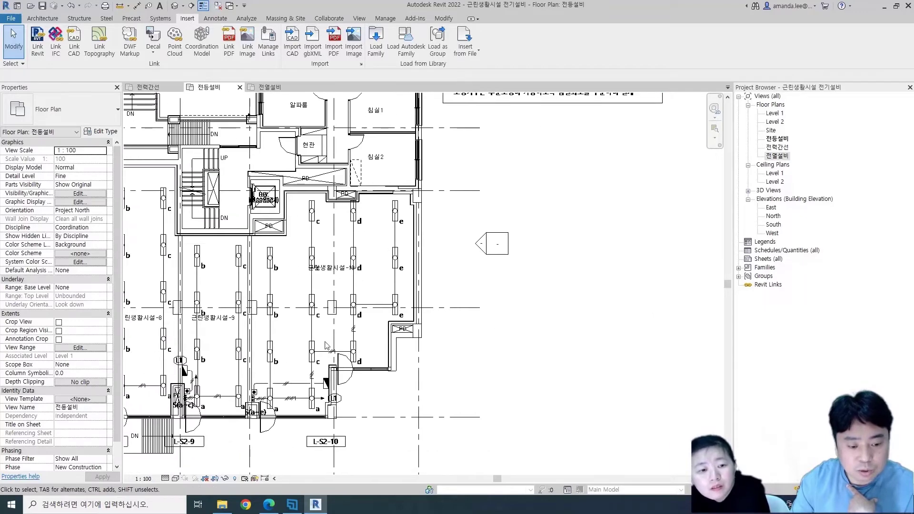
mouse_move(309, 305)
middle_down()
mouse_move(328, 382)
mouse_move(267, 266)
middle_up()
scroll(327, 382, down, 1)
mouse_move(200, 295)
middle_down()
mouse_move(218, 299)
mouse_move(304, 231)
middle_up()
scroll(218, 299, up, 1)
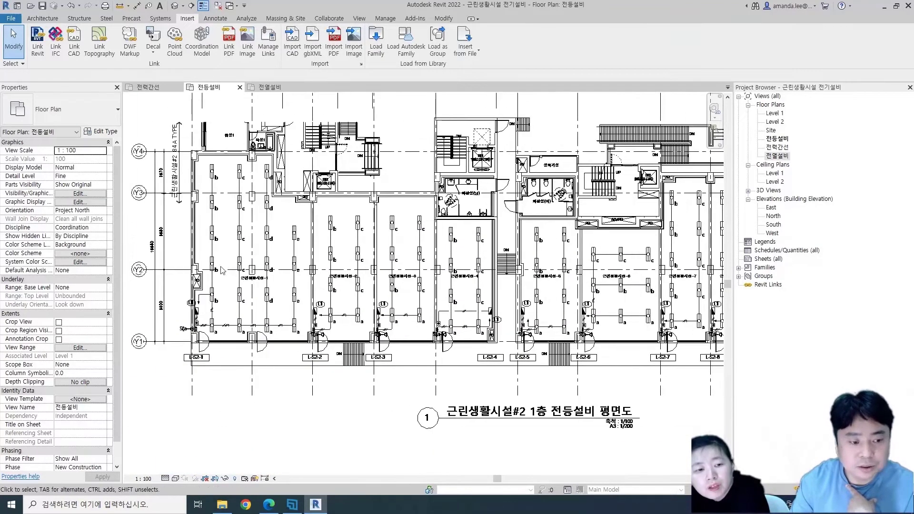
scroll(305, 231, down, 1)
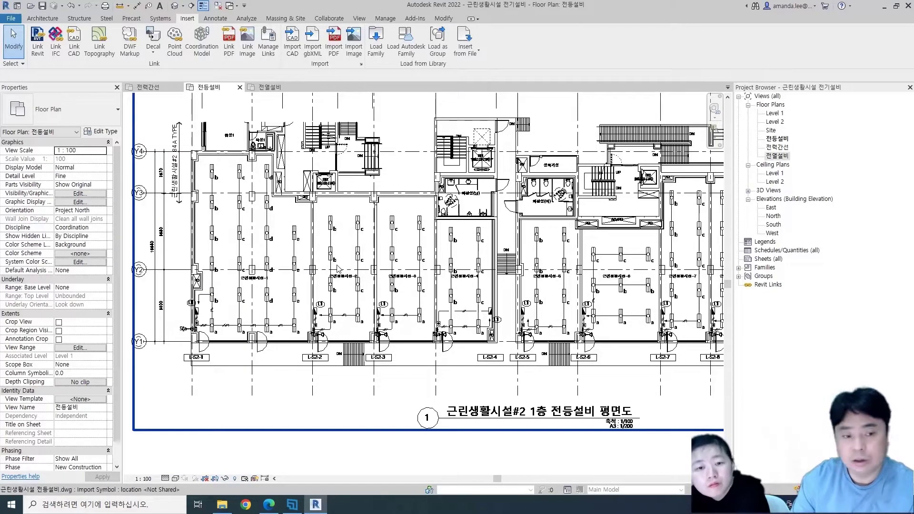
Switch to the 전열설비 plan and zoom into its legend and notes
click(261, 90)
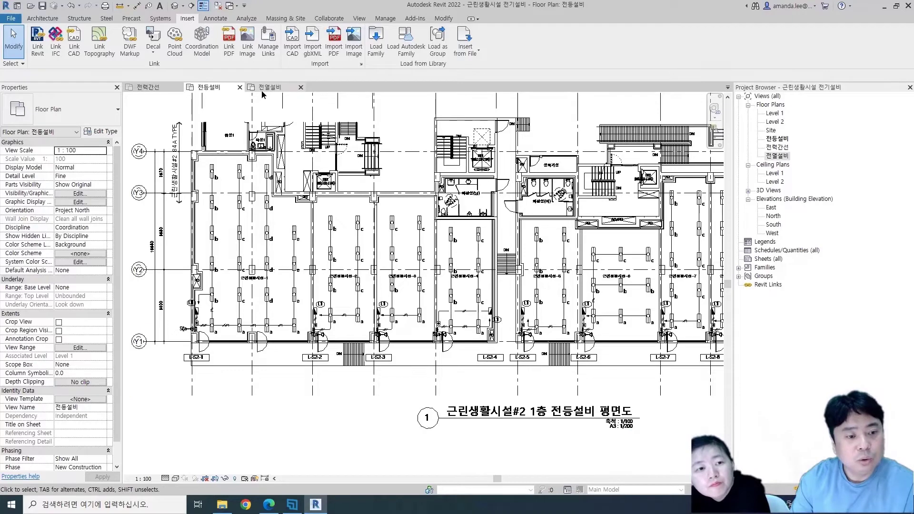
scroll(471, 297, down, 1)
scroll(359, 223, up, 3)
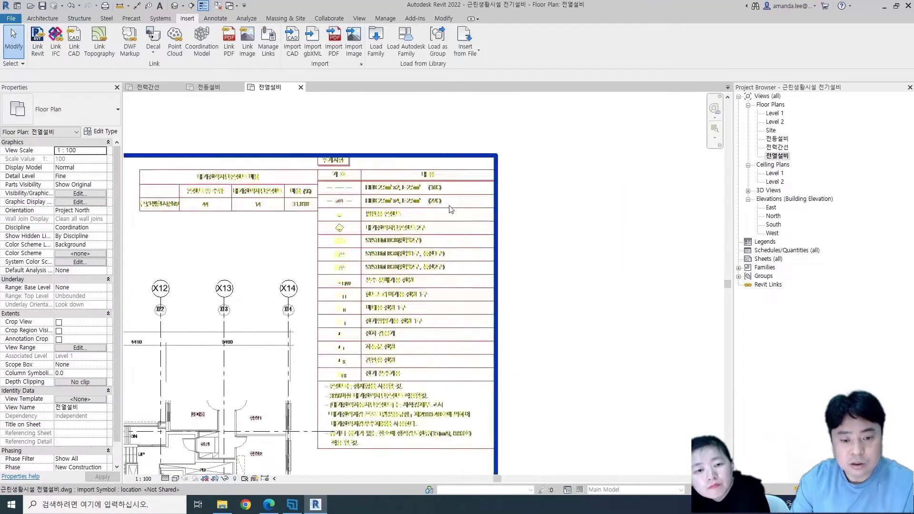
scroll(359, 223, up, 3)
scroll(360, 224, up, 1)
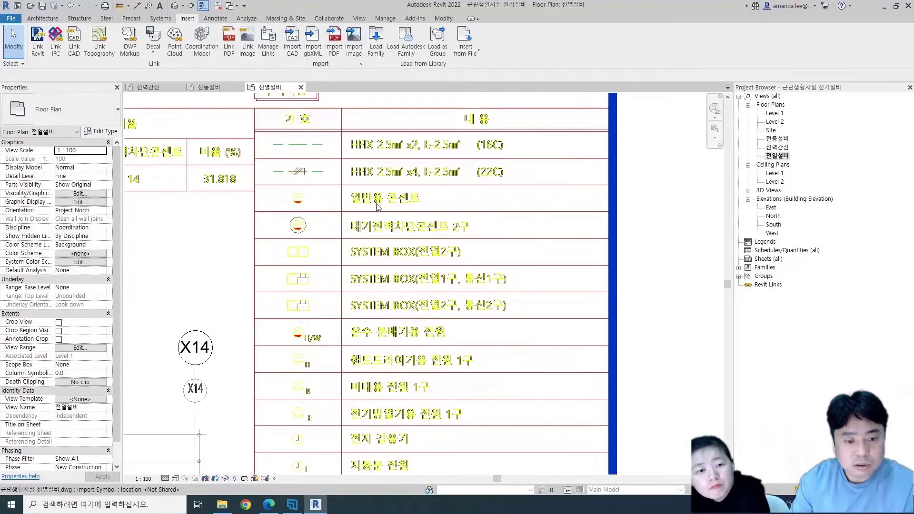
middle_drag(432, 319, 428, 118)
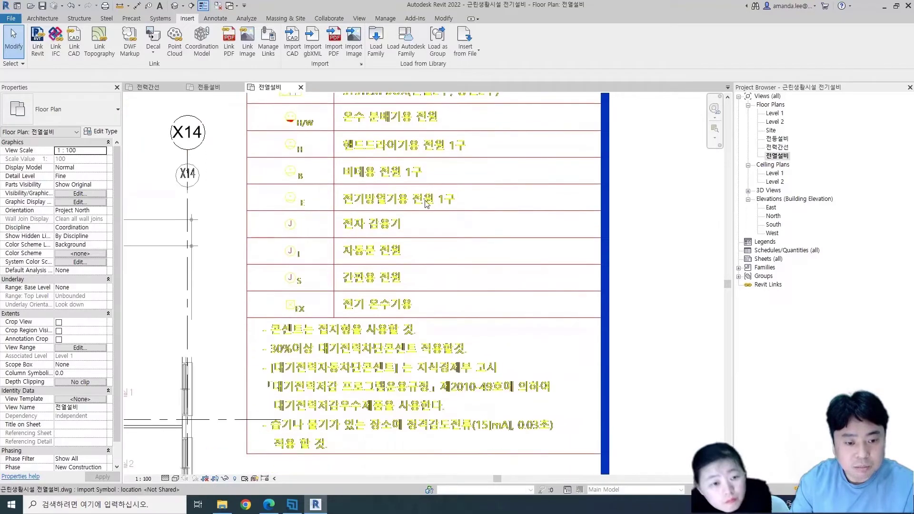
In Visibility/Graphics Imported Categories, select every layer of the 전열설비 DWG
scroll(394, 228, down, 3)
scroll(429, 243, down, 3)
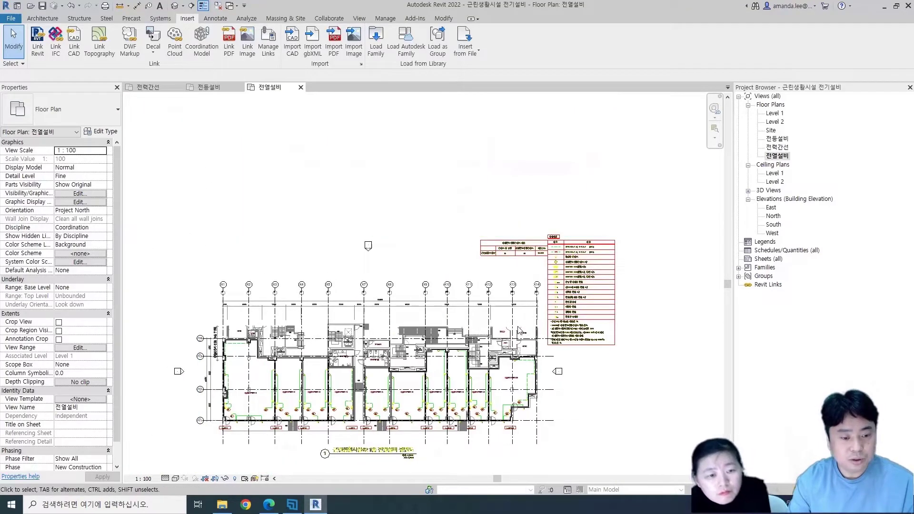
scroll(474, 259, down, 2)
key(v)
key(v)
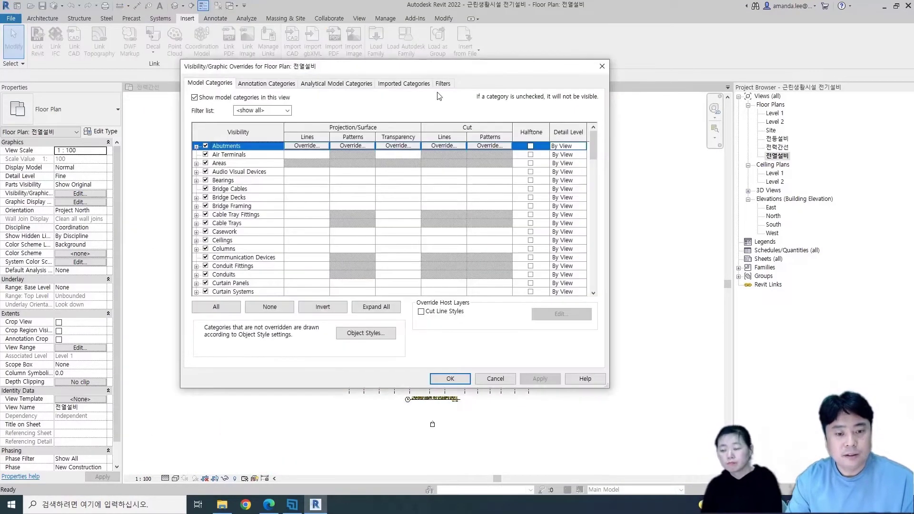
click(415, 85)
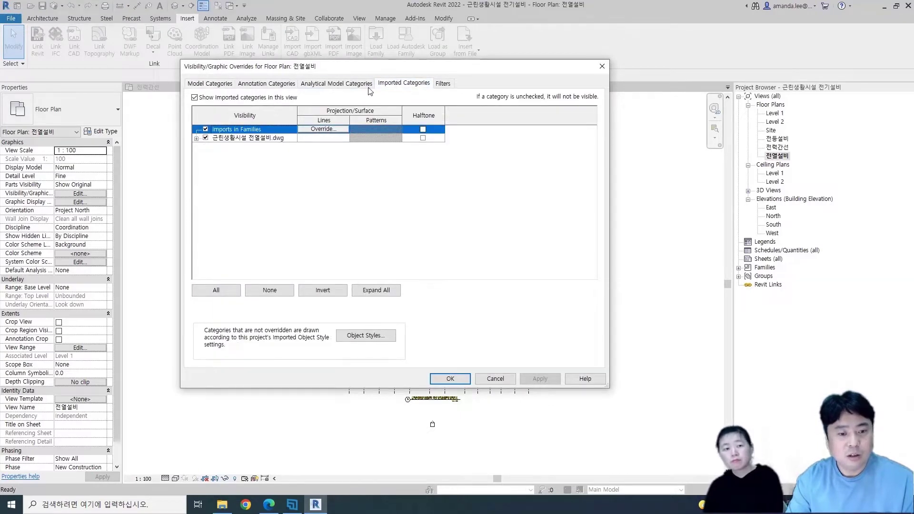
click(195, 130)
click(242, 138)
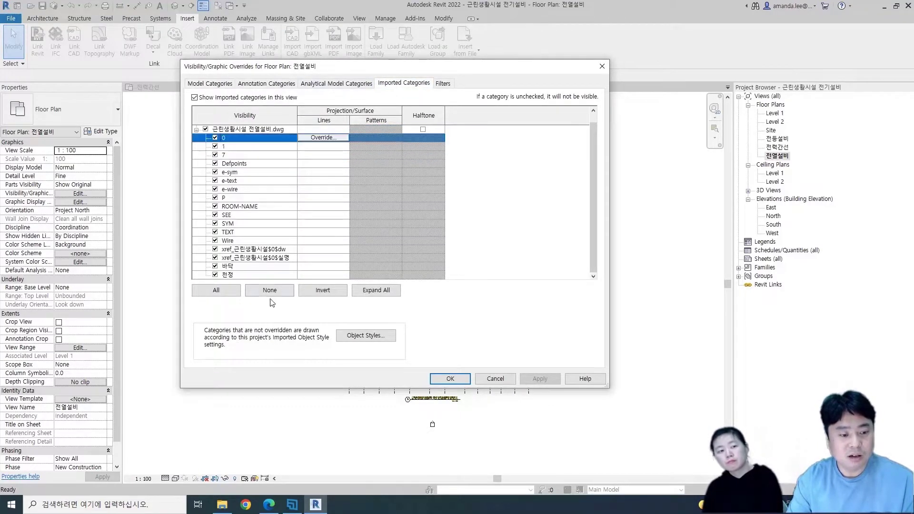
shift+click(267, 275)
Override those layers' lines to black and apply the change to the plan
click(322, 275)
click(389, 227)
click(295, 236)
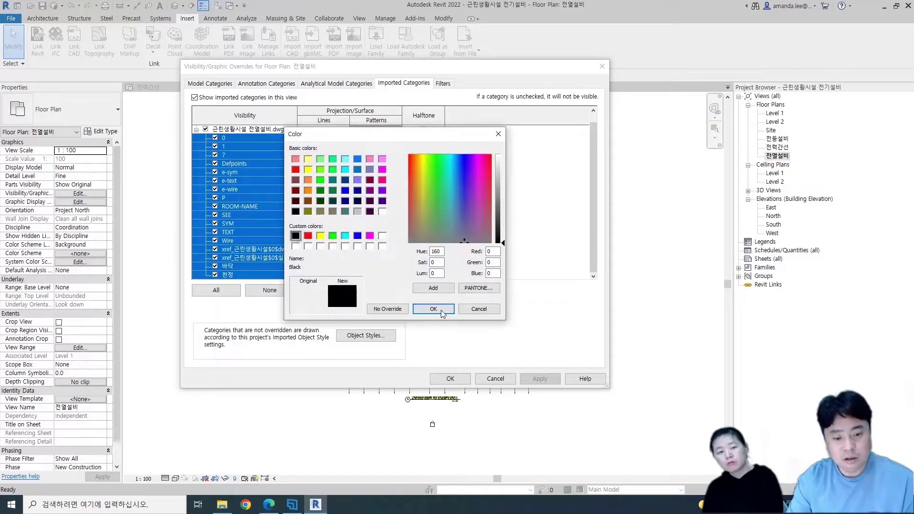
click(433, 309)
click(419, 264)
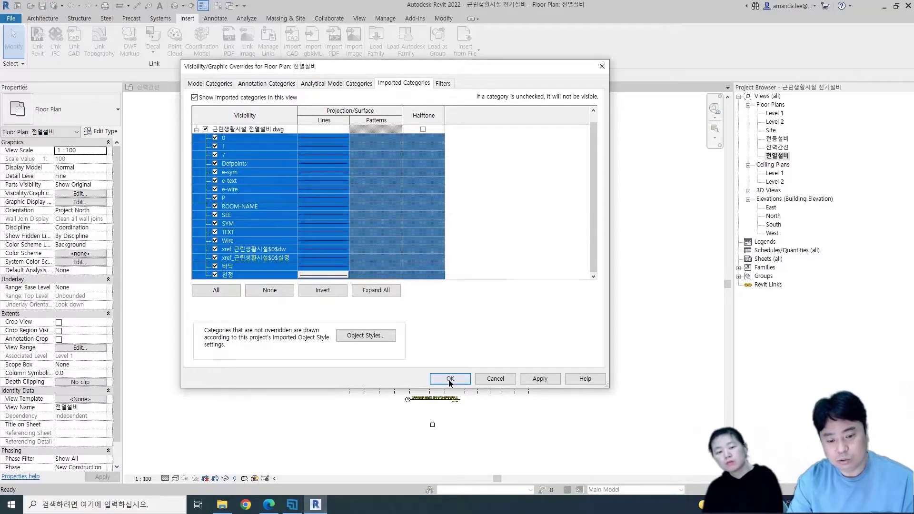
click(450, 378)
scroll(582, 269, up, 6)
Zoom and pan the 전열설비 plan to view the legend, the X9–X14 grid and the rooms below
scroll(428, 228, down, 1)
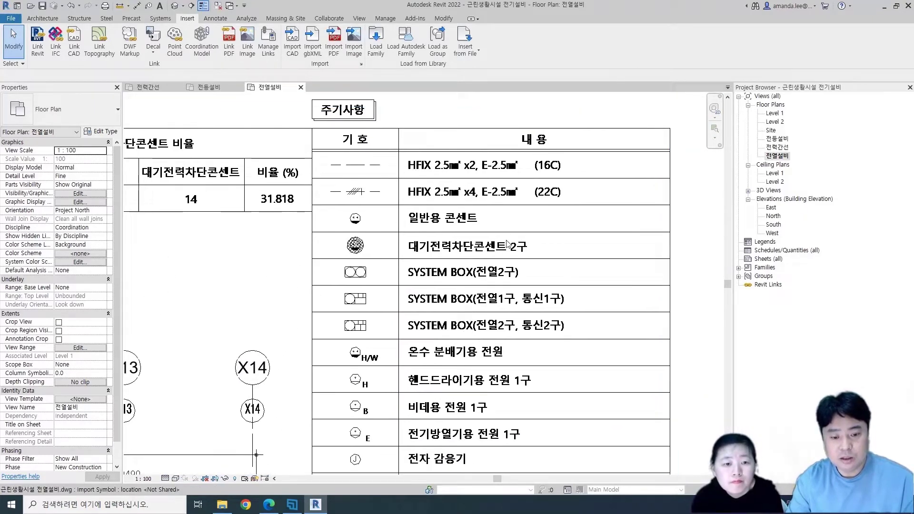
scroll(438, 267, down, 1)
scroll(445, 304, down, 1)
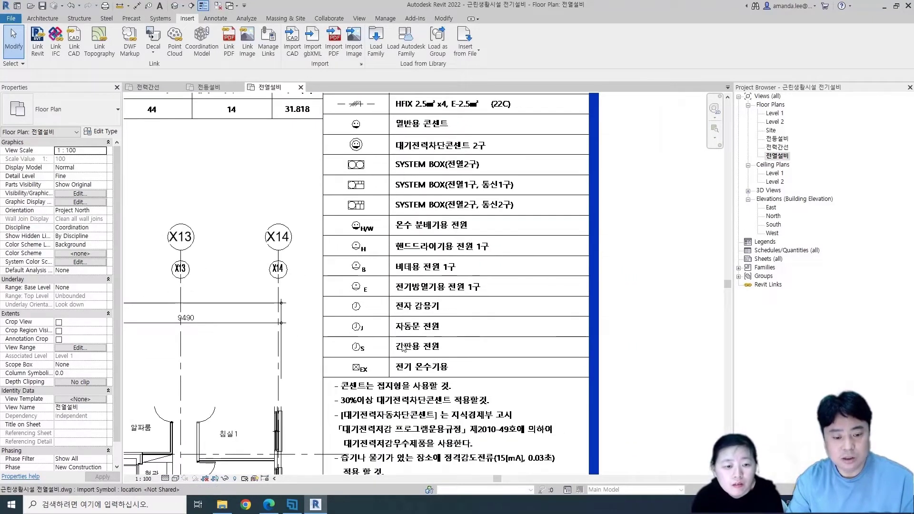
middle_drag(403, 348, 345, 354)
scroll(439, 353, down, 3)
mouse_move(485, 351)
middle_down()
mouse_move(535, 219)
mouse_move(524, 57)
middle_up()
scroll(452, 412, up, 3)
scroll(452, 412, up, 2)
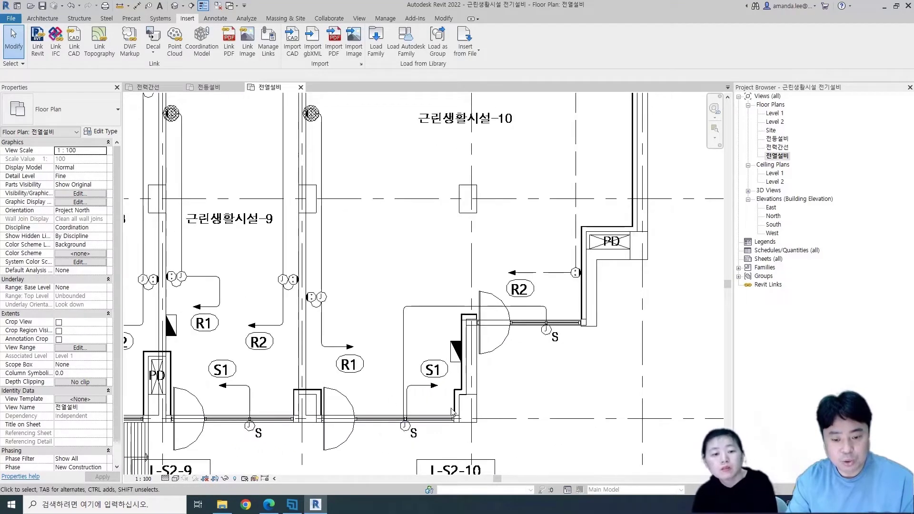
scroll(452, 412, down, 2)
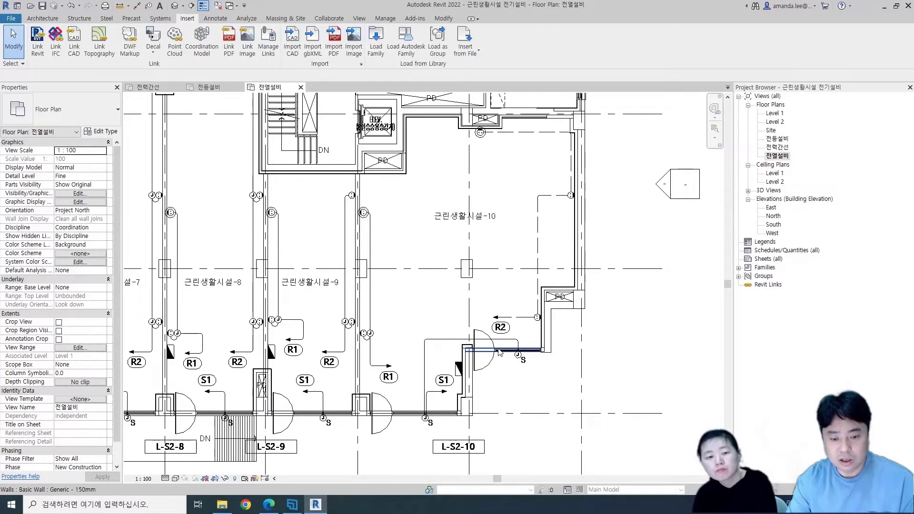
Inspect the stairs and the rooms above them in the 전열설비 plan
middle_drag(591, 202, 587, 253)
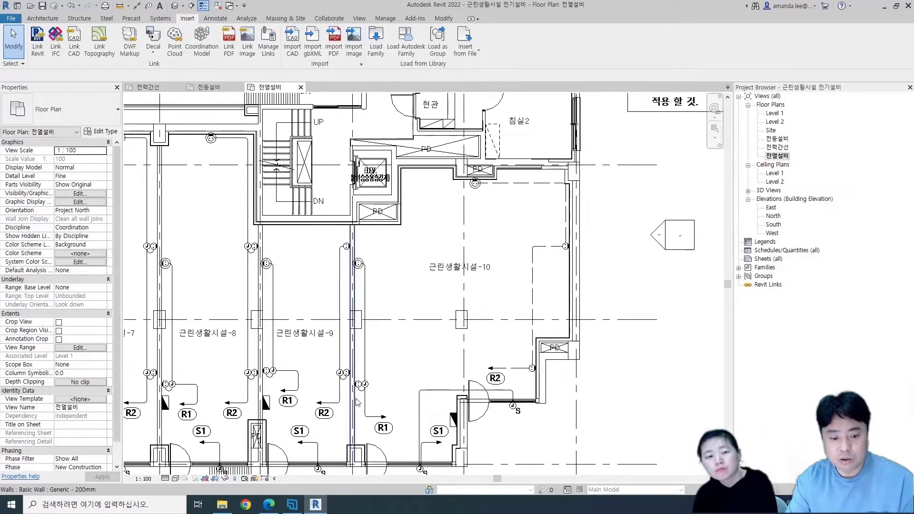
scroll(405, 225, up, 2)
middle_drag(524, 167, 455, 245)
scroll(455, 245, down, 1)
scroll(425, 289, down, 1)
scroll(425, 289, up, 1)
scroll(425, 289, down, 2)
scroll(470, 244, up, 1)
scroll(471, 244, down, 2)
scroll(471, 244, up, 1)
Check rooms -1 through -9 and their L-S2 tags, then switch to the 전력간선 floor plan
mouse_move(275, 324)
middle_down()
mouse_move(447, 270)
mouse_move(420, 246)
middle_up()
scroll(320, 285, up, 1)
scroll(320, 299, up, 1)
middle_drag(320, 299, 265, 261)
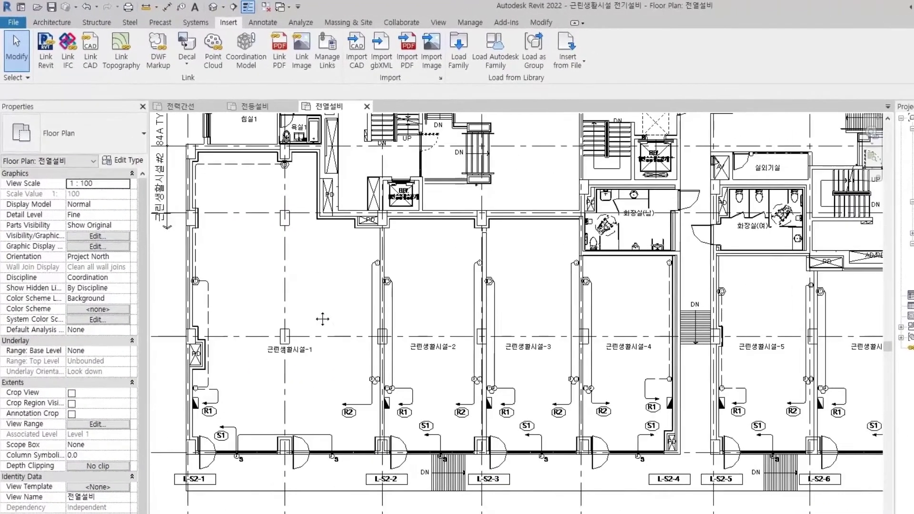
scroll(421, 336, down, 2)
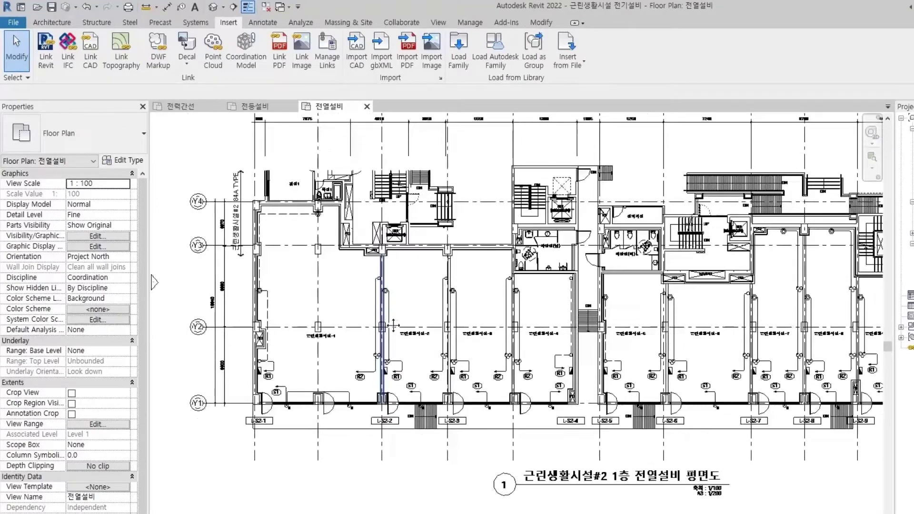
click(181, 106)
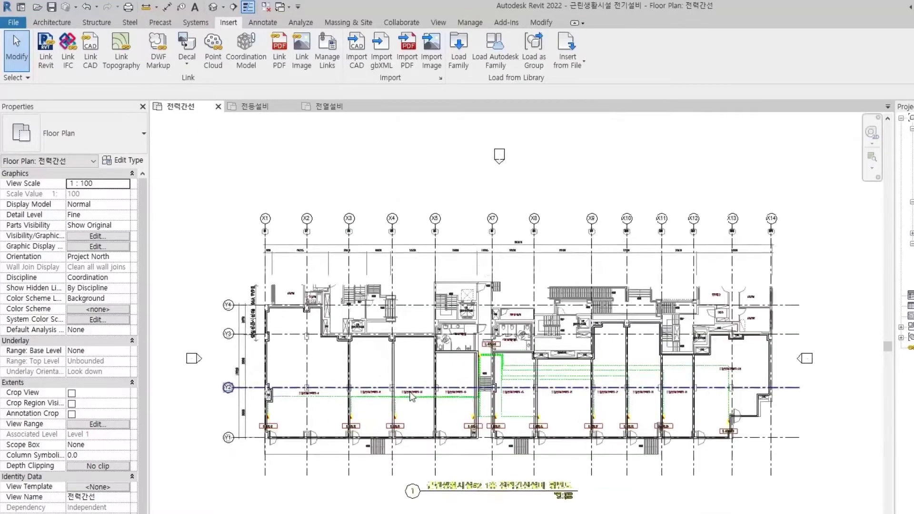
Override the line colour of all imported DWG layers to black in the 전력간선 plan
scroll(448, 352, up, 2)
key(v)
key(v)
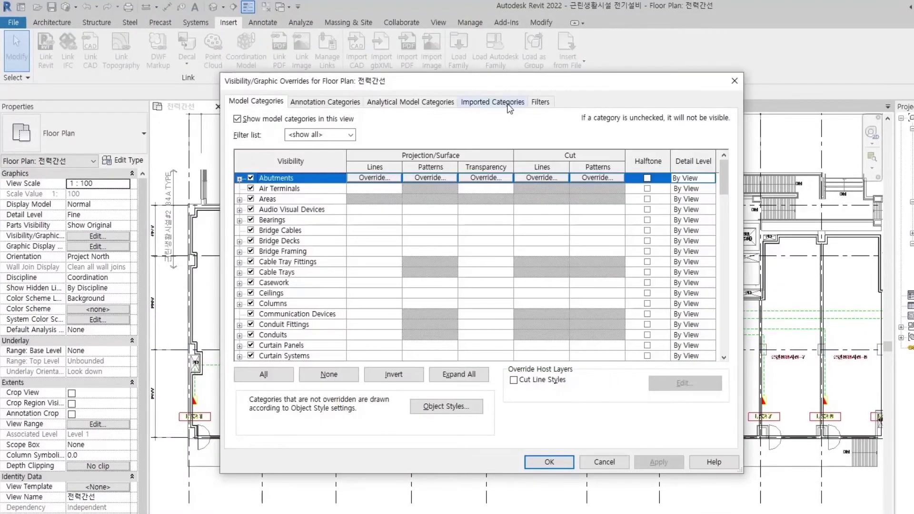
click(510, 109)
click(301, 180)
shift+click(295, 262)
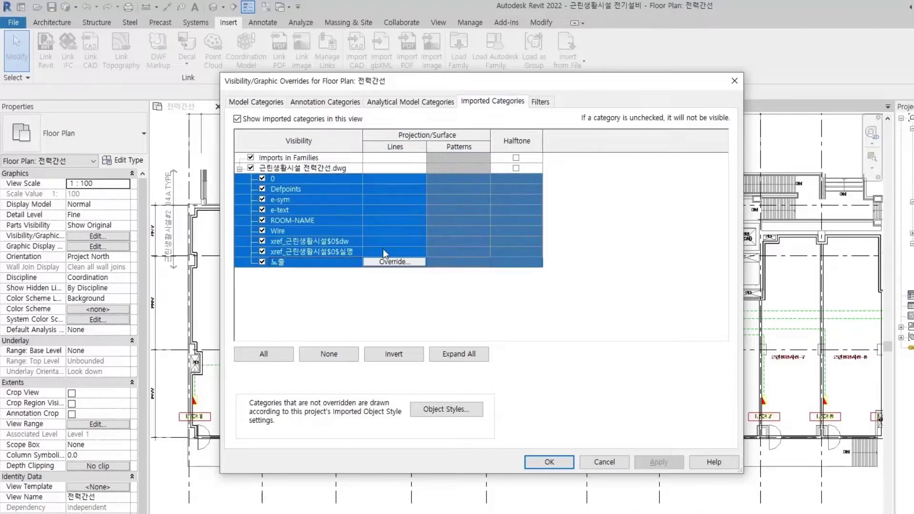
click(395, 262)
click(506, 274)
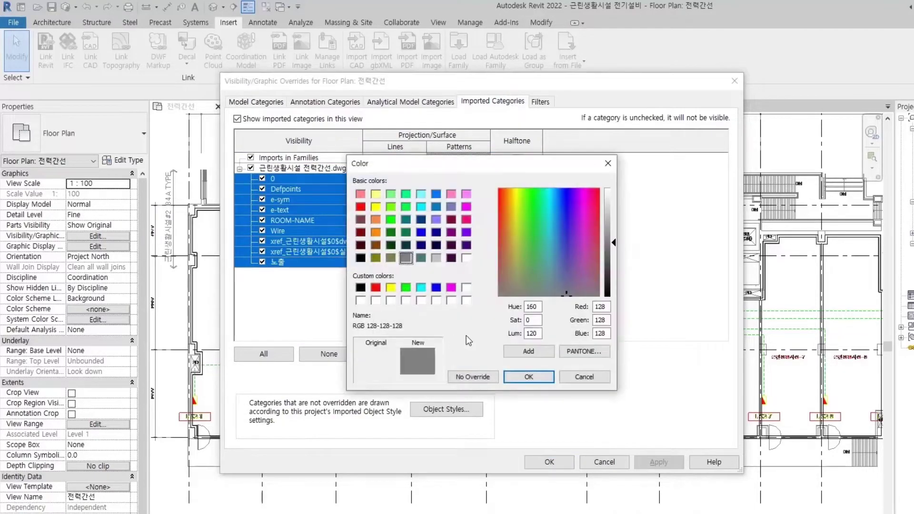
click(361, 288)
click(528, 376)
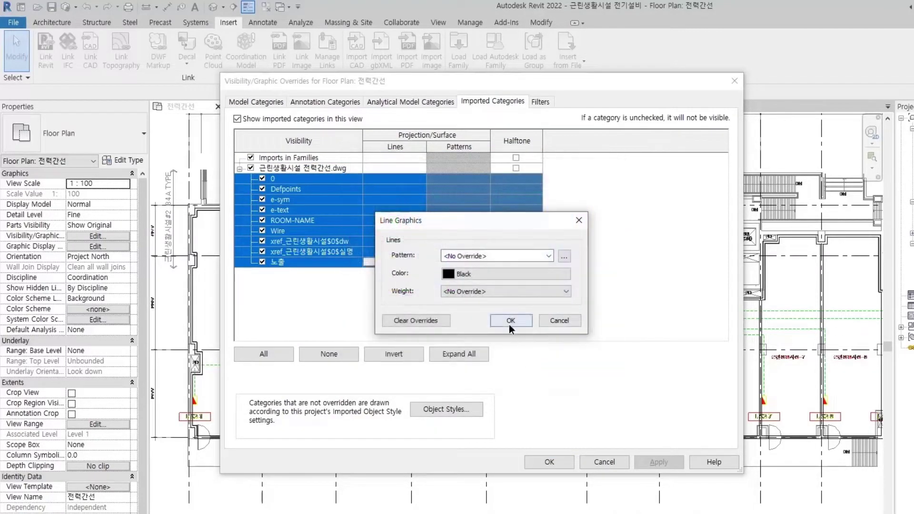
click(511, 323)
click(547, 460)
scroll(432, 405, up, 2)
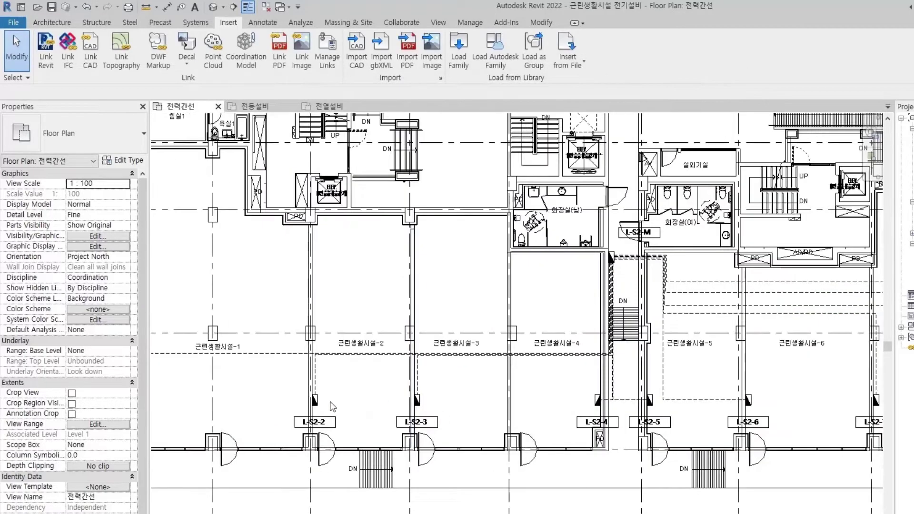
scroll(459, 415, up, 2)
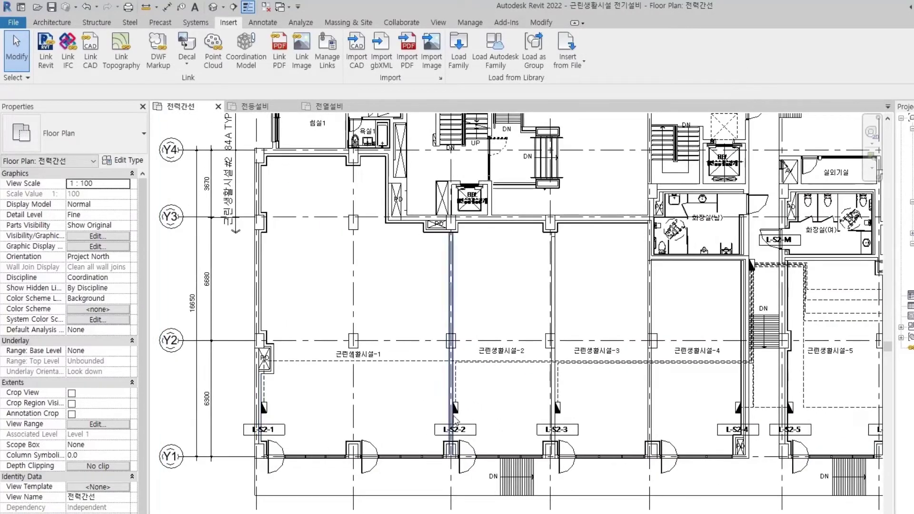
scroll(764, 419, down, 2)
scroll(764, 419, down, 2)
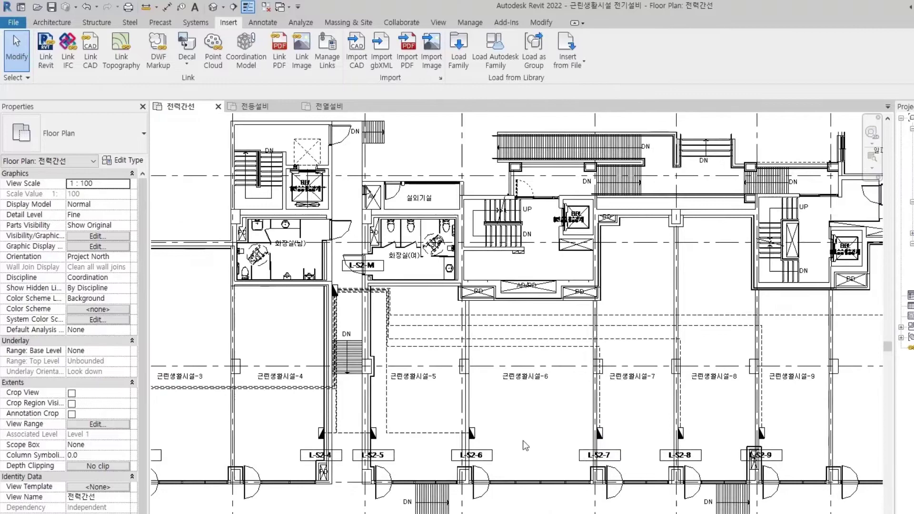
scroll(417, 328, up, 2)
scroll(417, 328, up, 2)
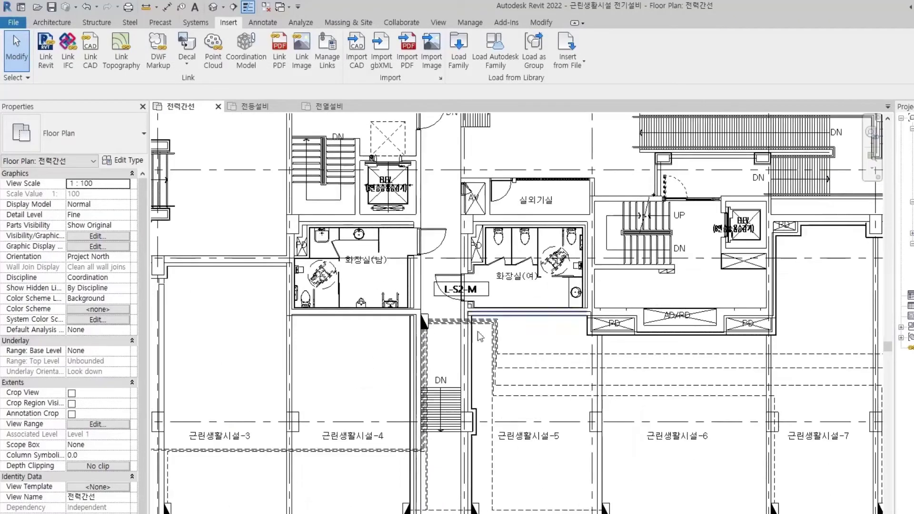
scroll(417, 328, up, 1)
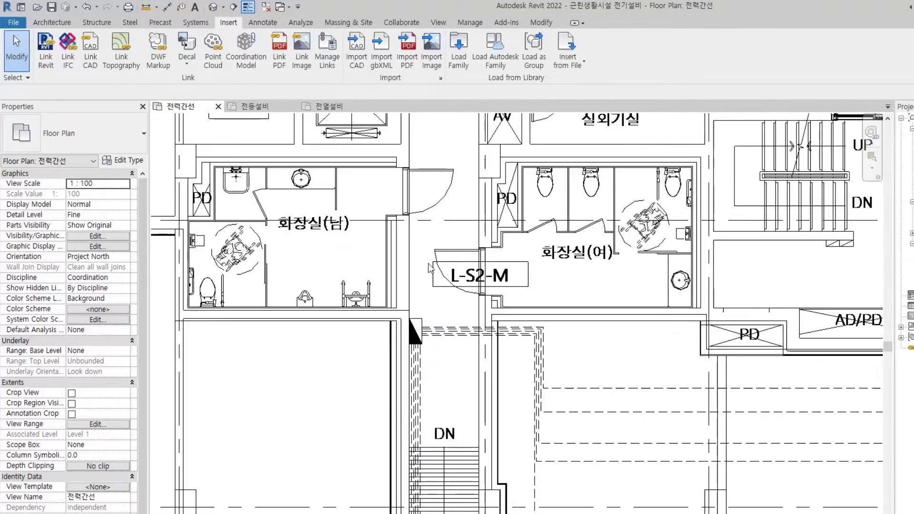
scroll(465, 279, up, 1)
scroll(428, 304, down, 2)
scroll(453, 357, down, 2)
scroll(477, 408, down, 1)
scroll(480, 409, down, 1)
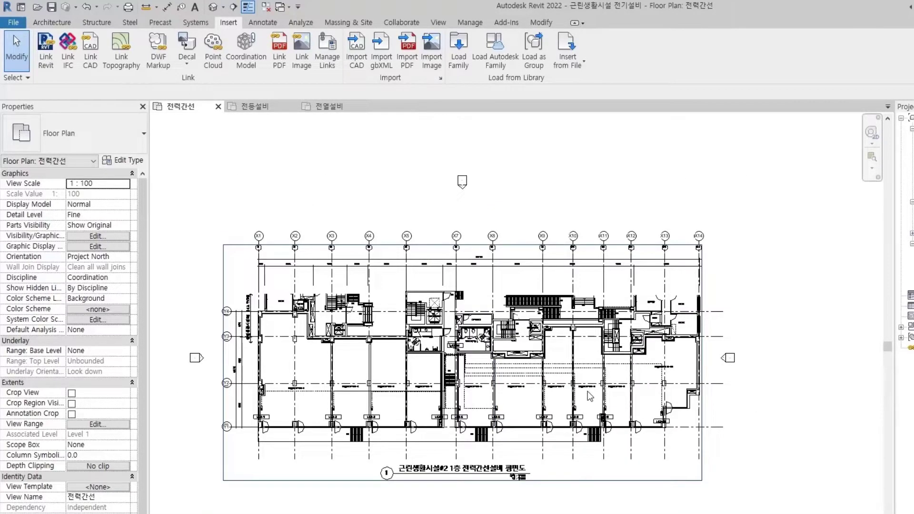
scroll(657, 390, up, 2)
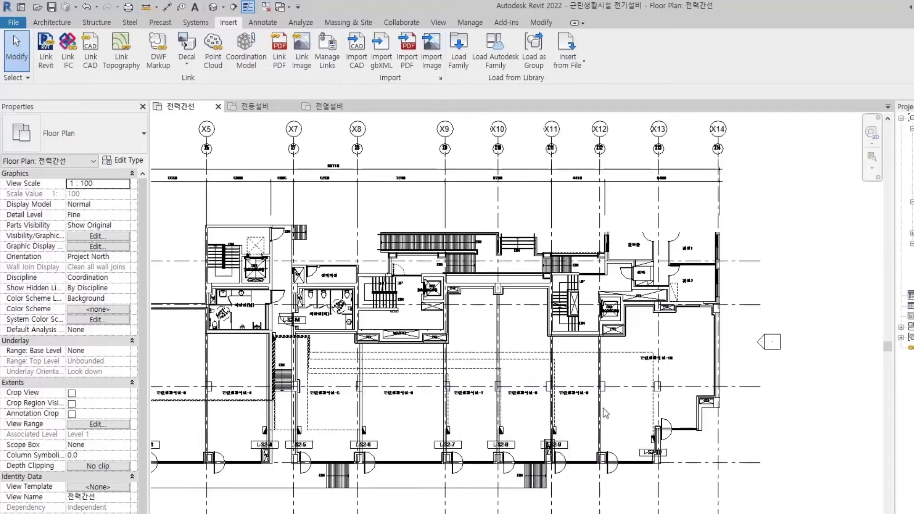
scroll(638, 400, down, 2)
scroll(529, 457, up, 1)
scroll(544, 467, up, 2)
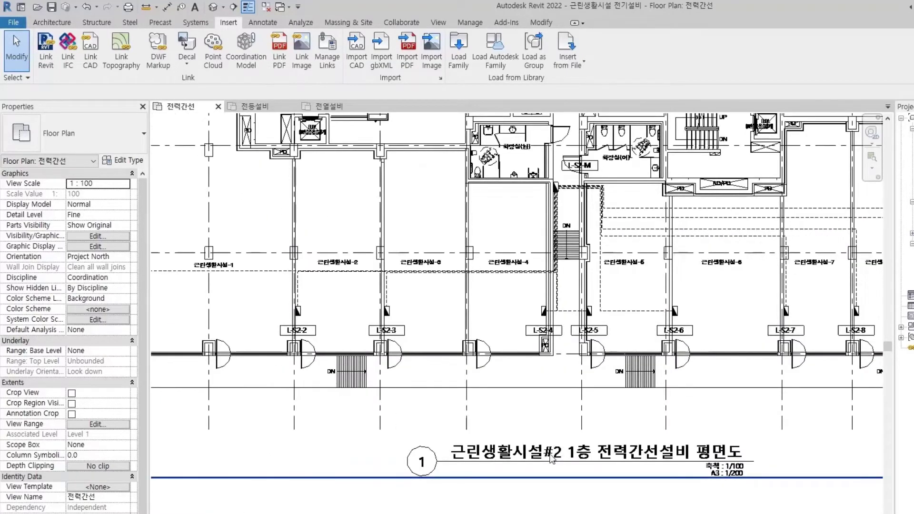
scroll(547, 460, down, 3)
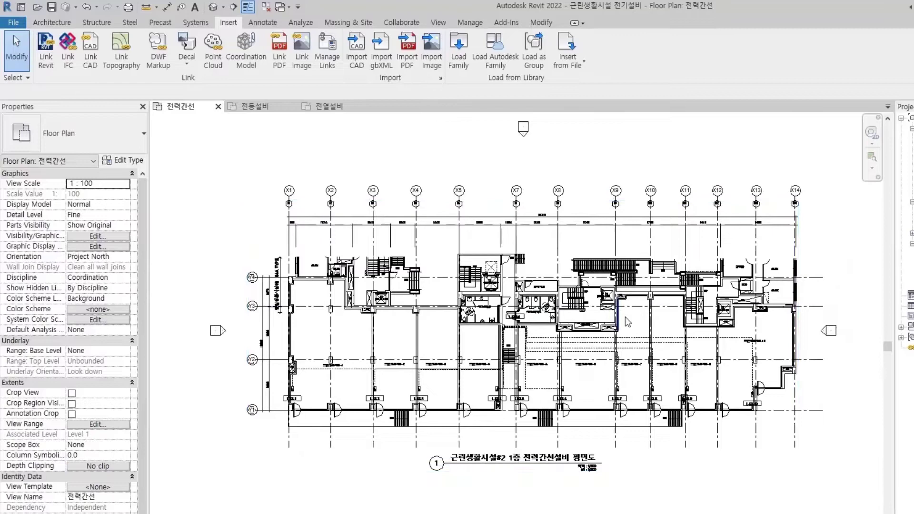
scroll(619, 343, up, 2)
middle_drag(618, 357, 637, 330)
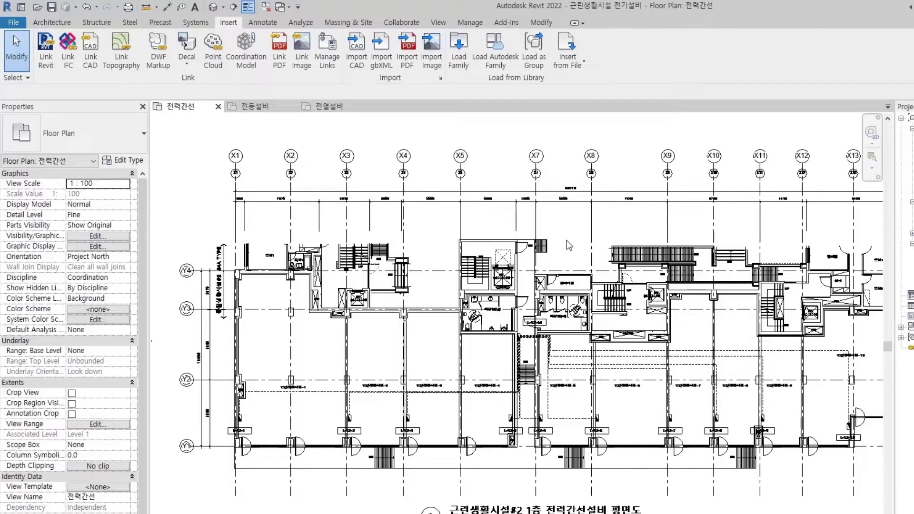
middle_drag(569, 180, 513, 196)
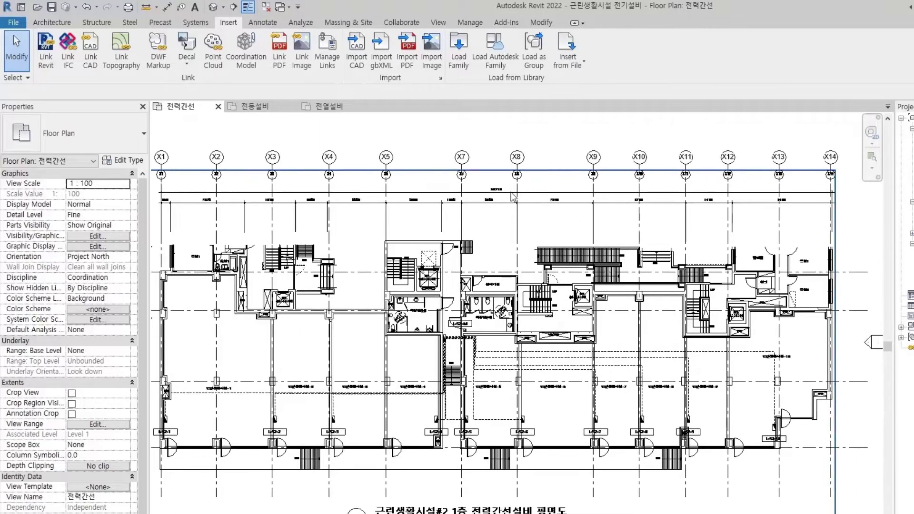
scroll(392, 363, up, 3)
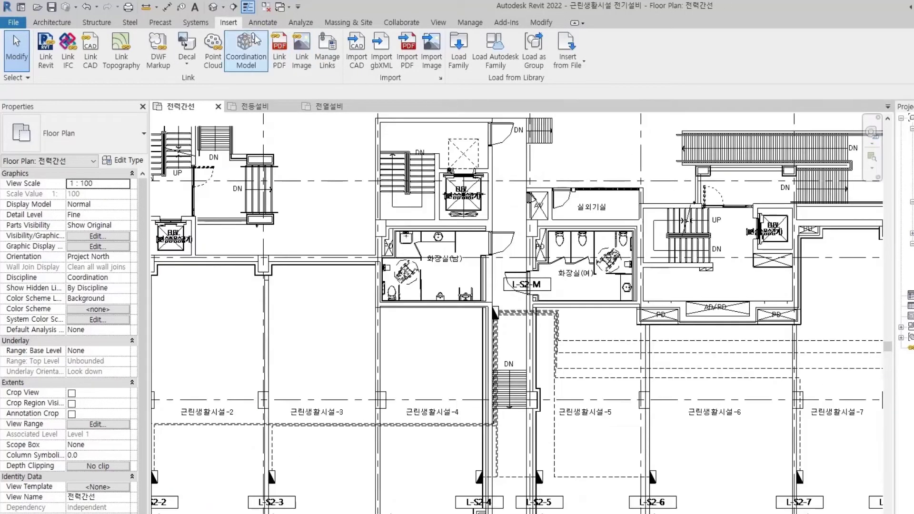
Open Electrical Settings (ES) from the Systems tab at the Voltage Definitions page
click(196, 25)
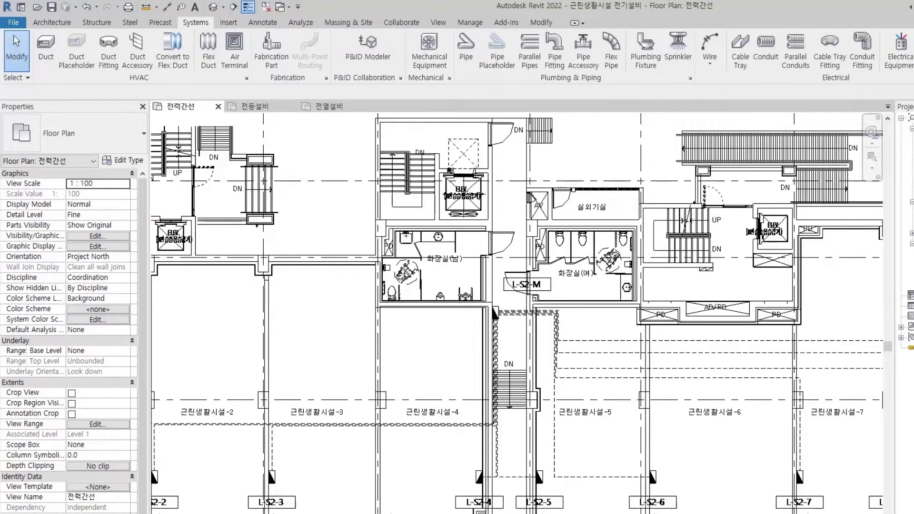
key(e)
key(s)
drag(672, 105, 514, 103)
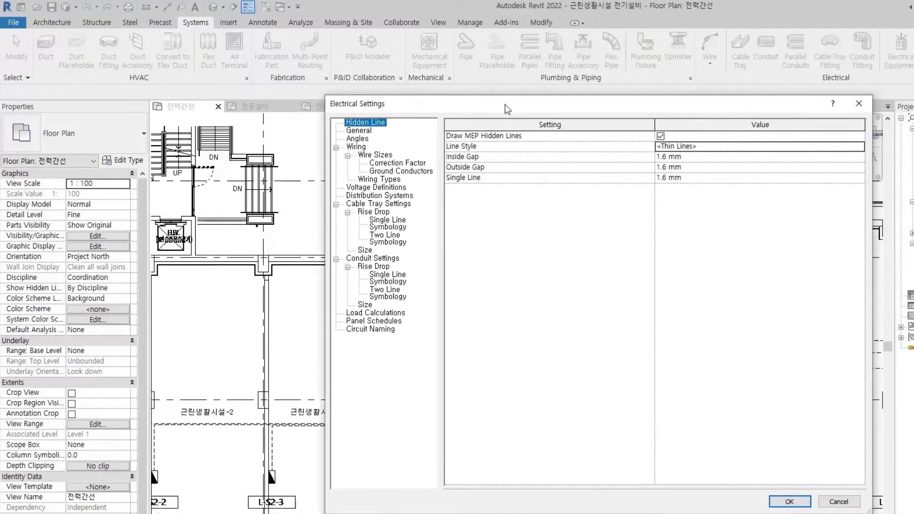
click(363, 188)
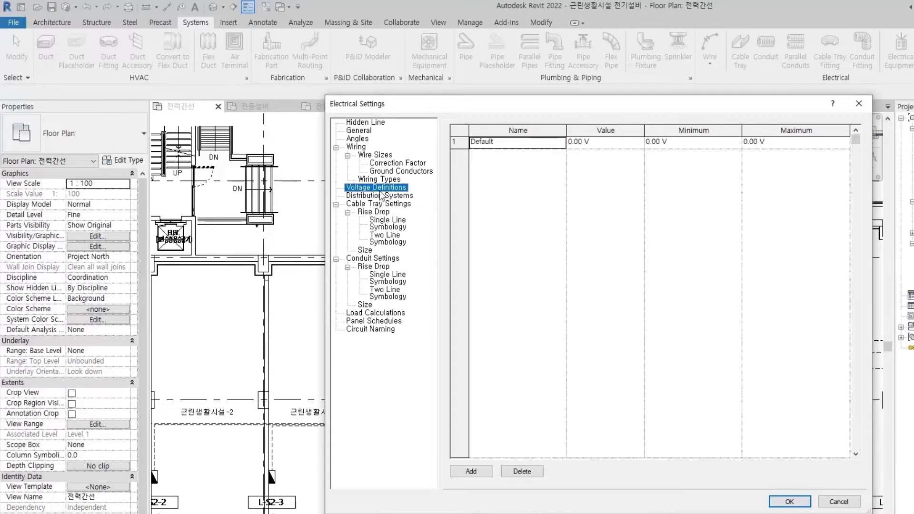
Rename the Default voltage to 220v with value 220 V, minimum 210 V, maximum 230 V
double_click(533, 143)
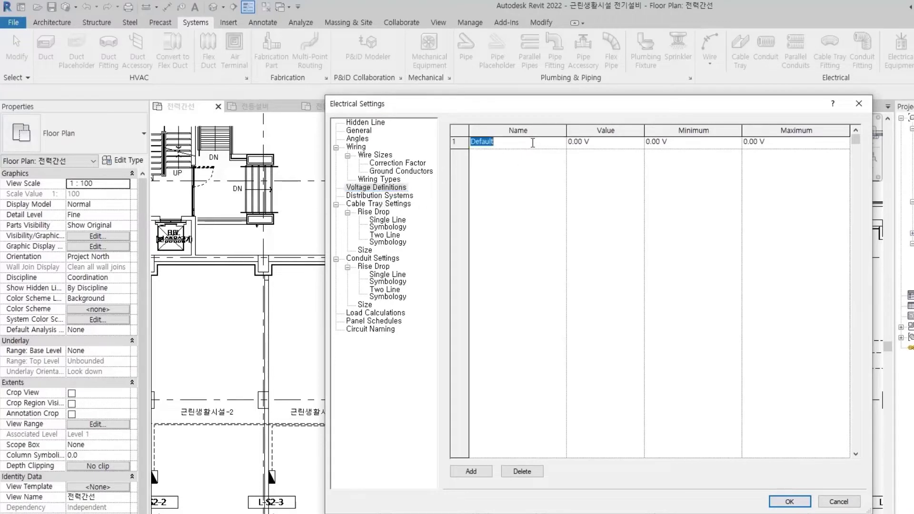
text(220v)
click(602, 145)
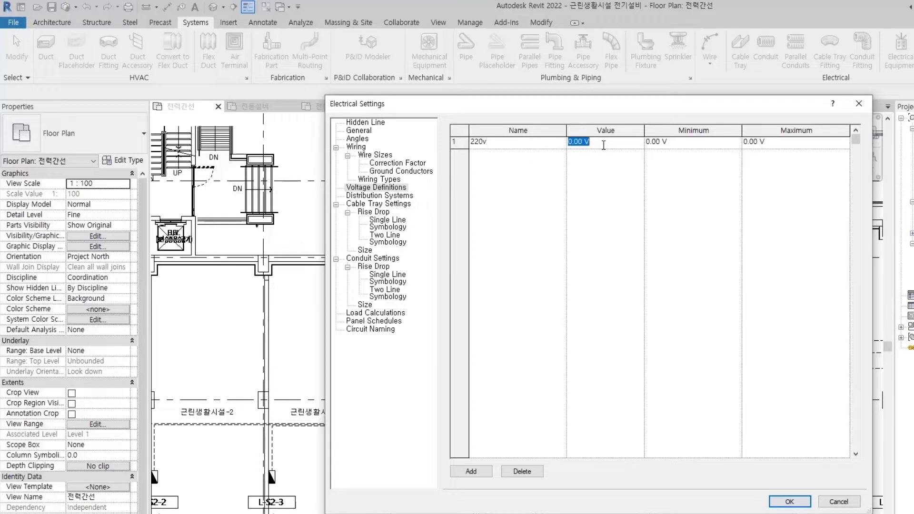
text(220)
key(Tab)
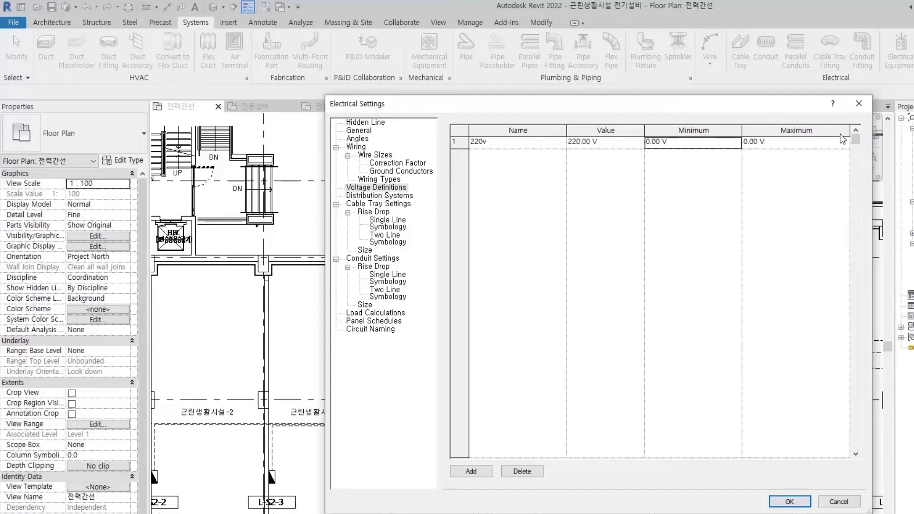
click(703, 145)
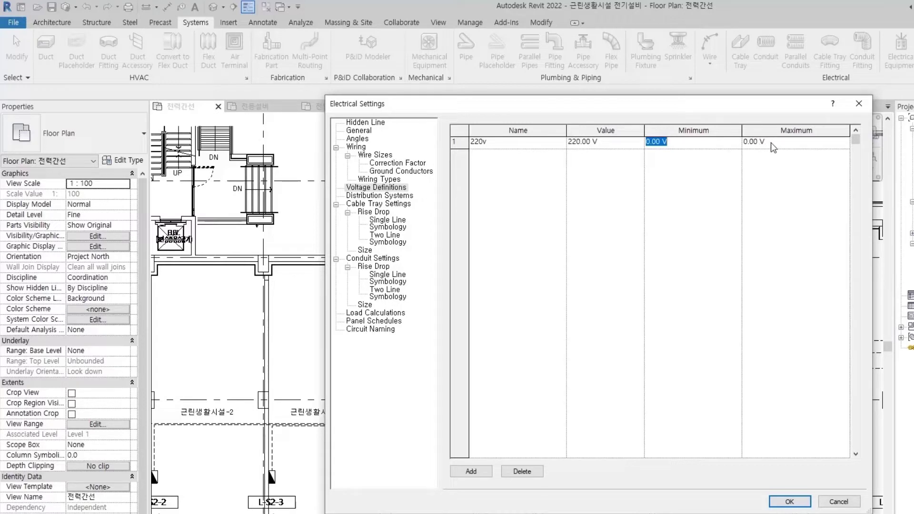
text(210)
key(Tab)
text(230)
key(Return)
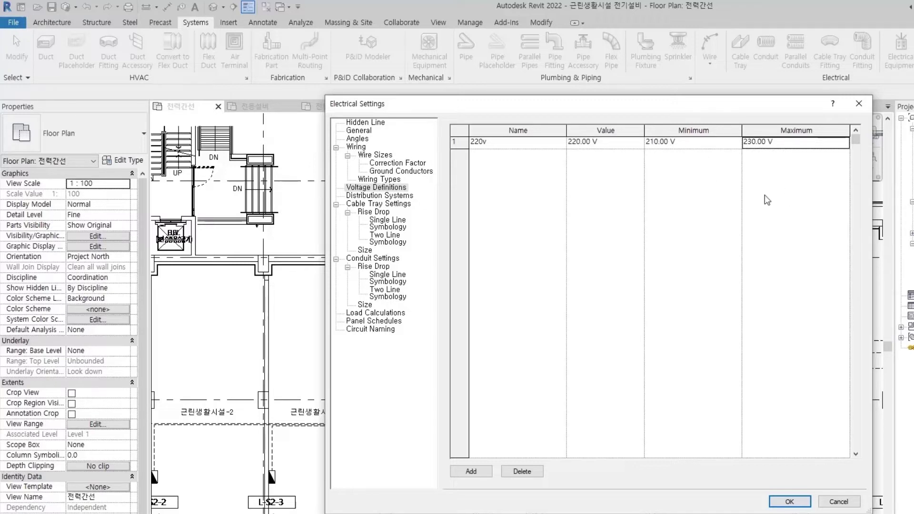
Add a voltage named 380V and rename the 220v voltage to 220V
click(472, 471)
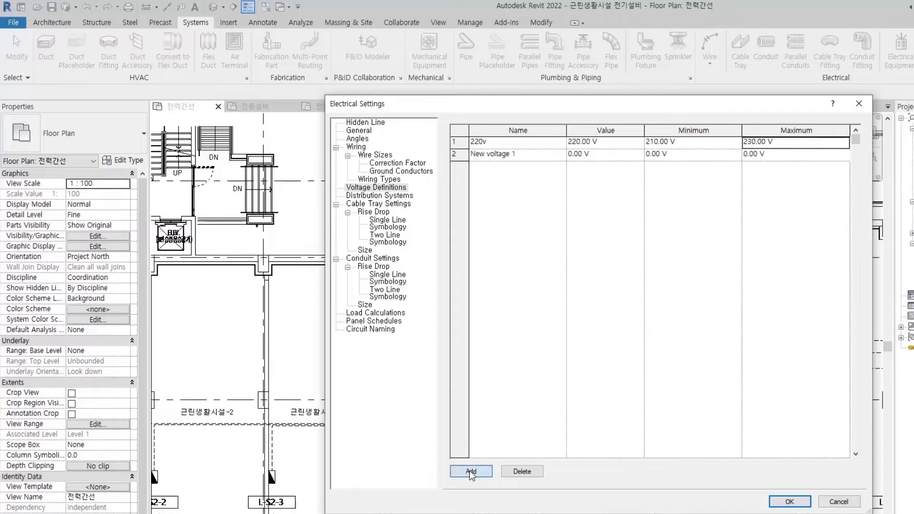
key(shift+Home)
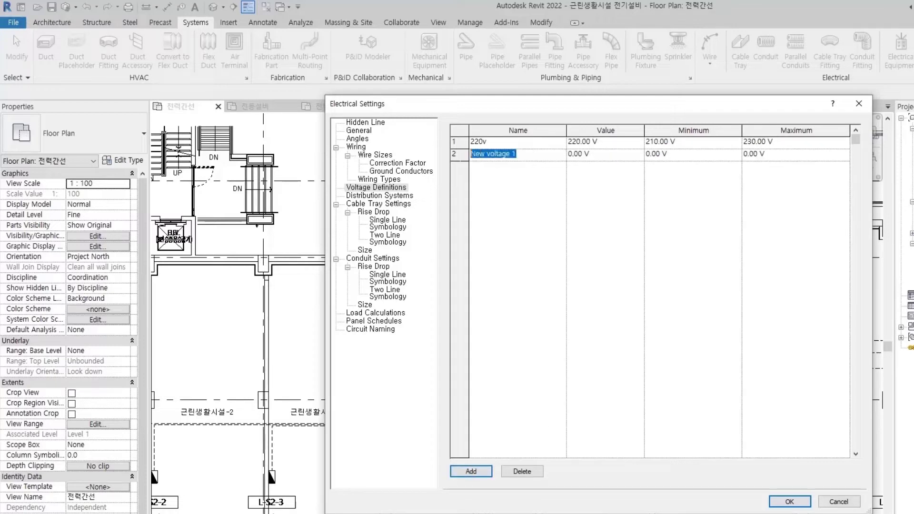
text(380b)
key(BackSpace)
text(V)
click(500, 141)
text(220V)
key(BackSpace)
text(V)
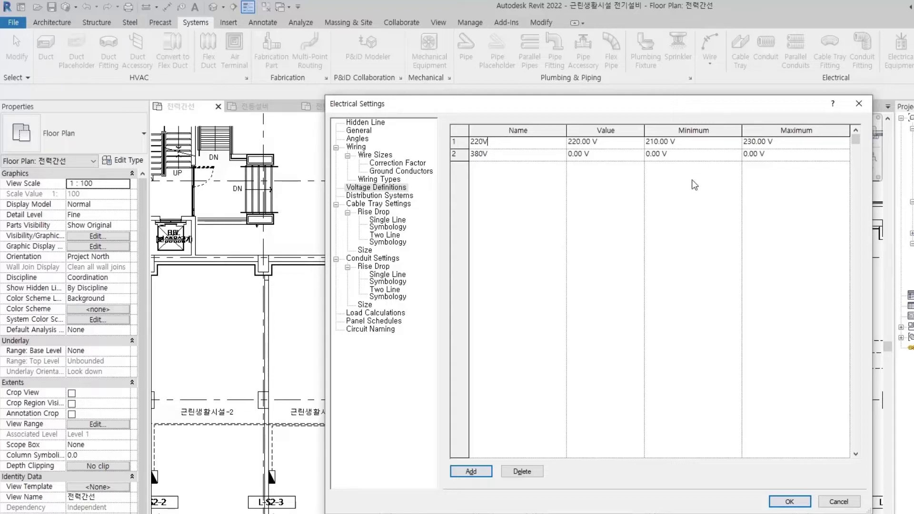
Give the 380V voltage a value of 380 V, minimum 370 V and maximum 390 V
click(607, 157)
text(380v)
key(BackSpace)
key(Tab)
click(689, 157)
text(38)
key(BackSpace)
text(70)
key(Tab)
click(782, 155)
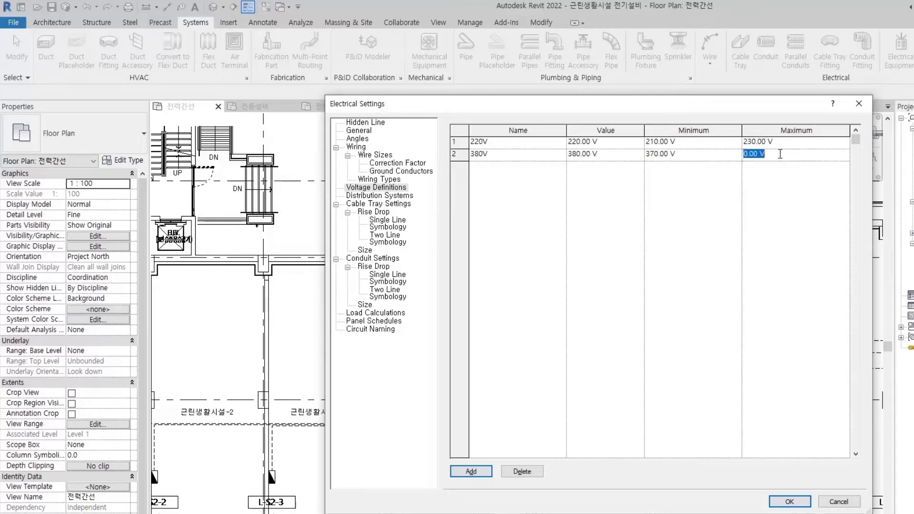
text(390)
key(Return)
Show Distribution Systems and start renaming the Default system to 단상200
click(387, 200)
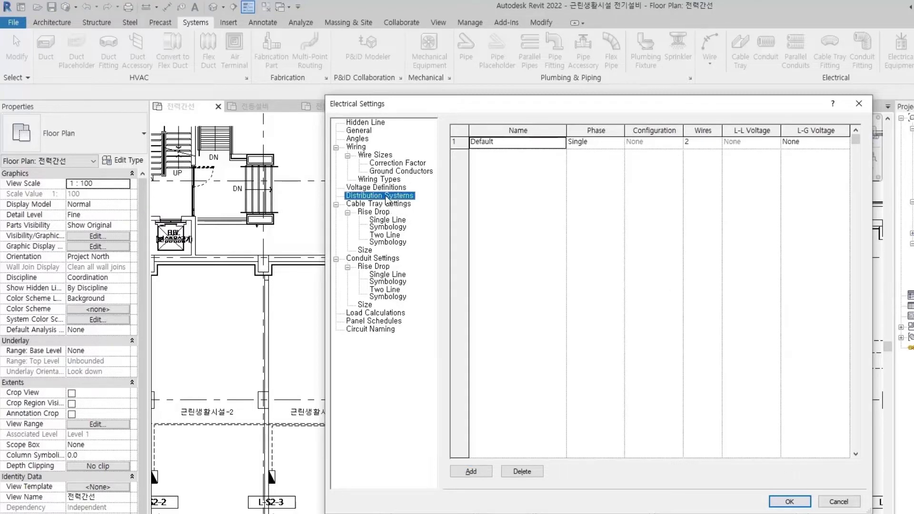
click(525, 142)
text(단)
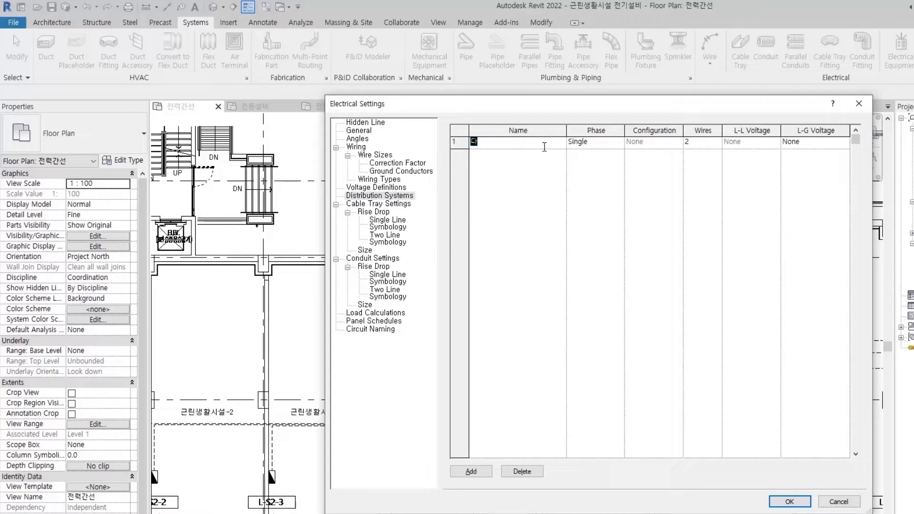
text(상200)
Correct the first distribution system's name to 단상220V
key(BackSpace)
key(BackSpace)
text(2)
text(0ㅍ)
key(BackSpace)
text(v)
key(BackSpace)
text(V)
Set 단상220V's line-to-ground voltage to 220V
click(823, 142)
click(844, 143)
click(799, 164)
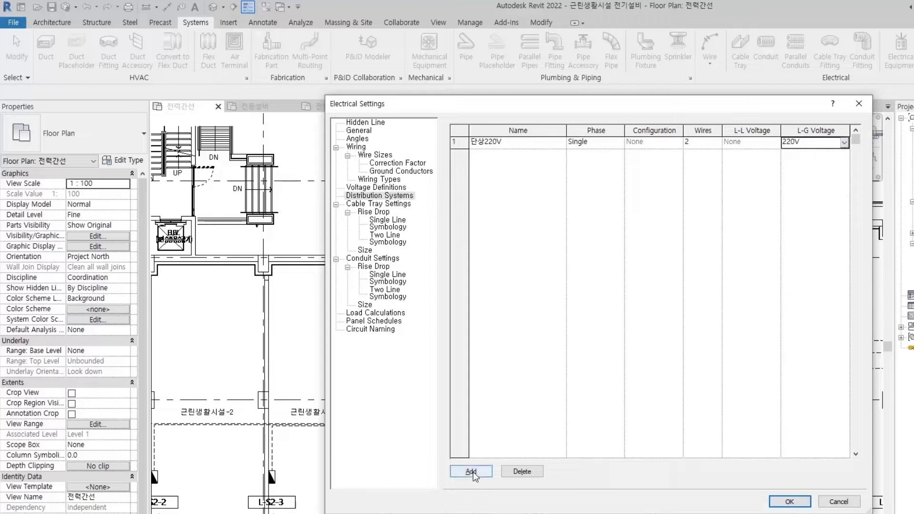
Add a second distribution system row named 3상4선식
click(460, 471)
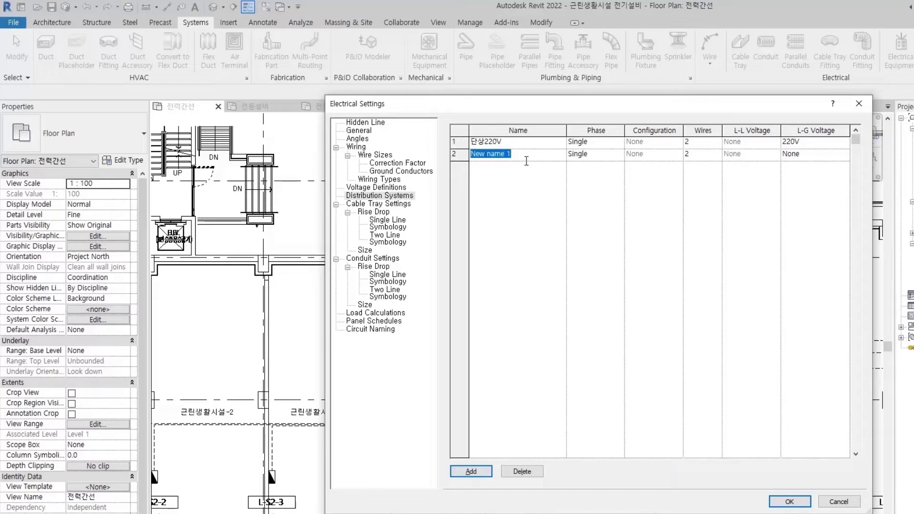
text(삼ㅅ)
text(ㅏㅇ)
key(BackSpace)
key(BackSpace)
text(3삼)
text(상4선)
text(식)
Make 3상4선식 three-phase with 4 wires in Star configuration
click(614, 155)
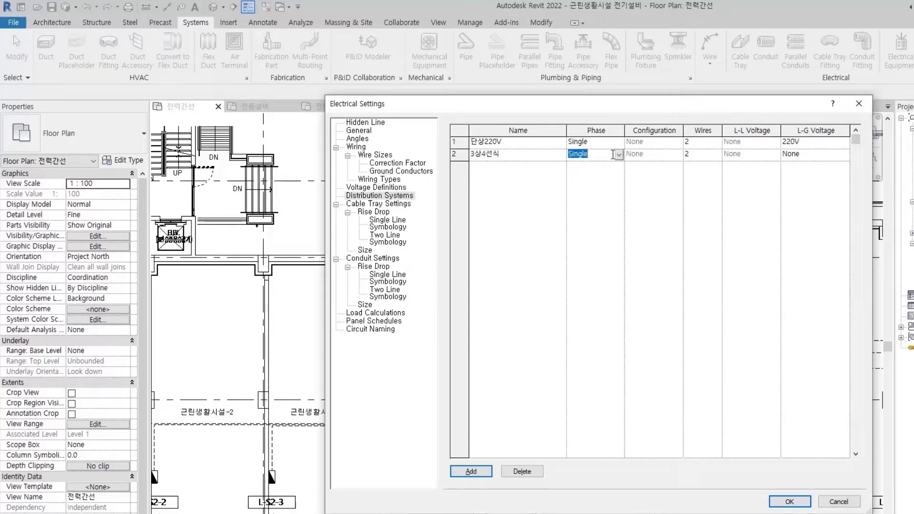
click(619, 155)
click(593, 176)
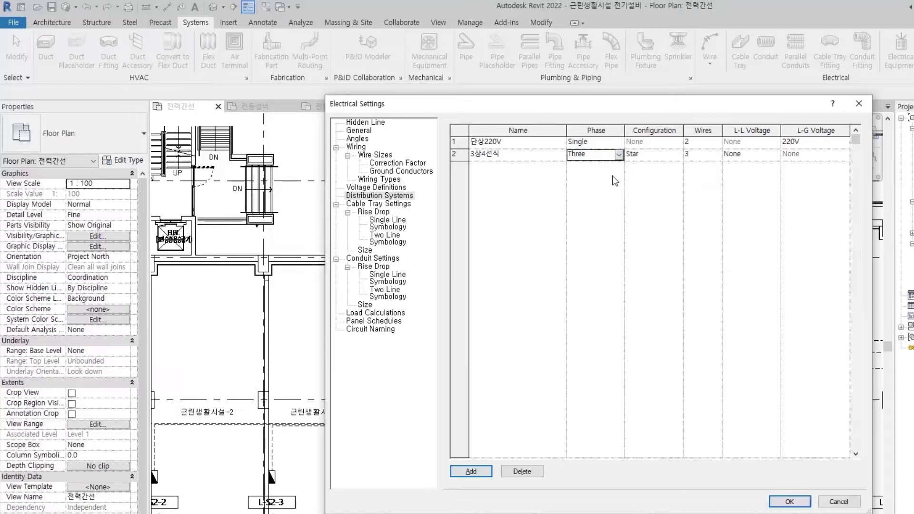
click(711, 158)
text(4)
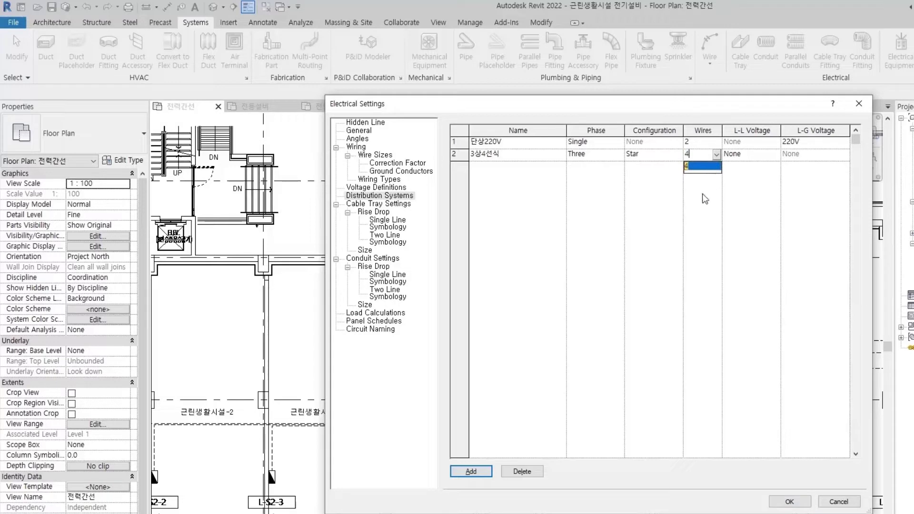
click(678, 154)
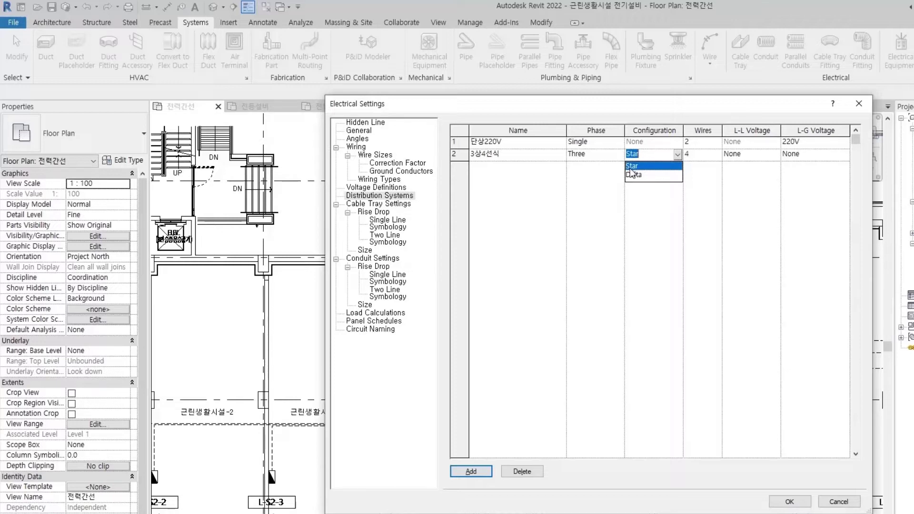
click(640, 197)
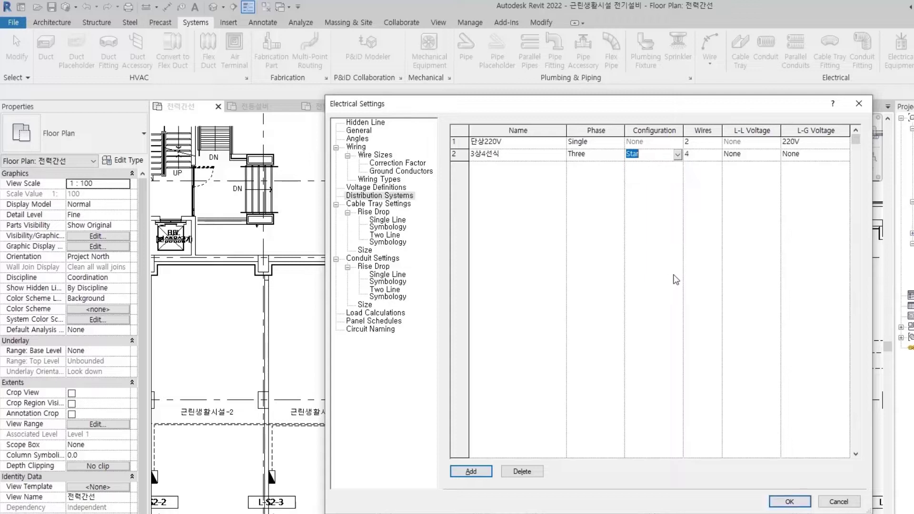
Set 3상4선식's line-to-line voltage to 380V and line-to-ground voltage to 220V
click(758, 157)
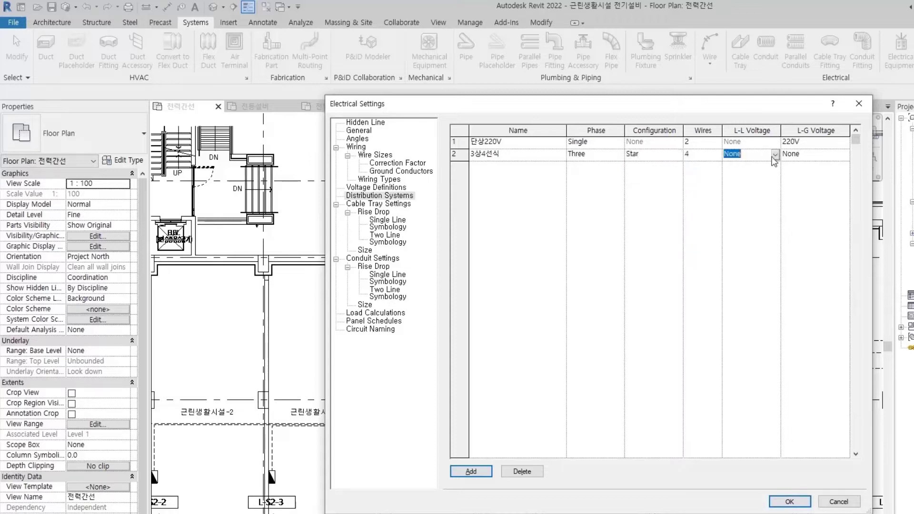
click(774, 154)
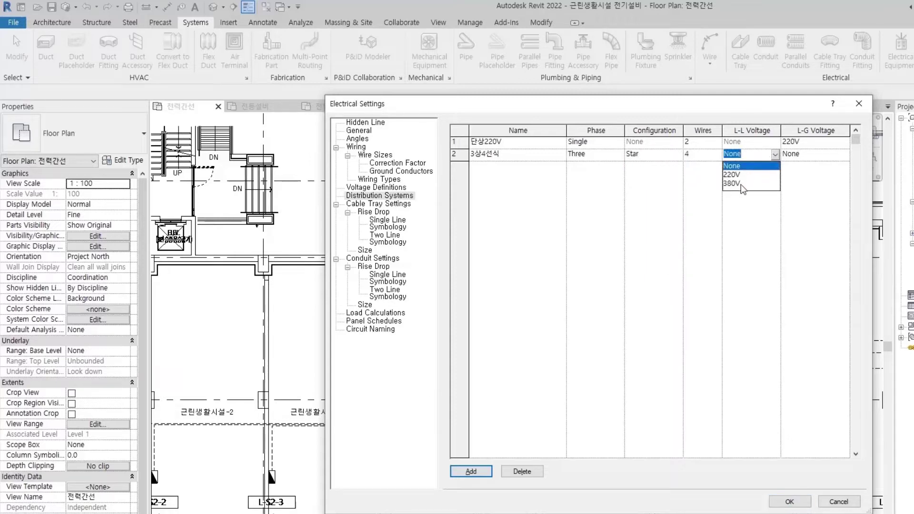
click(740, 185)
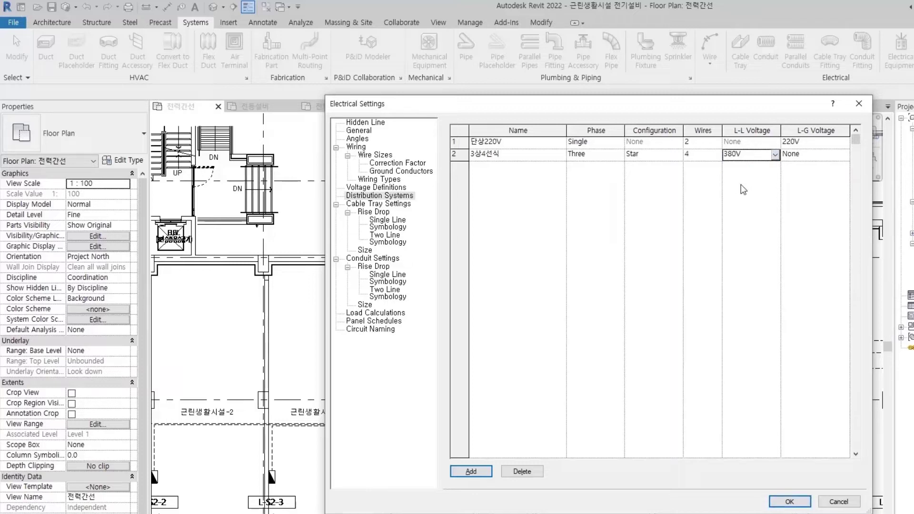
click(828, 154)
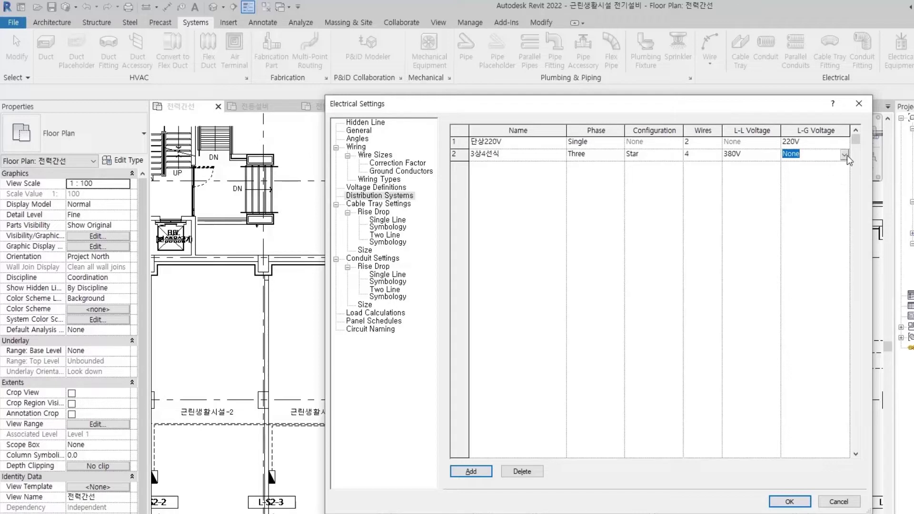
click(845, 157)
click(807, 174)
Review the Panel Schedules and Load Calculations pages, then confirm Electrical Settings with OK
click(381, 321)
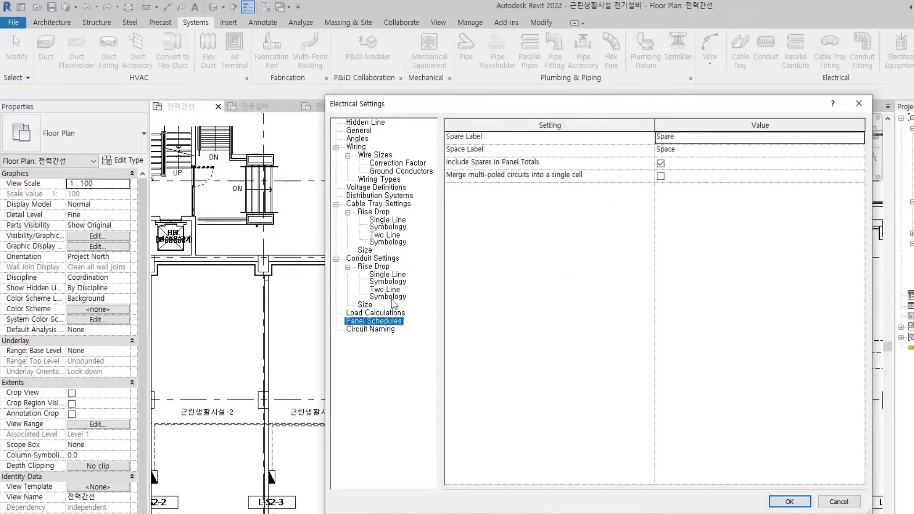
click(392, 313)
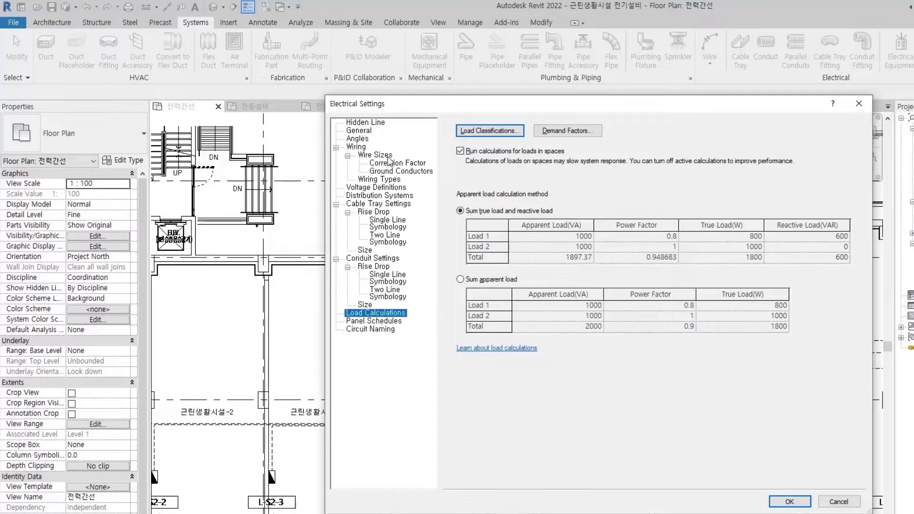
click(789, 502)
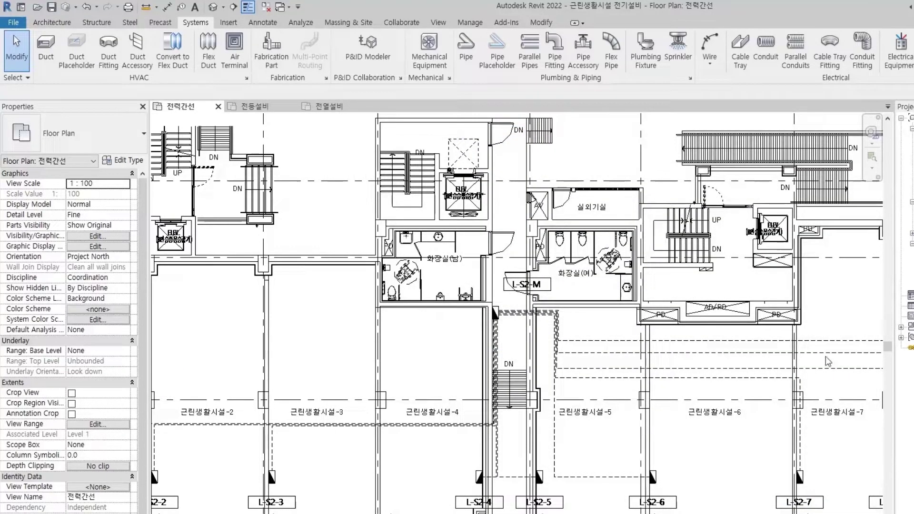
Load 2구 콘센트, LED평판조명, 본전반, 세대분전반 and 조인트 박스 families from 부하계산
scroll(549, 158, down, 3)
scroll(548, 158, down, 3)
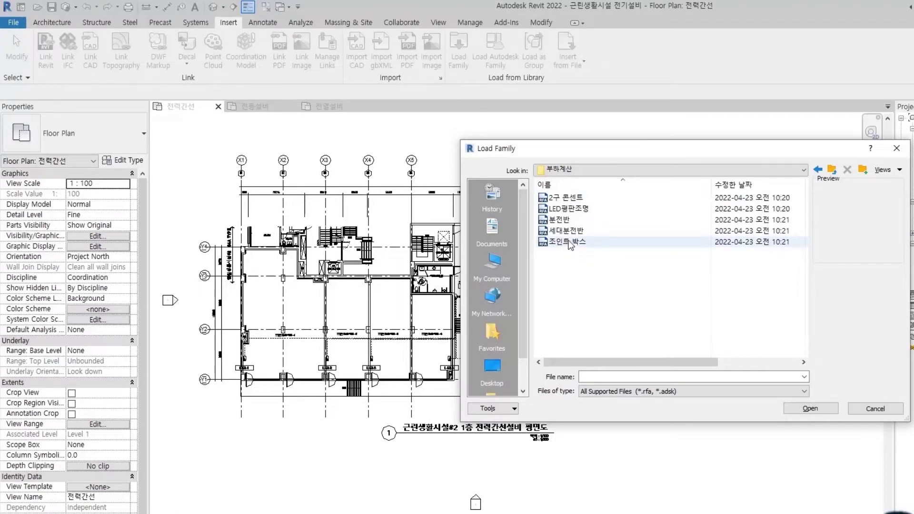
click(569, 197)
shift+click(571, 242)
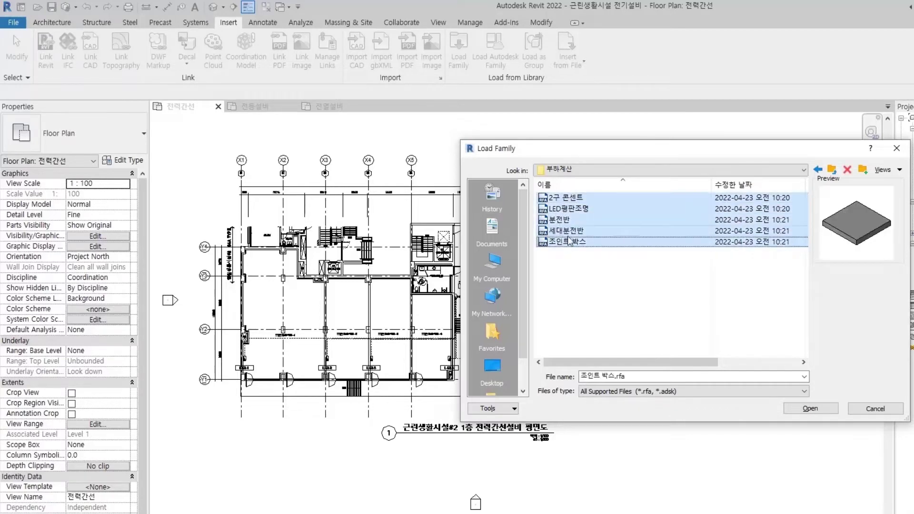
click(800, 408)
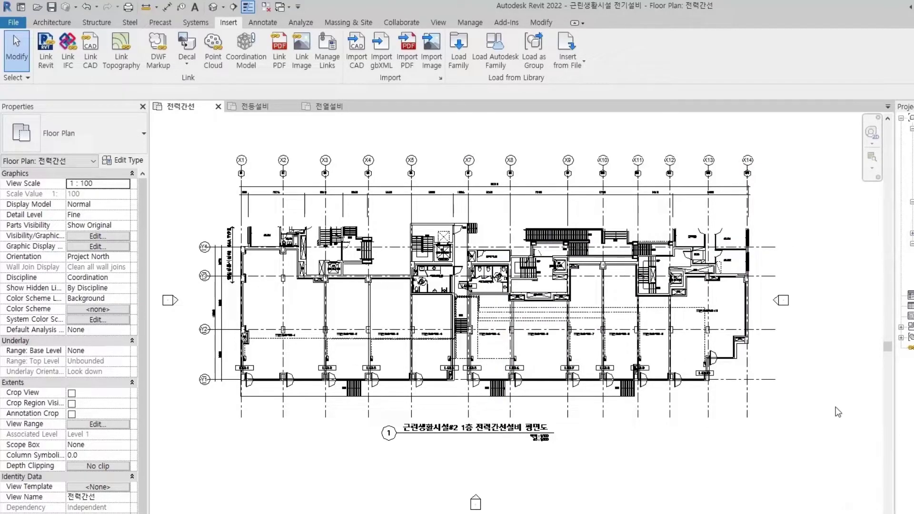
Start placing electrical equipment with the 세대분전반 type and pan to 근린생활시설-1
scroll(458, 311, up, 2)
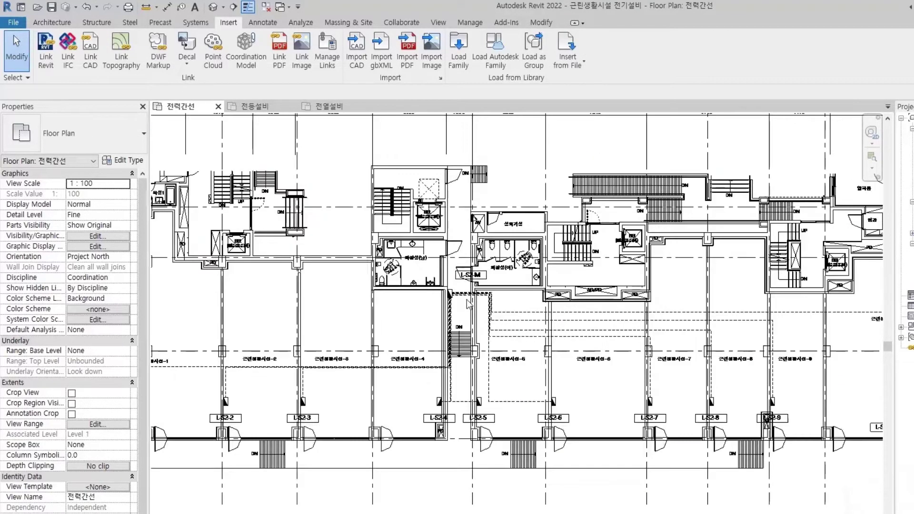
scroll(541, 256, up, 2)
scroll(533, 259, up, 2)
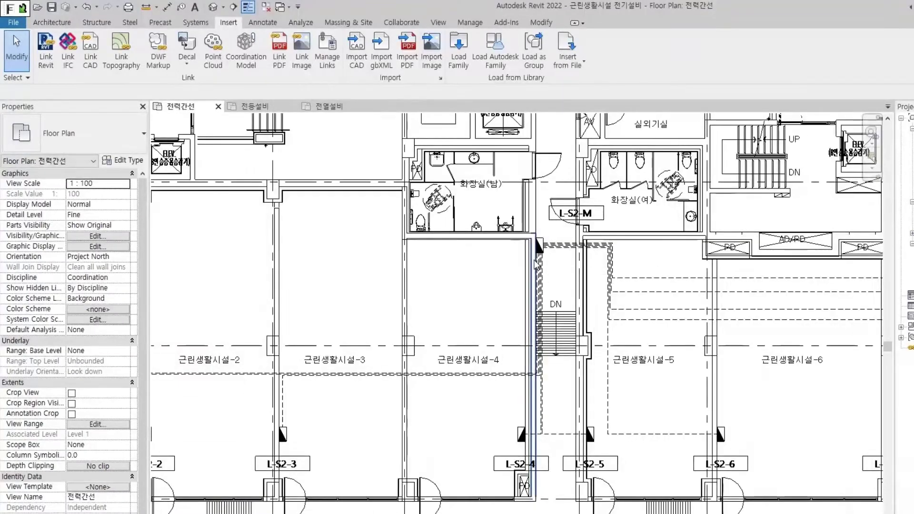
key(e)
key(e)
click(76, 150)
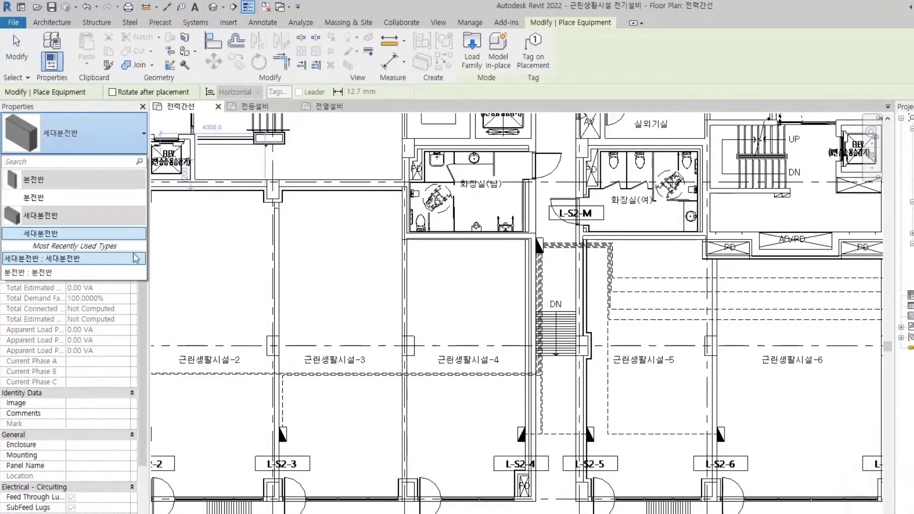
click(63, 220)
middle_drag(157, 285, 490, 295)
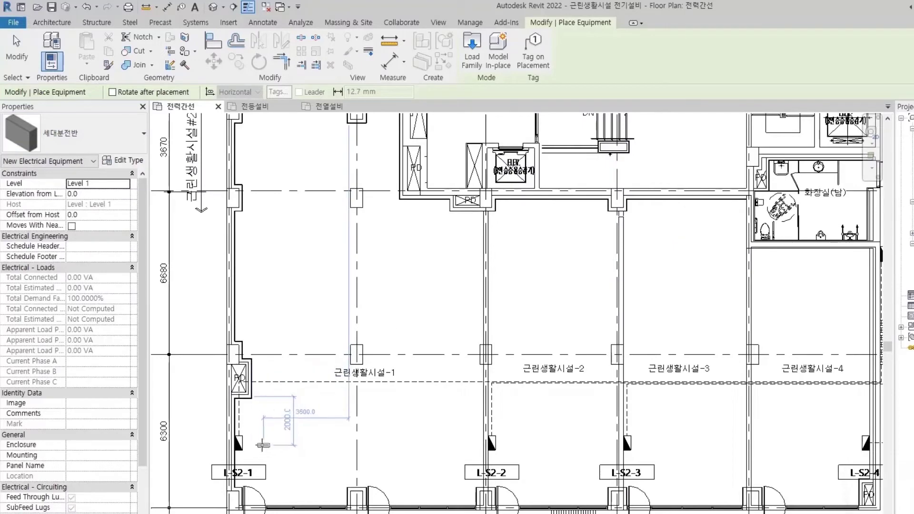
Switch the equipment type to 분전반 and place a panel near the stair
click(105, 136)
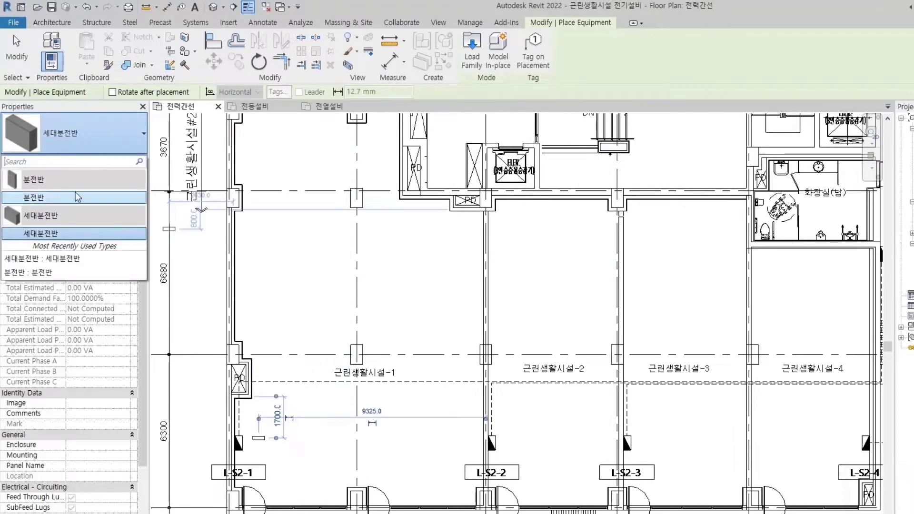
click(75, 192)
middle_drag(702, 327, 499, 354)
scroll(501, 355, down, 2)
scroll(500, 334, up, 4)
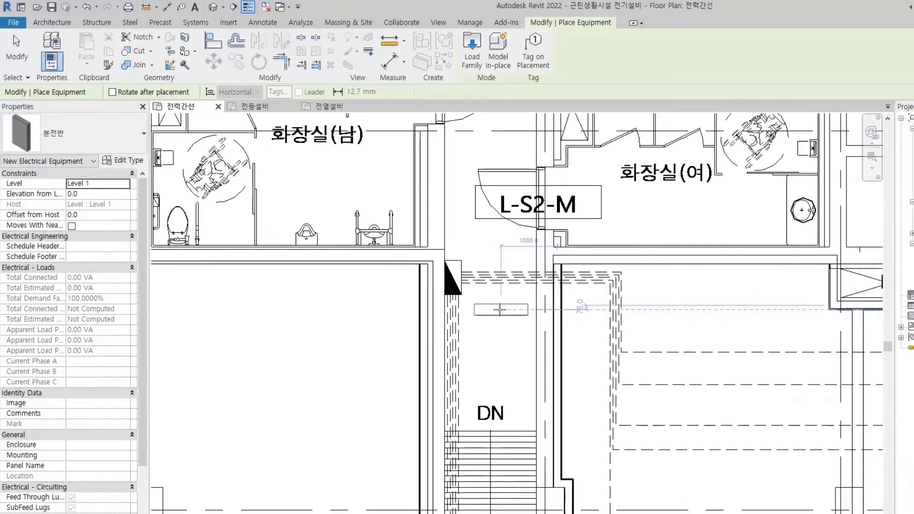
scroll(497, 325, up, 3)
key(Escape)
Rotate the newly placed 분전반 panel by 90°
click(493, 309)
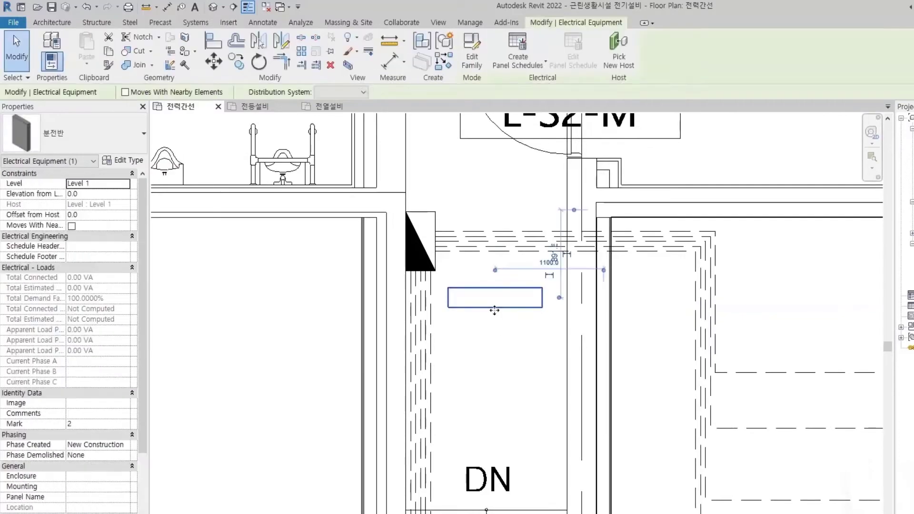
scroll(544, 363, up, 1)
click(540, 364)
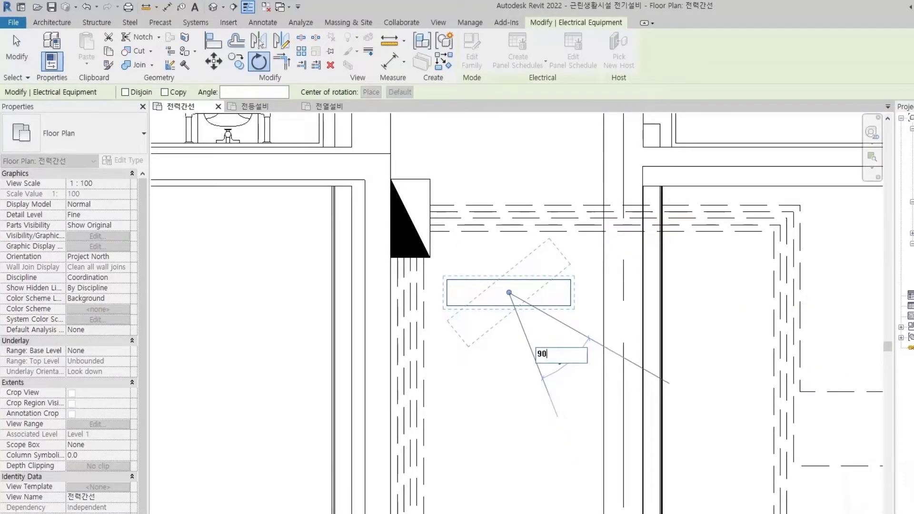
key(Return)
key(Escape)
scroll(420, 341, down, 1)
scroll(420, 340, up, 1)
scroll(421, 341, up, 1)
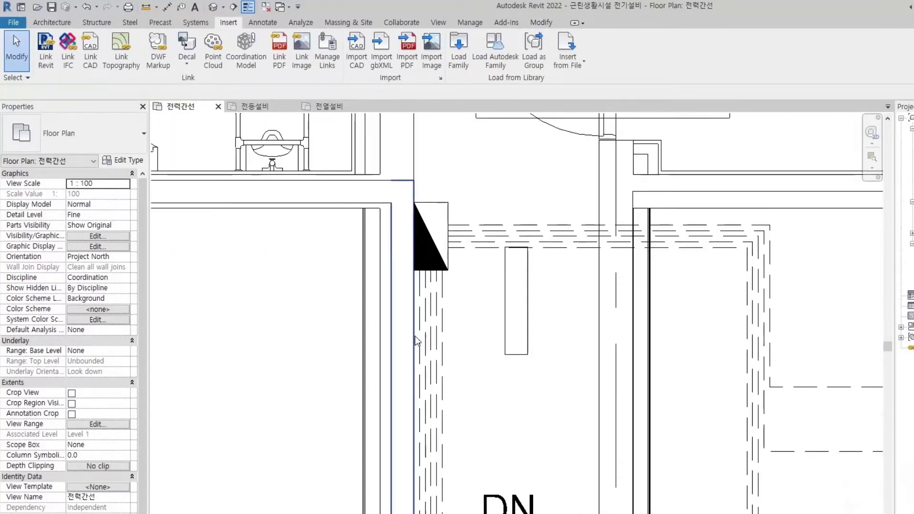
Align the panel edge flush against the wall face with Align (AL)
key(a)
key(l)
click(415, 341)
click(529, 330)
key(Escape)
click(402, 355)
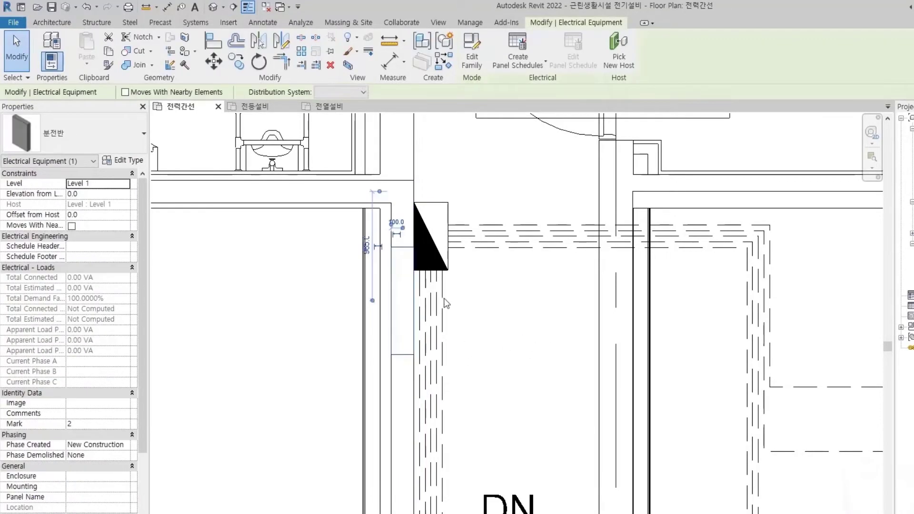
key(Escape)
key(a)
key(l)
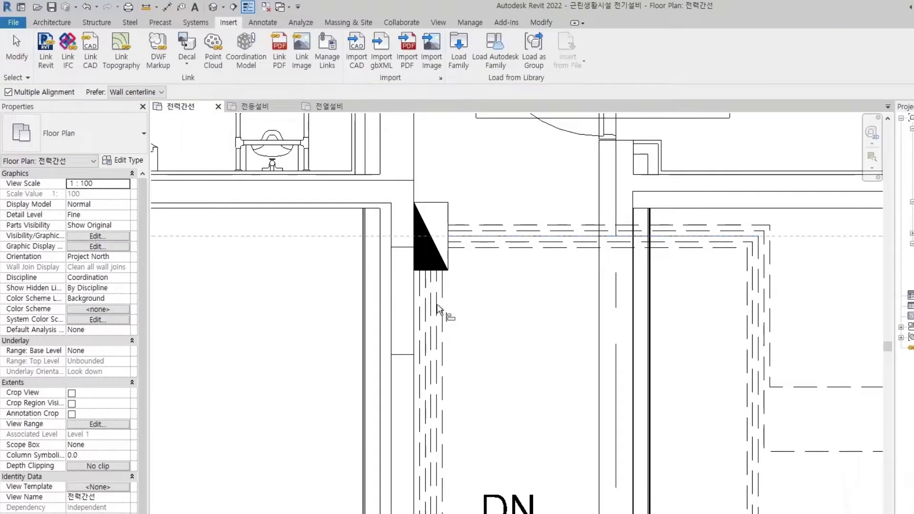
key(Escape)
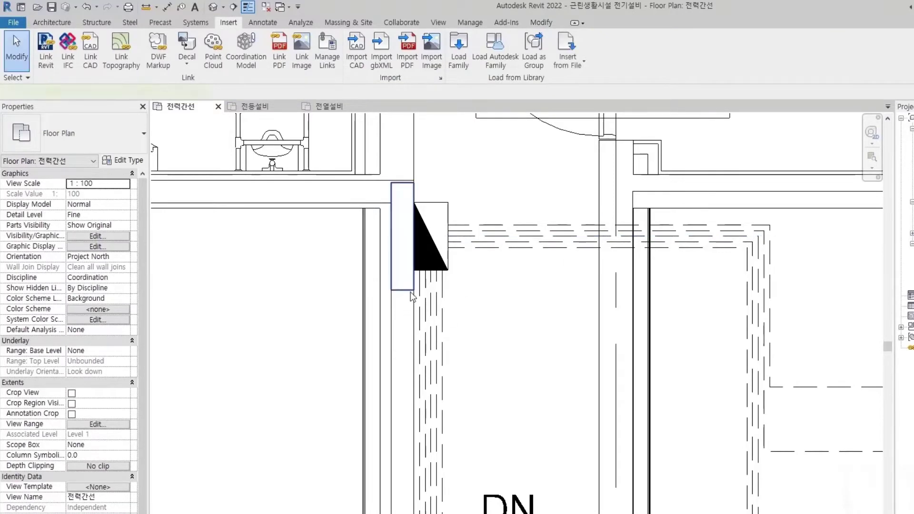
Cancel moving the panel beside the wall, leaving it in place, and select the small panel box
click(403, 285)
key(m)
key(v)
click(493, 290)
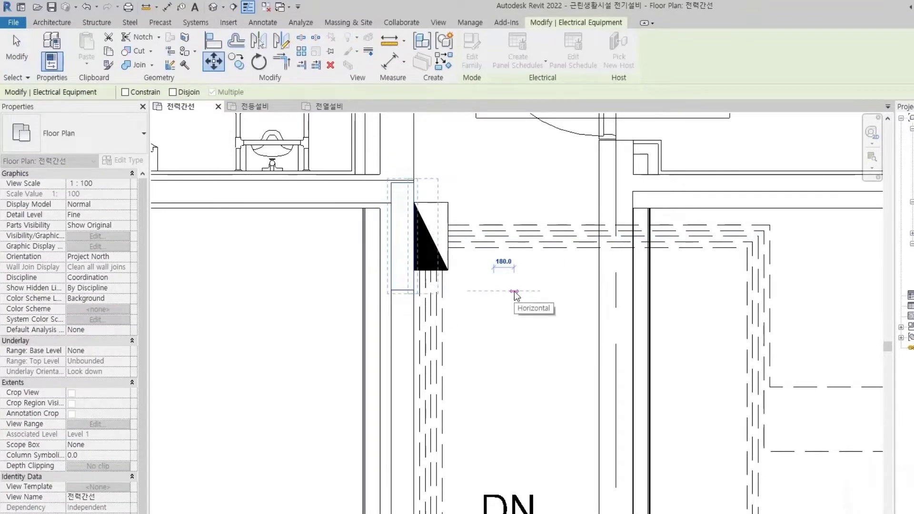
key(Escape)
key(Escape)
scroll(484, 328, down, 3)
scroll(484, 329, down, 3)
scroll(492, 409, up, 2)
scroll(493, 410, up, 3)
click(487, 358)
scroll(487, 360, up, 4)
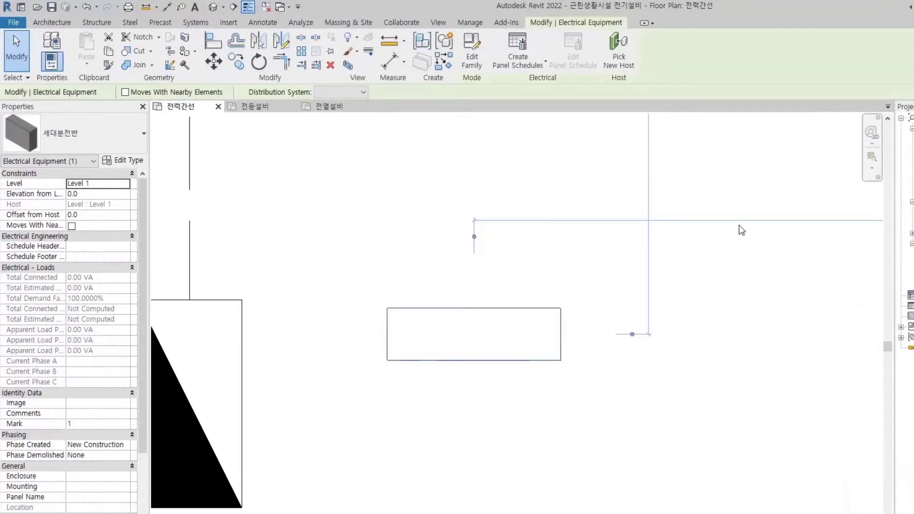
click(212, 8)
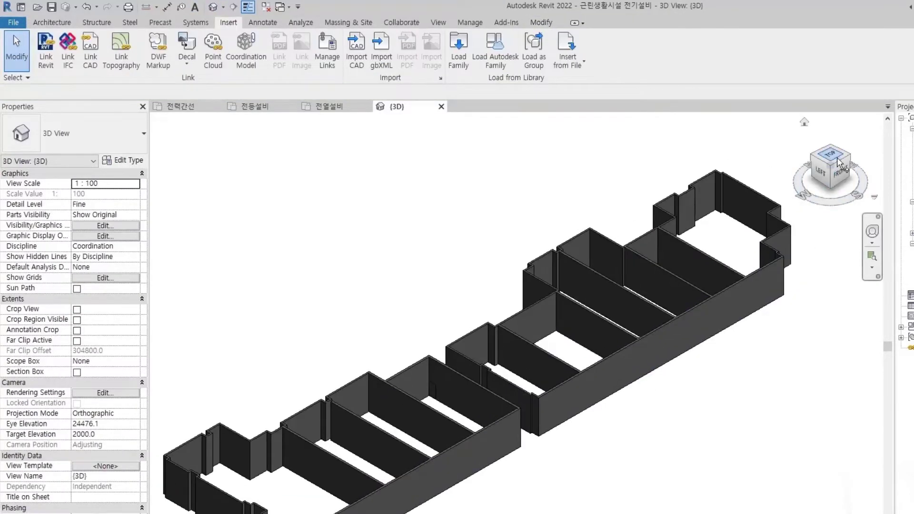
Inspect the 세대분전반 panel box against the wall in the Default 3D View
middle_drag(653, 328, 744, 246)
click(397, 431)
scroll(390, 461, up, 3)
scroll(419, 470, up, 3)
scroll(371, 464, up, 2)
scroll(369, 461, up, 1)
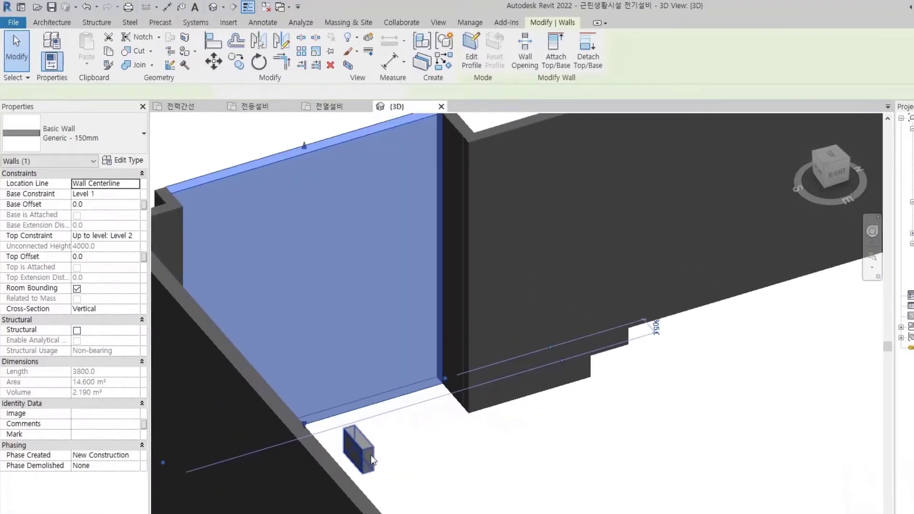
click(362, 457)
scroll(354, 459, up, 2)
scroll(353, 459, up, 2)
shift+middle_drag(403, 488, 476, 489)
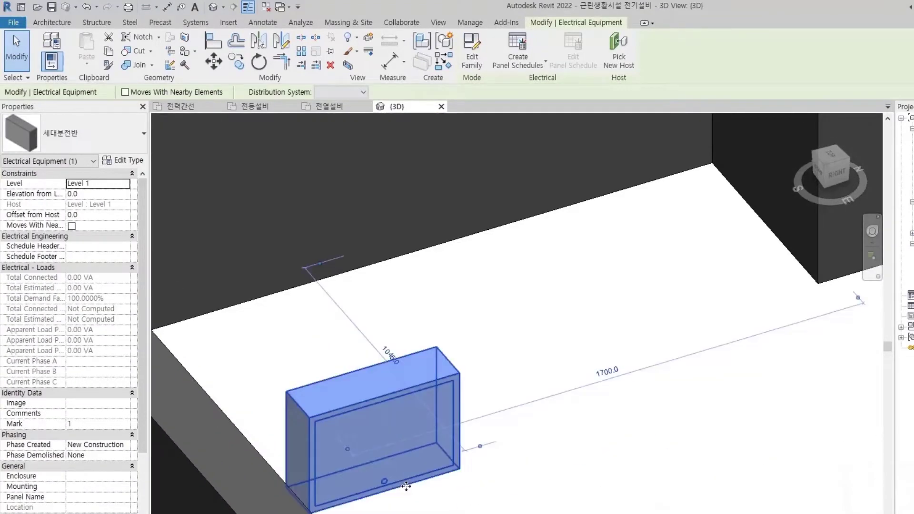
key(Escape)
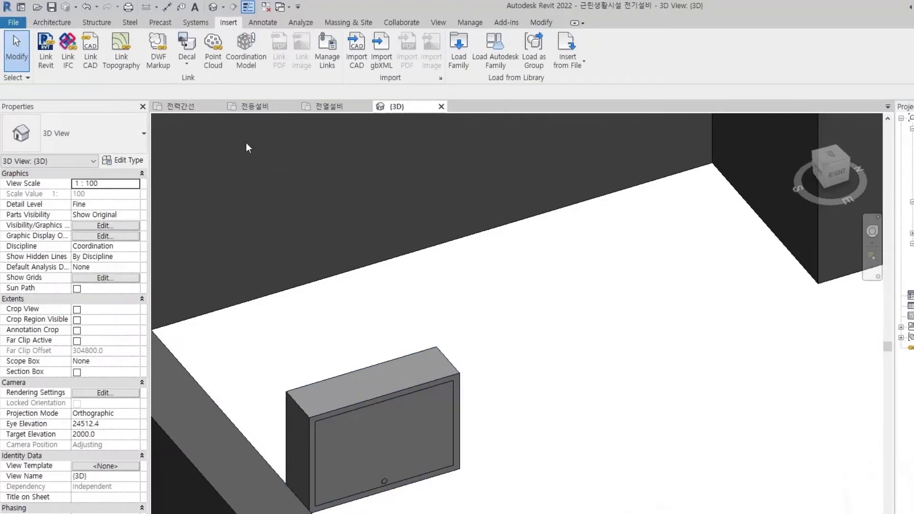
click(172, 107)
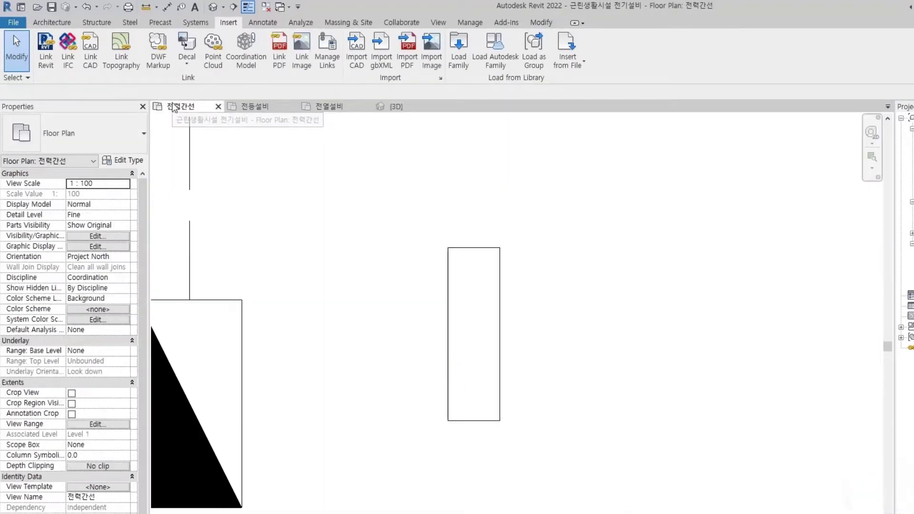
Align the small panel box flush against the wall
scroll(372, 303, up, 2)
scroll(386, 317, up, 2)
scroll(385, 317, up, 2)
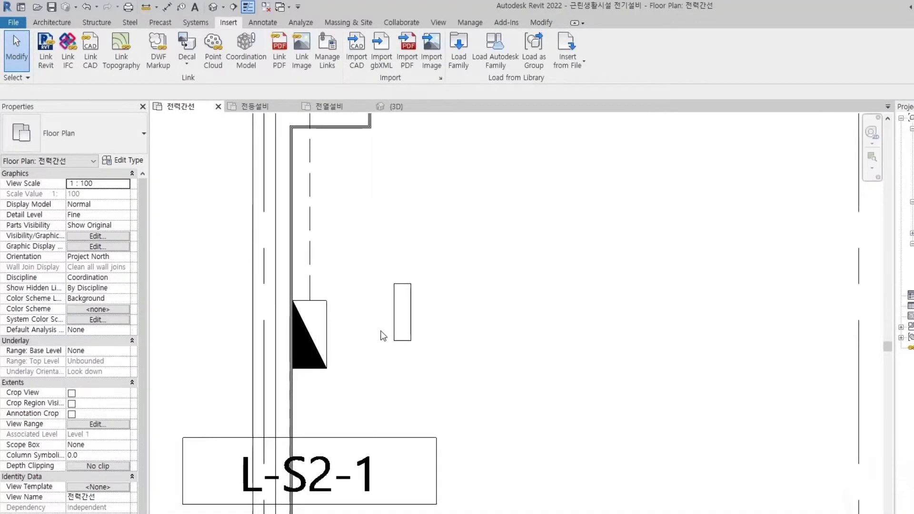
key(l)
key(i)
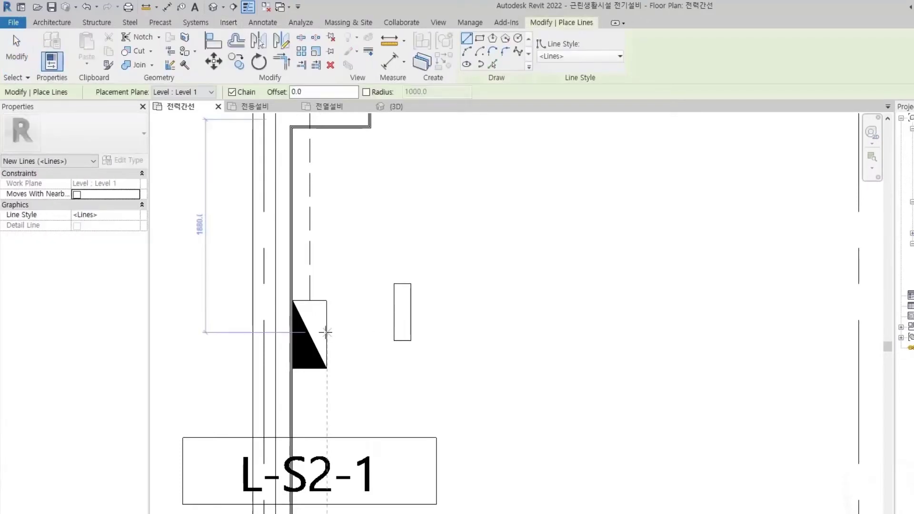
key(Escape)
click(394, 329)
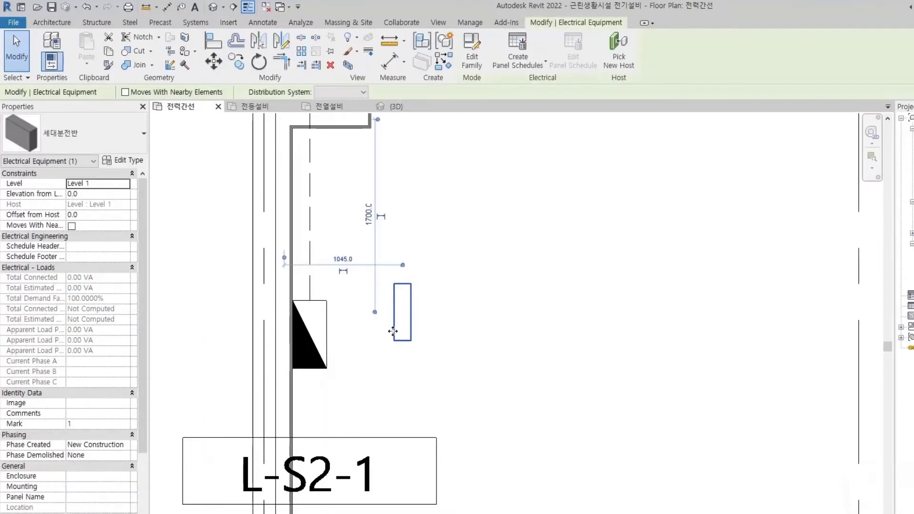
key(m)
key(v)
key(Escape)
key(a)
key(l)
click(293, 267)
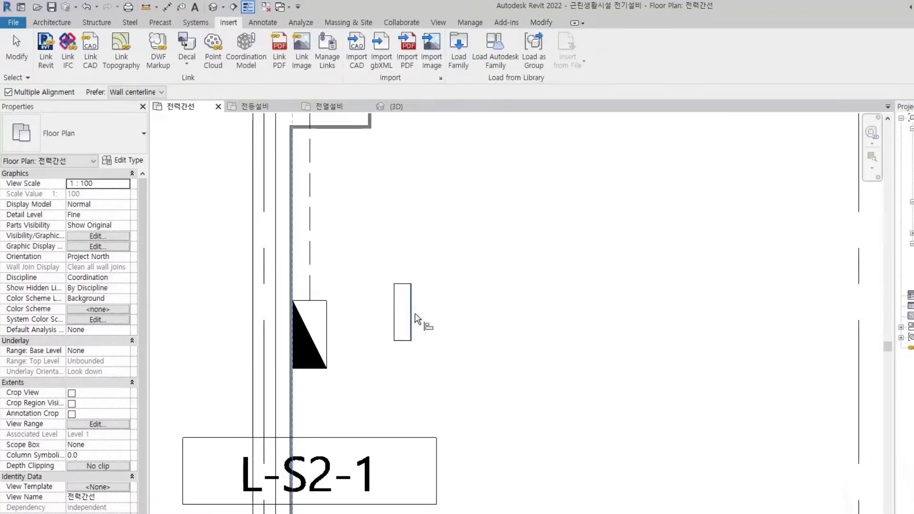
key(Escape)
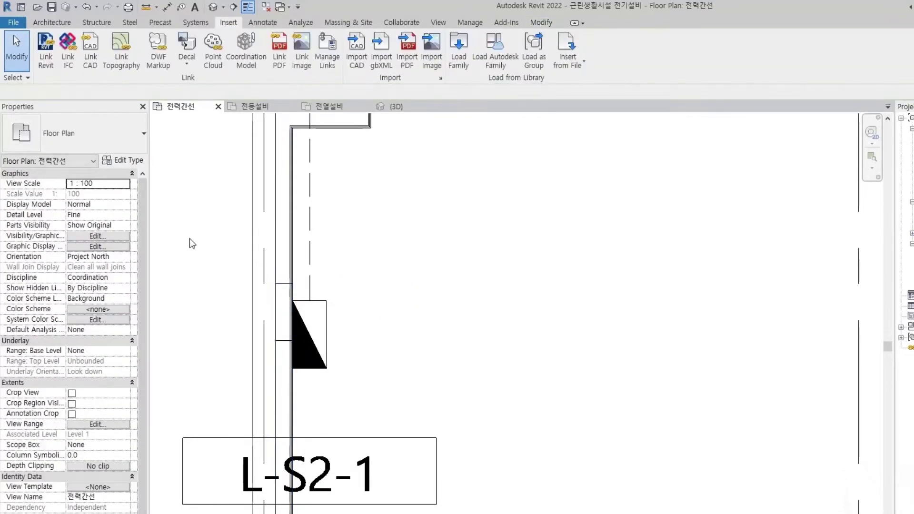
Move the panel box about 220 down and 60 sideways beside the panel symbol
drag(190, 238, 388, 353)
scroll(388, 354, up, 2)
key(m)
key(v)
click(446, 286)
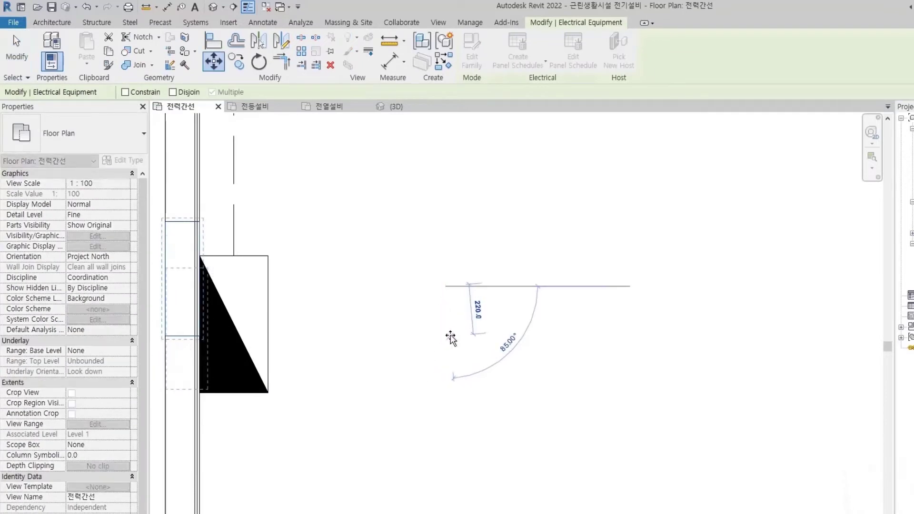
click(446, 335)
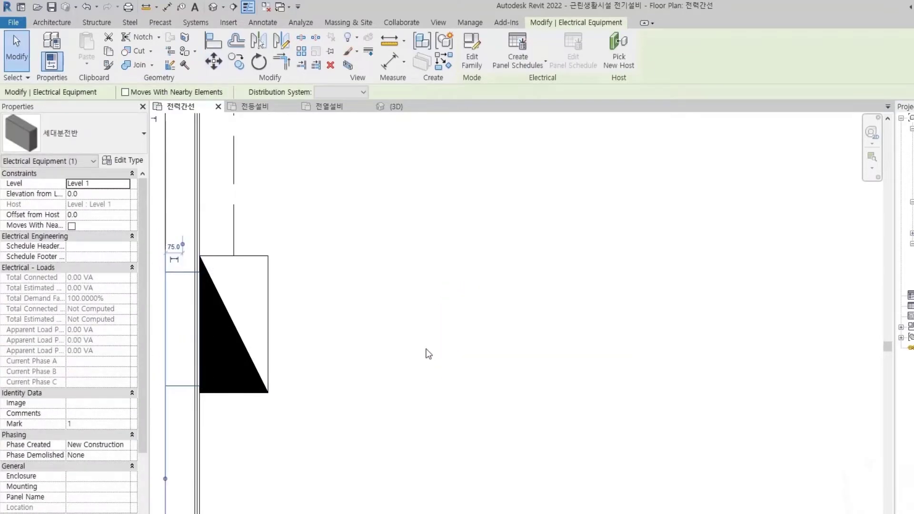
key(m)
key(v)
click(408, 348)
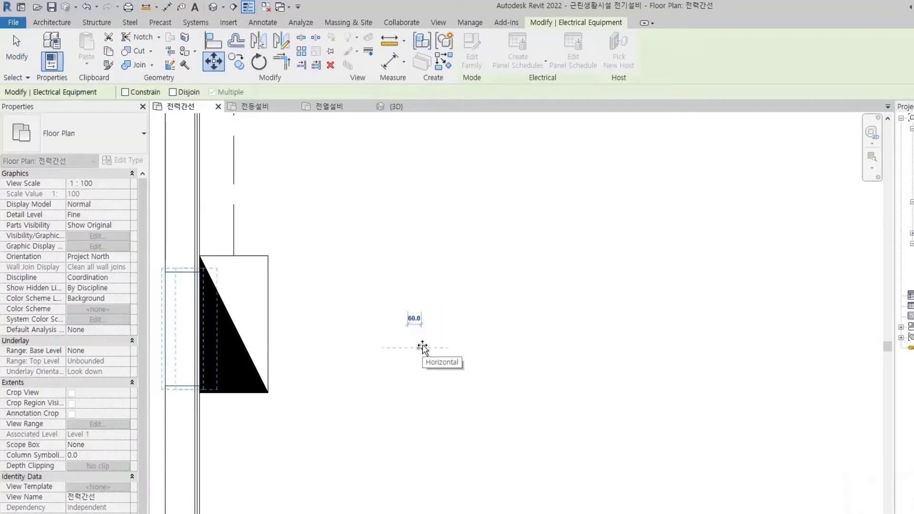
text(10)
key(Return)
key(Escape)
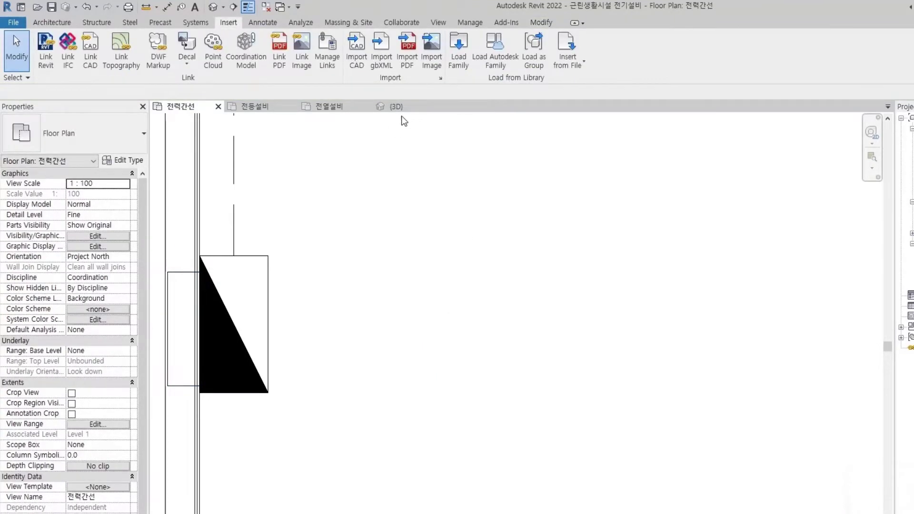
click(397, 107)
mouse_move(427, 310)
shift+middle_down()
mouse_move(323, 333)
mouse_move(298, 298)
mouse_move(249, 296)
mouse_move(262, 287)
shift+middle_up()
scroll(262, 287, down, 1)
scroll(295, 302, down, 3)
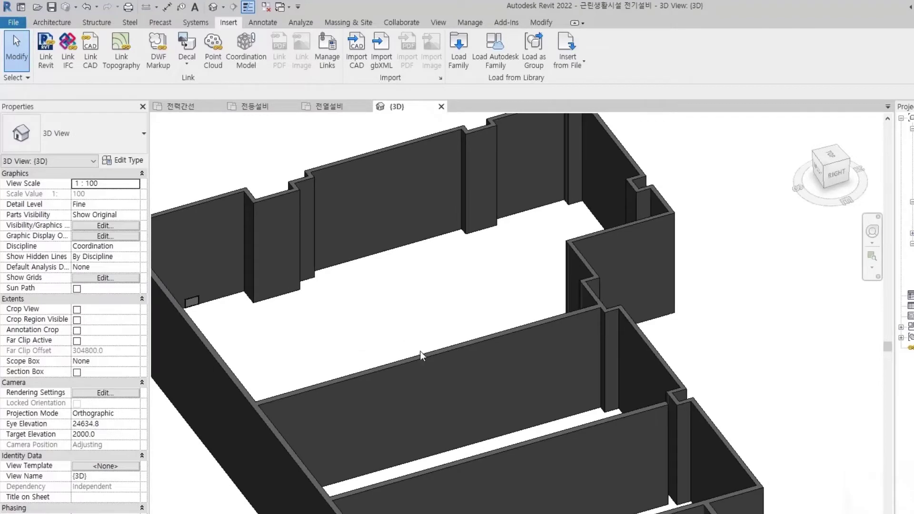
scroll(173, 289, up, 3)
scroll(409, 284, up, 2)
scroll(384, 297, up, 2)
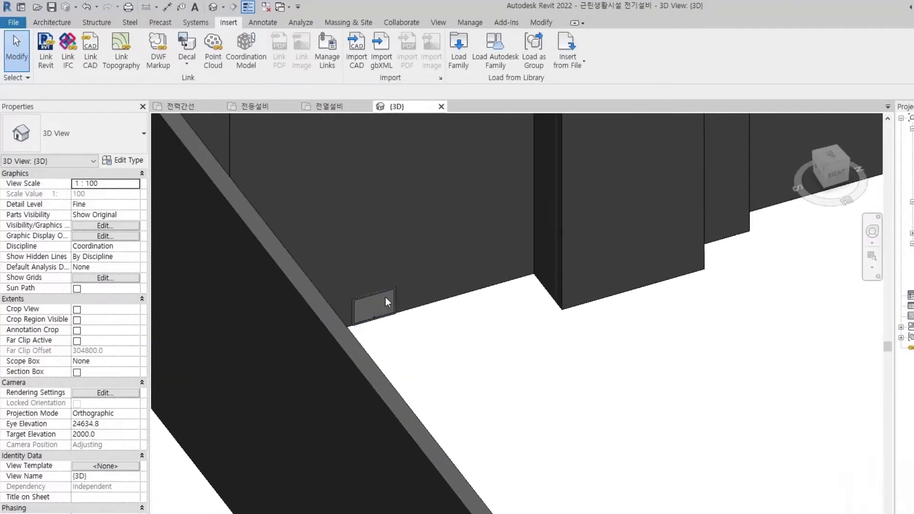
click(361, 276)
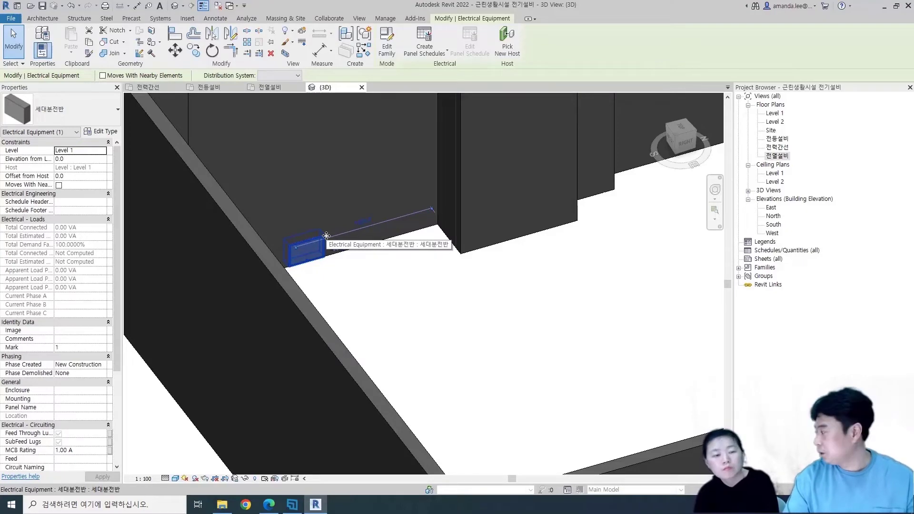
scroll(352, 183, down, 4)
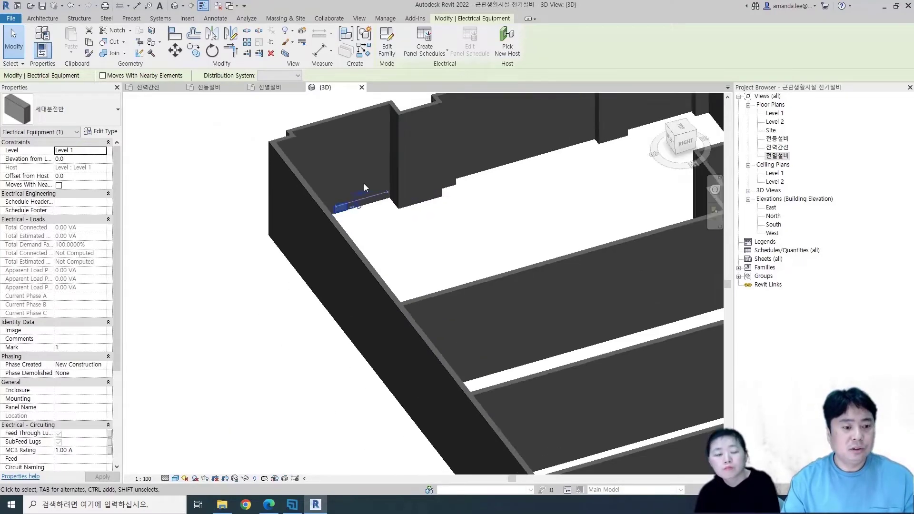
click(433, 215)
click(148, 87)
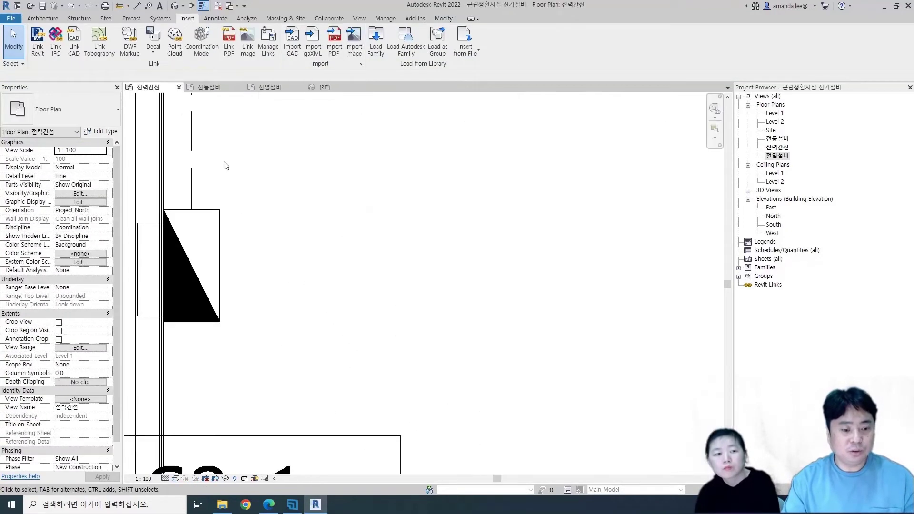
middle_drag(268, 229, 347, 214)
Draw a section line from below the door up past panel L-S2-1
key(s)
key(e)
click(356, 162)
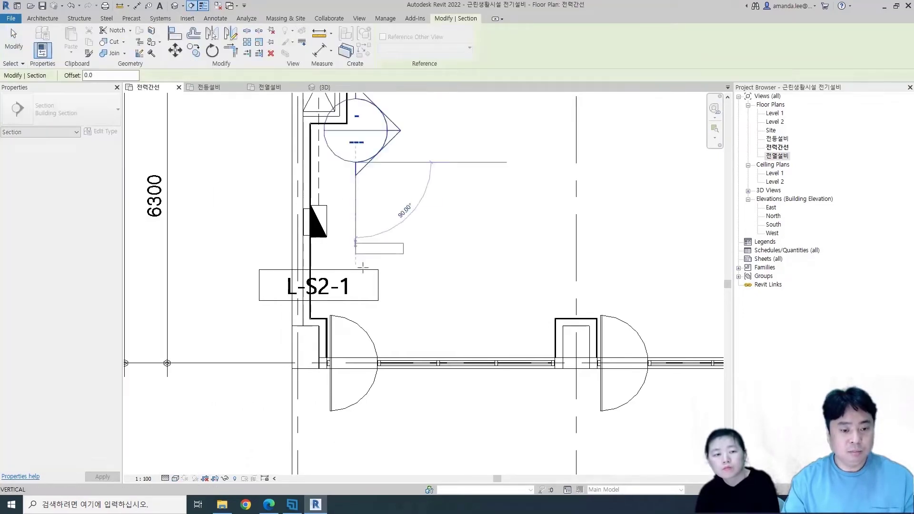
key(Escape)
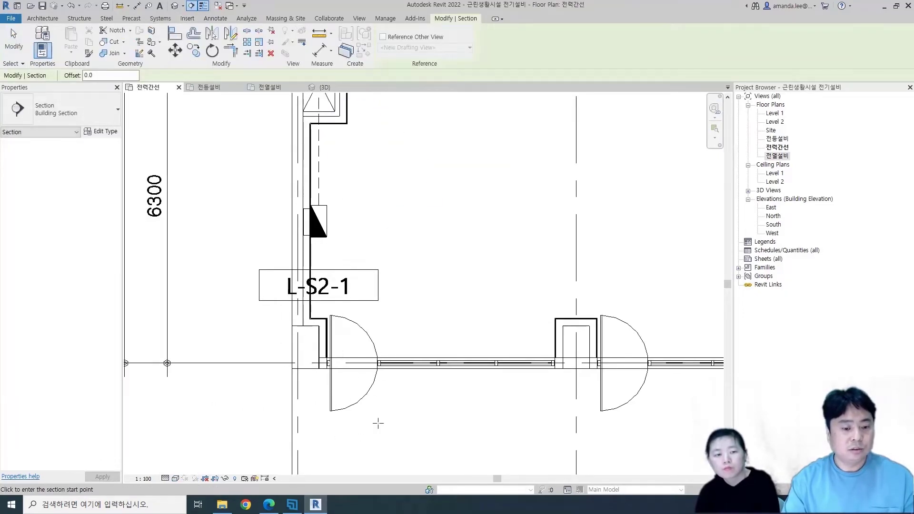
click(358, 451)
scroll(371, 230, down, 2)
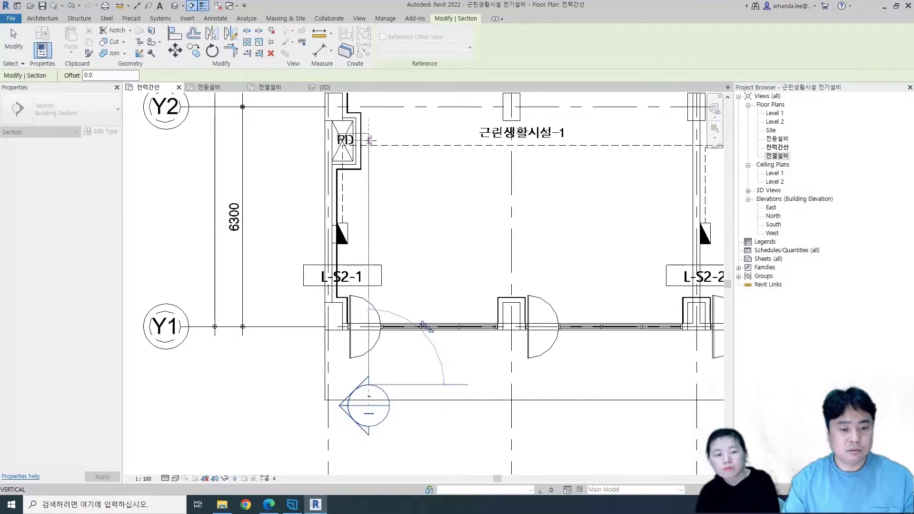
click(369, 141)
key(Escape)
key(Escape)
Set the section to 1:50 scale with a 1000 far clip offset and open Section 1
click(143, 478)
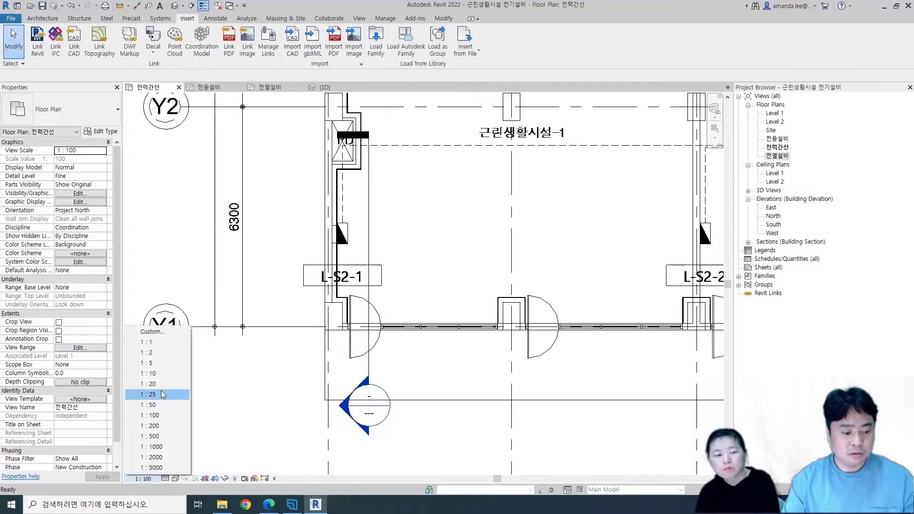
click(152, 404)
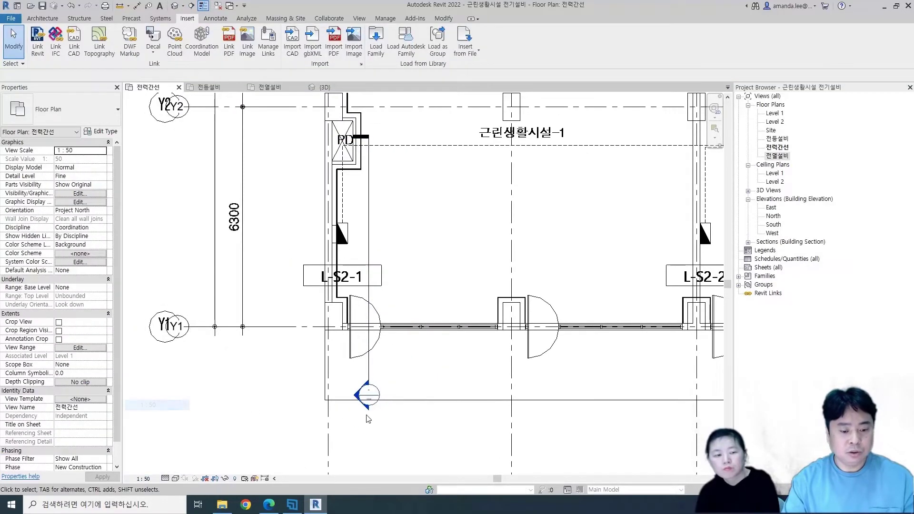
click(370, 238)
text(1000)
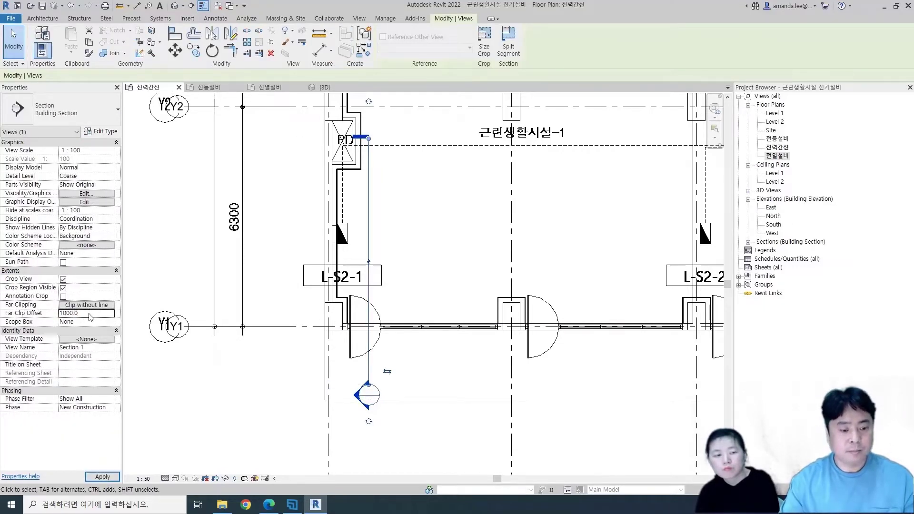
key(Return)
click(176, 478)
right_click(370, 304)
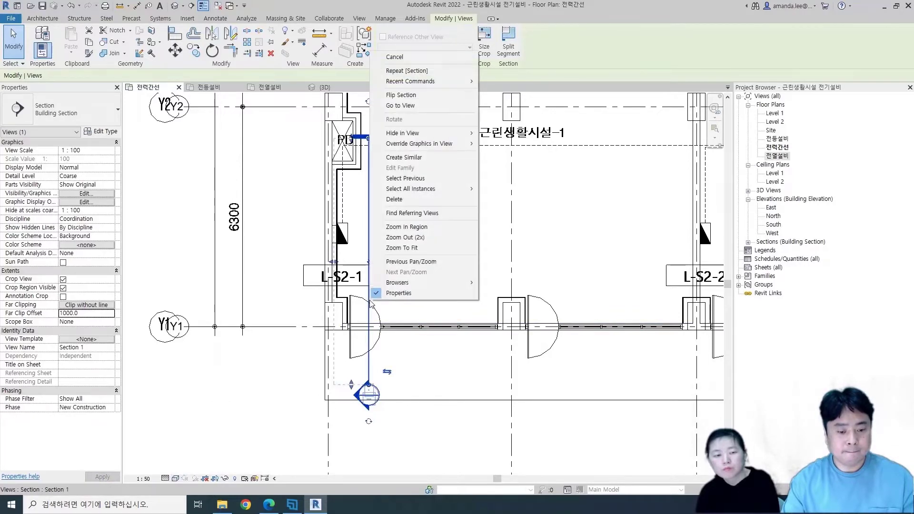
click(415, 102)
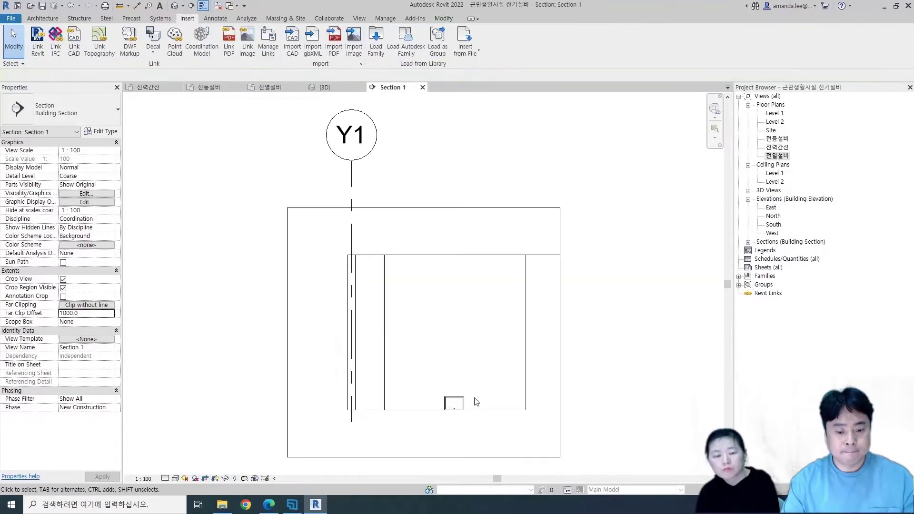
Add an aligned dimension (350) from the panel box top to the floor
click(455, 403)
key(Escape)
scroll(467, 402, up, 3)
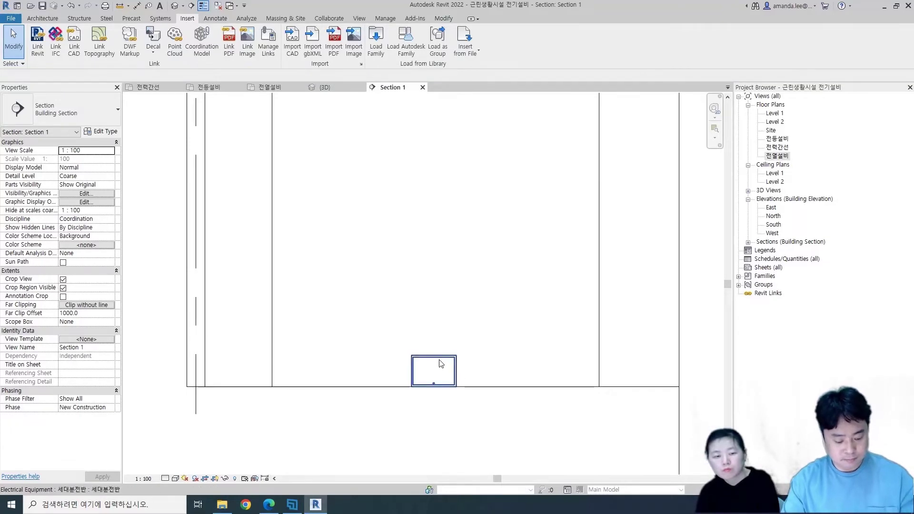
key(d)
key(i)
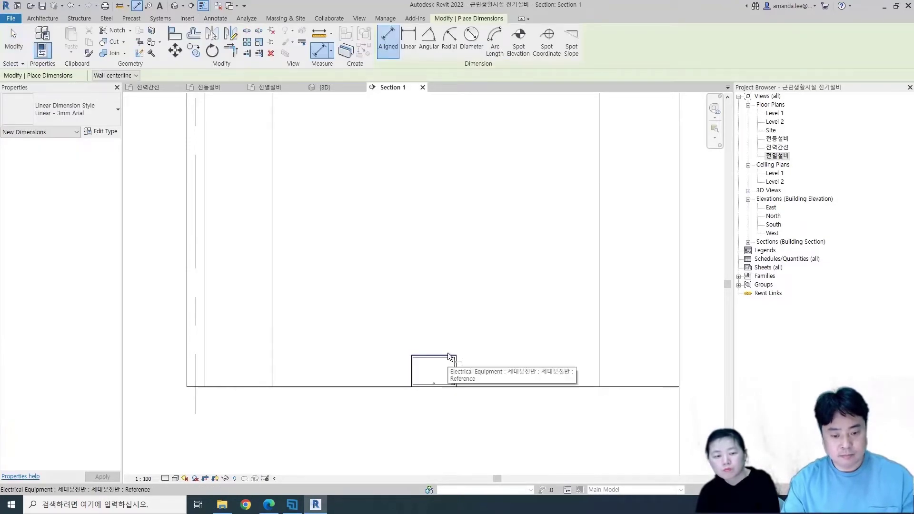
click(449, 356)
click(482, 386)
click(556, 376)
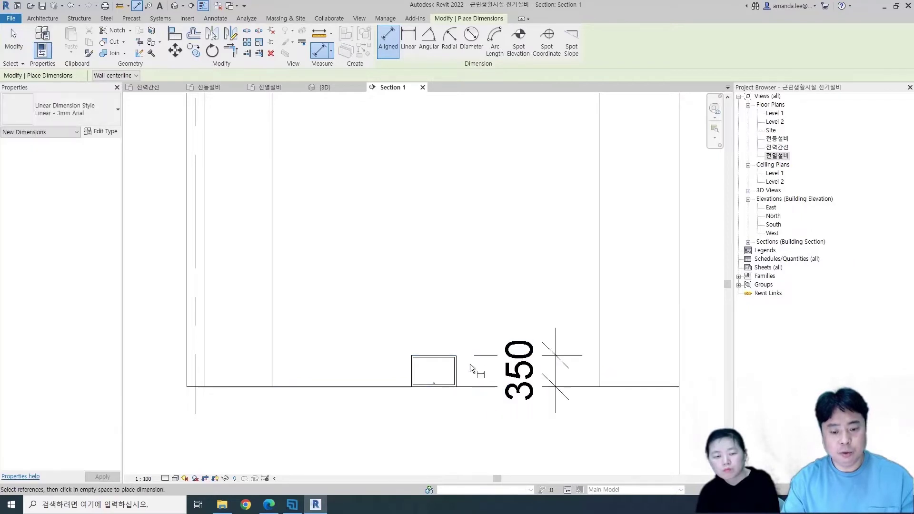
key(Escape)
Move the panel box up so its top sits at 1800, then delete the helper dimension
click(450, 370)
key(m)
key(v)
click(453, 272)
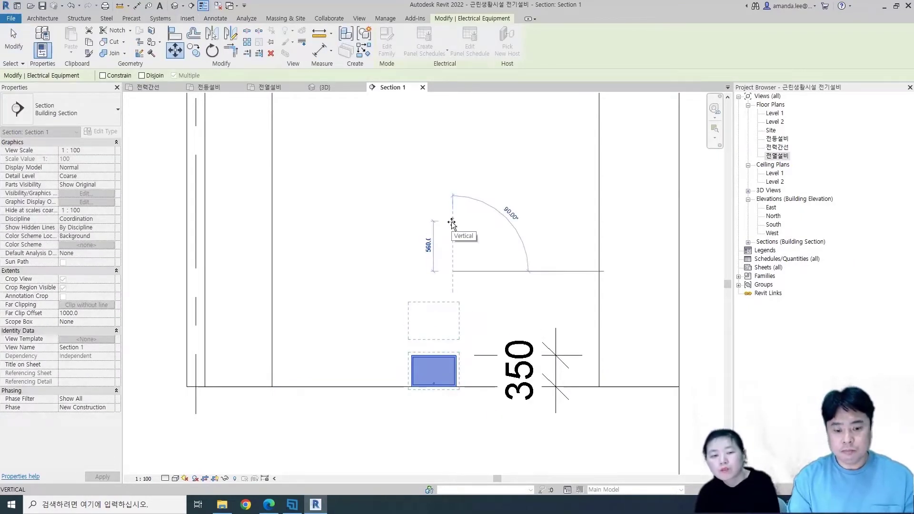
text(145)
key(Return)
key(Escape)
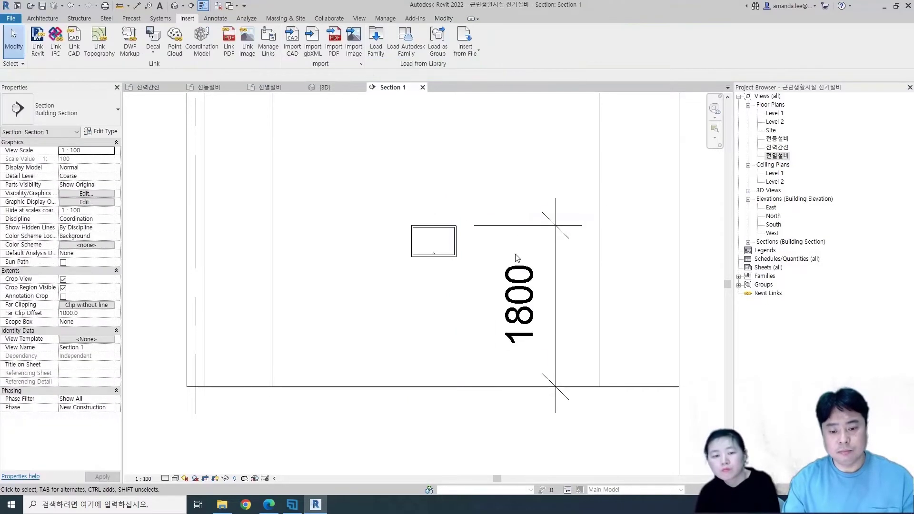
scroll(554, 264, down, 1)
click(554, 264)
key(Delete)
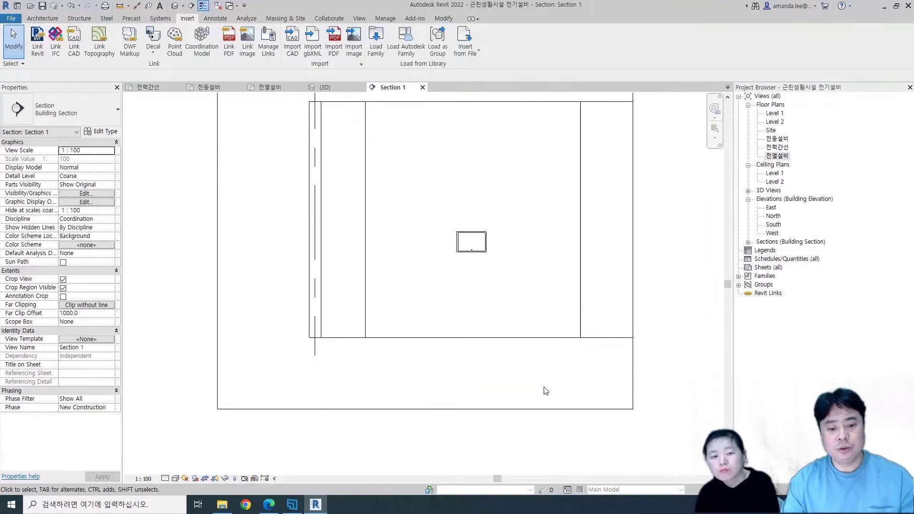
scroll(545, 381, down, 1)
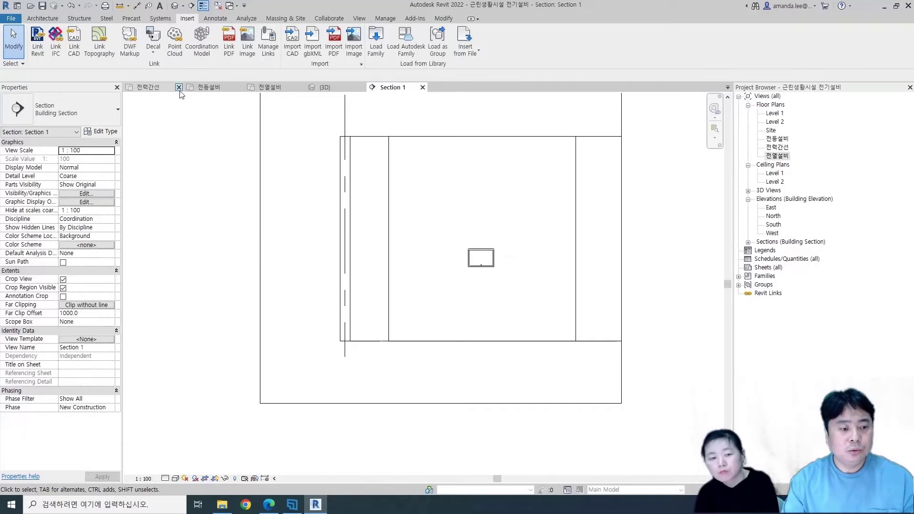
Open the Section 1 view from its section line on the 전력간선 plan
click(171, 88)
scroll(285, 300, down, 3)
scroll(284, 299, up, 2)
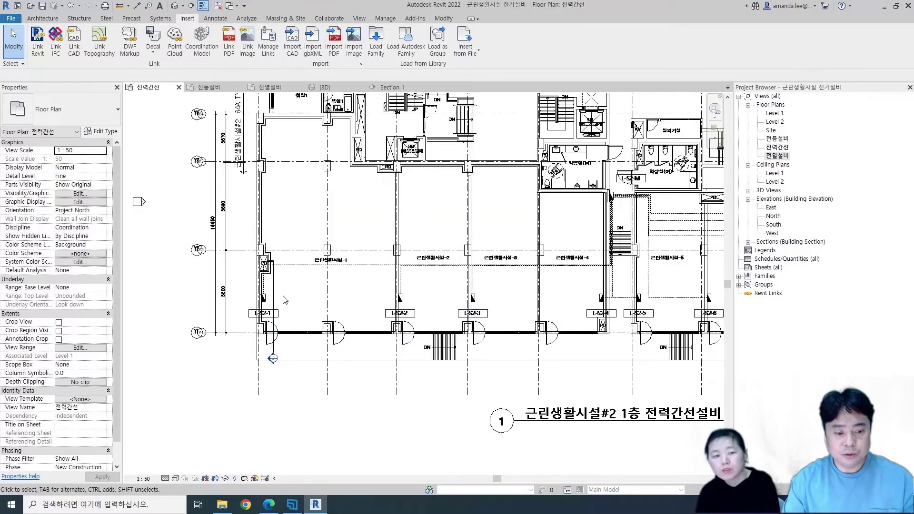
click(274, 289)
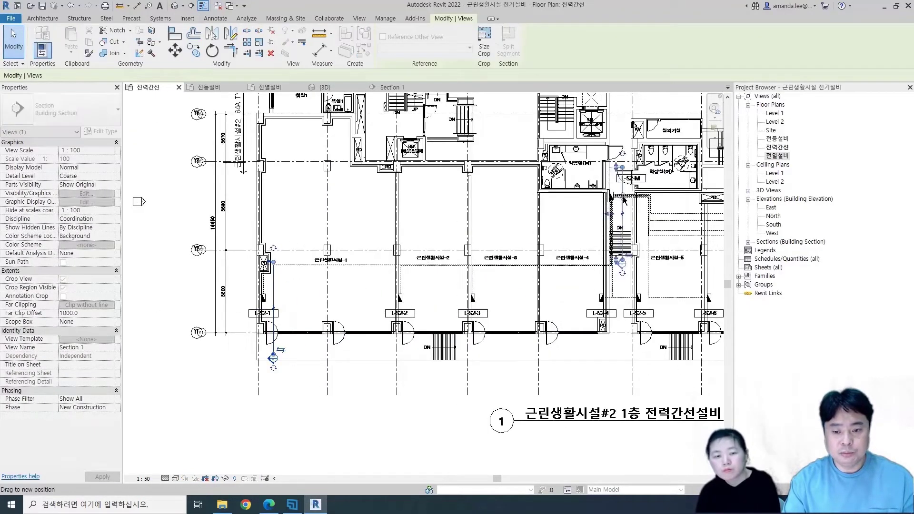
click(391, 87)
scroll(365, 220, up, 4)
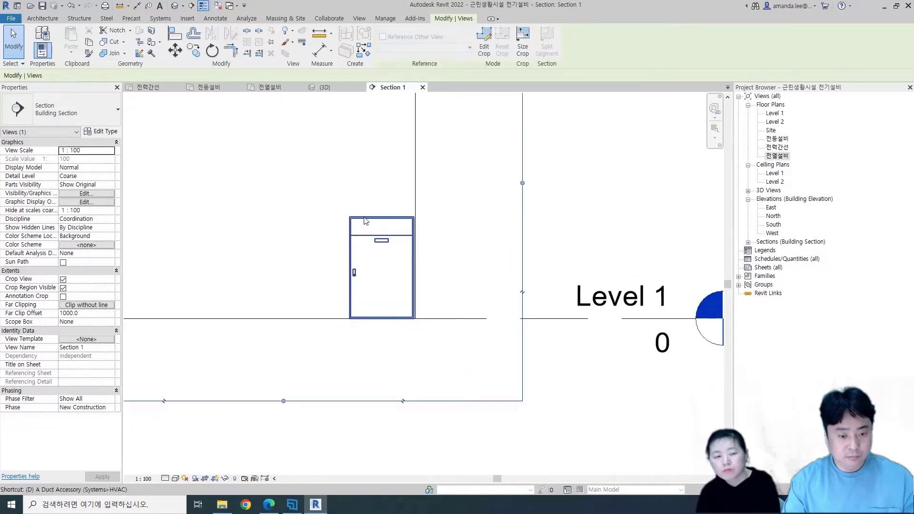
key(Escape)
Dimension the 분전반 panel top to the floor, reading 1500
key(i)
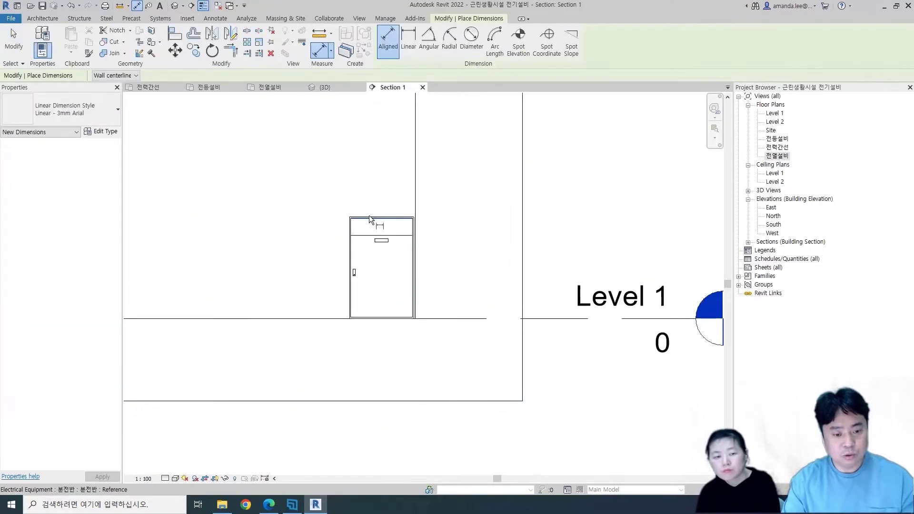
click(368, 213)
click(328, 318)
click(298, 292)
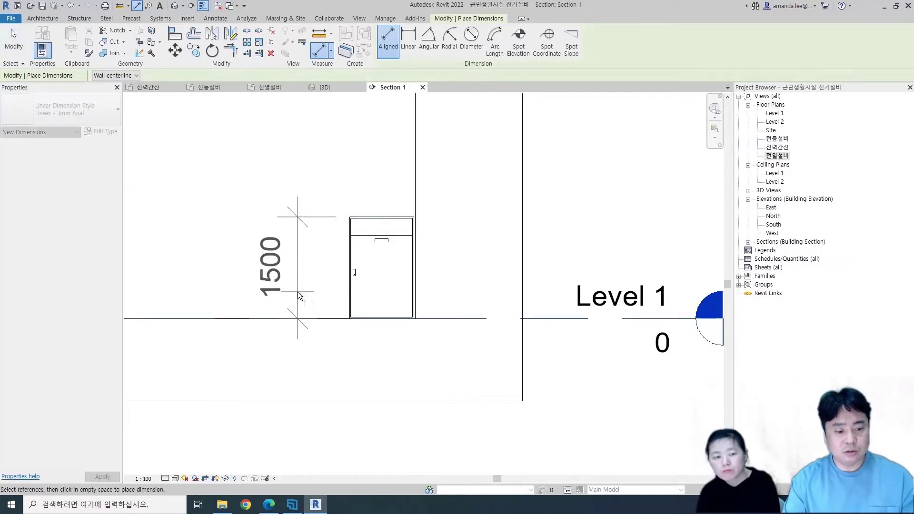
key(Escape)
Move the 분전반 panel up 300 so its top sits at 1800
click(362, 254)
key(v)
click(491, 265)
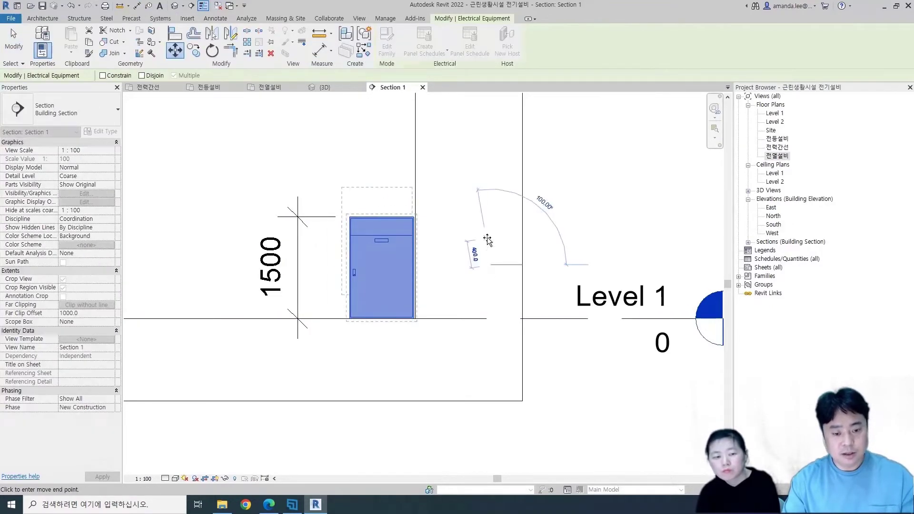
text(300)
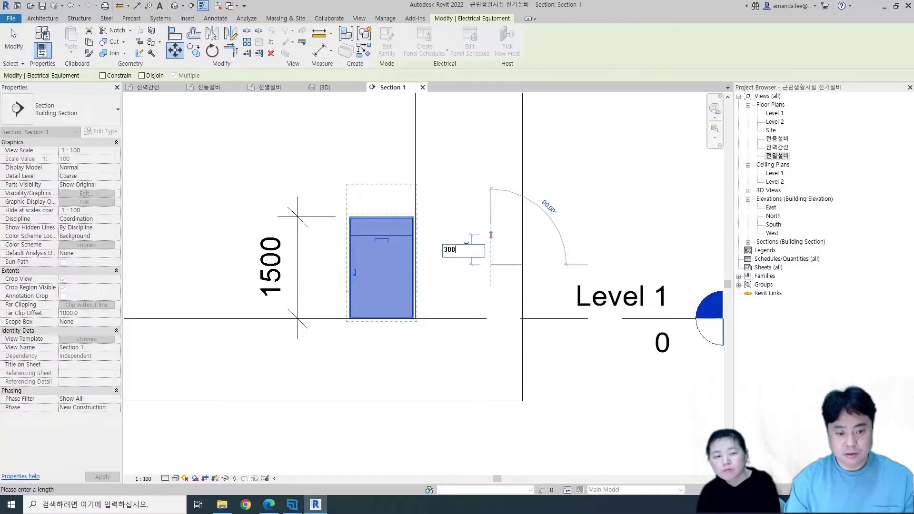
key(Return)
click(318, 244)
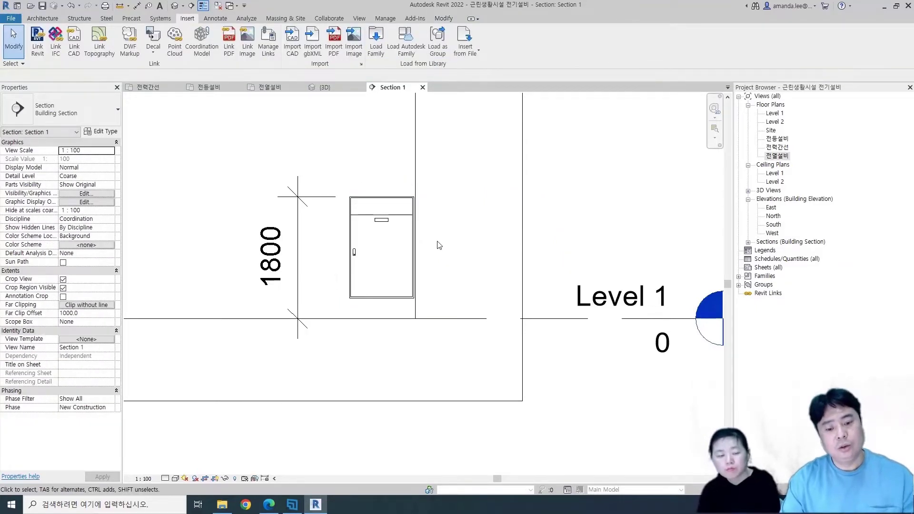
scroll(439, 245, down, 4)
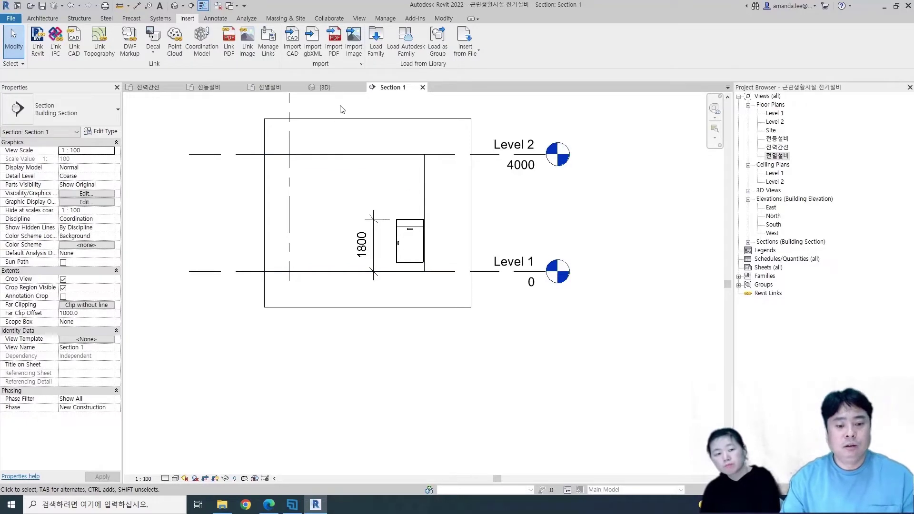
Return to the 전력간선 floor plan and zoom in toward the stair area
click(148, 87)
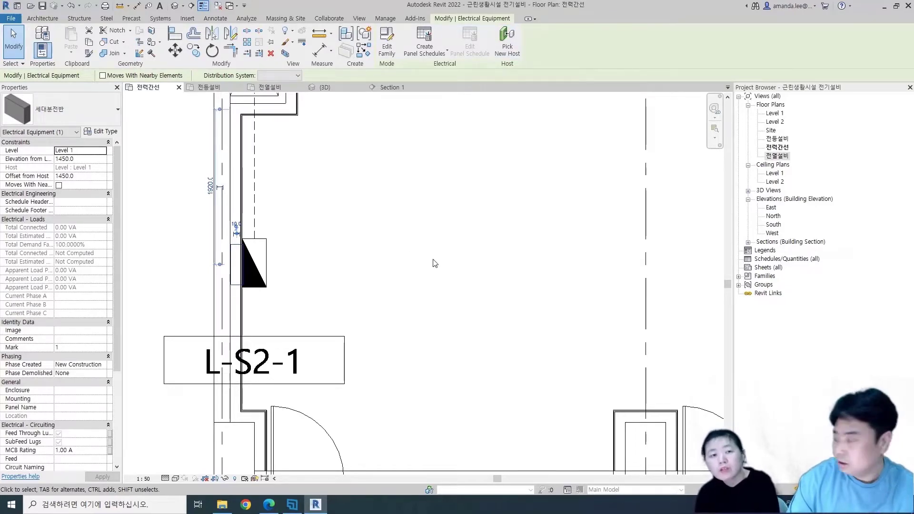
scroll(435, 263, down, 3)
scroll(436, 263, down, 2)
scroll(476, 281, up, 1)
scroll(426, 219, up, 4)
scroll(426, 220, up, 2)
Select the wall-mounted 분전반 panel beside the stair and open its family for editing
click(391, 153)
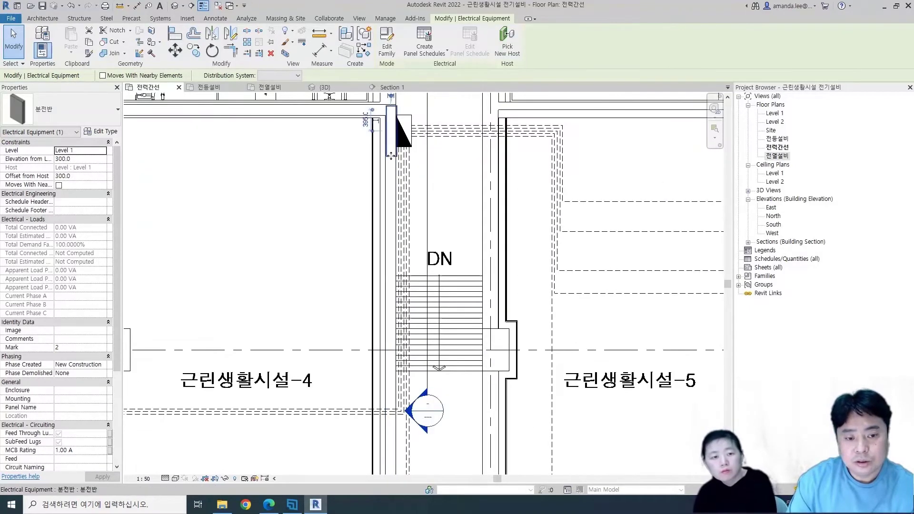
scroll(271, 238, down, 2)
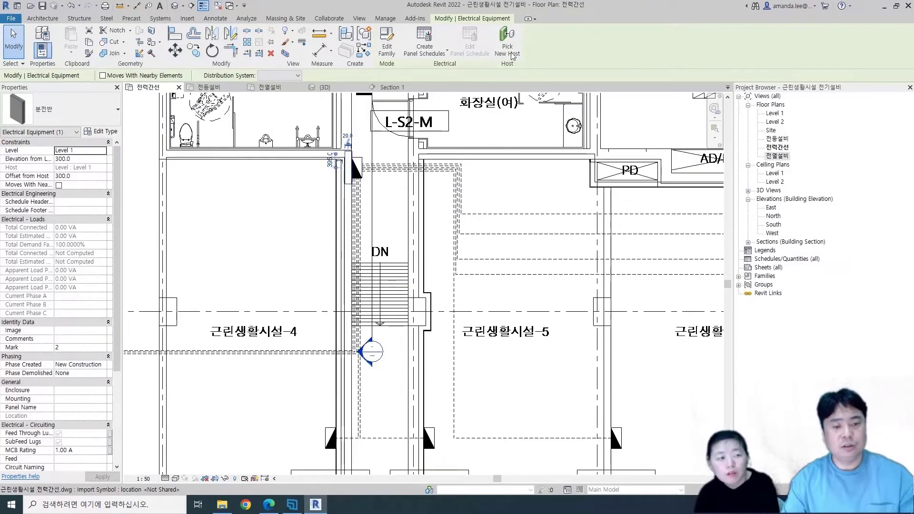
key(Escape)
scroll(391, 304, down, 1)
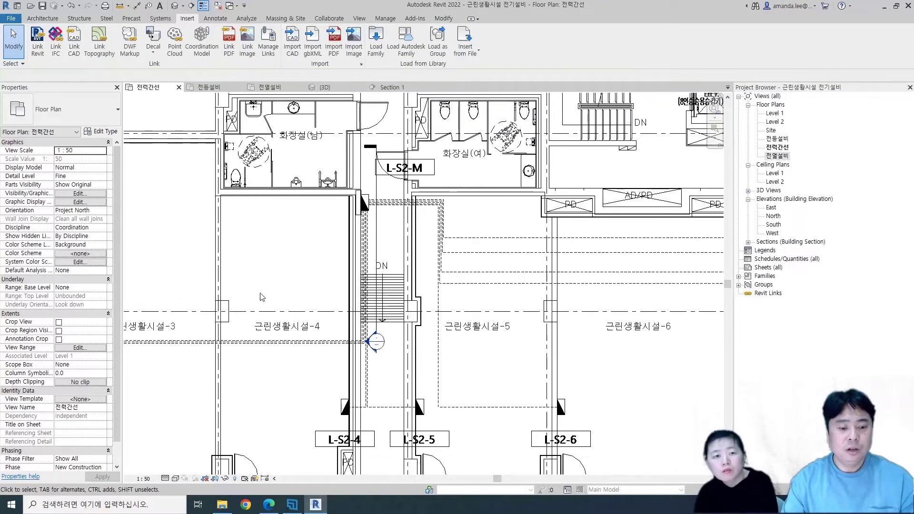
click(358, 209)
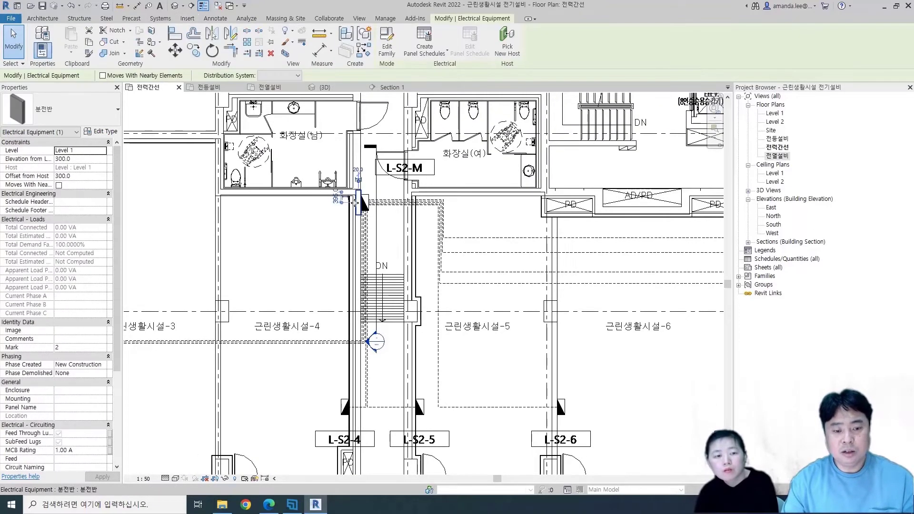
click(386, 48)
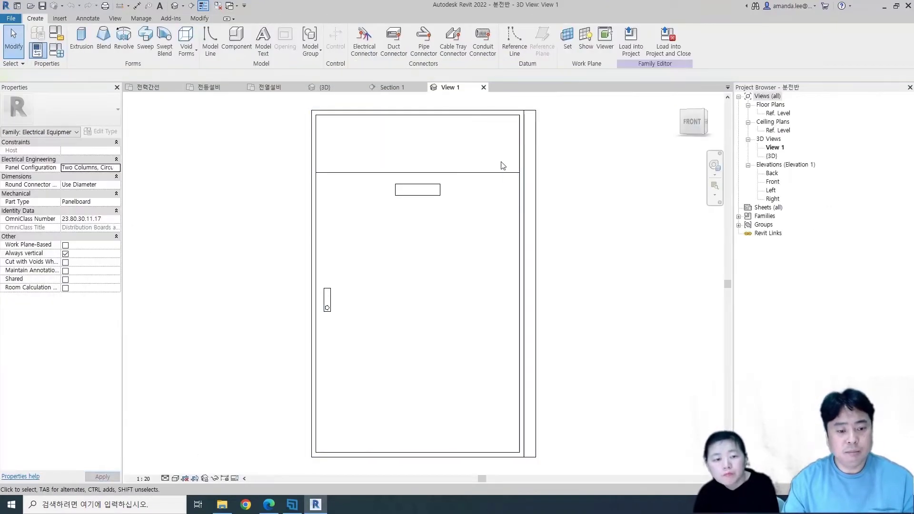
Orbit to an angled view of the 분전반 box and begin adding an electrical connector
mouse_move(576, 224)
shift+middle_down()
mouse_move(642, 310)
mouse_move(547, 296)
mouse_move(520, 282)
shift+middle_up()
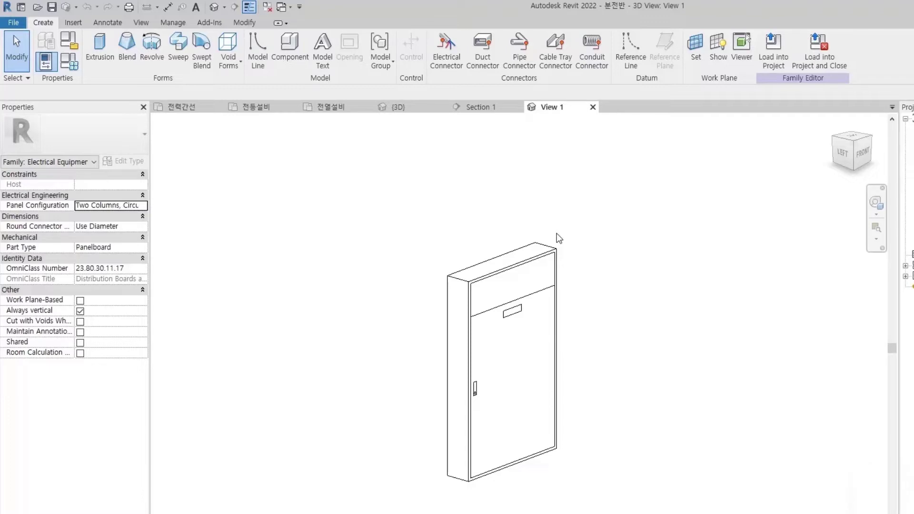
click(446, 50)
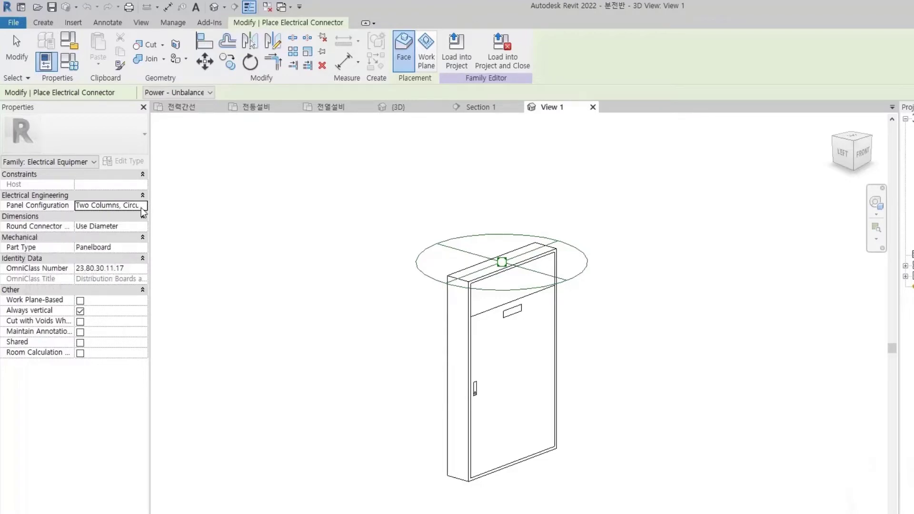
Set Panel Configuration to Two Columns, Circuits Down and select the new top connector
click(143, 206)
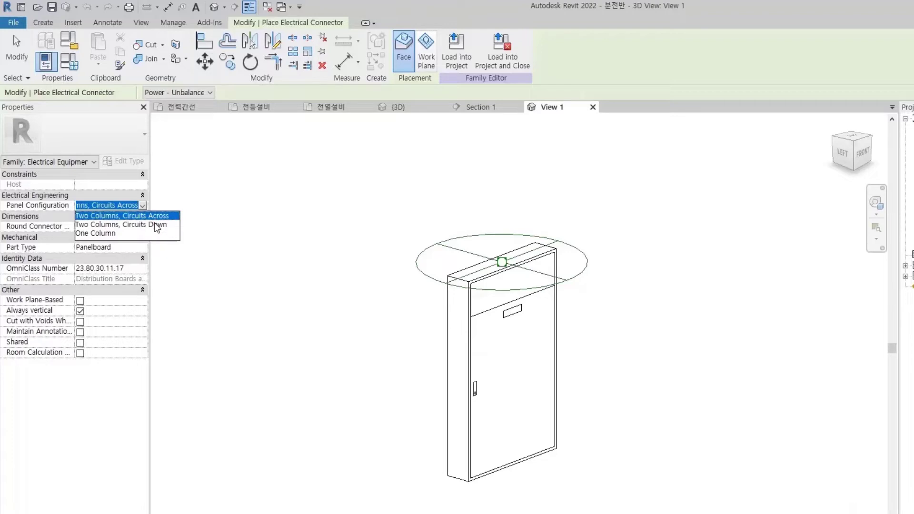
click(158, 224)
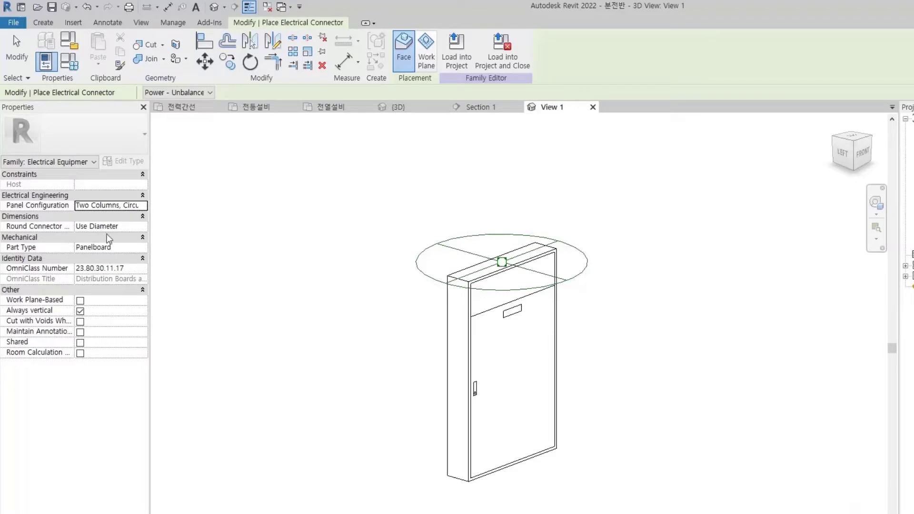
key(m)
key(v)
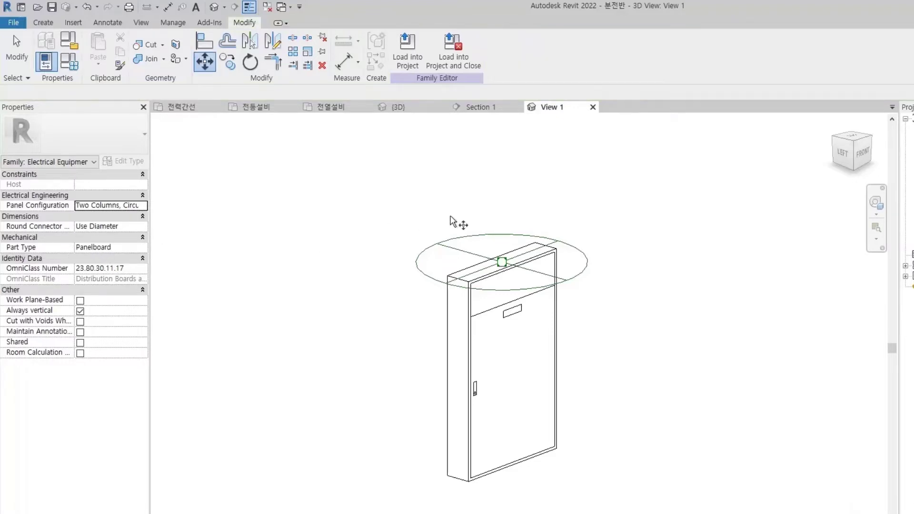
click(466, 237)
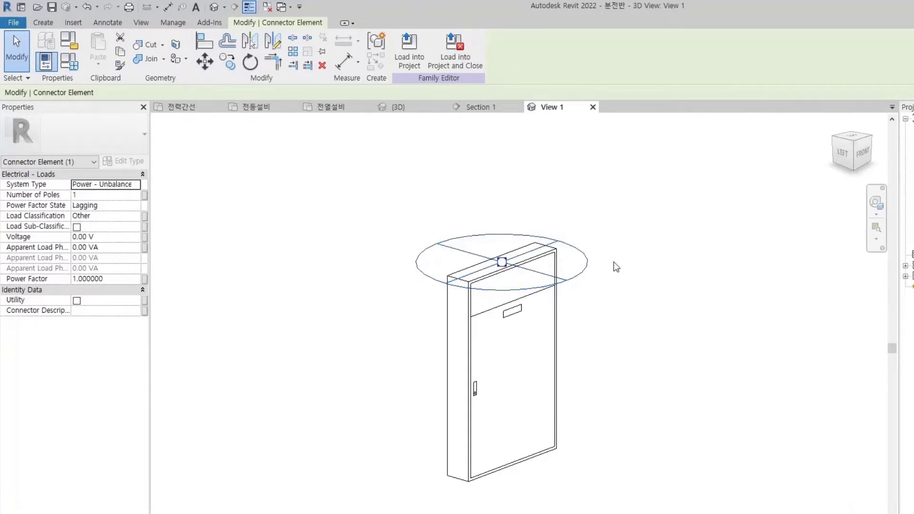
Give the 분전반 connector the Power load classification, with Power as the space load class
click(318, 347)
click(452, 253)
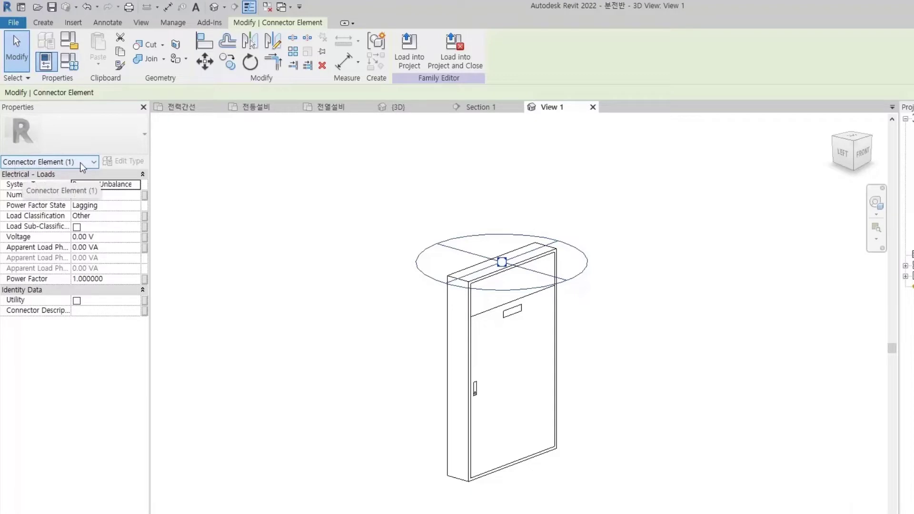
click(101, 217)
click(142, 216)
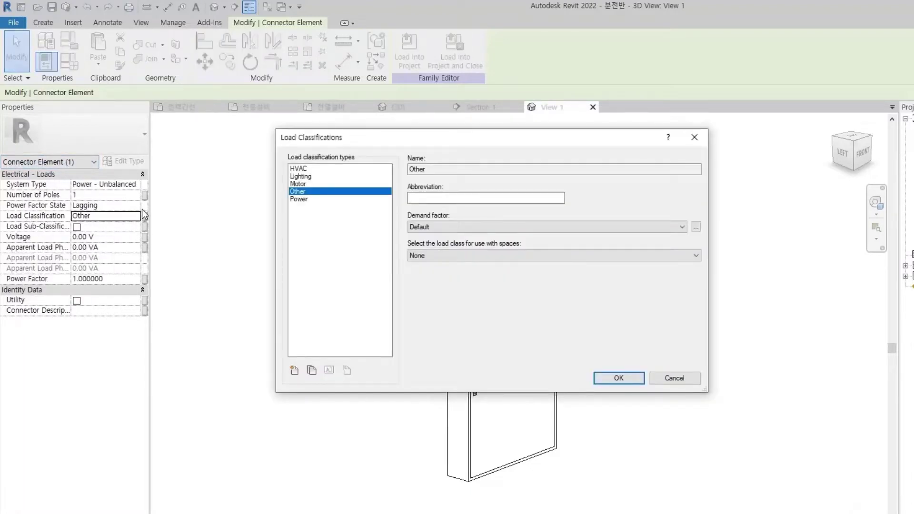
click(295, 200)
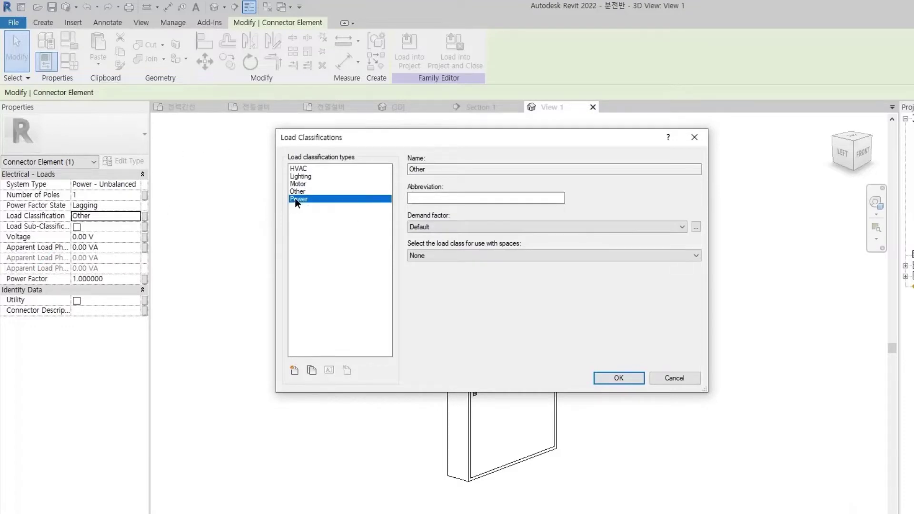
click(413, 228)
click(427, 239)
click(421, 255)
click(425, 281)
click(616, 379)
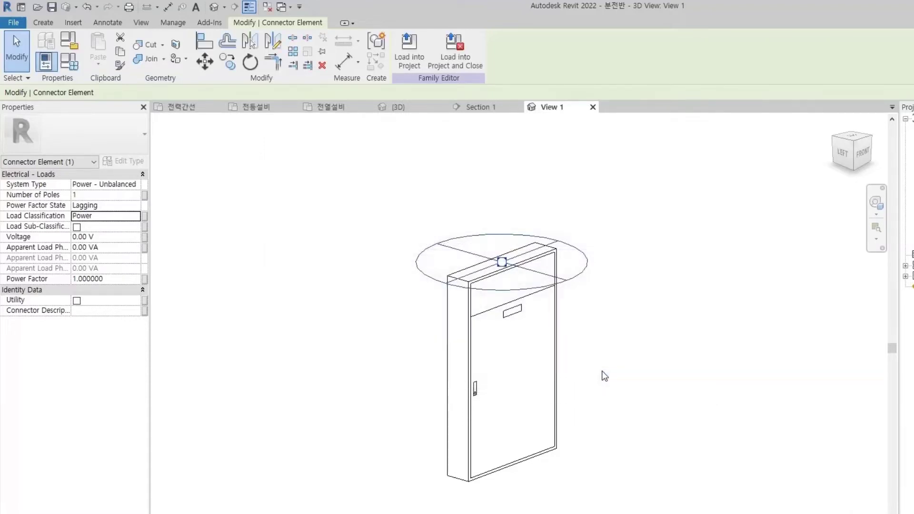
Set the connector voltage to 380 V and select the power factor value for editing
click(105, 237)
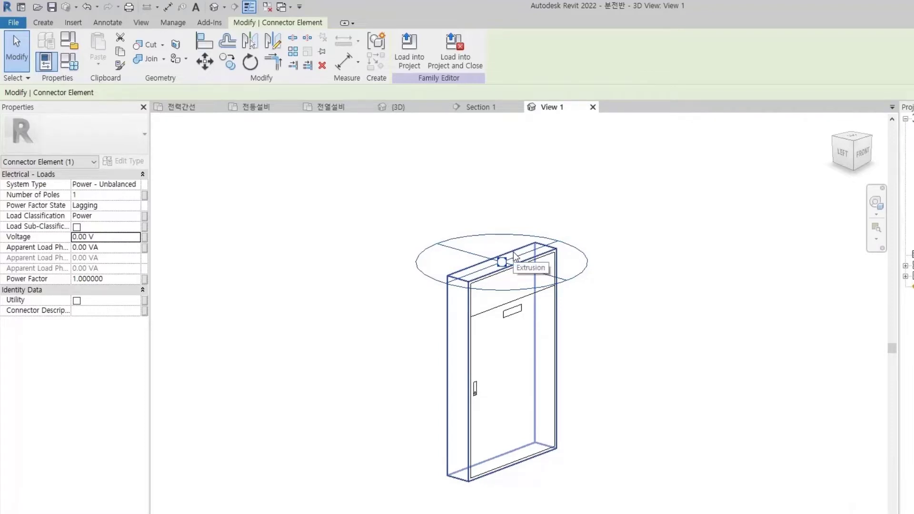
click(110, 237)
text(380)
key(Return)
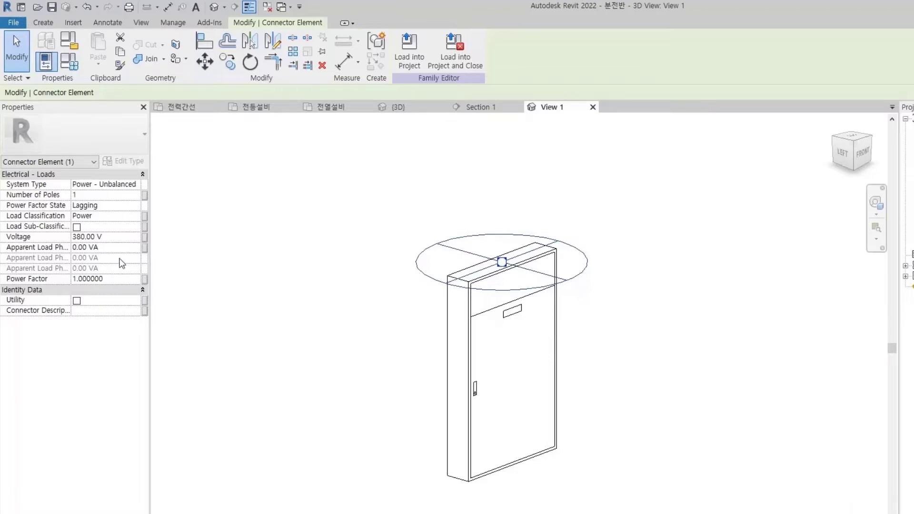
click(110, 281)
click(131, 283)
key(ctrl+a)
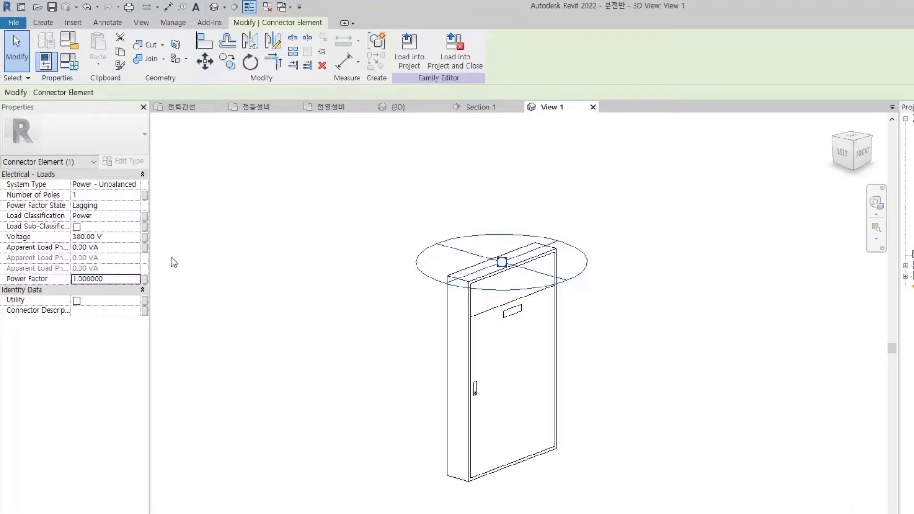
Load the edited 분전반 family into the project, overwriting the existing version
click(406, 56)
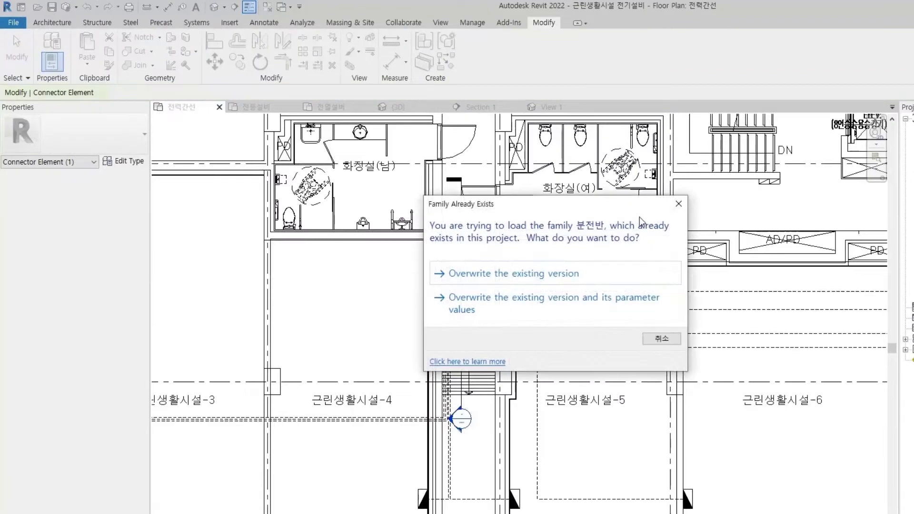
click(509, 290)
click(435, 260)
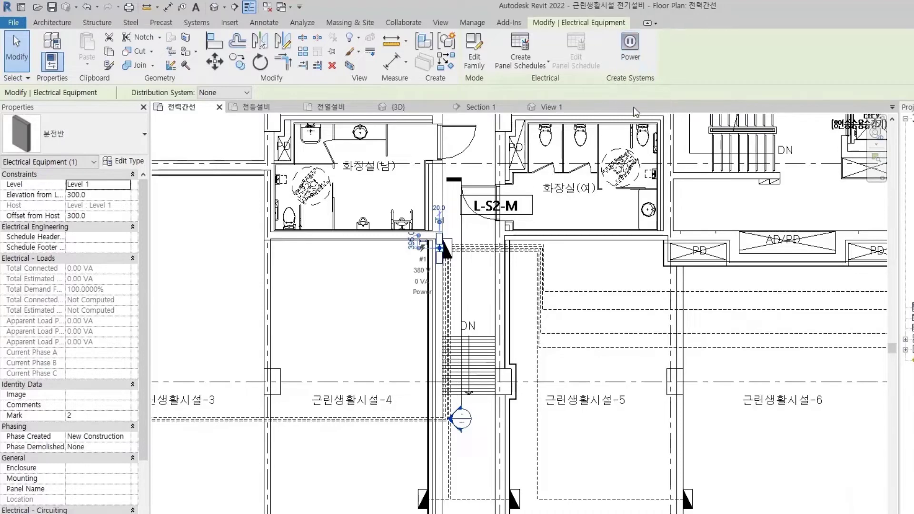
key(Escape)
scroll(567, 256, down, 4)
scroll(261, 309, up, 5)
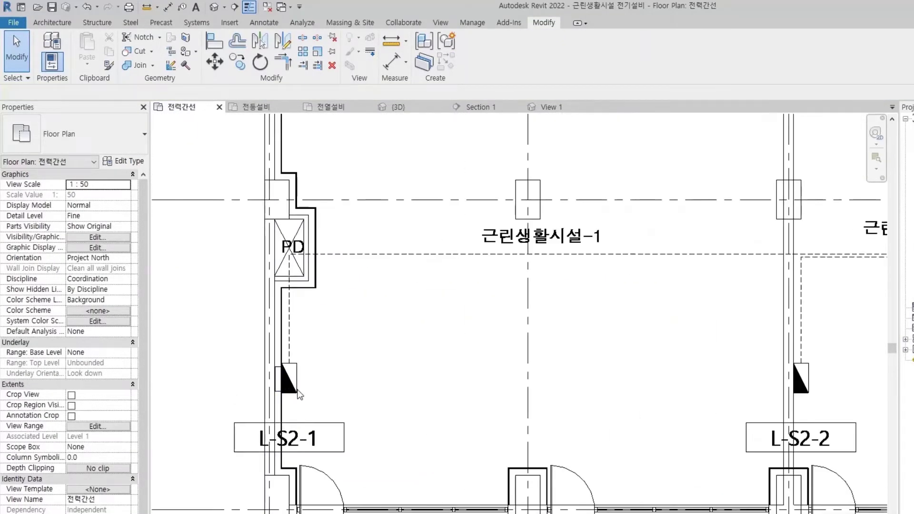
Close the 분전반 family view without saving and open the 세대분전반 wall panel family
click(288, 378)
click(568, 203)
click(548, 107)
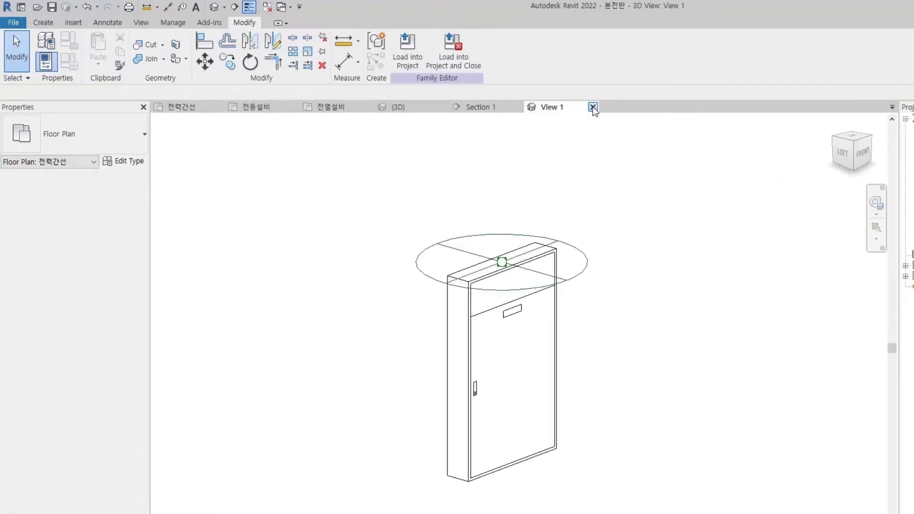
click(593, 106)
click(573, 309)
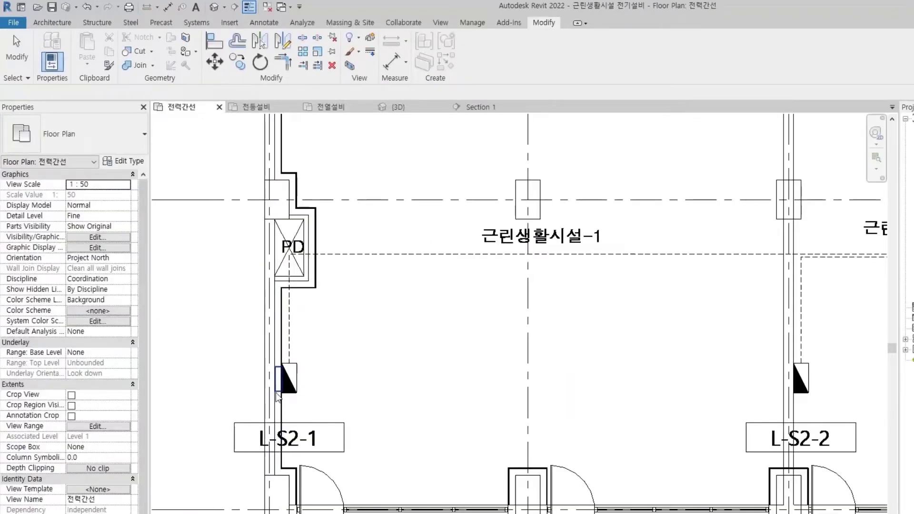
click(278, 387)
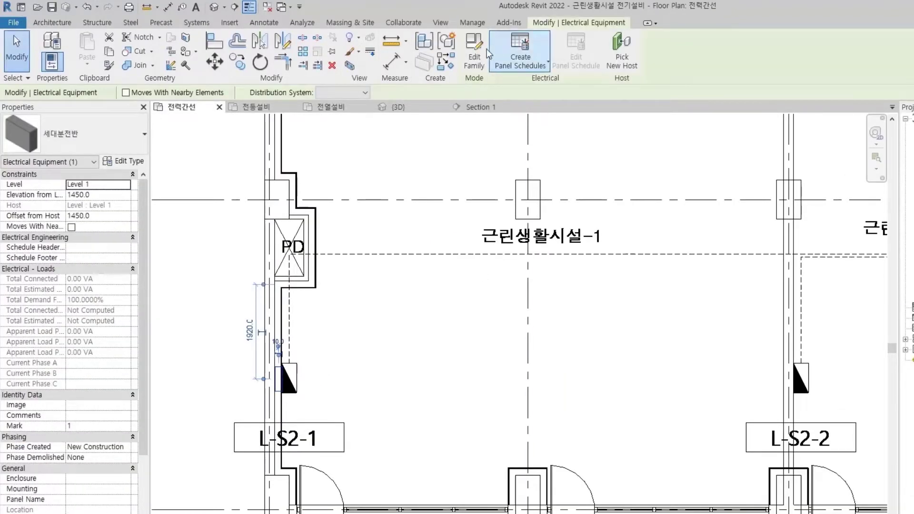
click(473, 51)
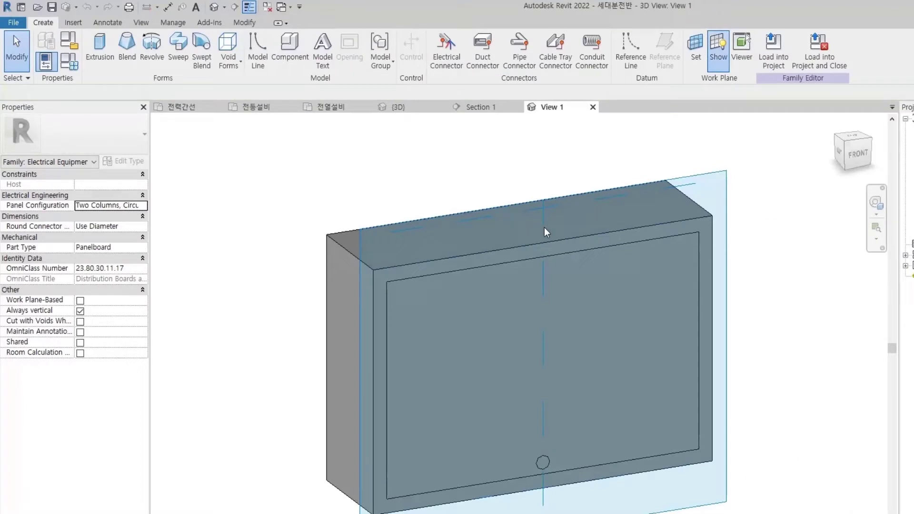
Hide the work plane and place a two-column electrical connector on the 세대분전반 top face
scroll(544, 228, down, 4)
click(719, 50)
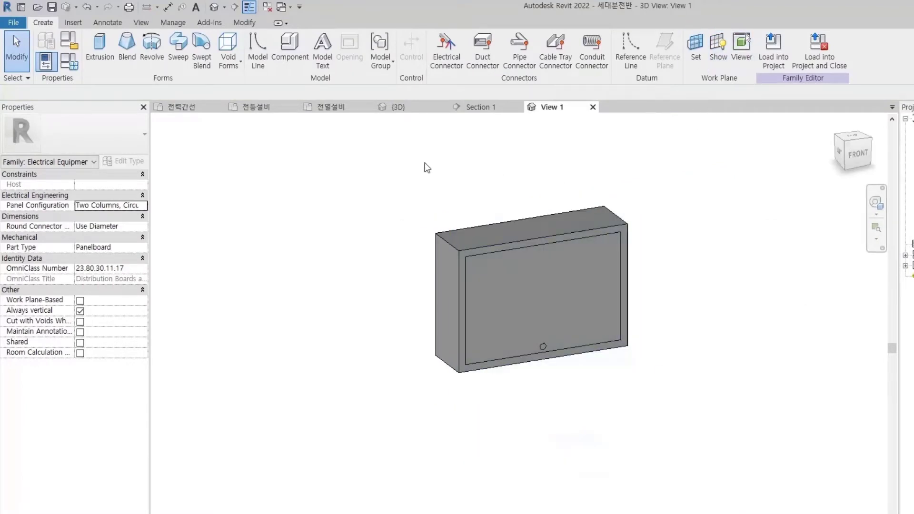
scroll(424, 167, down, 1)
click(452, 57)
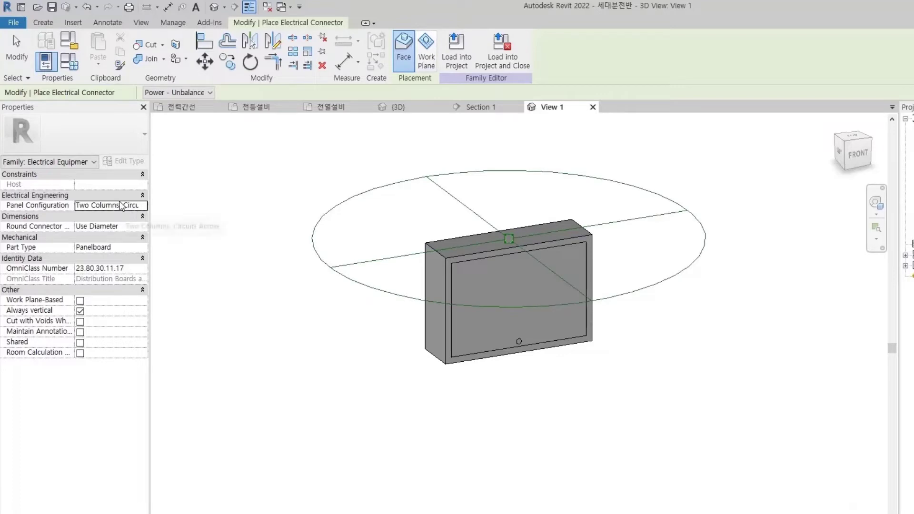
click(144, 207)
click(141, 225)
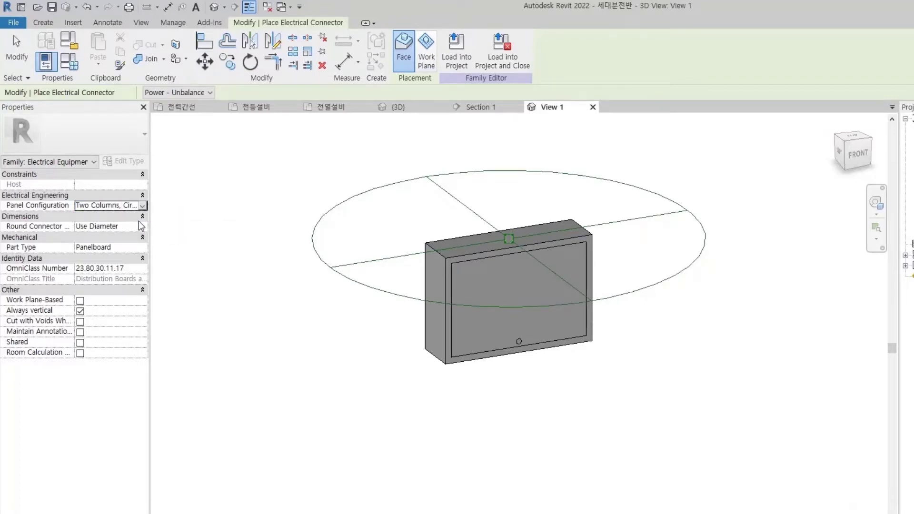
click(424, 169)
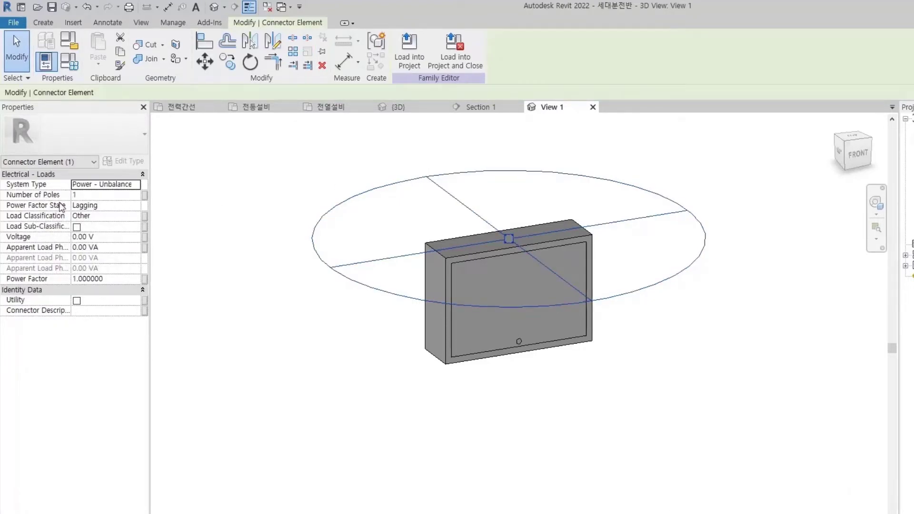
click(474, 155)
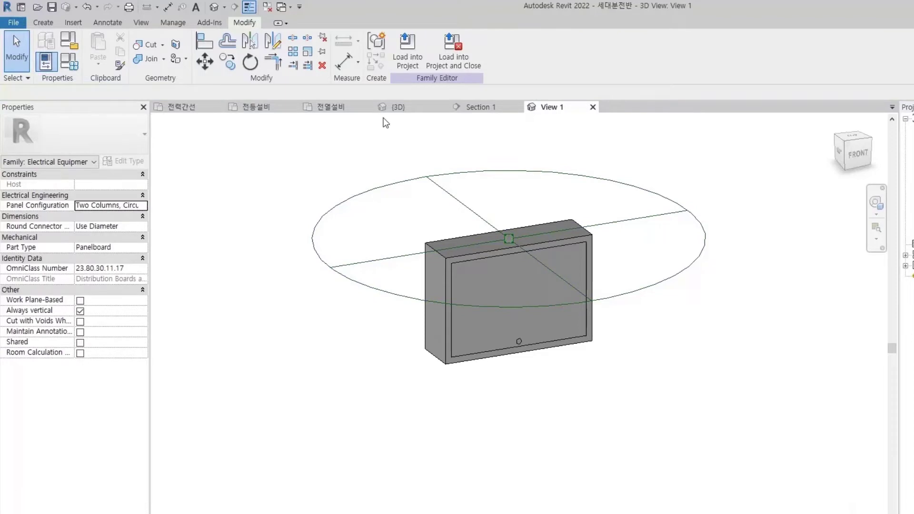
Return to the project's 3D view, orbit down onto the walls and select the wall panel
click(416, 108)
mouse_move(587, 397)
shift+middle_down()
mouse_move(686, 428)
mouse_move(310, 353)
shift+middle_up()
scroll(523, 323, up, 3)
click(454, 281)
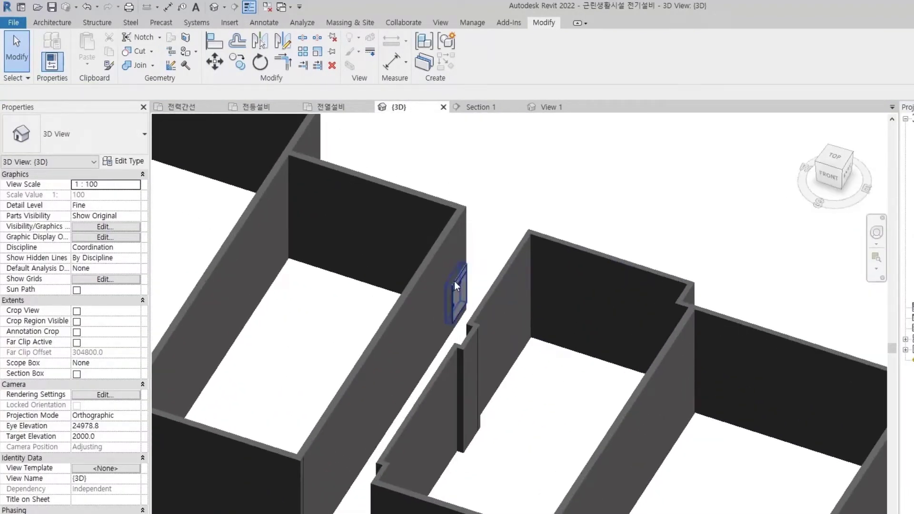
Open the 분전반 family and set its connector's Number of Poles to 3
click(474, 50)
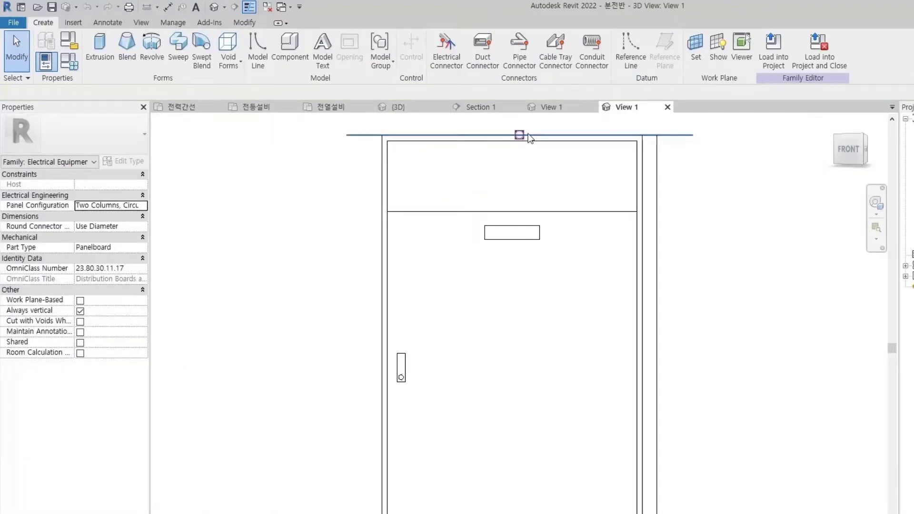
click(519, 135)
click(100, 196)
text(3)
key(Return)
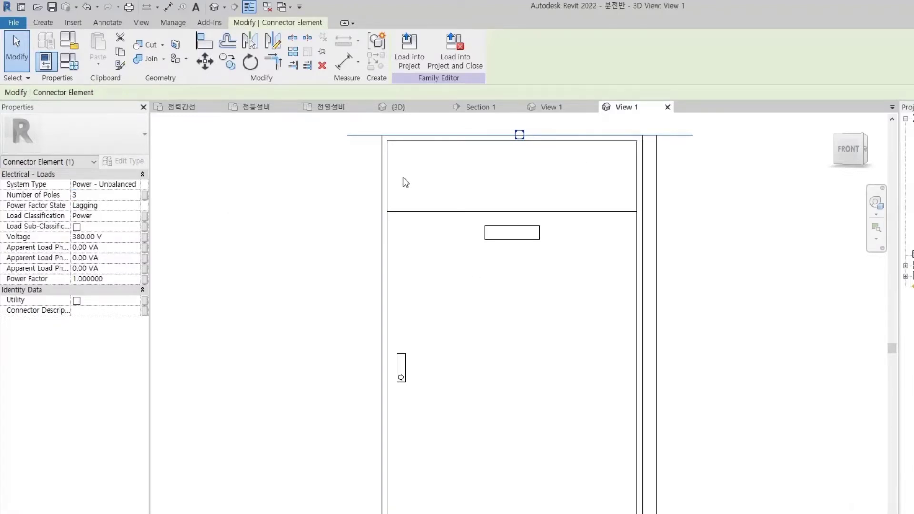
Reload the 분전반 family into the project with overwrite, close it unsaved, and reselect the 세대분전반 connector
click(410, 51)
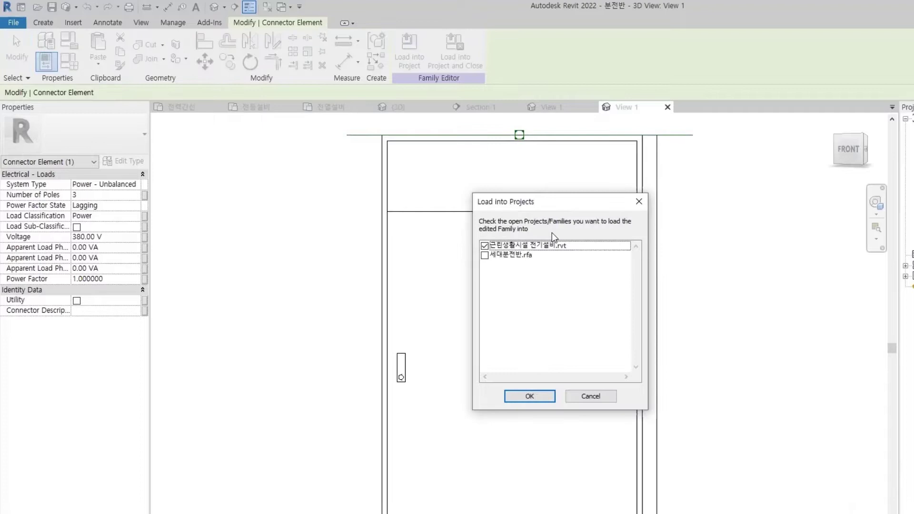
click(537, 397)
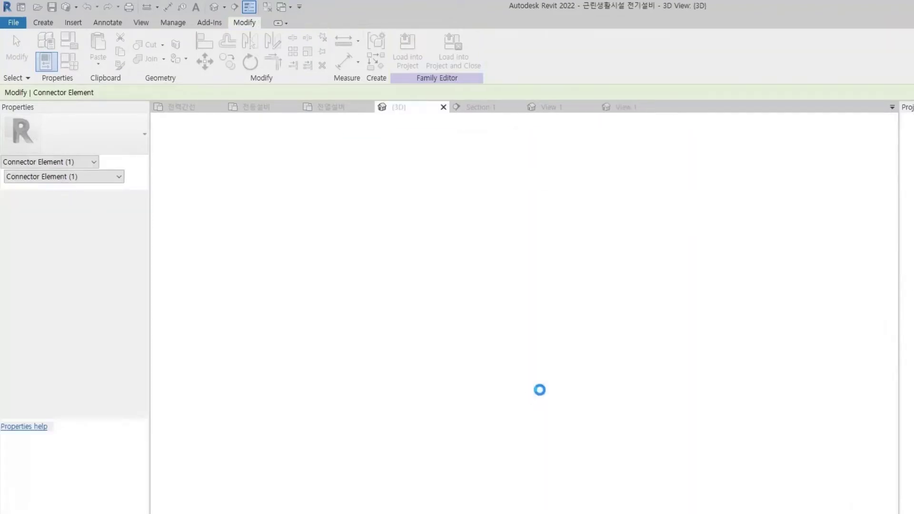
click(542, 275)
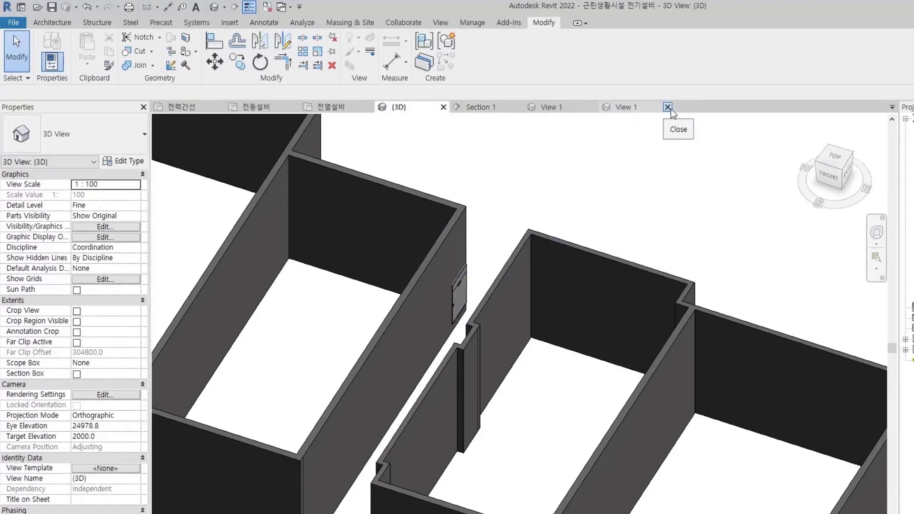
click(668, 107)
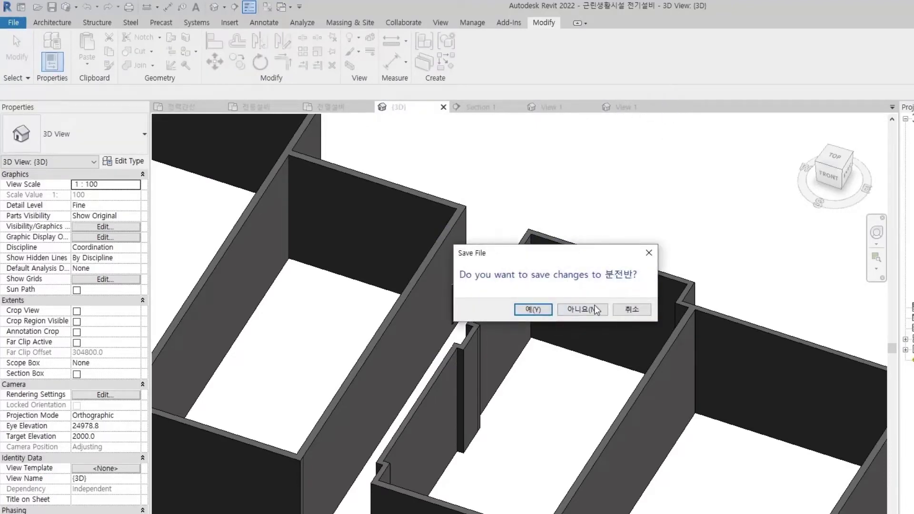
click(581, 309)
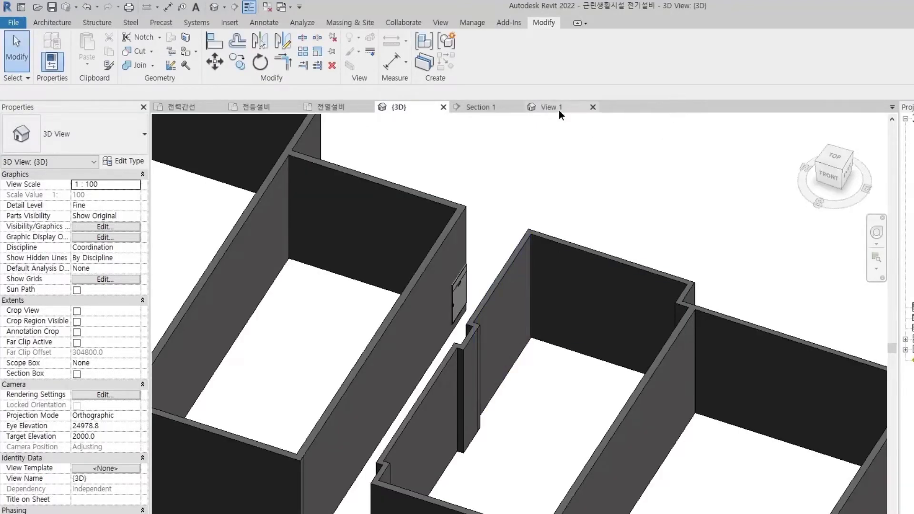
click(559, 111)
click(389, 258)
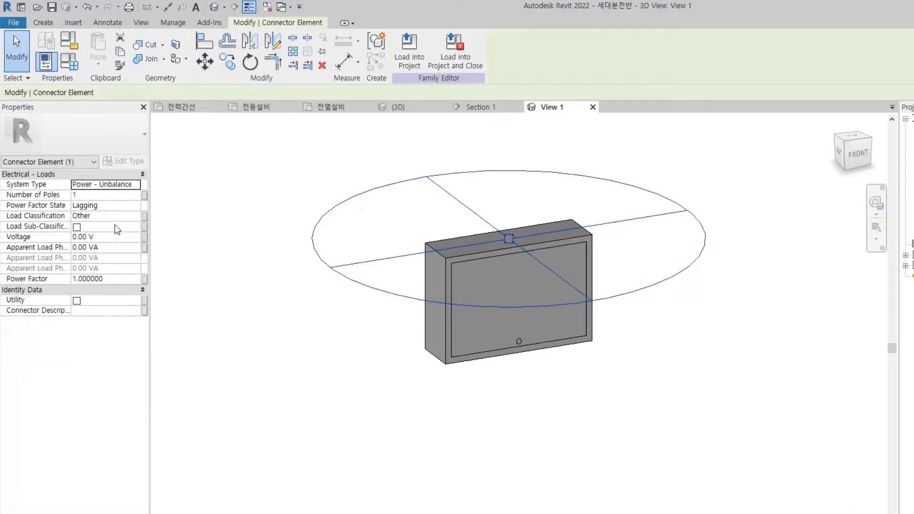
Give the 세대분전반 connector 3 poles, 380 V and Power load classification with Power space load class
click(135, 195)
text(3)
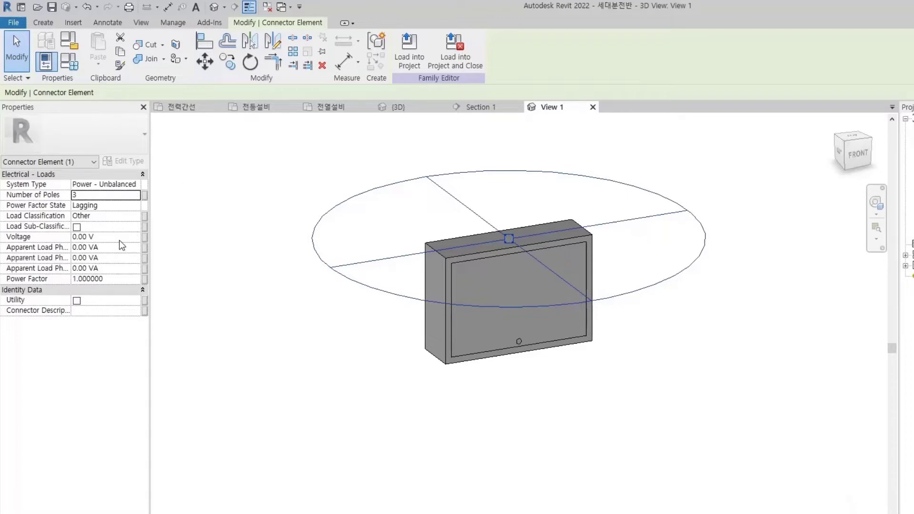
click(106, 235)
click(118, 216)
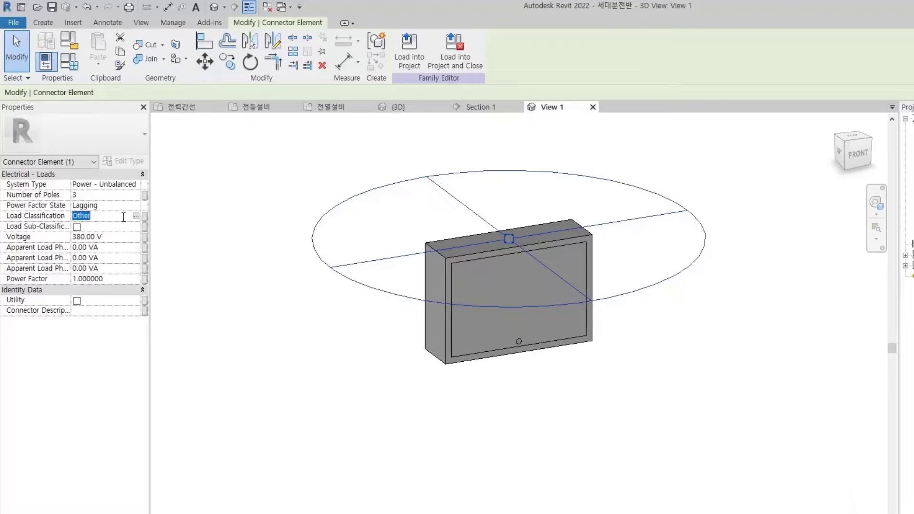
click(136, 216)
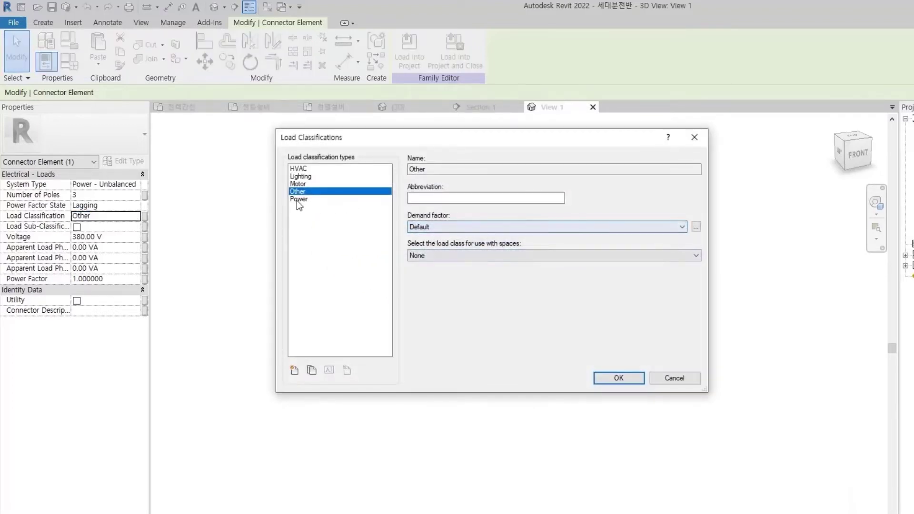
click(300, 199)
click(432, 256)
click(433, 282)
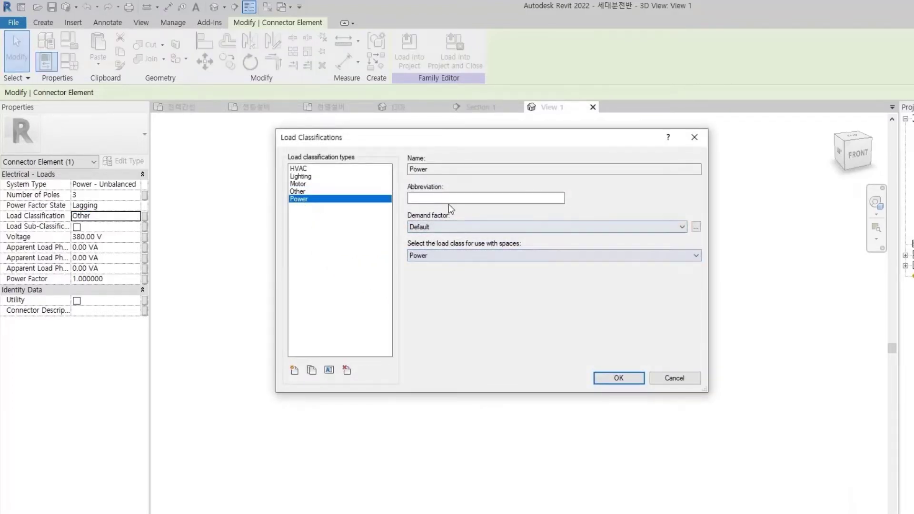
click(618, 378)
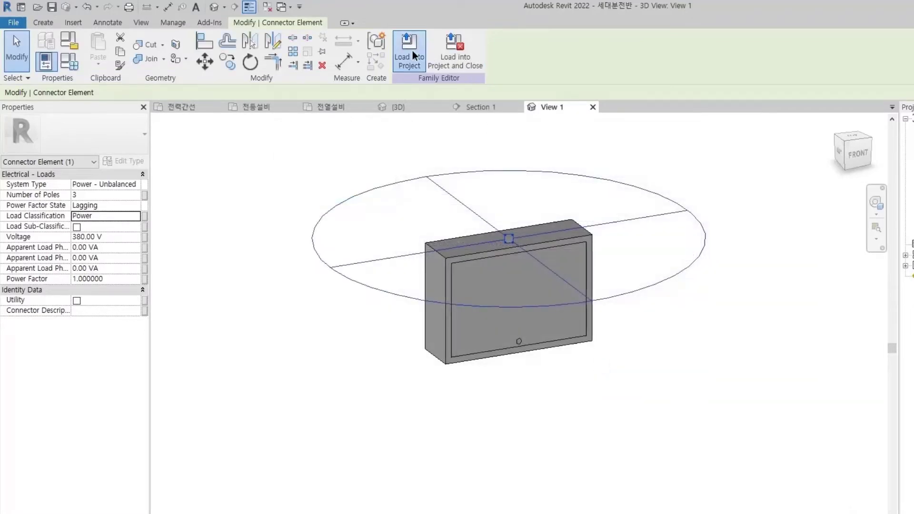
click(408, 52)
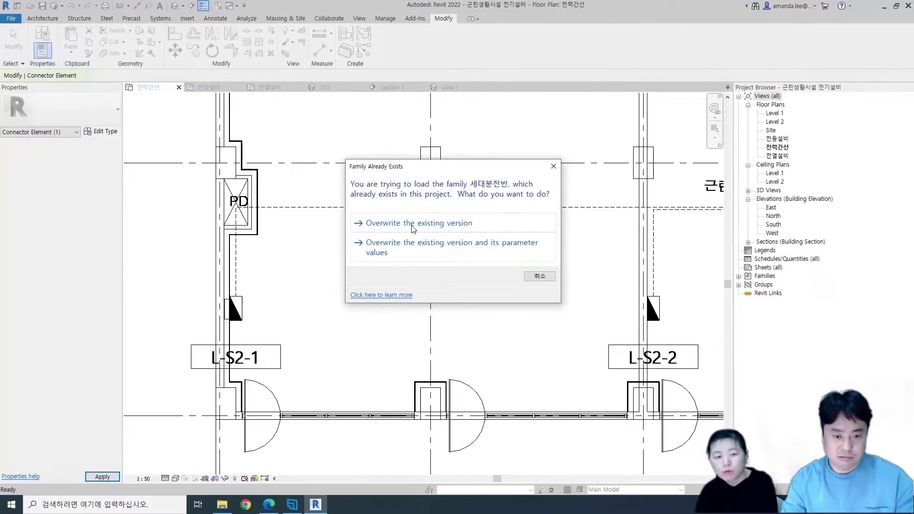
Overwrite the existing panelboard family and name the first wall panel L-S2-1
click(420, 229)
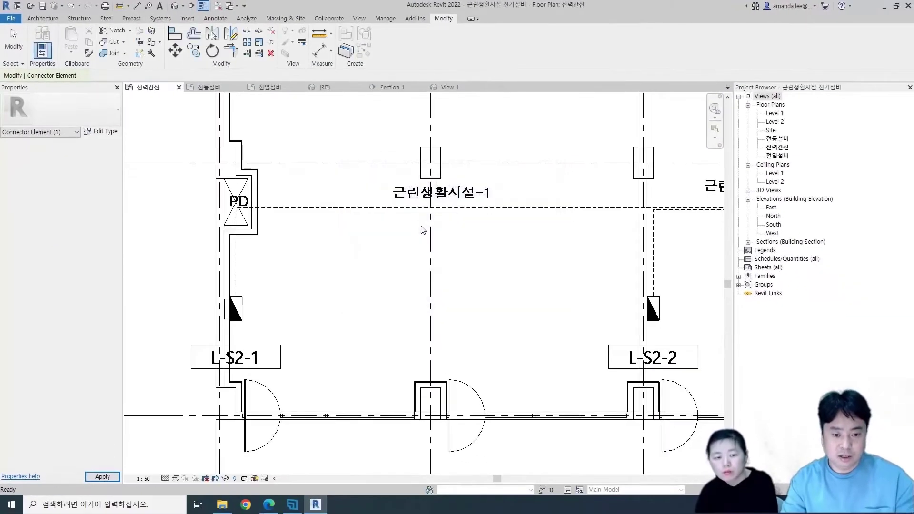
click(228, 320)
key(Escape)
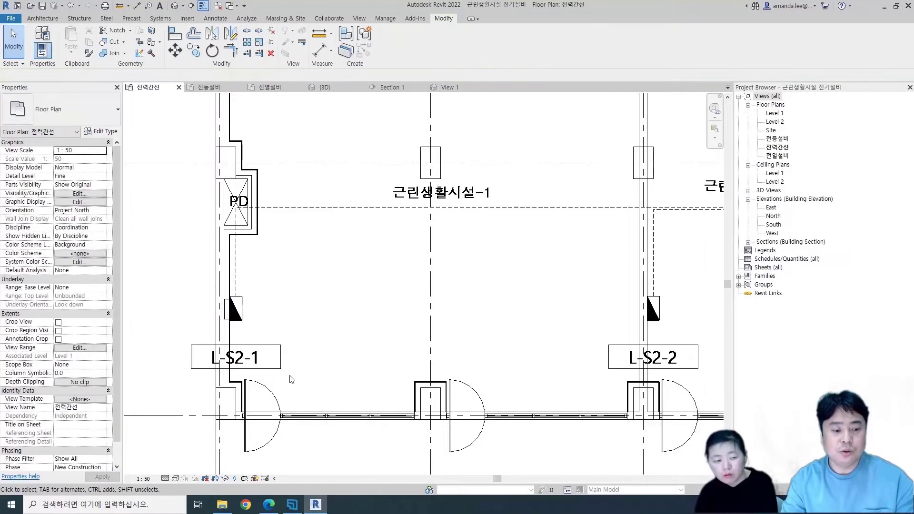
click(229, 321)
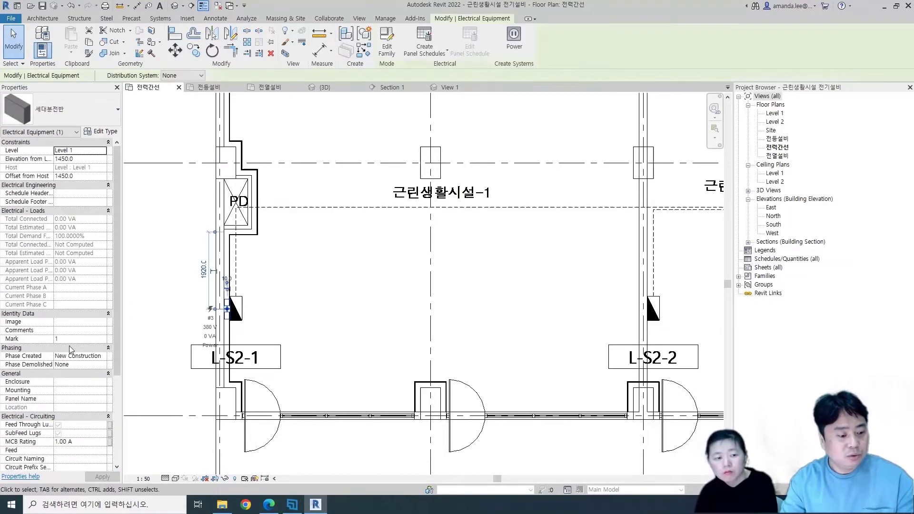
scroll(72, 348, down, 2)
scroll(76, 348, down, 2)
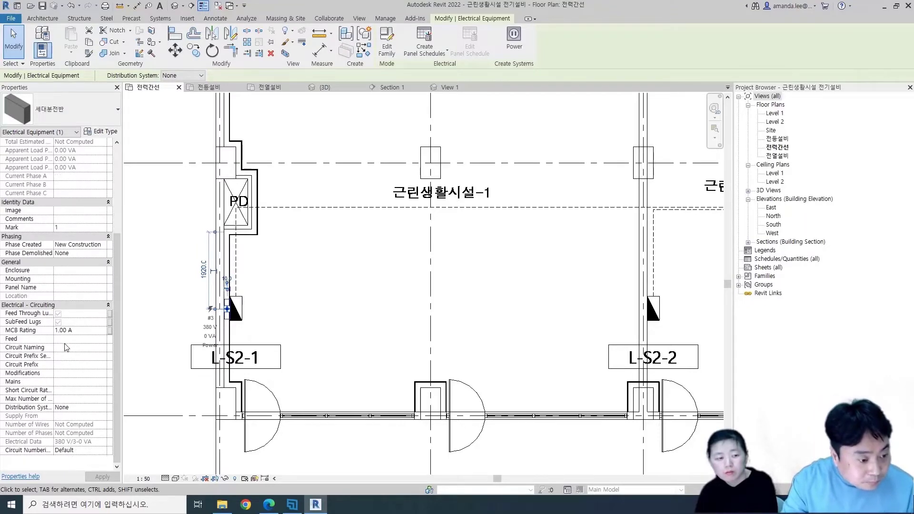
scroll(67, 404, up, 4)
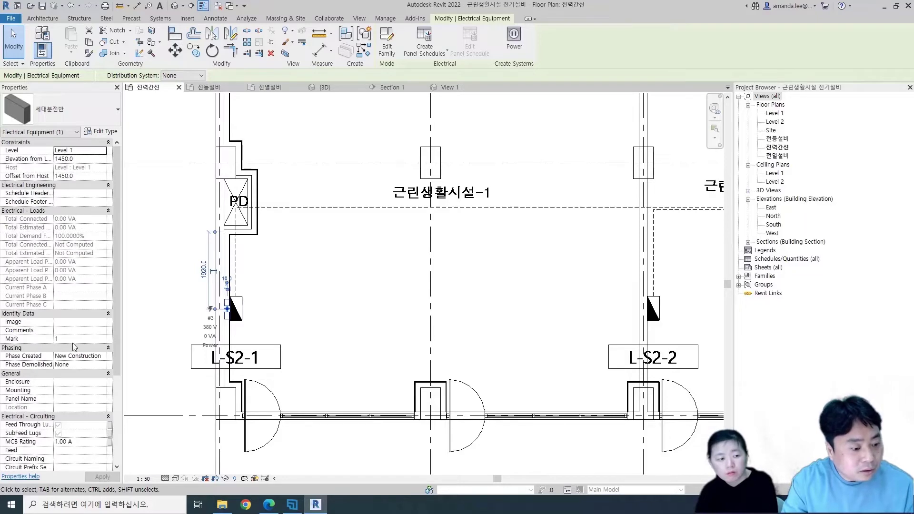
click(70, 400)
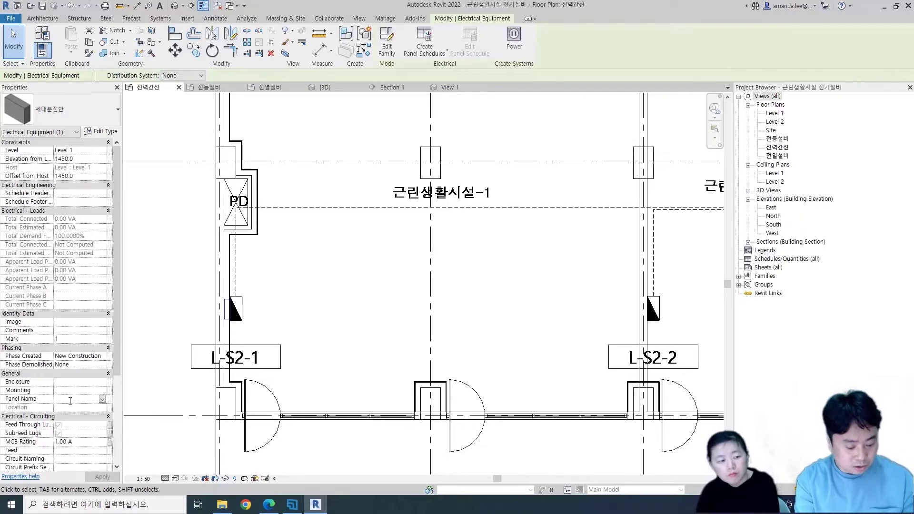
text(L-S2-)
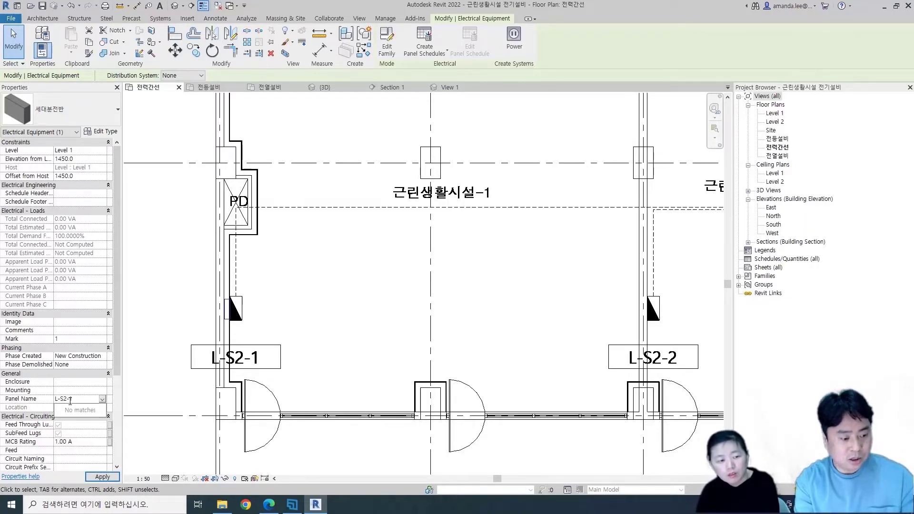
click(351, 328)
Pan to the main panel by the restrooms and name it L-S2-M
scroll(347, 321, down, 3)
middle_drag(347, 321, 275, 365)
scroll(561, 238, up, 3)
middle_drag(434, 210, 468, 261)
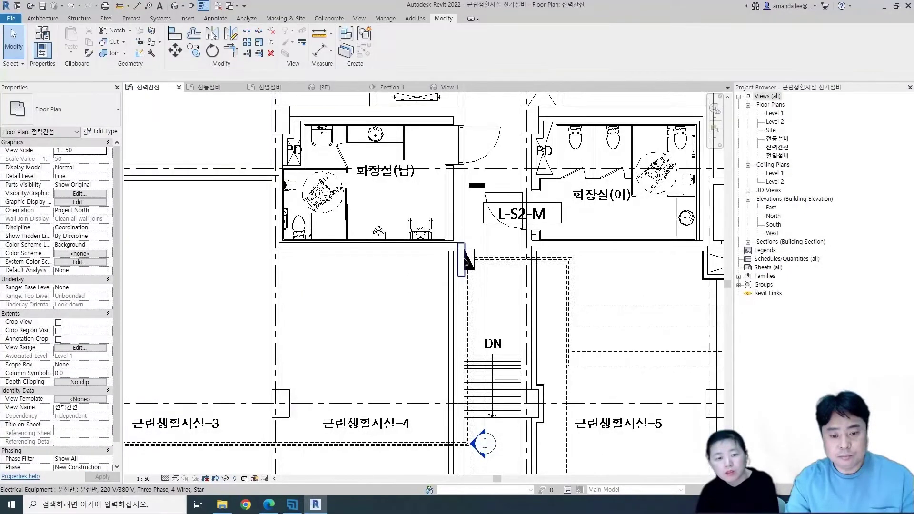
click(465, 260)
click(81, 398)
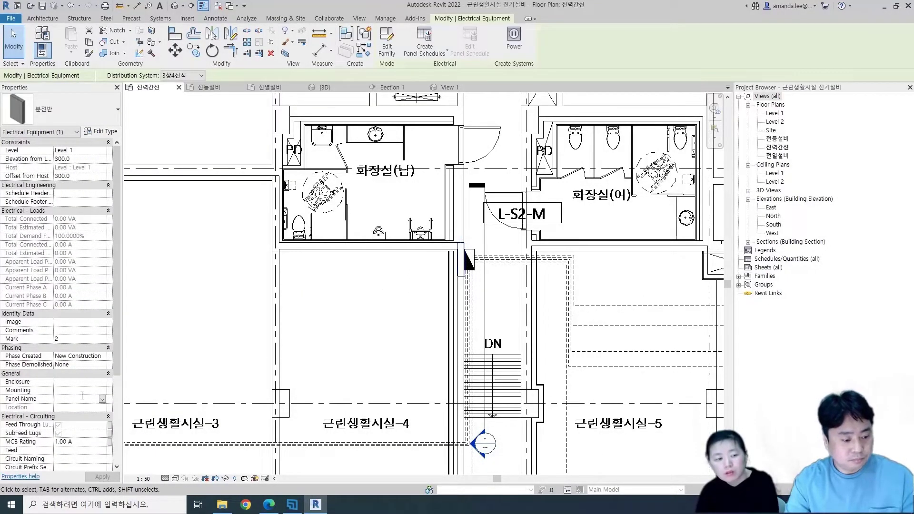
text(L-S2-M)
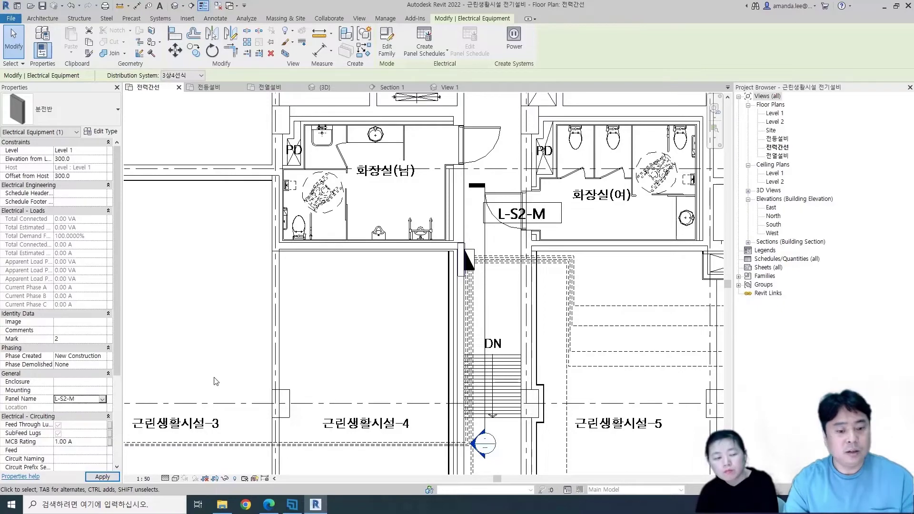
click(318, 322)
scroll(318, 322, down, 5)
scroll(214, 309, up, 3)
scroll(214, 309, up, 3)
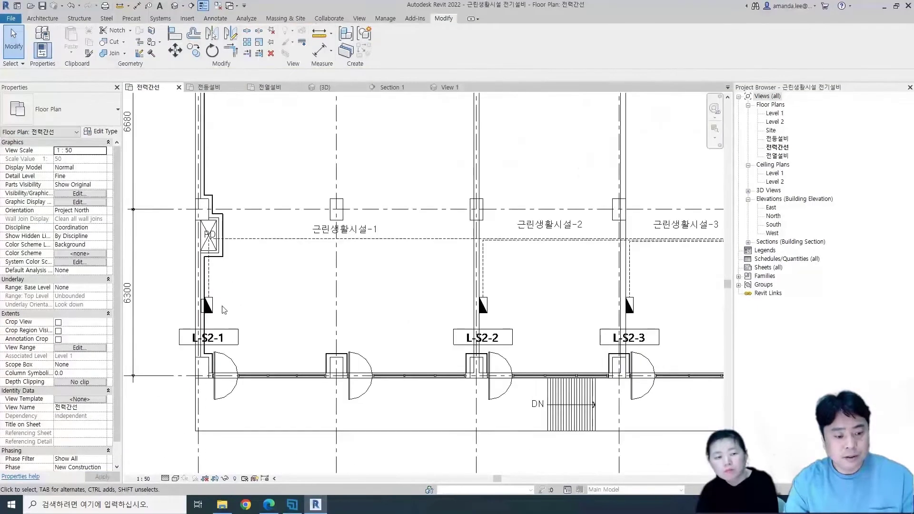
Multi-copy the L-S2-1 panel, placing copies beside the L-S2-2 and L-S2-3 walls
scroll(213, 310, up, 2)
click(214, 310)
key(Escape)
click(209, 305)
scroll(214, 299, up, 2)
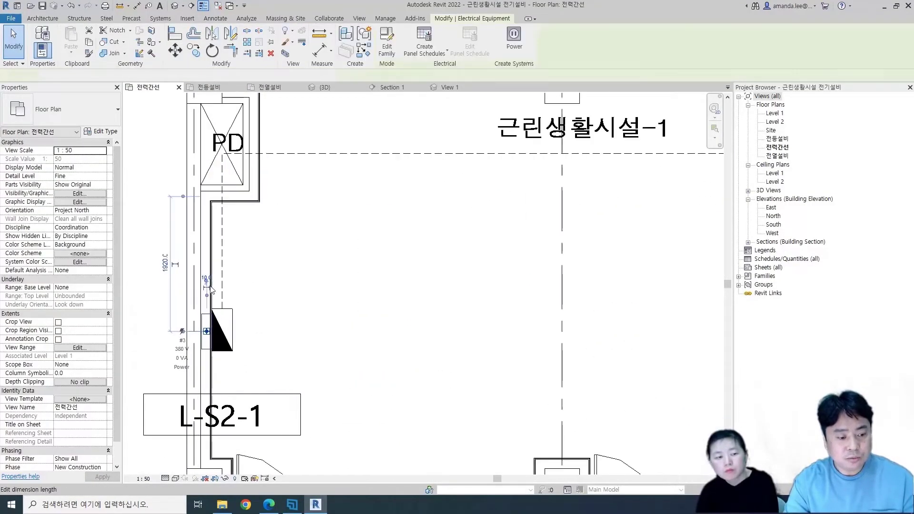
key(m)
key(v)
click(214, 293)
scroll(286, 281, down, 3)
scroll(380, 277, down, 1)
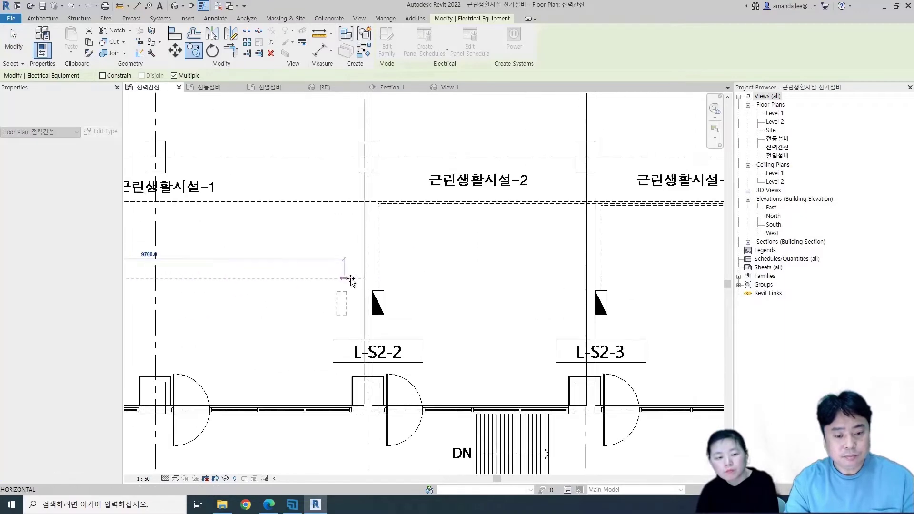
scroll(388, 284, up, 3)
click(388, 284)
scroll(334, 295, down, 3)
scroll(296, 265, up, 3)
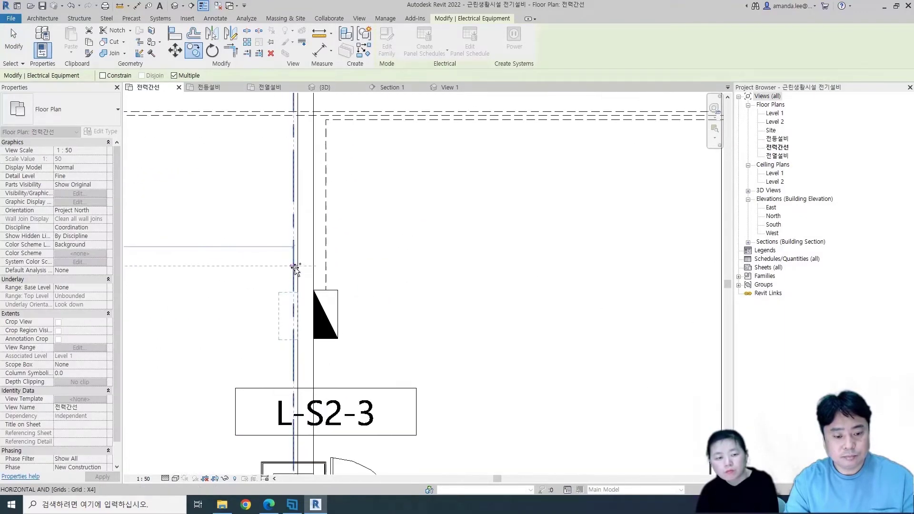
click(338, 285)
Place further panel copies beside each remaining unit wall through L-S2-10
scroll(334, 286, down, 3)
scroll(530, 256, up, 3)
click(534, 257)
scroll(534, 258, down, 2)
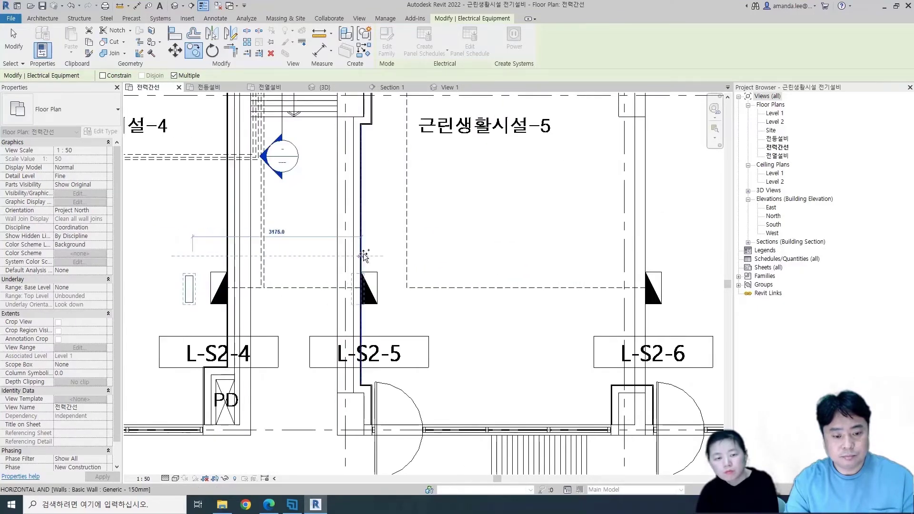
scroll(349, 278, up, 1)
middle_drag(349, 278, 99, 267)
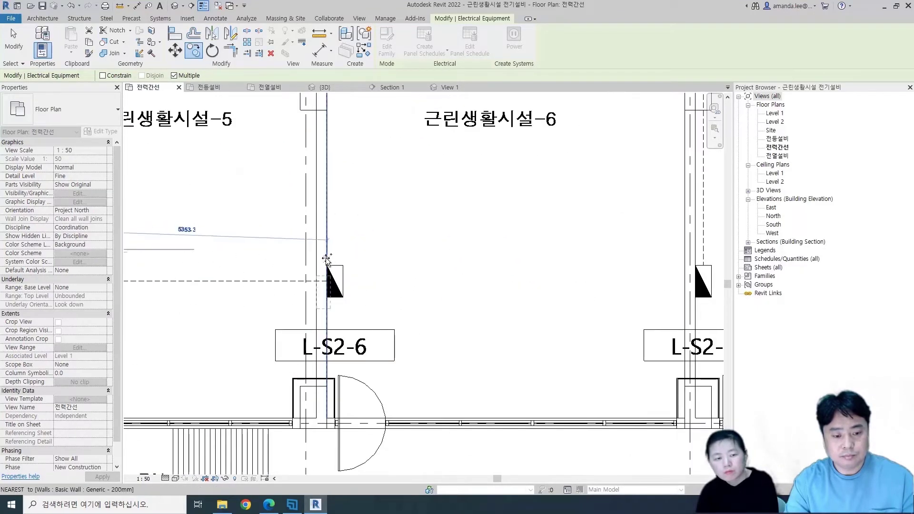
click(353, 252)
middle_drag(353, 252, 57, 250)
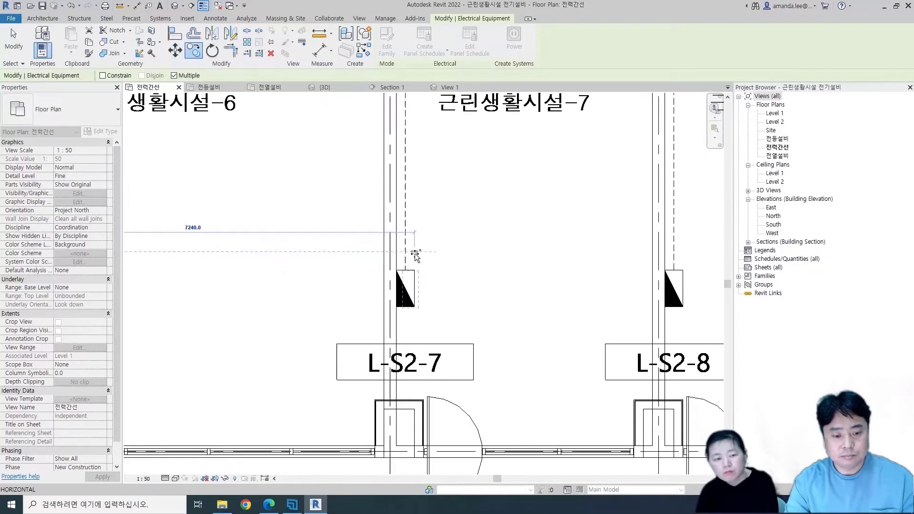
click(402, 263)
middle_drag(402, 263, 3, 262)
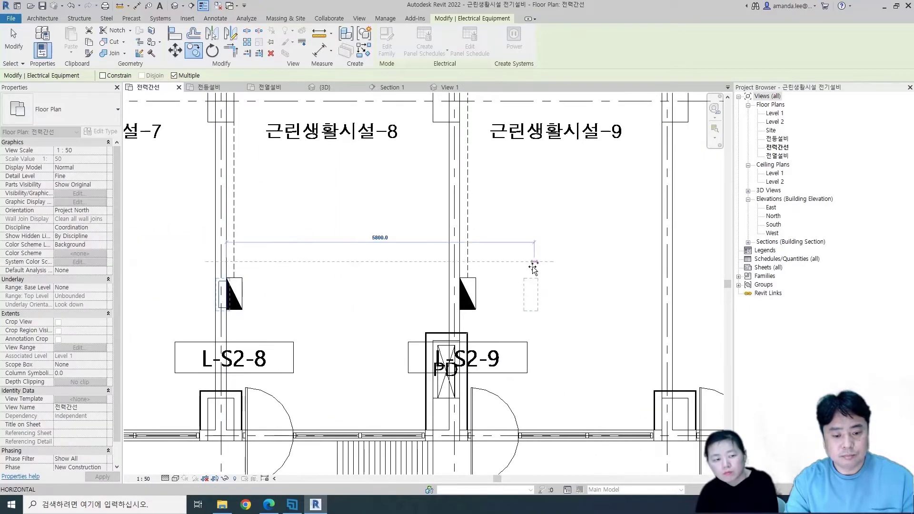
click(464, 262)
middle_drag(471, 261, 166, 261)
scroll(557, 272, up, 1)
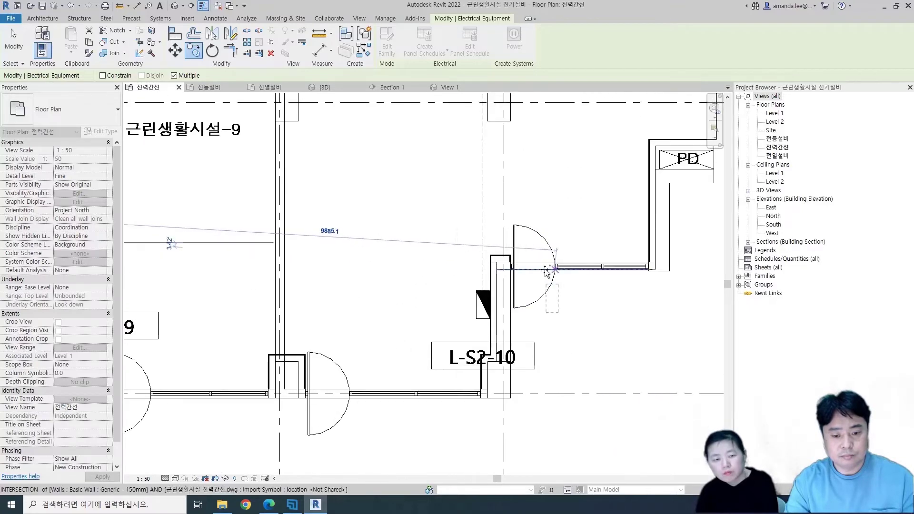
click(454, 258)
scroll(454, 258, down, 2)
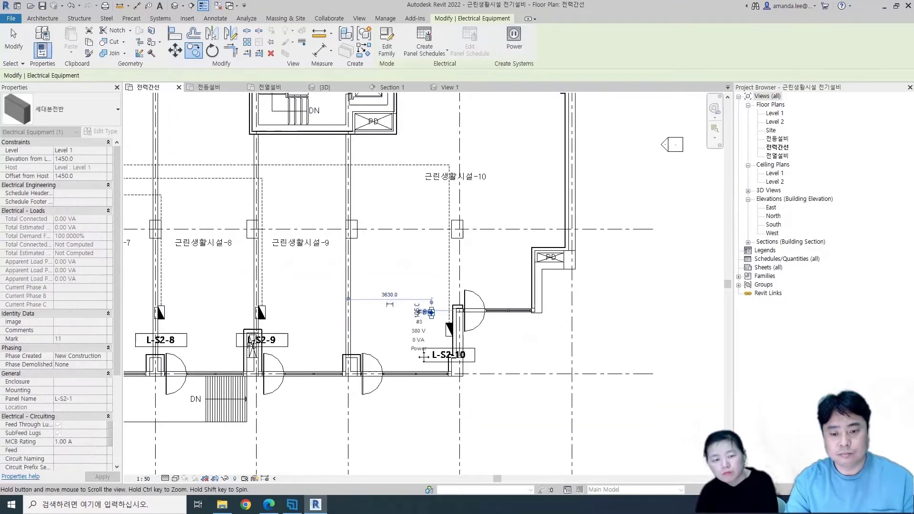
Align the copied panel to the wall edge
scroll(457, 309, up, 2)
scroll(460, 366, up, 1)
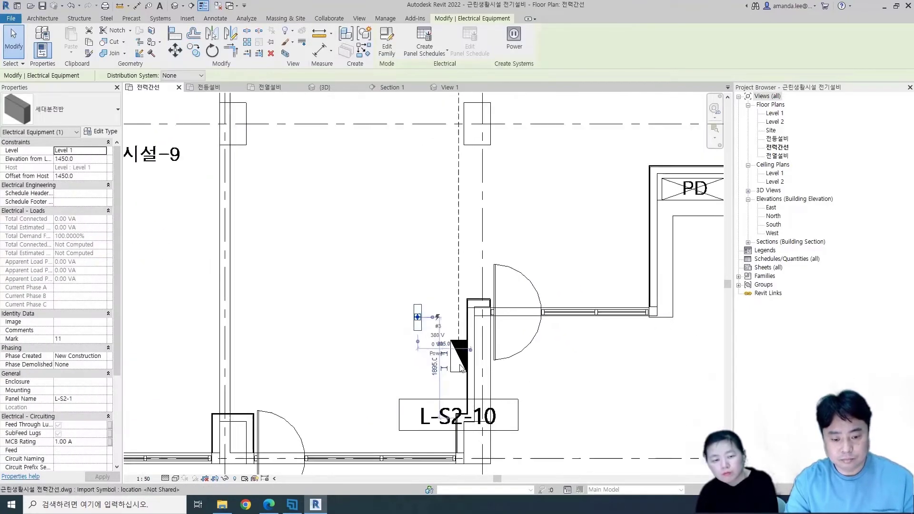
scroll(461, 367, up, 2)
key(a)
key(l)
click(470, 316)
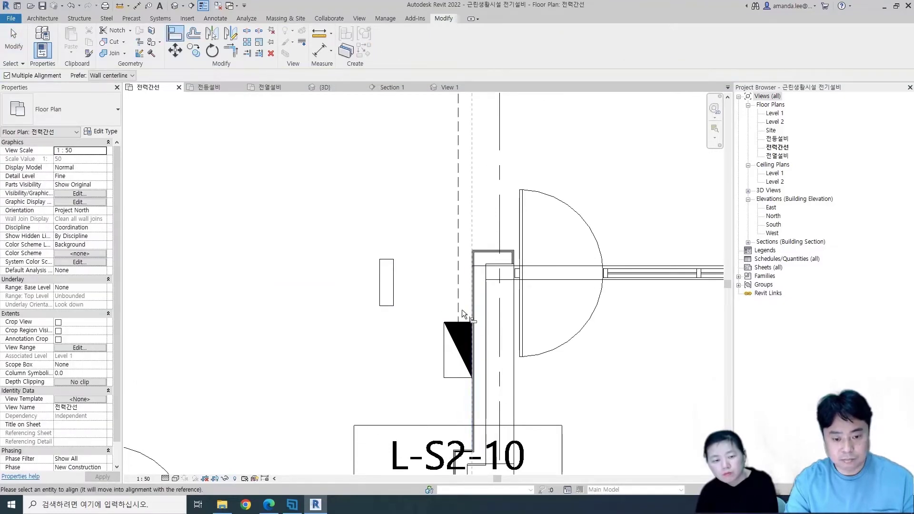
click(380, 297)
key(Escape)
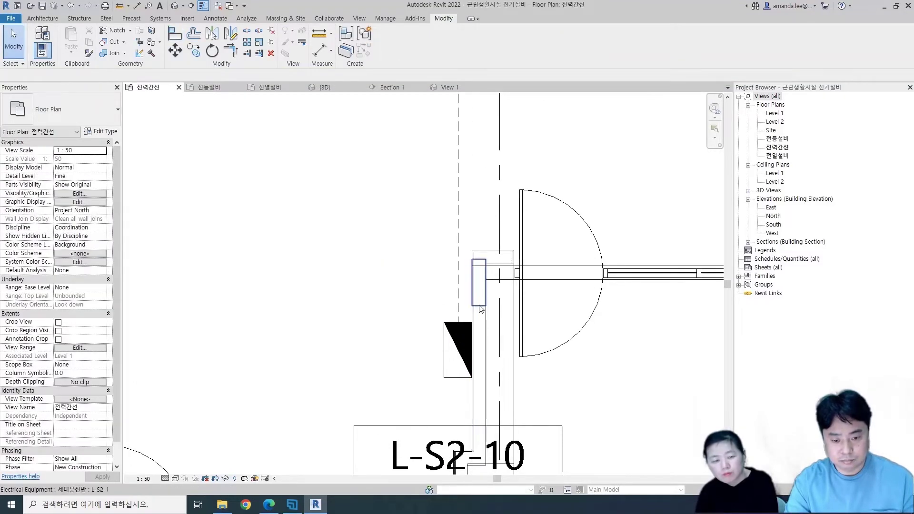
Move the aligned panel 760 down along the wall
click(494, 310)
key(m)
key(v)
click(615, 312)
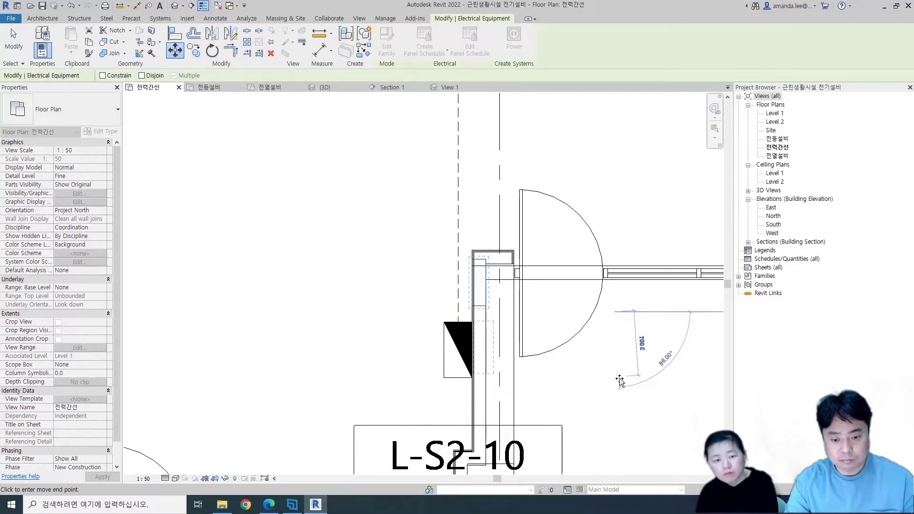
click(618, 384)
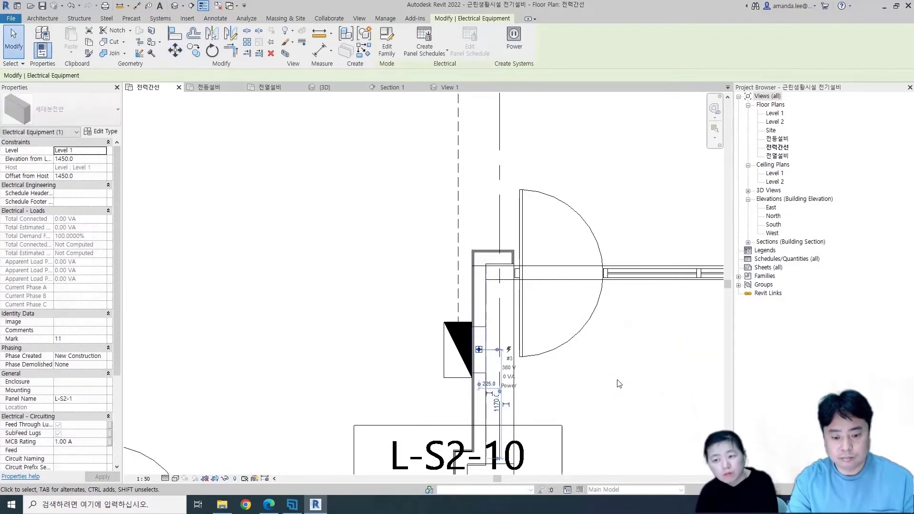
key(Escape)
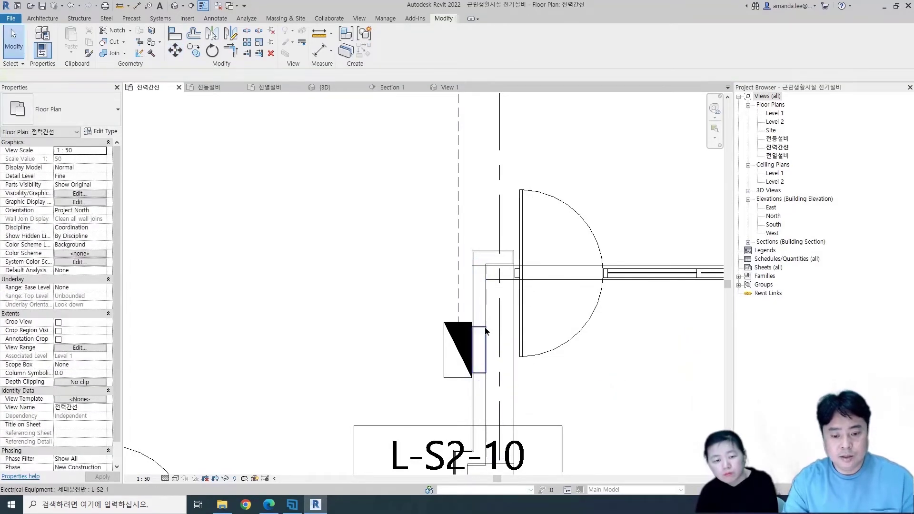
Set the selected panel's Panel Name to L-S2-10
click(486, 330)
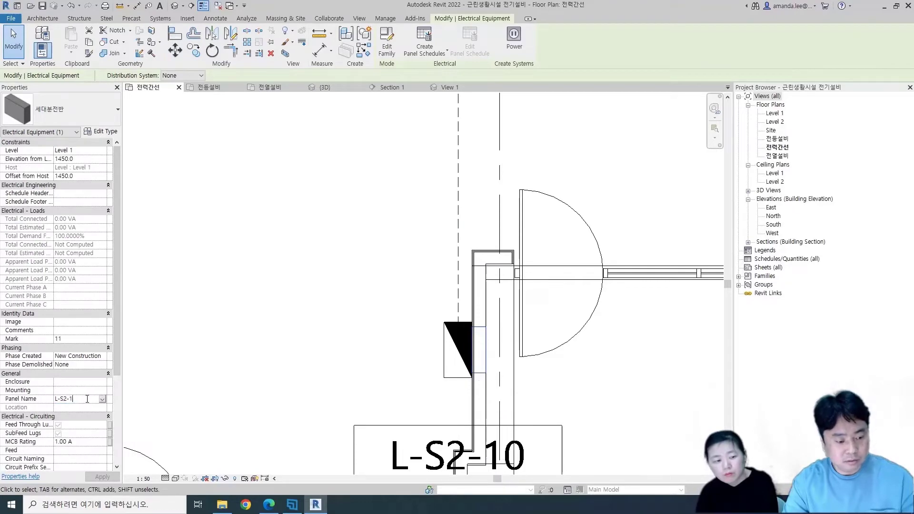
text(0)
scroll(251, 374, down, 3)
scroll(335, 298, up, 3)
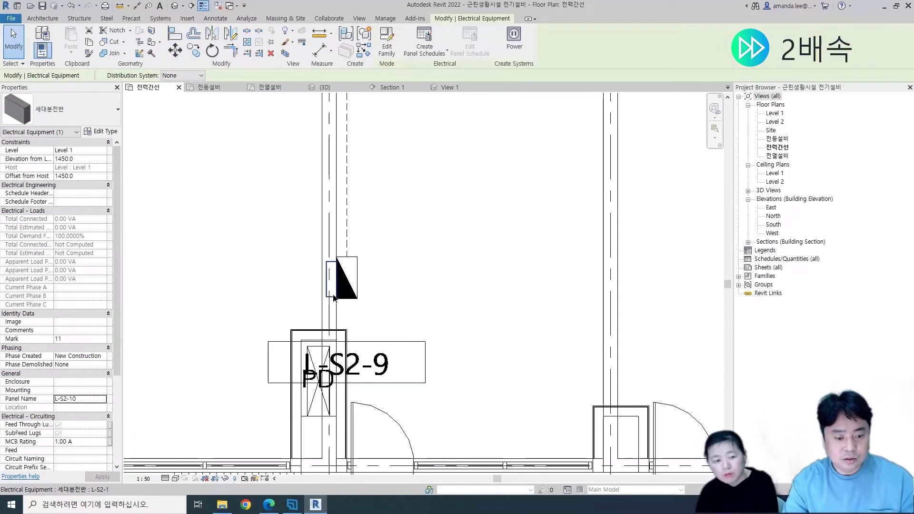
Rename the panel tagged L-S2-7 to Panel Name L-S2-7
middle_drag(335, 298, 395, 309)
click(408, 285)
middle_drag(82, 336, 327, 306)
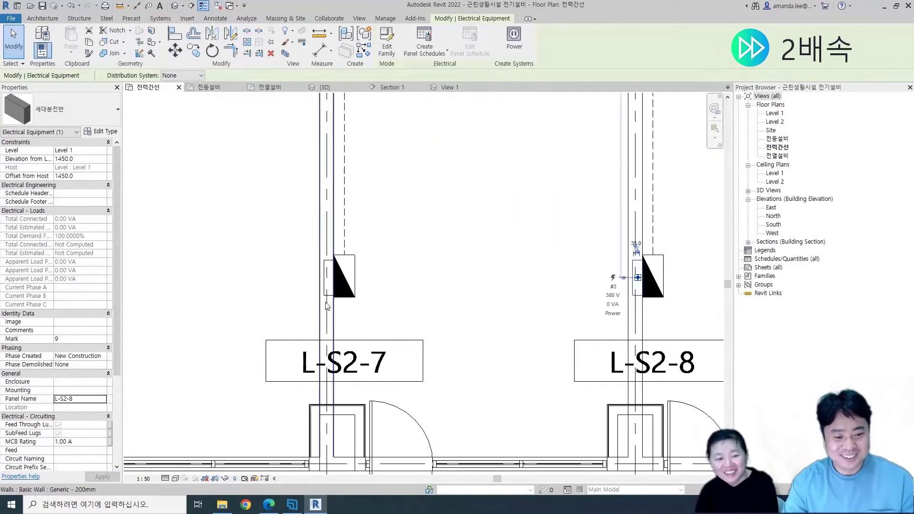
click(328, 286)
click(80, 398)
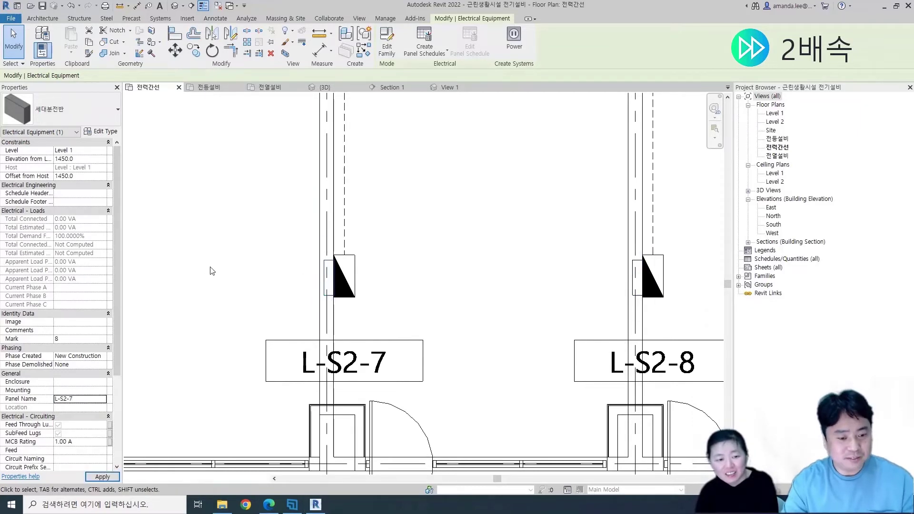
scroll(210, 271, down, 3)
scroll(415, 276, up, 3)
Rename the panel tagged L-S2-6 to Panel Name L-S2-6
click(411, 264)
click(83, 398)
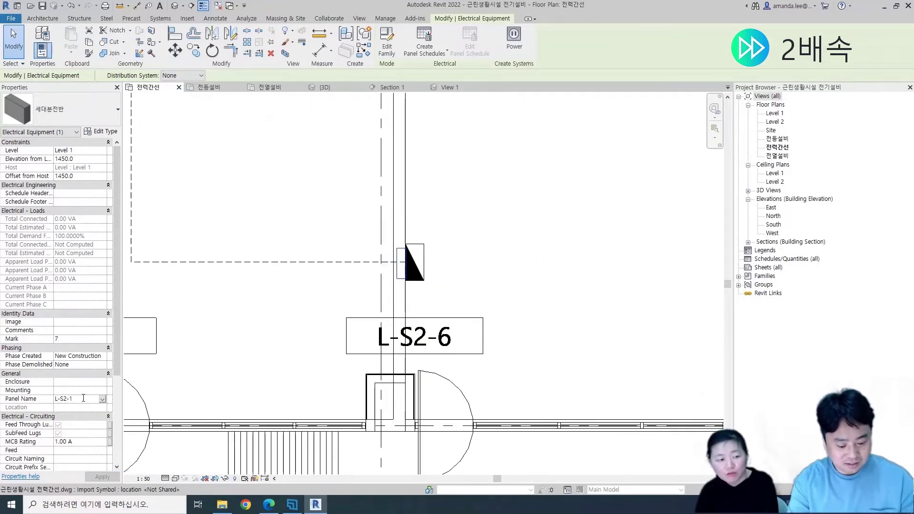
key(BackSpace)
text(6)
scroll(295, 311, down, 3)
scroll(332, 296, up, 3)
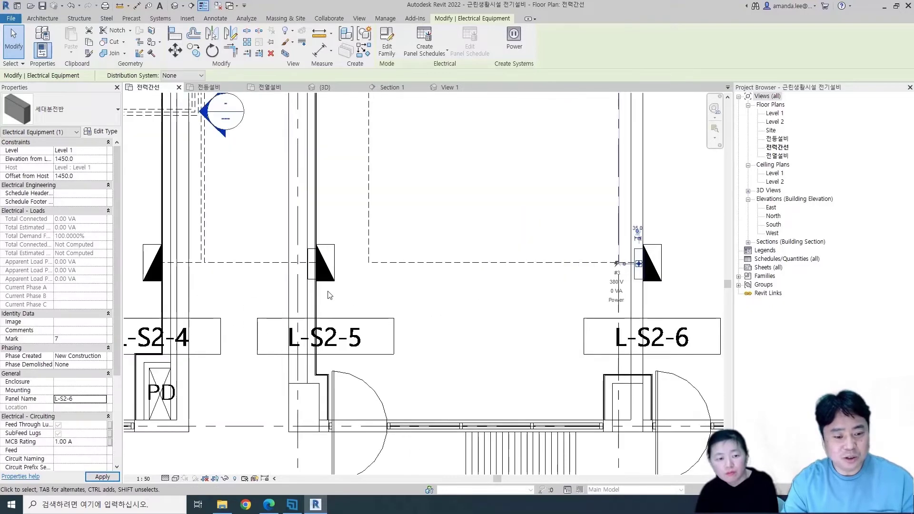
Rename the panel tagged L-S2-5 to Panel Name L-S2-5
click(323, 265)
click(81, 399)
key(BackSpace)
text(5)
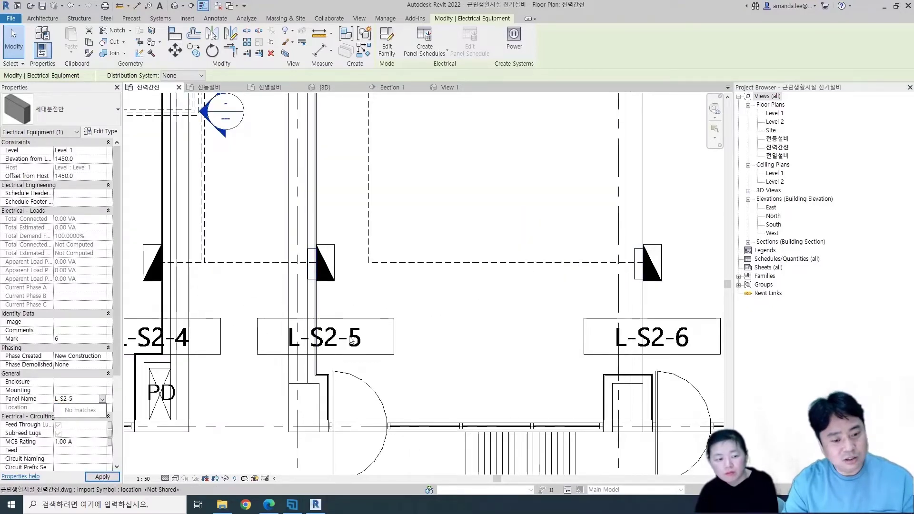
scroll(456, 309, down, 2)
click(243, 295)
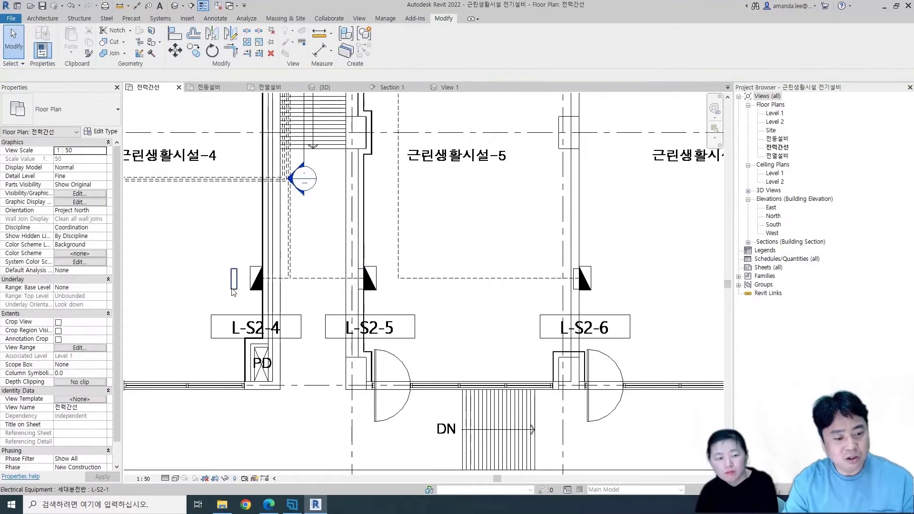
Align the offset panel beside L-S2-4 with the wall line
click(233, 286)
key(Escape)
scroll(276, 292, up, 2)
scroll(280, 294, up, 2)
middle_drag(280, 294, 370, 291)
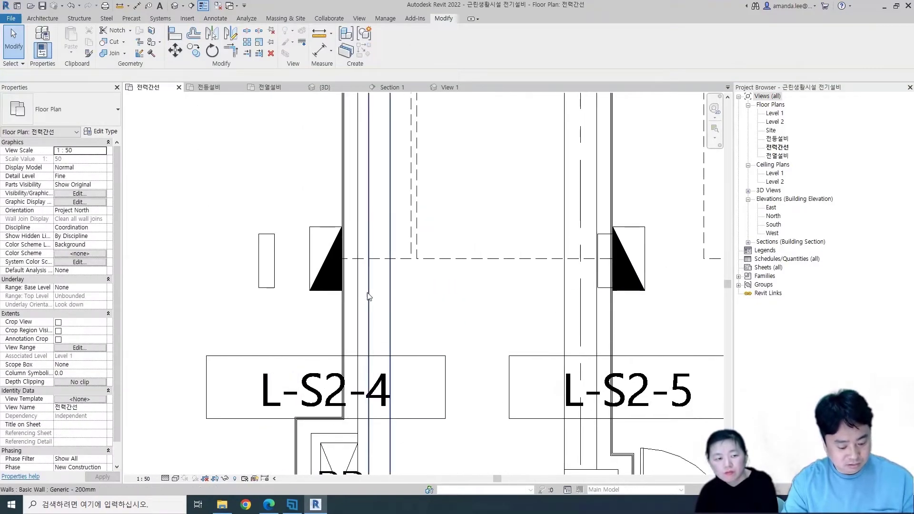
key(a)
key(l)
click(341, 318)
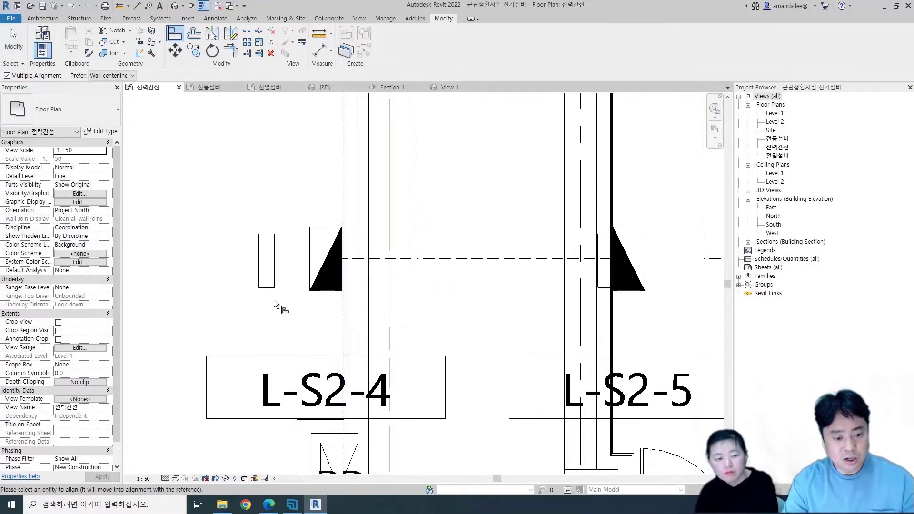
click(261, 238)
key(Escape)
Move the panel so it sits tight against the wall
click(356, 291)
scroll(356, 291, up, 3)
key(Escape)
scroll(325, 296, up, 2)
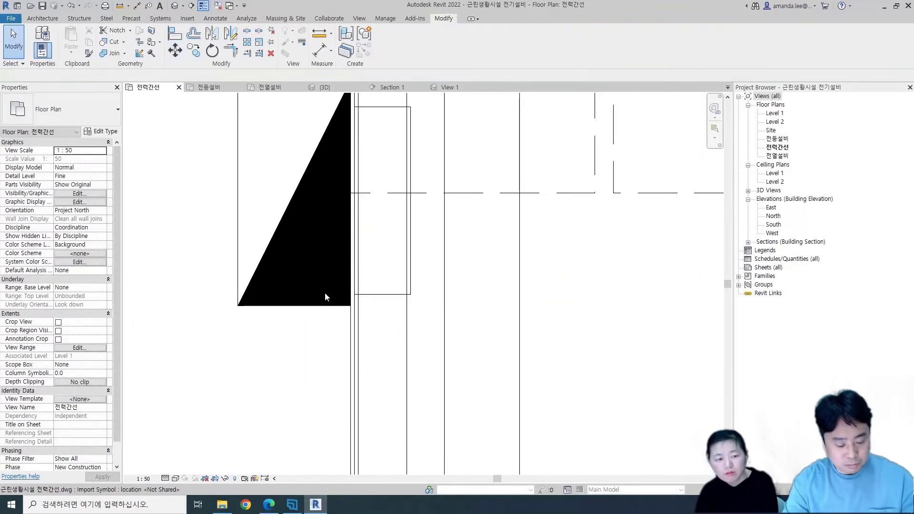
click(391, 294)
key(m)
key(v)
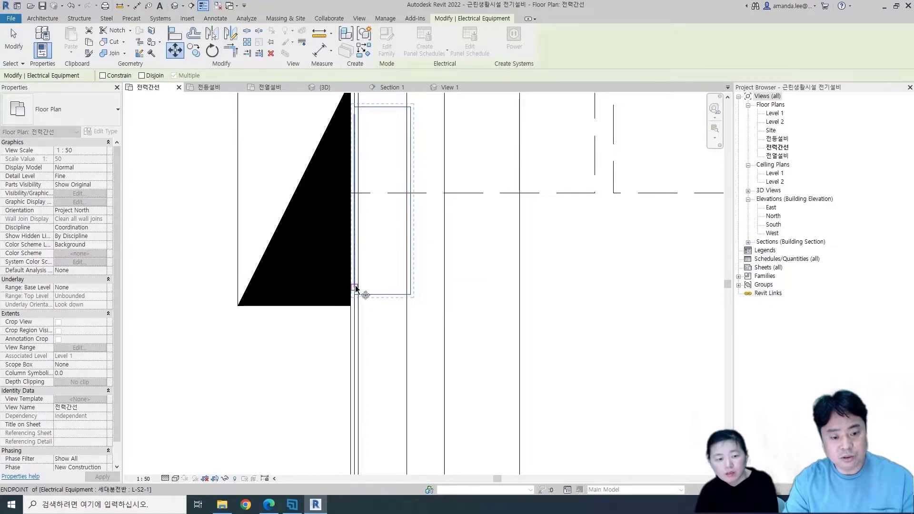
click(352, 288)
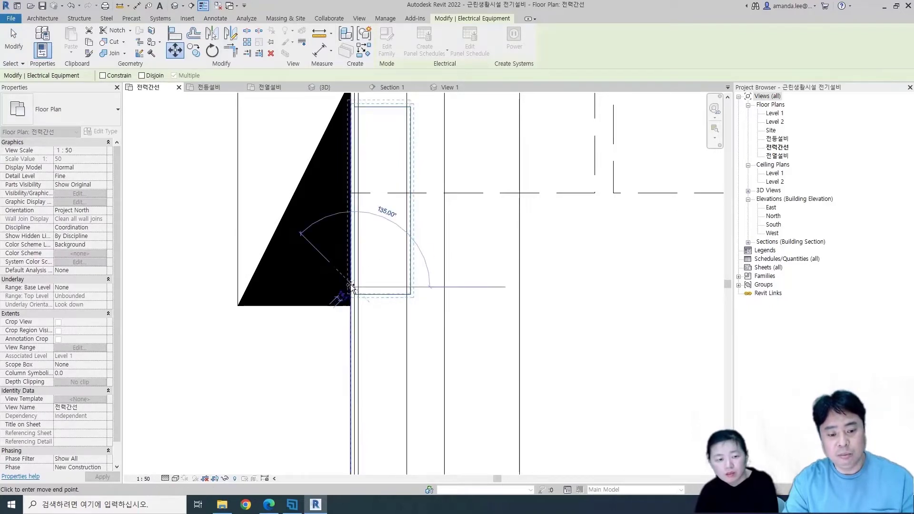
scroll(352, 290, up, 1)
click(351, 291)
key(Escape)
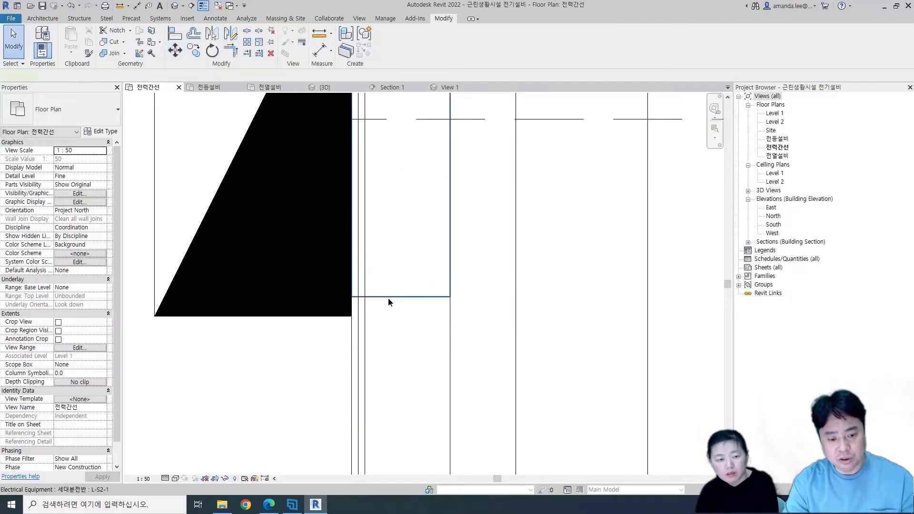
Reposition the panel 300 along the wall with the MV command
click(387, 298)
scroll(388, 298, down, 2)
key(m)
key(v)
click(527, 324)
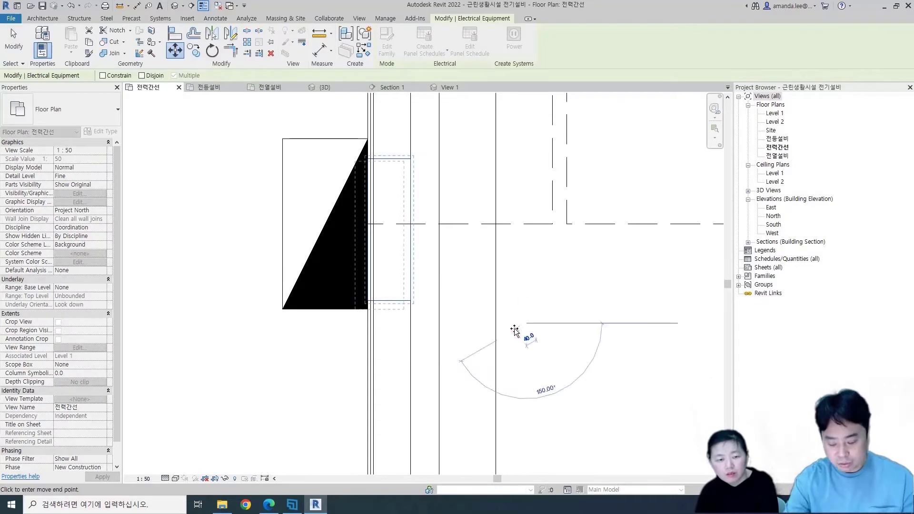
key(Escape)
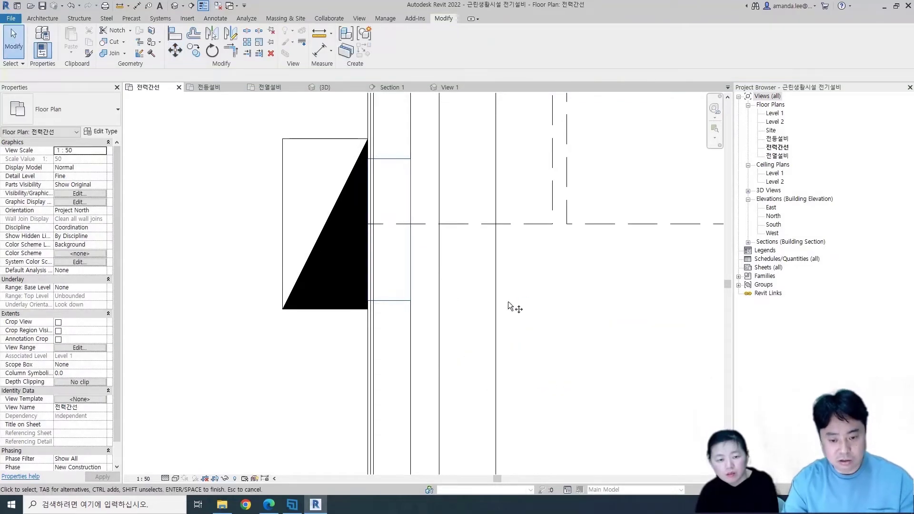
click(386, 302)
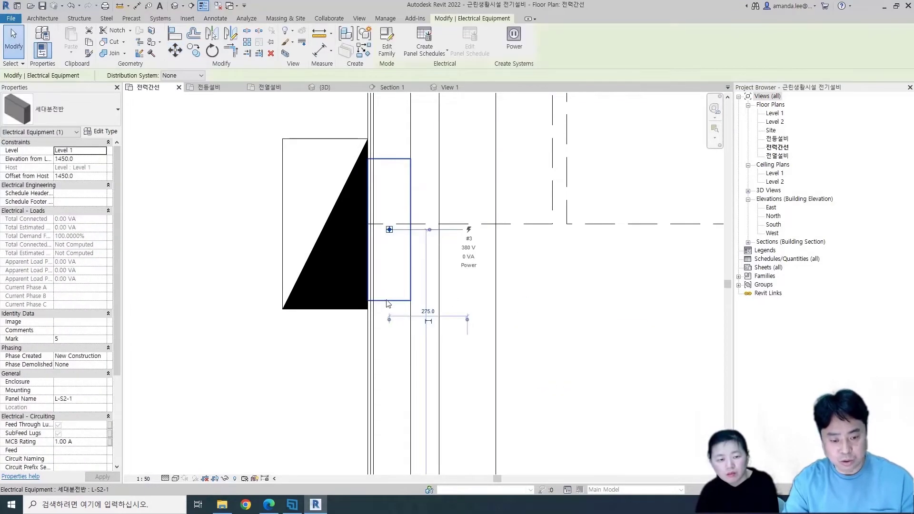
text(mv)
text(300)
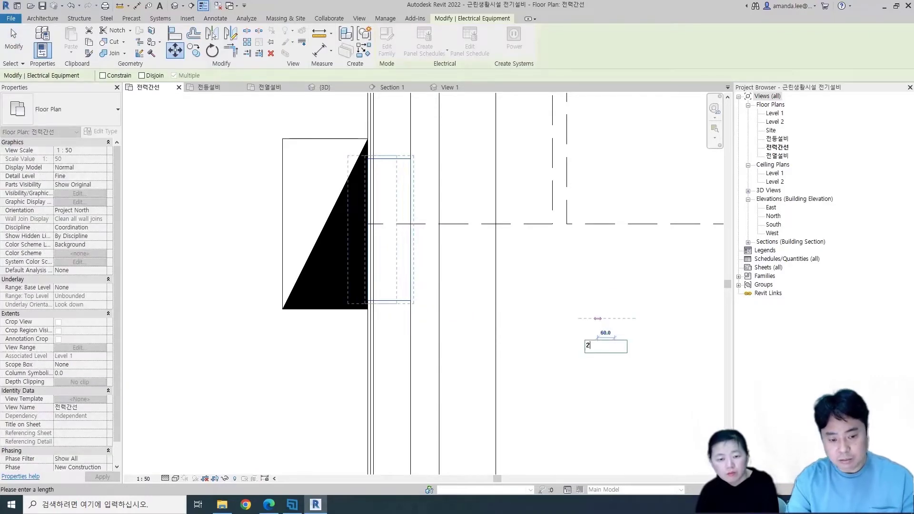
key(Return)
key(Escape)
Rename the panel tagged L-S2-4 to Panel Name L-S2-4
scroll(413, 357, down, 5)
scroll(412, 357, down, 2)
scroll(412, 357, down, 1)
scroll(324, 282, down, 2)
middle_drag(324, 282, 424, 270)
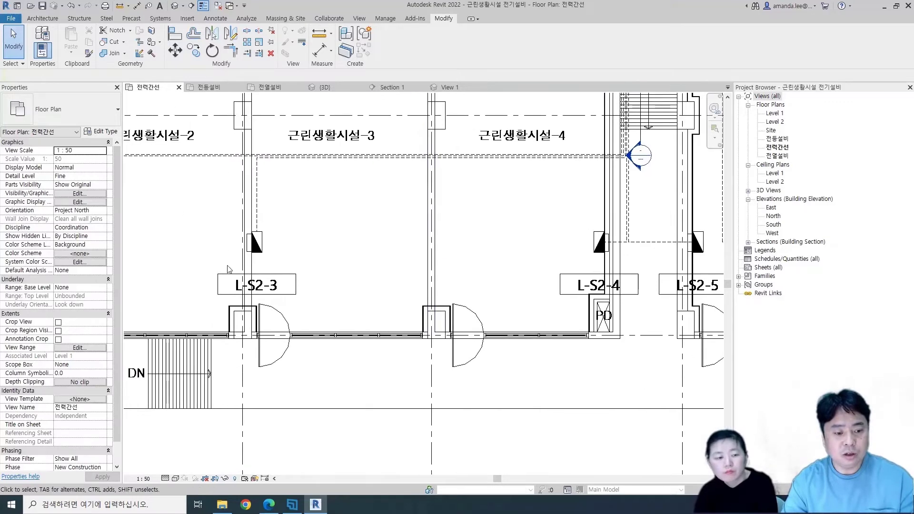
click(623, 260)
click(79, 398)
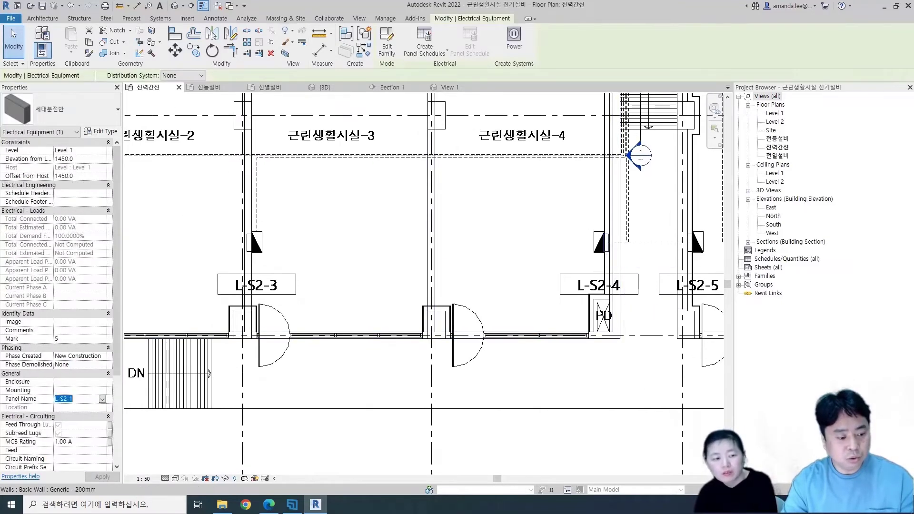
click(102, 399)
click(79, 423)
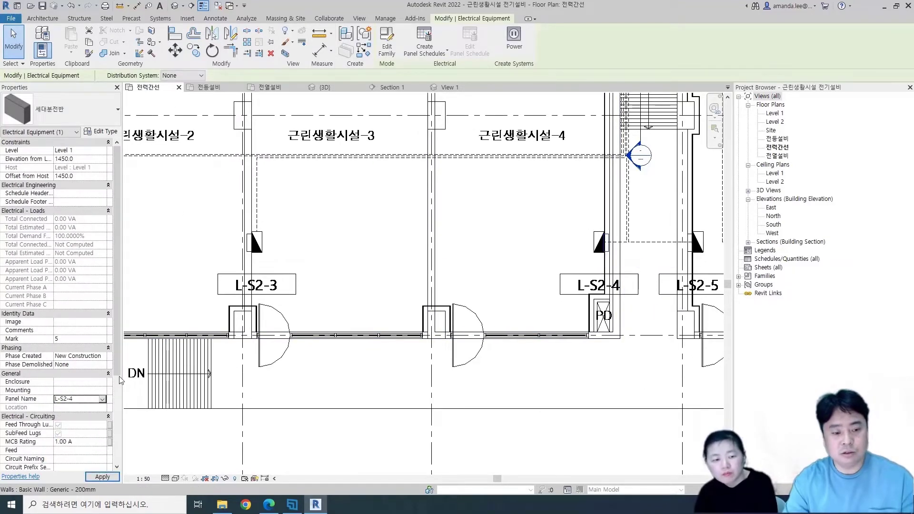
Rename the panels tagged L-S2-3 and L-S2-2 to match their tags
click(255, 242)
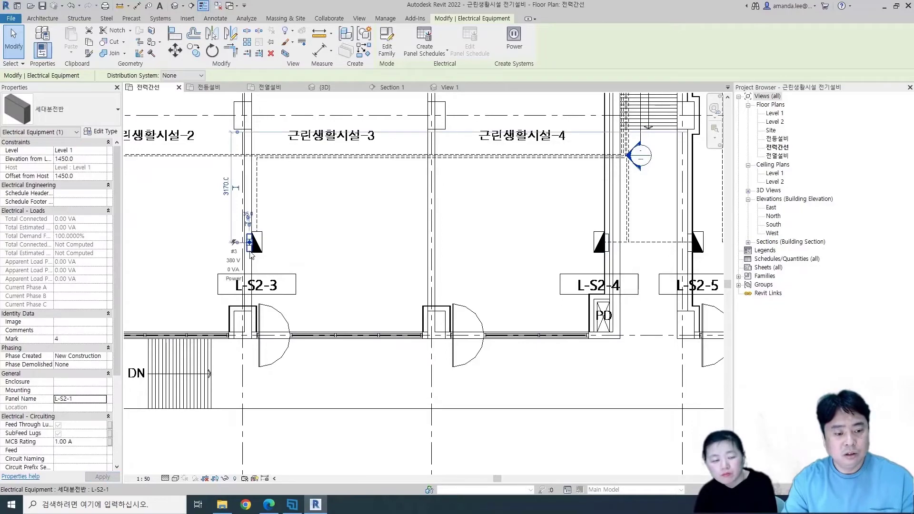
click(78, 399)
key(BackSpace)
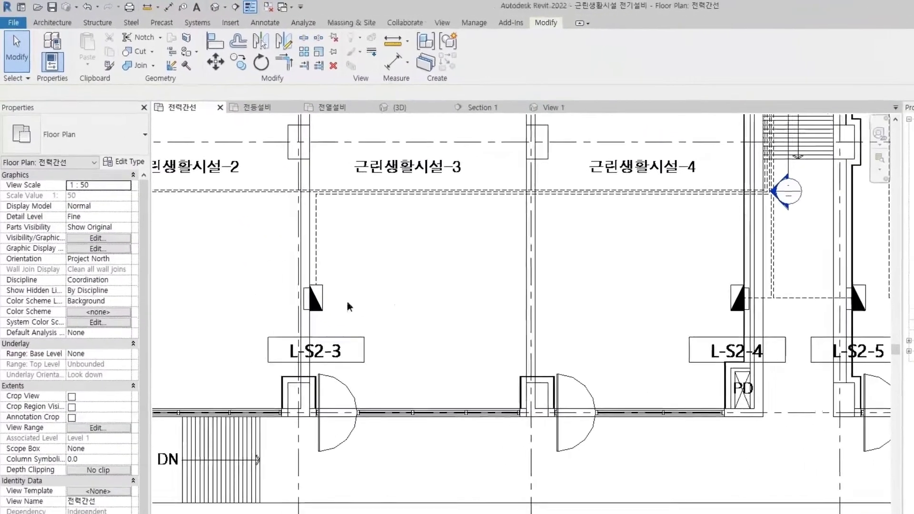
scroll(391, 300, up, 3)
click(402, 283)
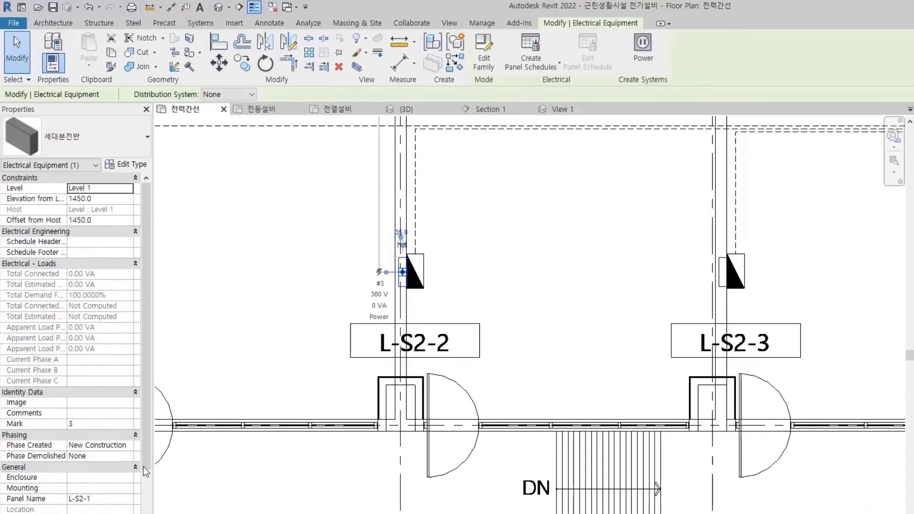
click(104, 499)
text(2)
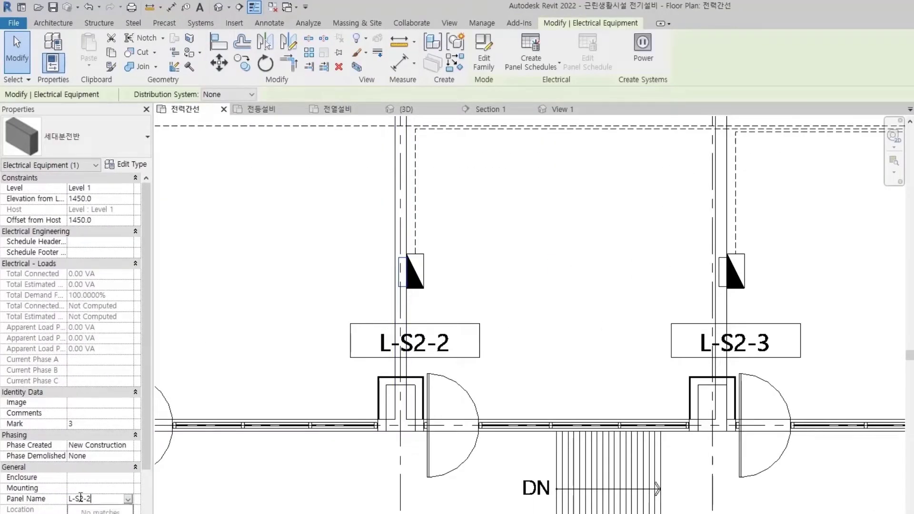
scroll(486, 280, down, 2)
scroll(485, 279, down, 3)
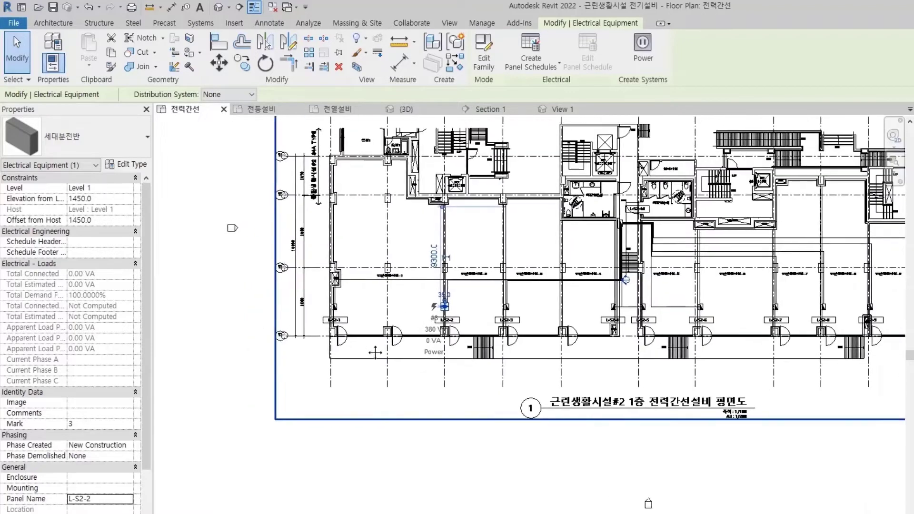
key(Escape)
scroll(345, 332, up, 2)
scroll(324, 314, up, 2)
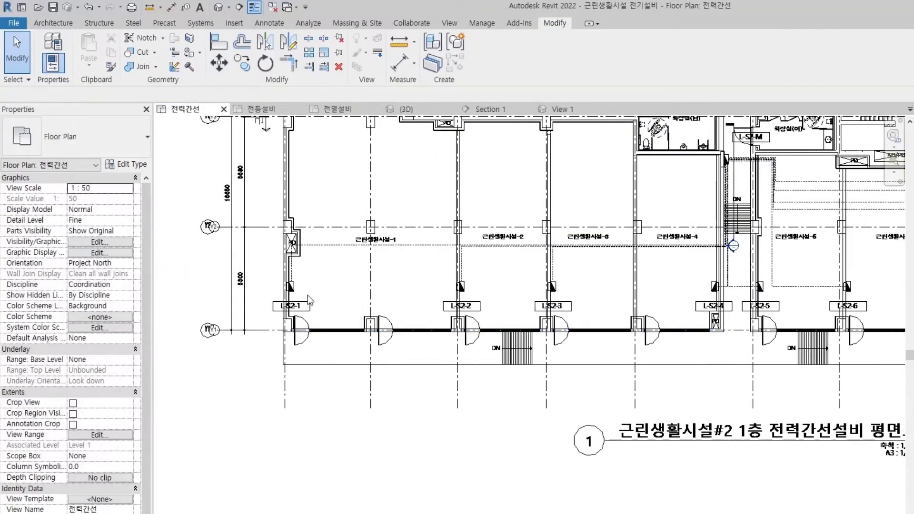
click(289, 288)
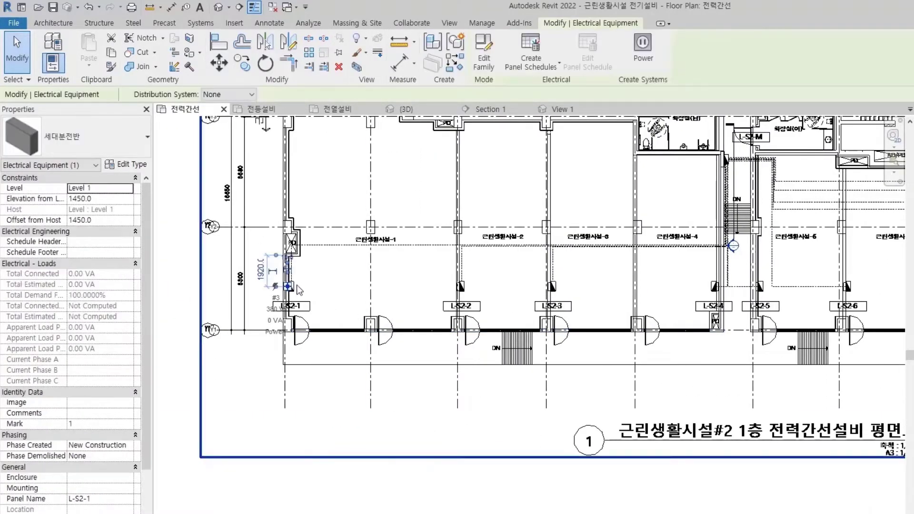
Create a power circuit from panel L-S2-1 with L-S2-M as its source panel
click(640, 46)
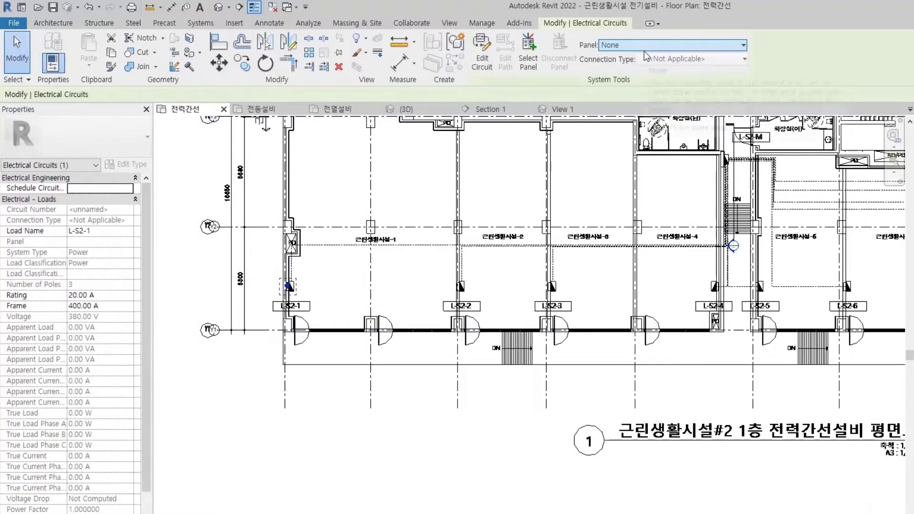
click(619, 45)
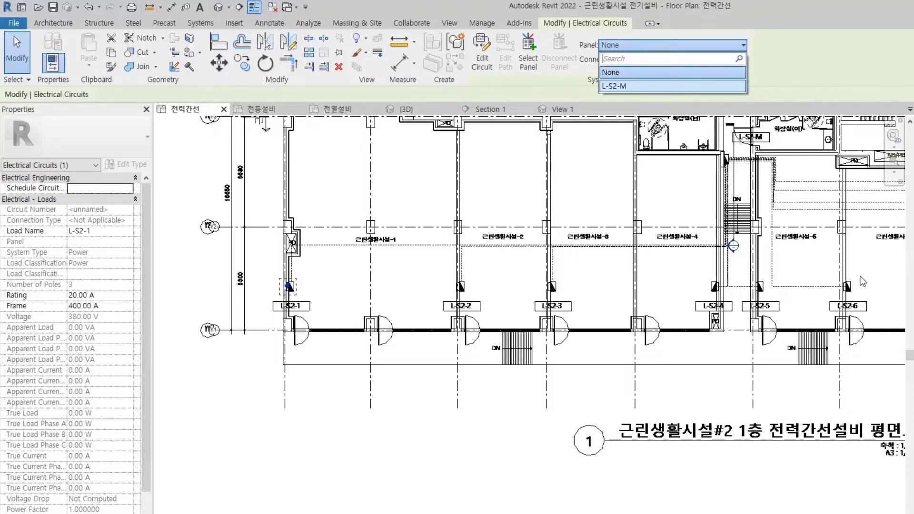
click(641, 87)
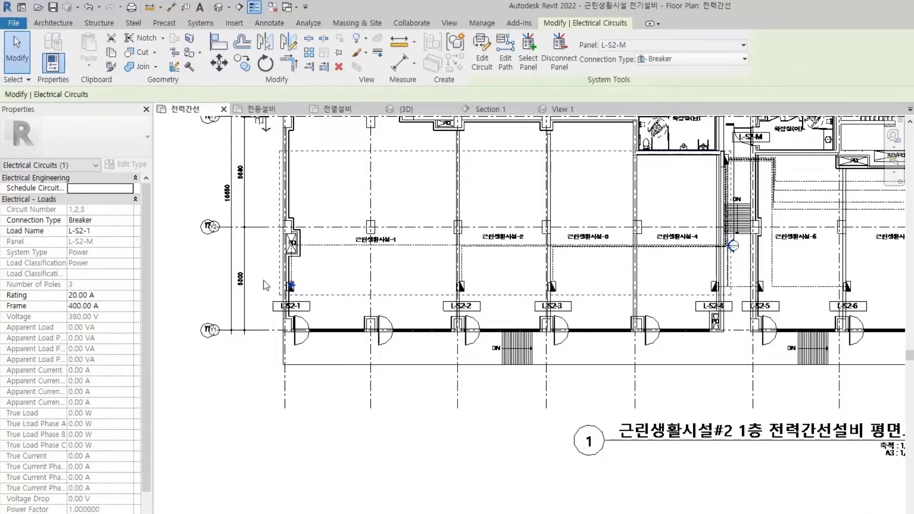
scroll(290, 286, up, 10)
scroll(438, 265, down, 5)
scroll(666, 327, down, 4)
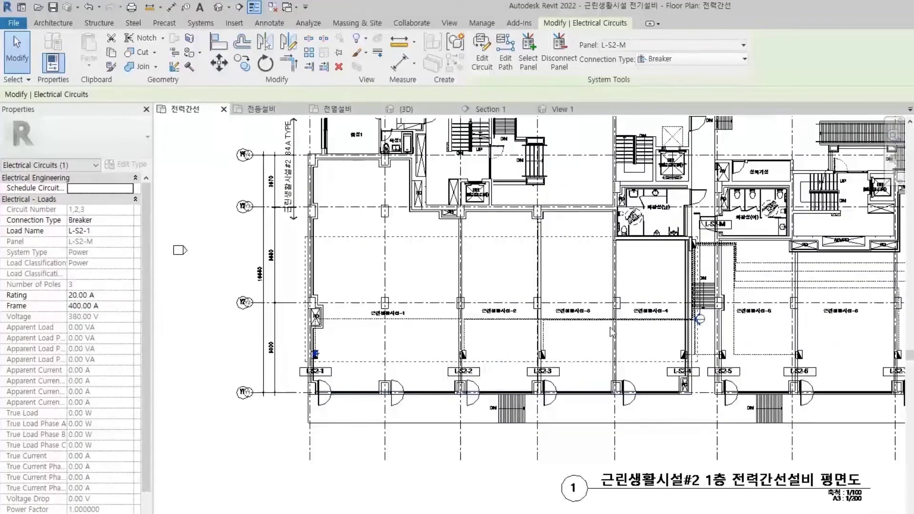
click(390, 354)
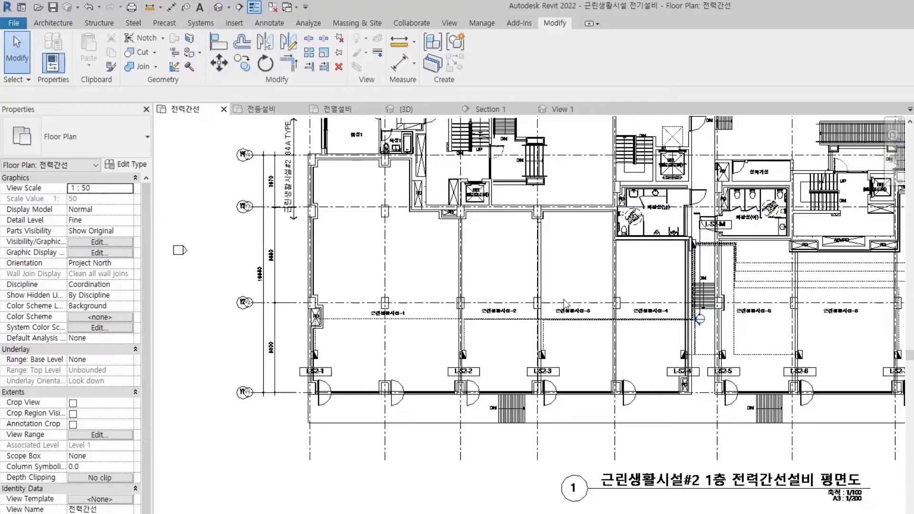
Create power circuits for unit panels L-S2-2, L-S2-3 and L-S2-4
scroll(447, 333, up, 2)
scroll(448, 333, up, 2)
click(475, 368)
click(656, 51)
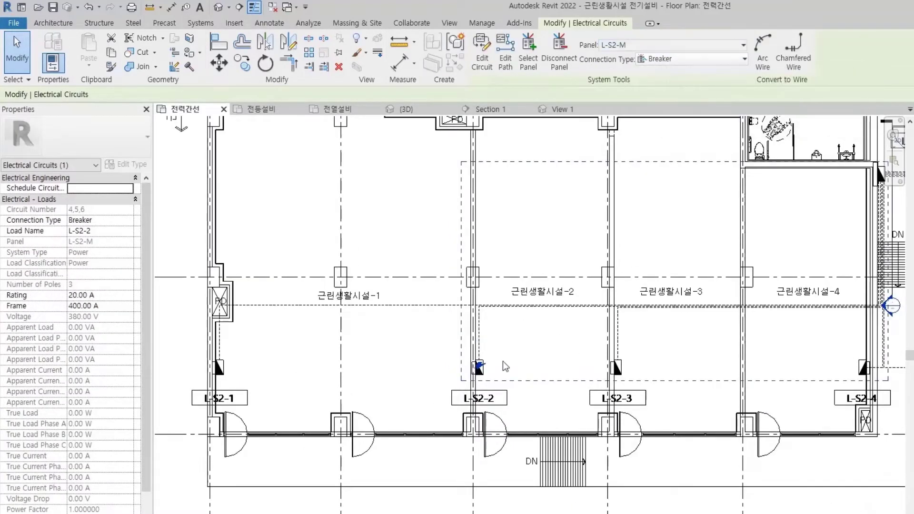
scroll(314, 346, down, 2)
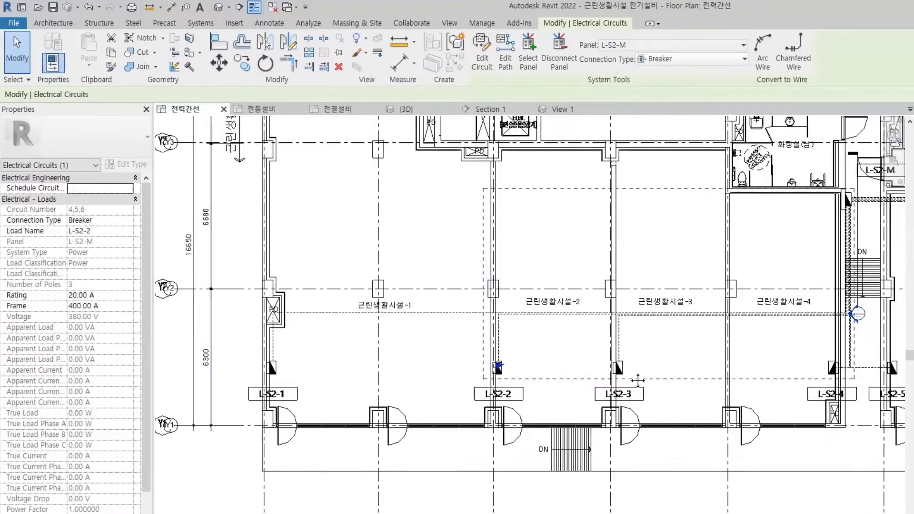
scroll(413, 384, up, 1)
click(413, 384)
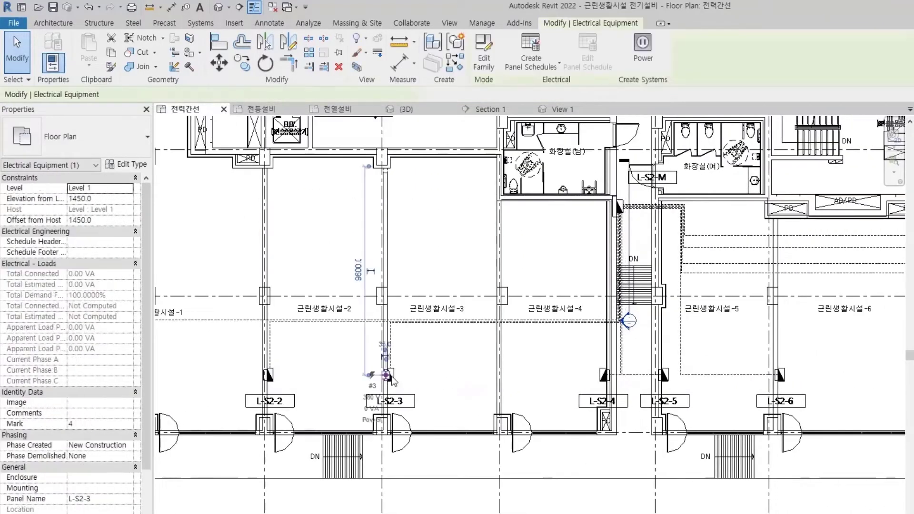
click(664, 59)
key(Escape)
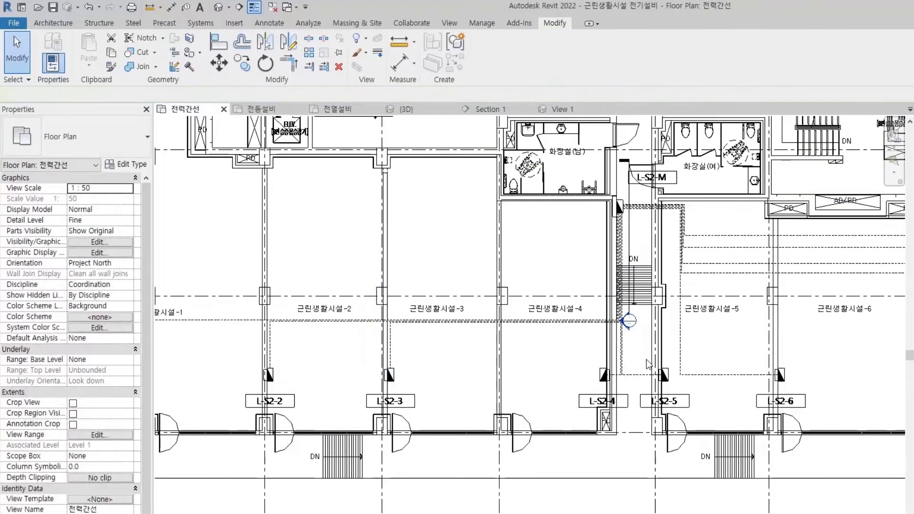
click(606, 375)
click(643, 48)
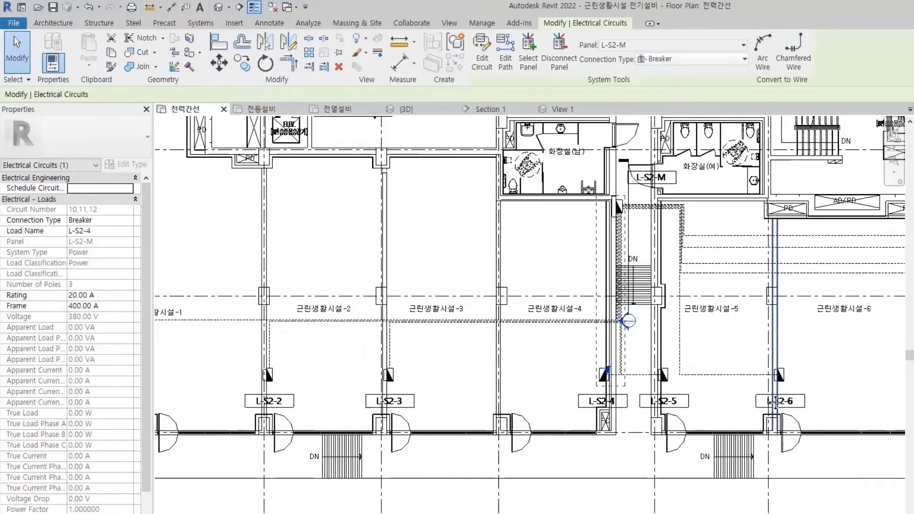
key(Escape)
Create power circuits for unit panels L-S2-5, L-S2-6 and L-S2-7
middle_drag(675, 388, 478, 388)
click(467, 376)
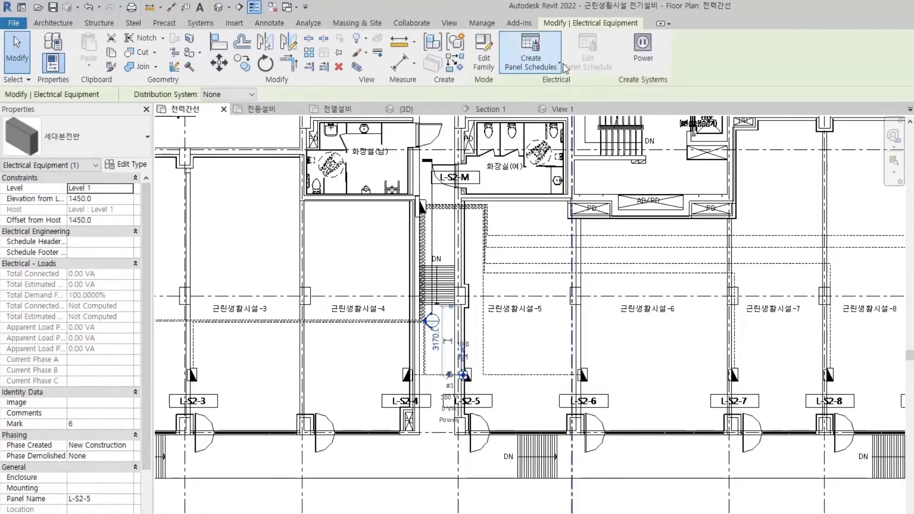
click(655, 51)
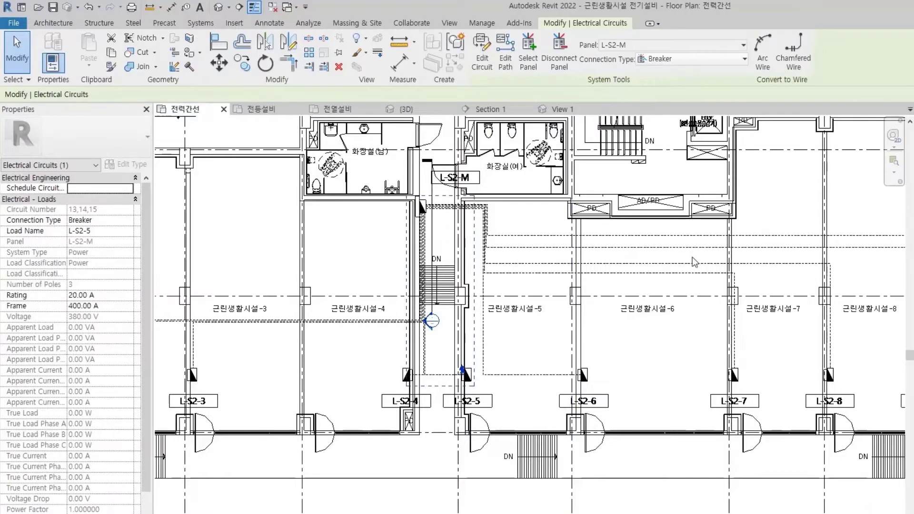
middle_drag(611, 378, 541, 377)
key(Escape)
click(511, 375)
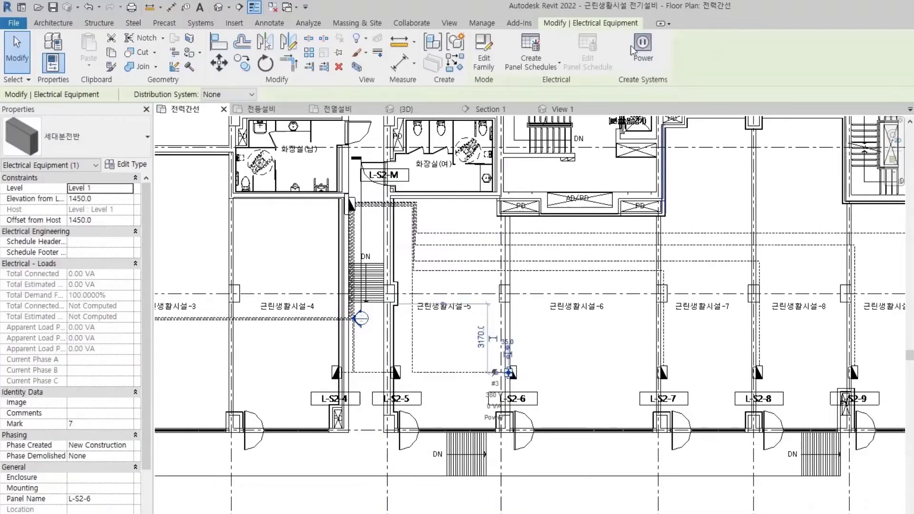
click(653, 54)
key(Escape)
click(660, 373)
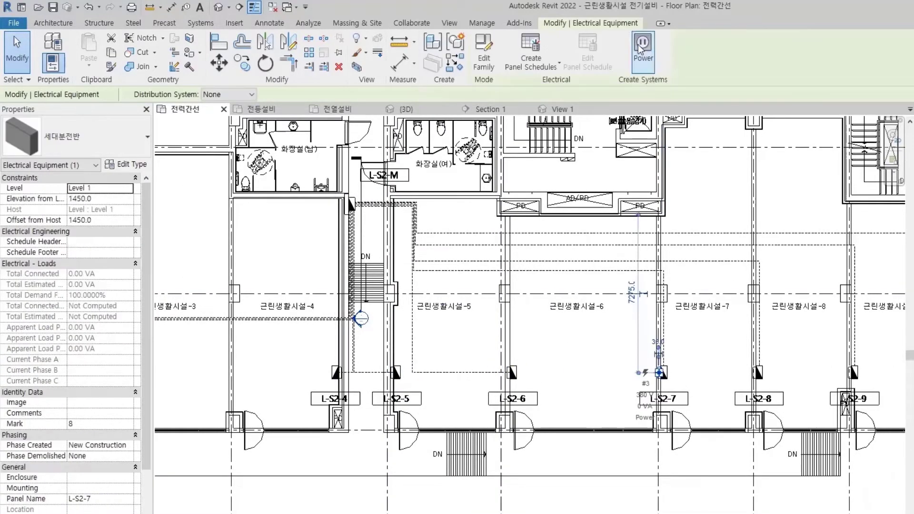
click(643, 47)
middle_drag(757, 305, 481, 305)
key(Escape)
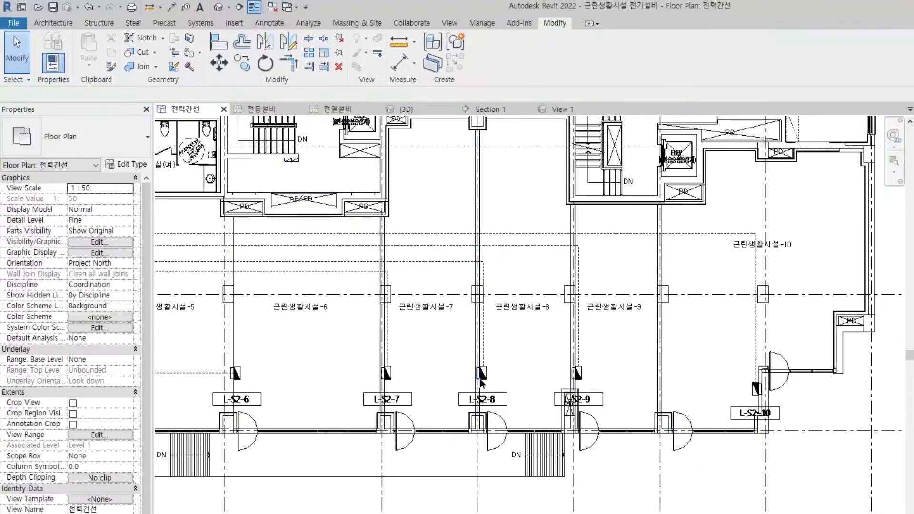
Create power circuits for unit panels L-S2-8, L-S2-9 and L-S2-10
click(479, 373)
click(643, 48)
key(Escape)
click(576, 372)
click(643, 48)
click(757, 388)
click(643, 47)
middle_drag(639, 373, 521, 354)
key(Escape)
scroll(574, 337, down, 5)
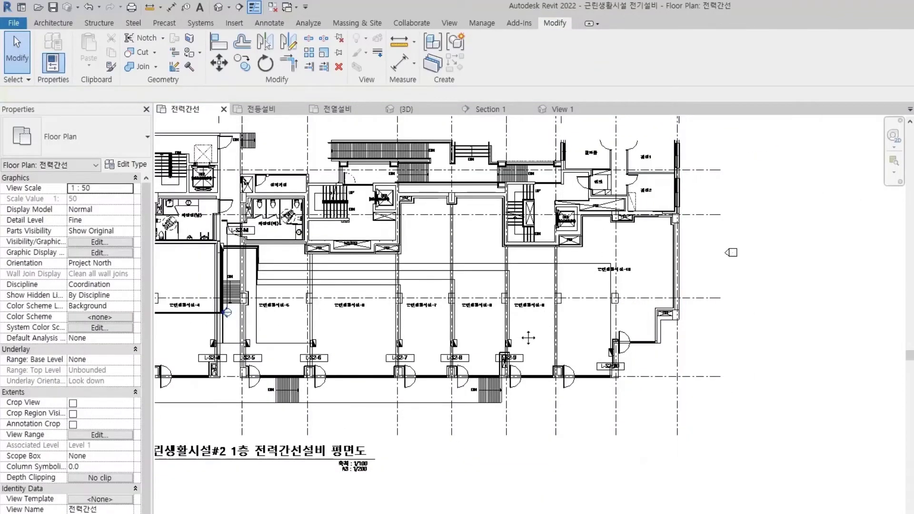
Create a panel schedule for main panel L-S2-M using the default template
scroll(321, 287, up, 2)
scroll(322, 287, up, 4)
scroll(321, 287, up, 2)
scroll(562, 293, up, 2)
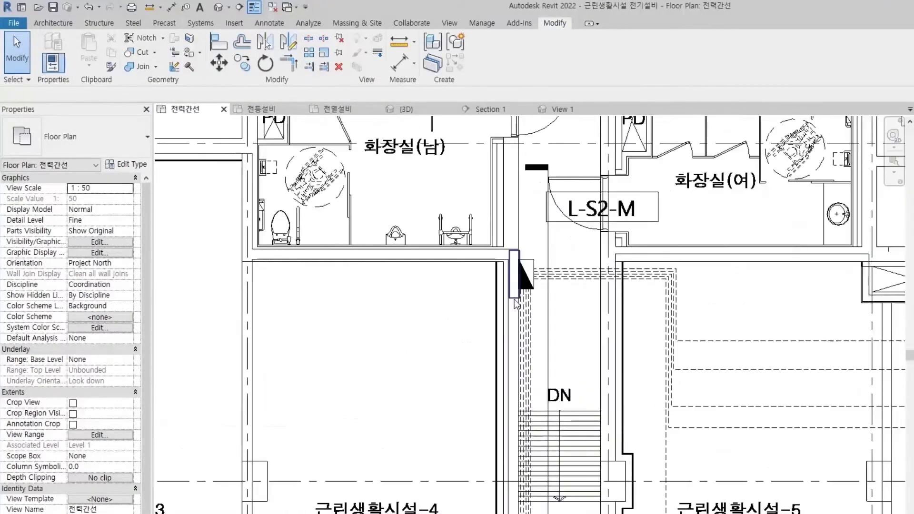
click(515, 283)
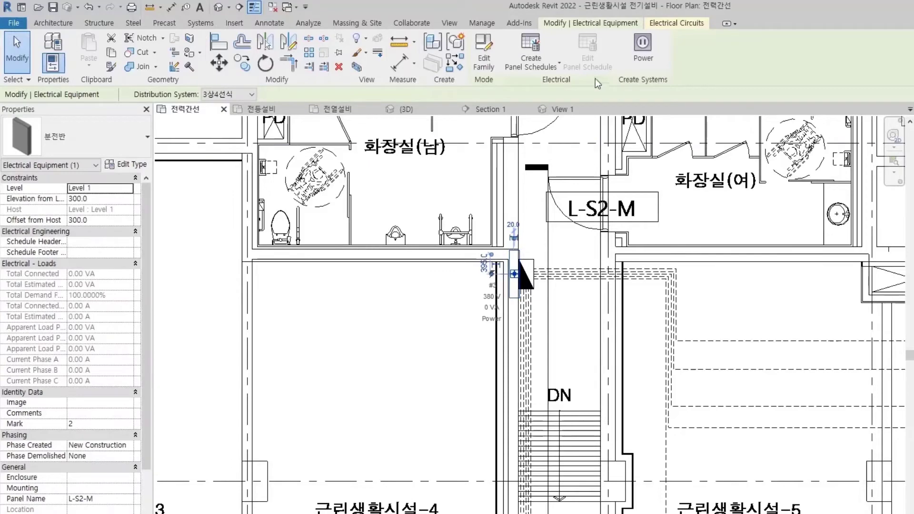
click(542, 65)
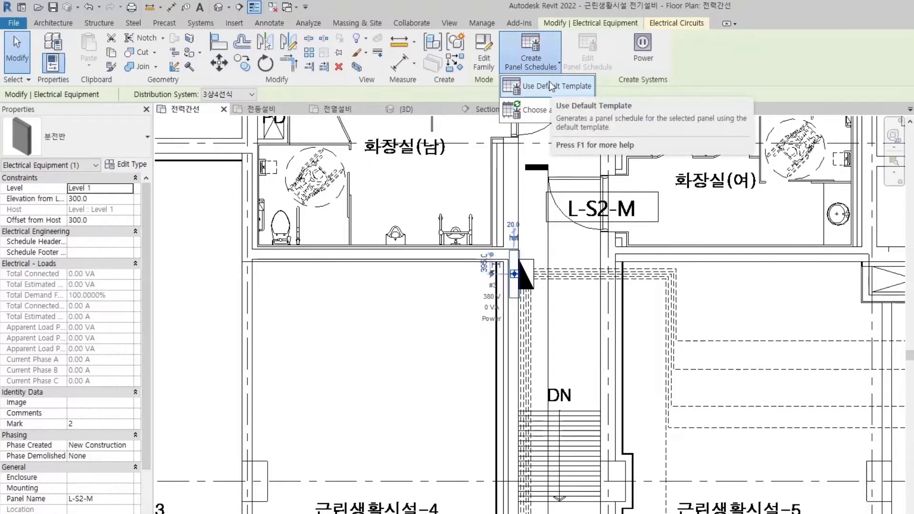
click(549, 86)
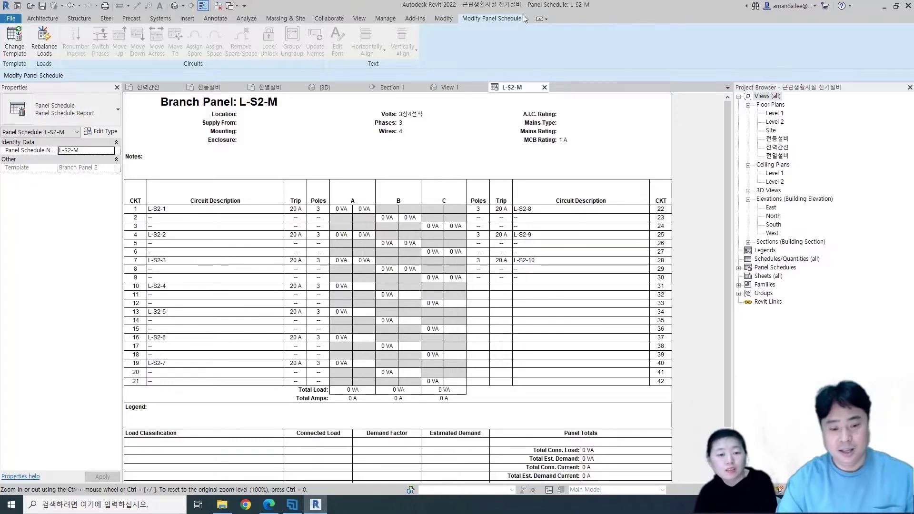
Close View 1 and answer the save prompt for 세대분전반, keeping the L-S2-M schedule open
click(481, 156)
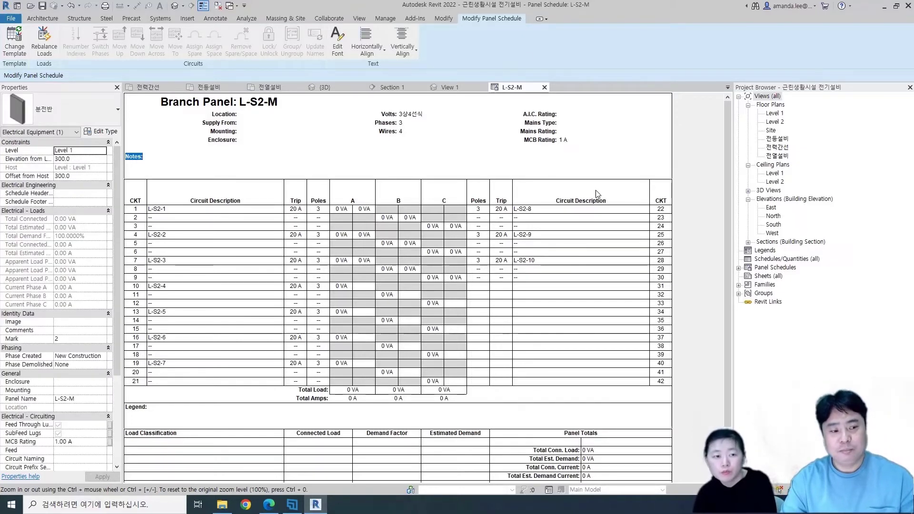
click(703, 207)
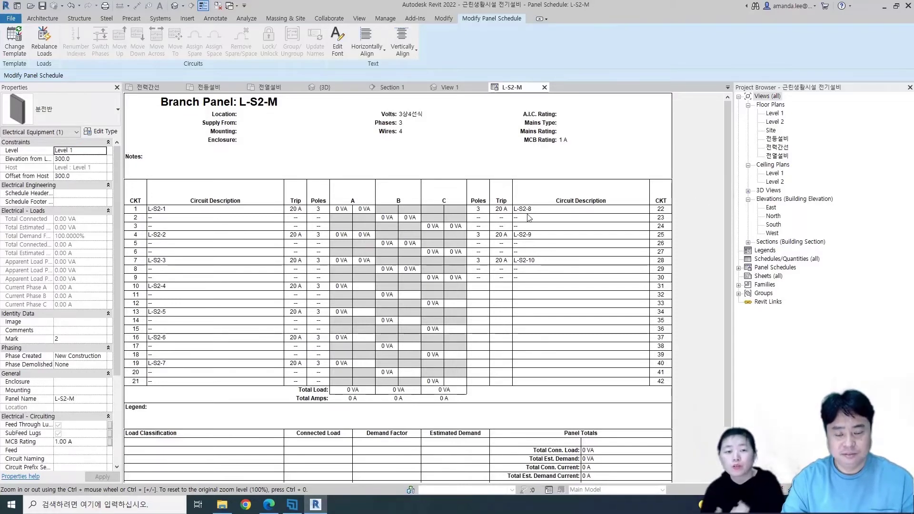
scroll(574, 276, down, 2)
scroll(576, 278, up, 2)
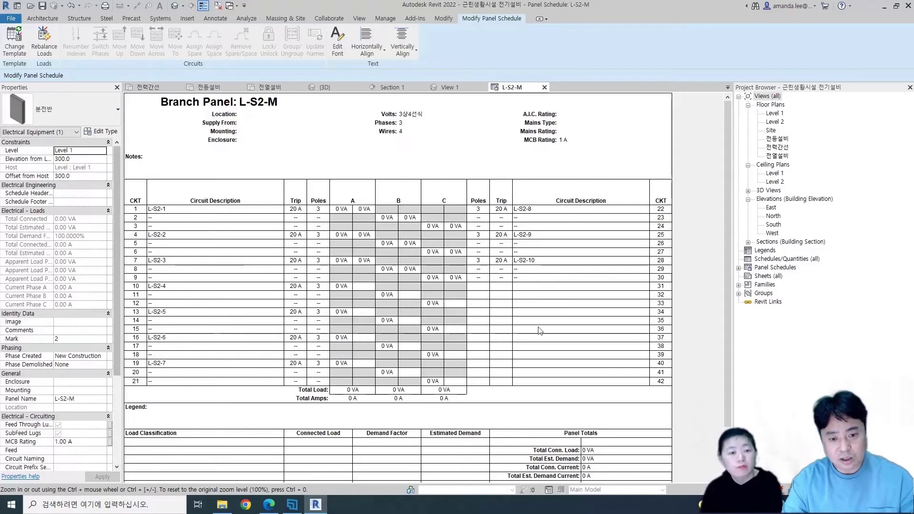
click(484, 88)
click(450, 260)
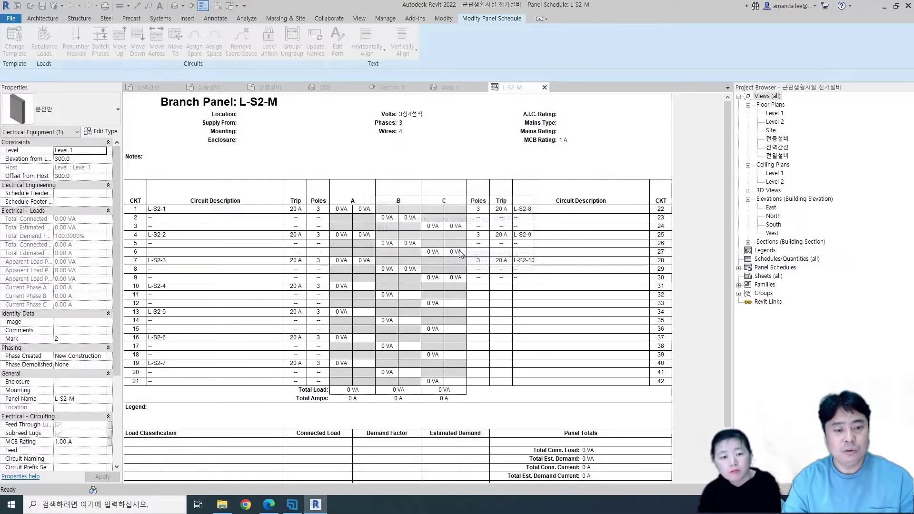
On the 전등설비 plan, place an LED평판조명 fixture with LF and move it onto the first b symbol
click(209, 87)
scroll(338, 304, up, 4)
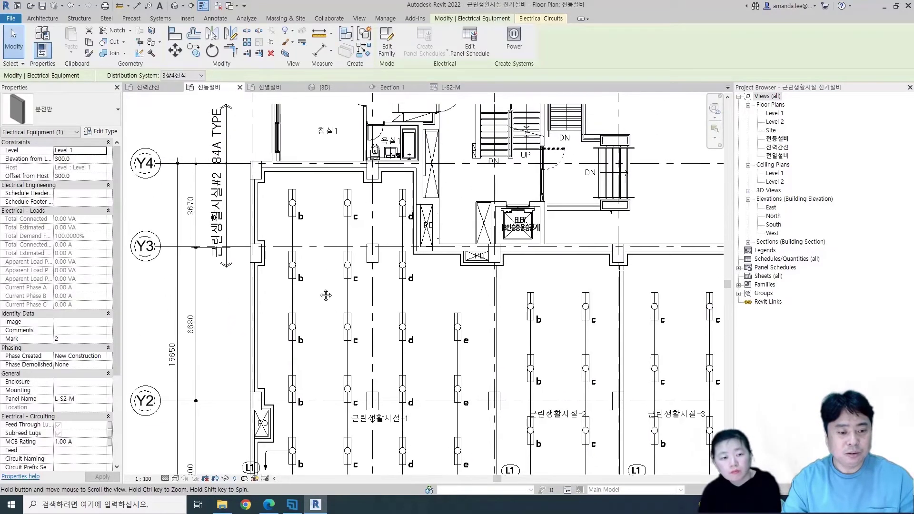
key(Escape)
key(l)
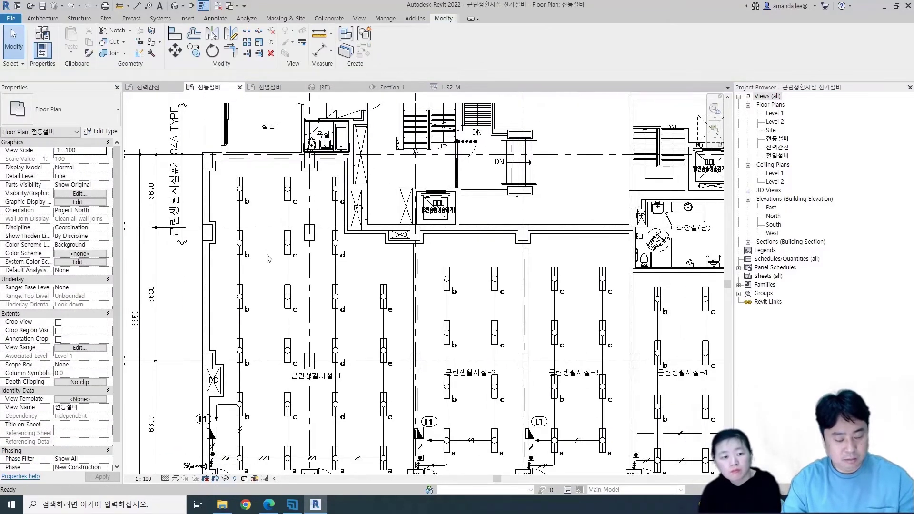
key(f)
scroll(247, 200, up, 3)
scroll(259, 188, up, 2)
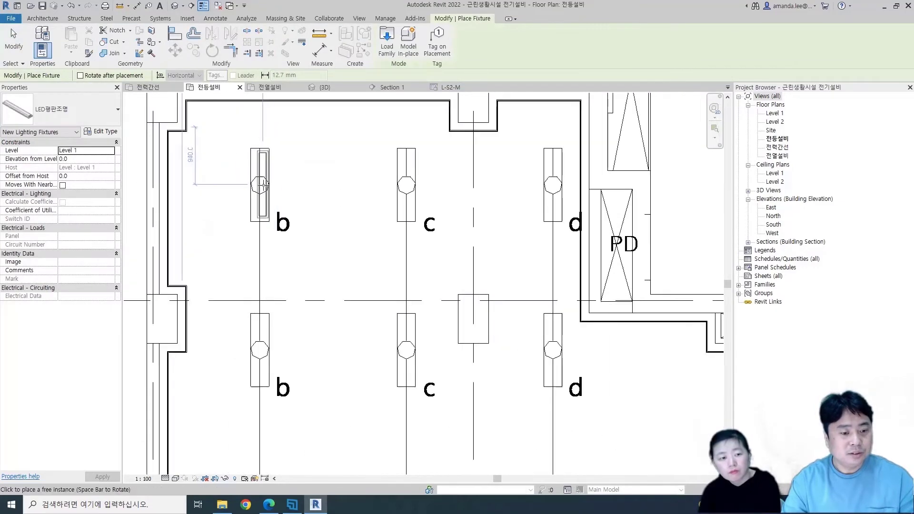
scroll(262, 186, up, 1)
click(301, 184)
key(Escape)
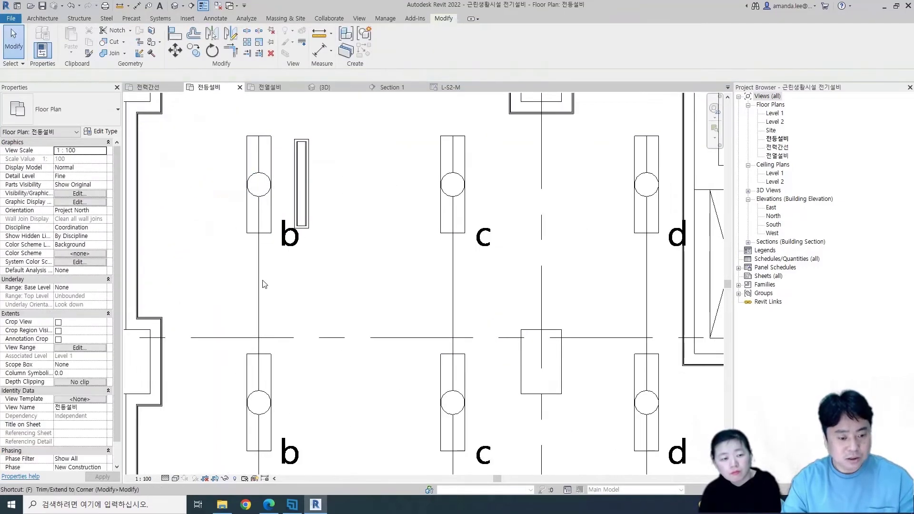
drag(302, 207, 259, 207)
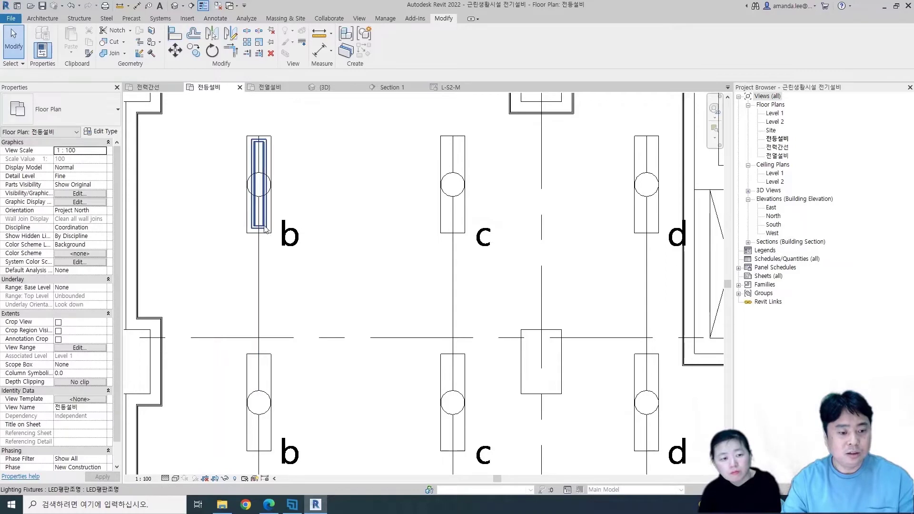
Set the LED panel light's Elevation from Level to 2700
click(265, 230)
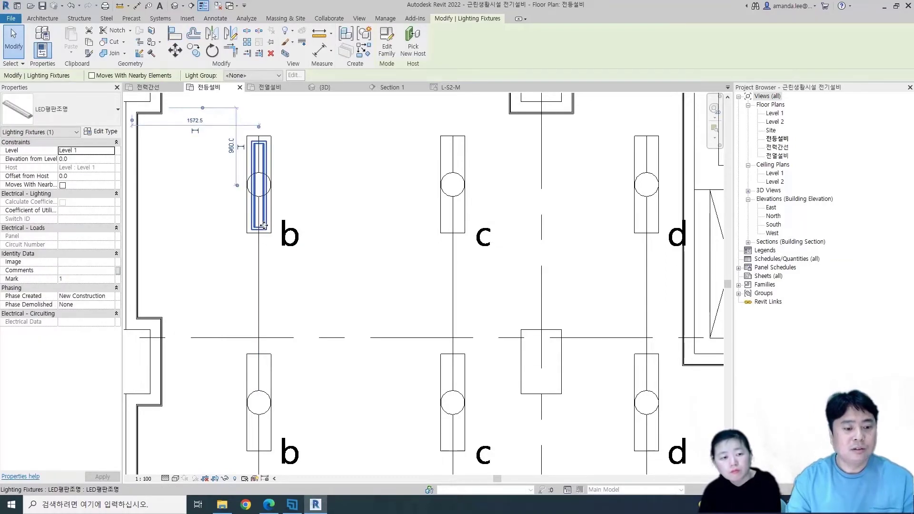
click(85, 159)
text(70)
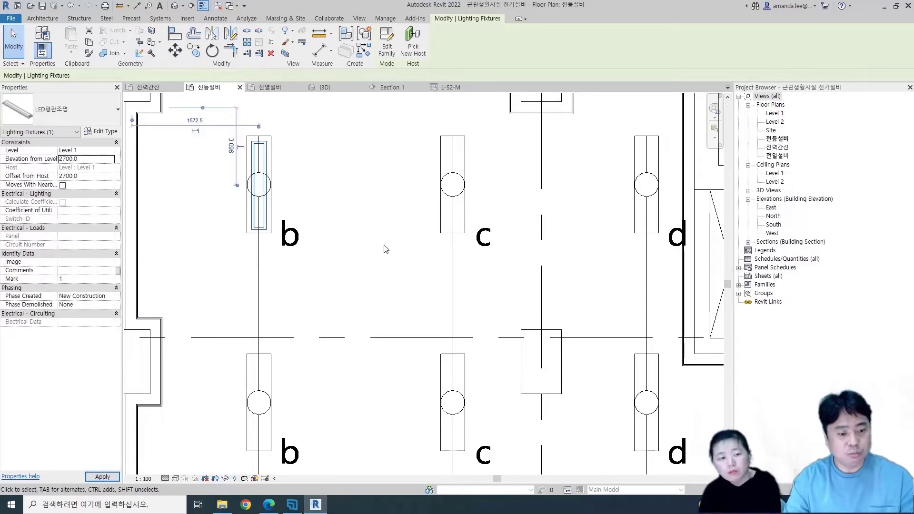
click(384, 249)
scroll(310, 262, down, 2)
scroll(281, 258, down, 1)
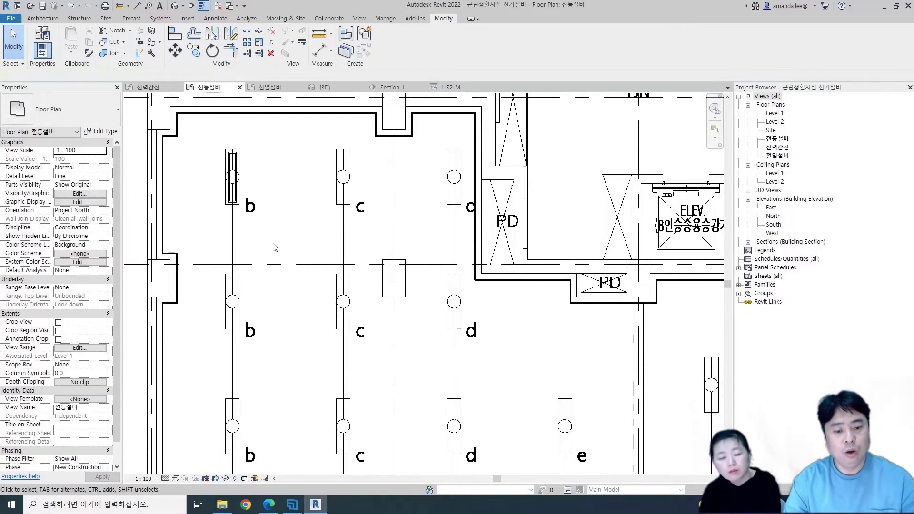
scroll(262, 240, down, 2)
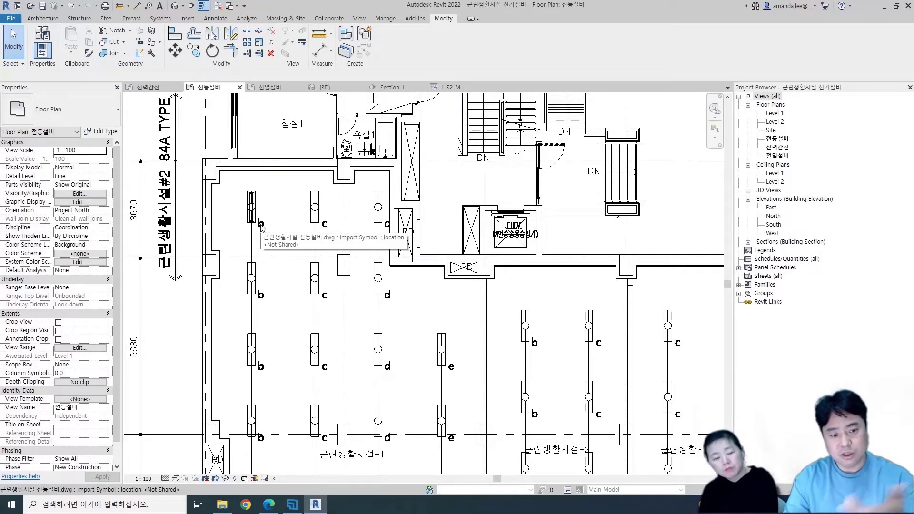
scroll(280, 230, up, 2)
scroll(271, 238, down, 2)
scroll(250, 236, up, 3)
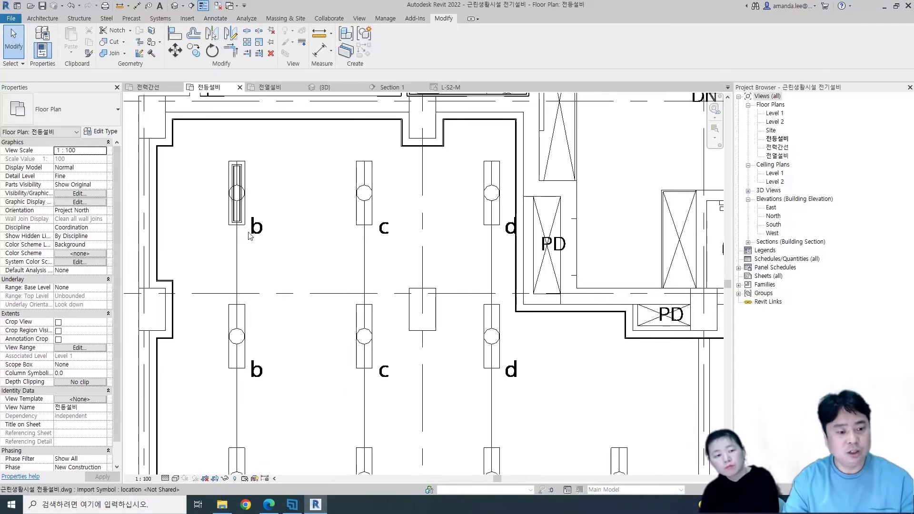
click(243, 229)
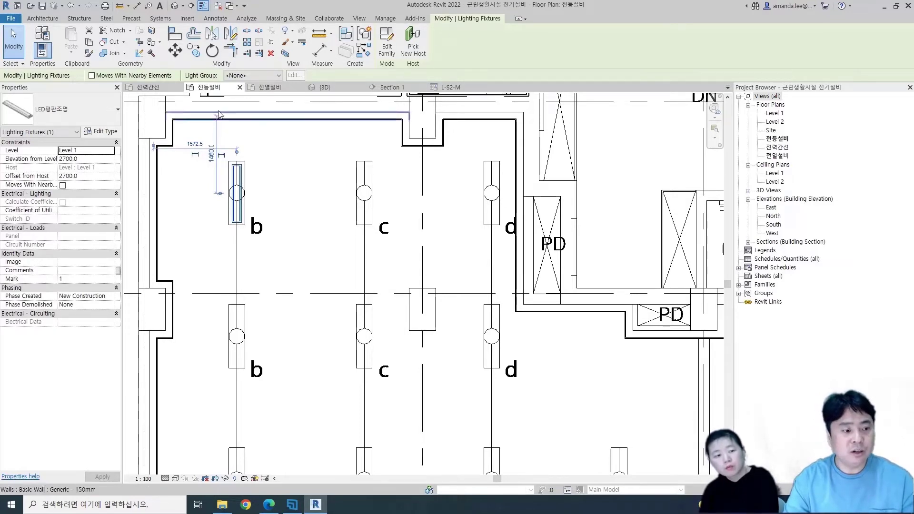
Edit the LED평판조명 family and view it shaded in a 3D angle
click(380, 34)
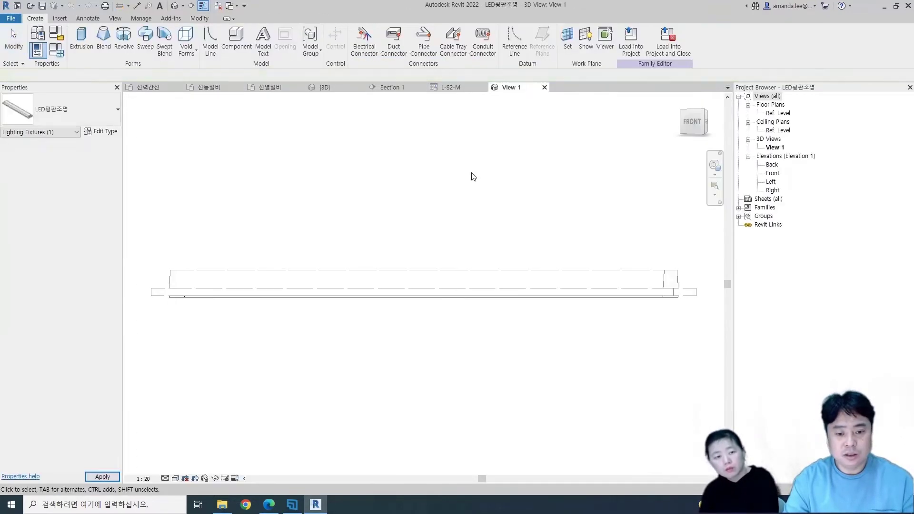
scroll(477, 257, down, 2)
click(175, 478)
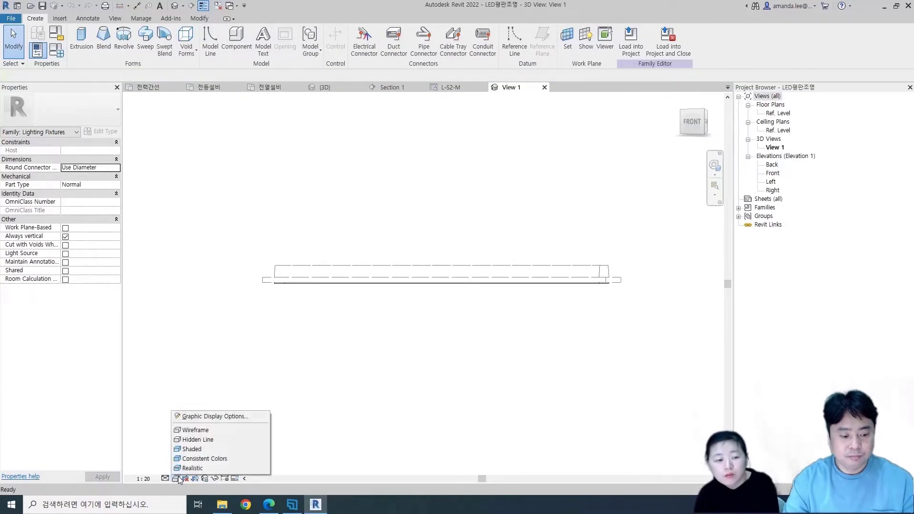
click(193, 447)
mouse_move(433, 361)
shift+middle_down()
mouse_move(416, 445)
mouse_move(347, 353)
shift+middle_up()
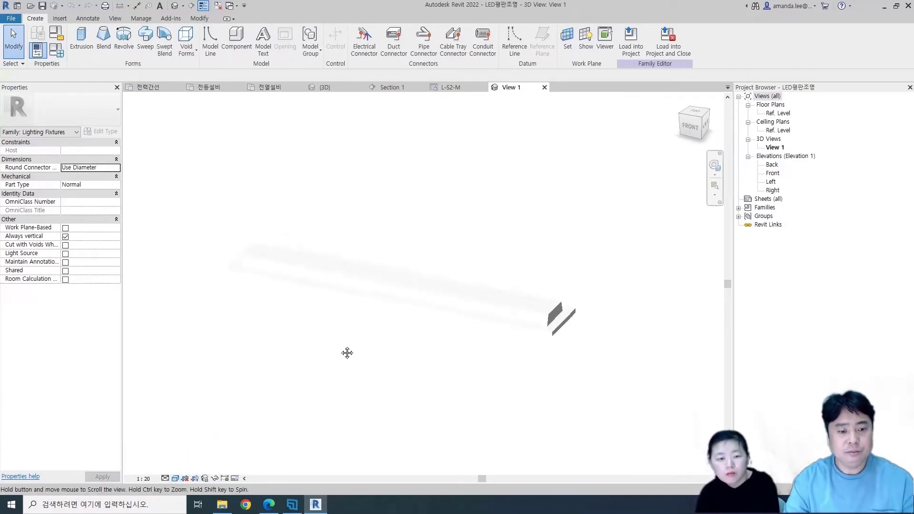
Add an electrical connector on the fixture's top face with 220 V and 50 VA apparent load
click(364, 48)
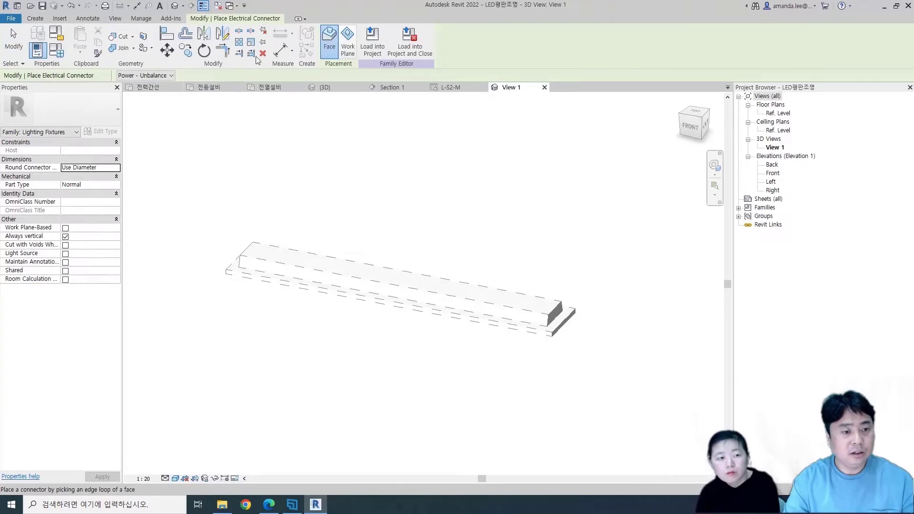
click(378, 264)
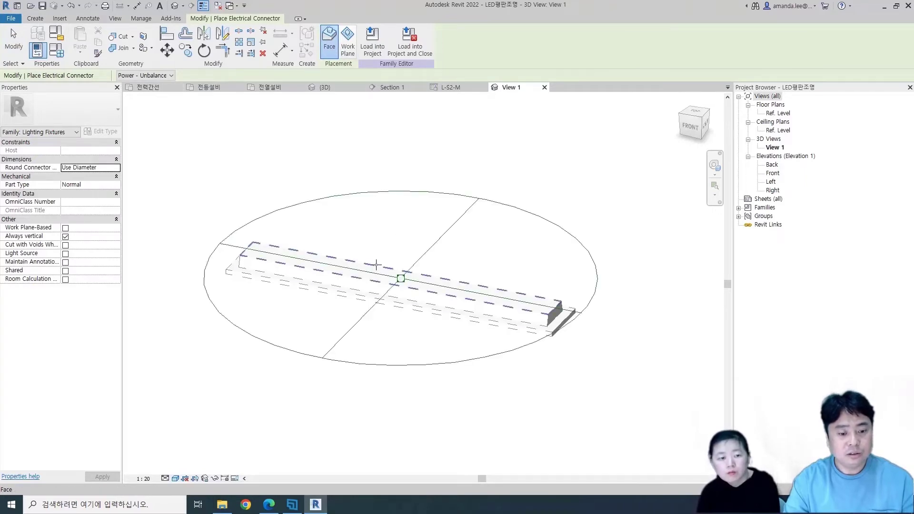
key(Escape)
click(333, 263)
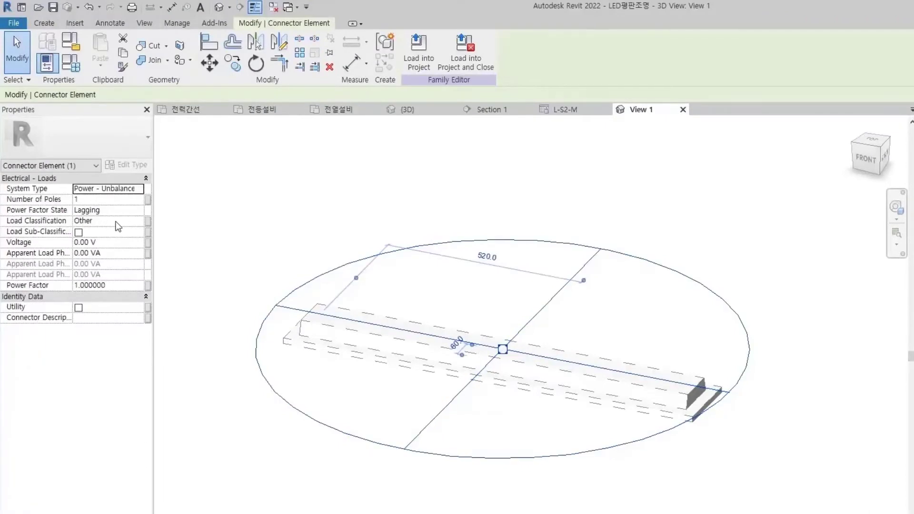
click(125, 238)
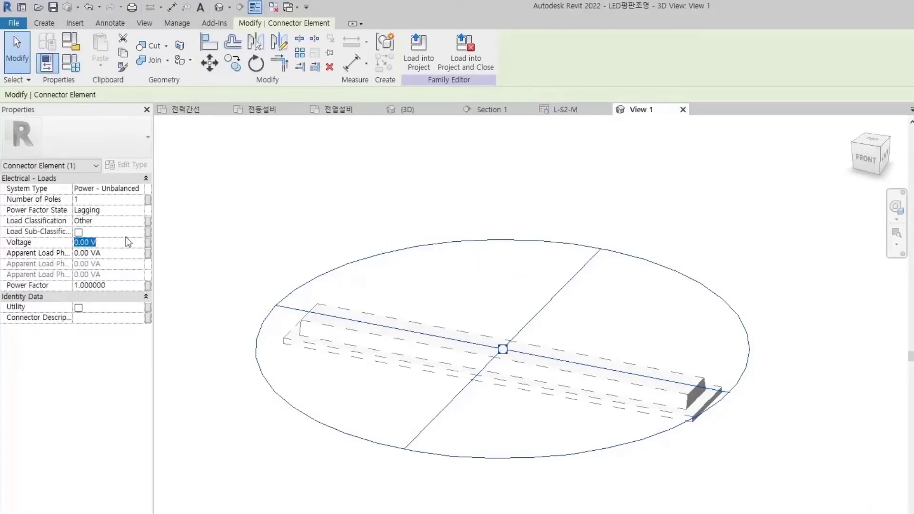
text(220)
key(Return)
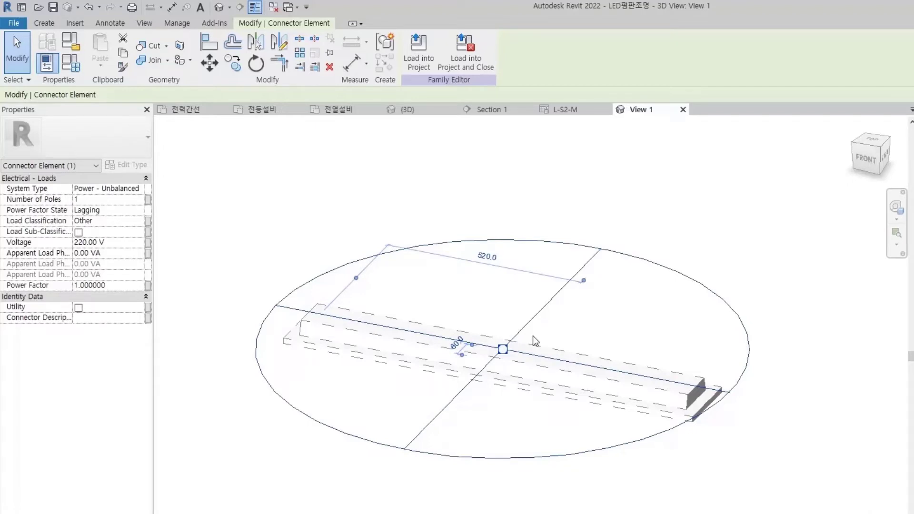
click(122, 253)
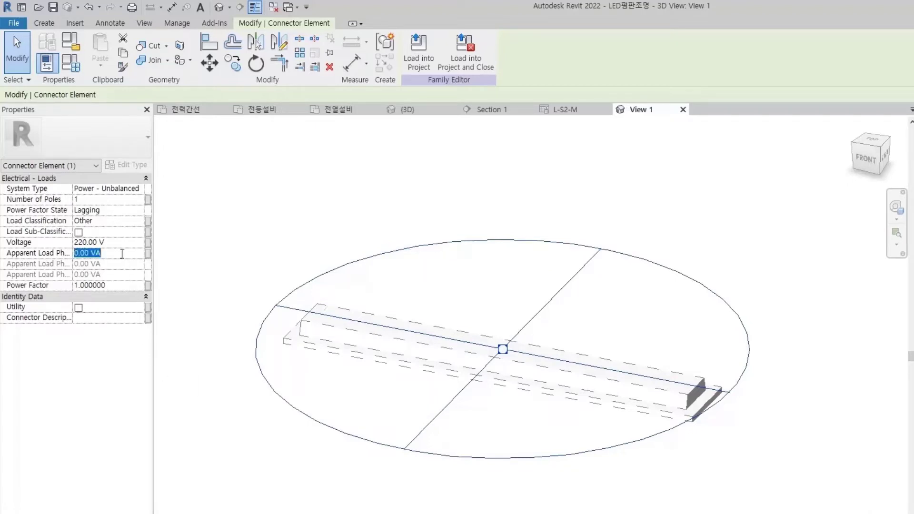
text(50)
key(Return)
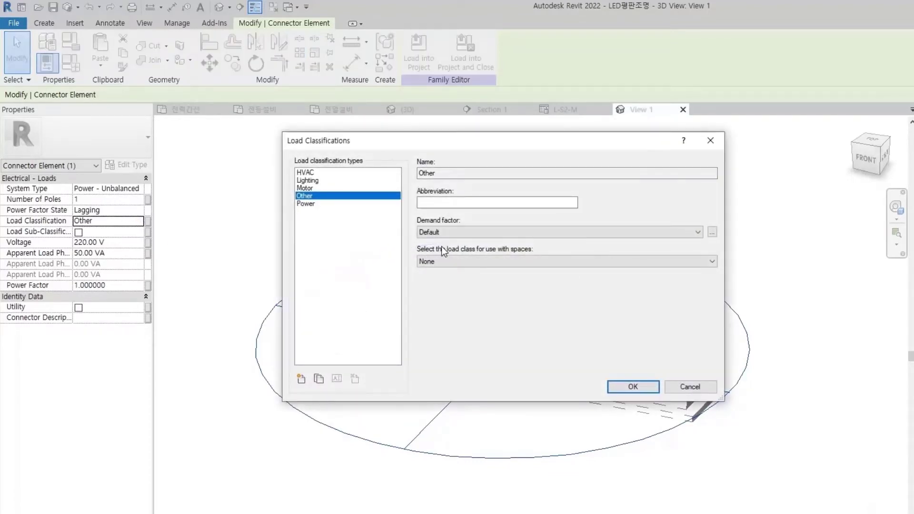
Set the Lighting load classification to use the Lighting space load class
click(447, 261)
click(434, 279)
click(623, 386)
click(668, 320)
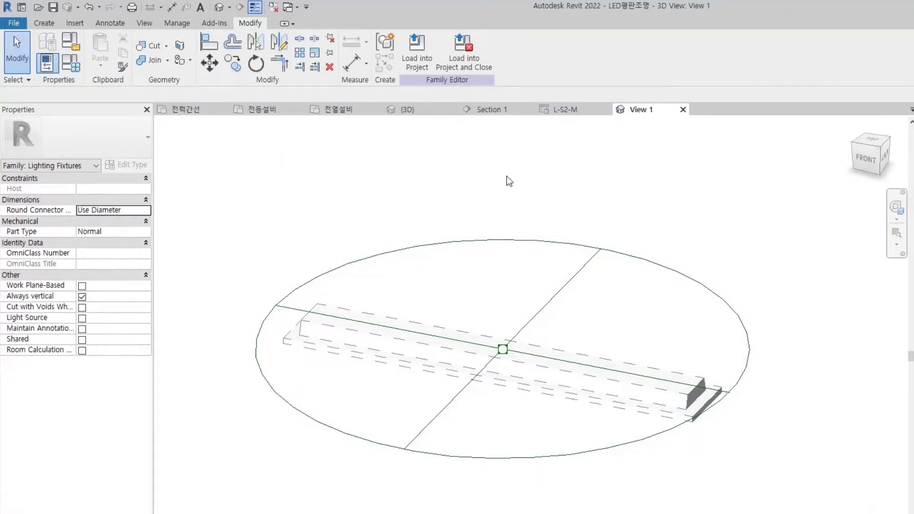
Load the LED평판조명 family into the project, overwriting the existing version
scroll(535, 196, down, 1)
scroll(535, 196, down, 1)
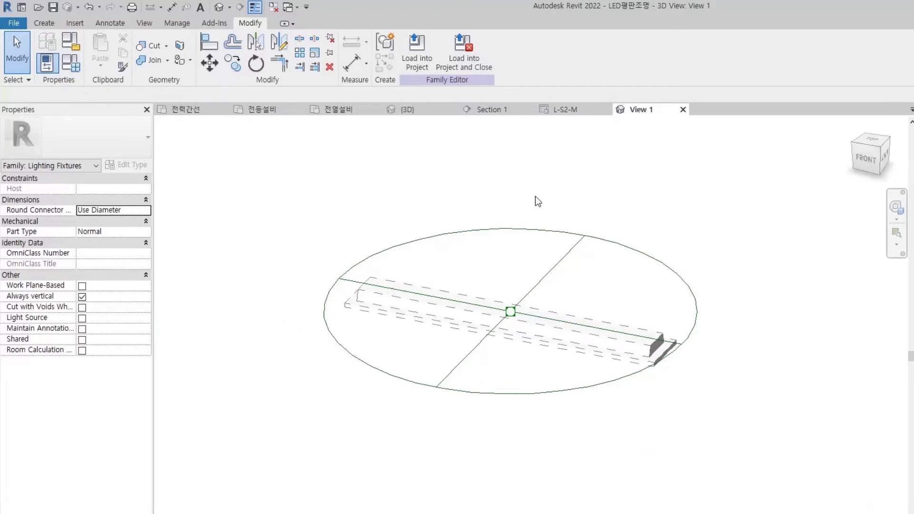
click(430, 64)
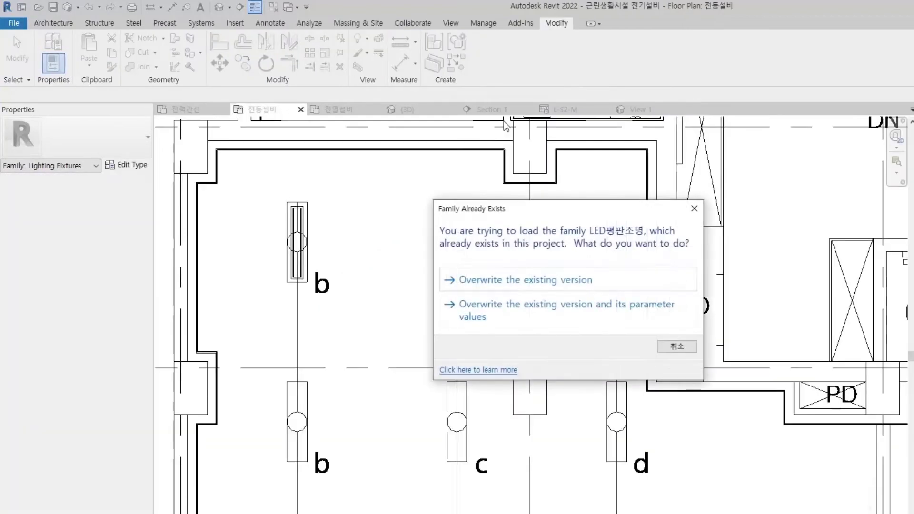
click(535, 273)
click(299, 257)
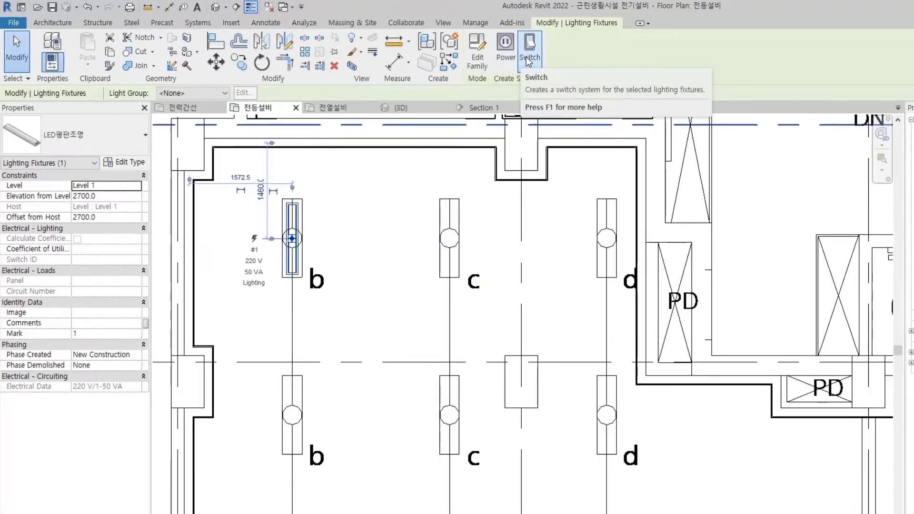
mouse_move(428, 39)
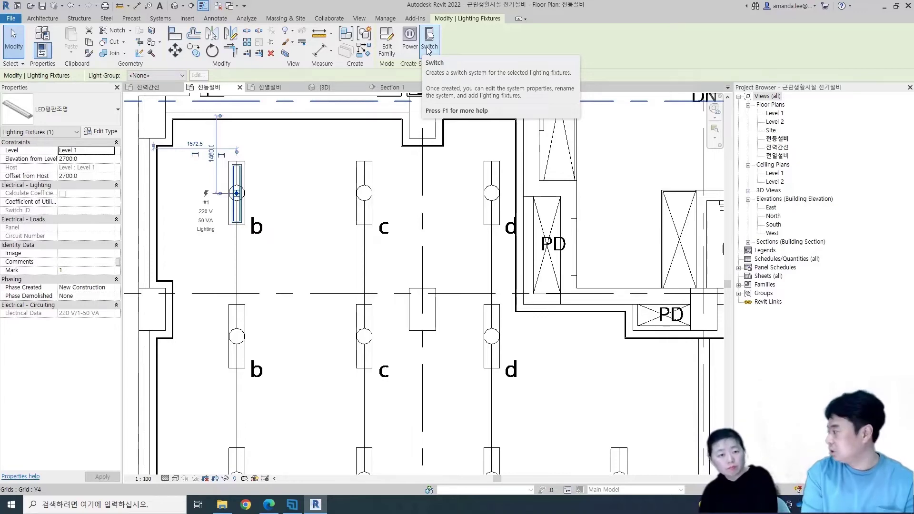
click(466, 204)
scroll(467, 204, down, 3)
scroll(420, 200, down, 2)
scroll(420, 200, down, 2)
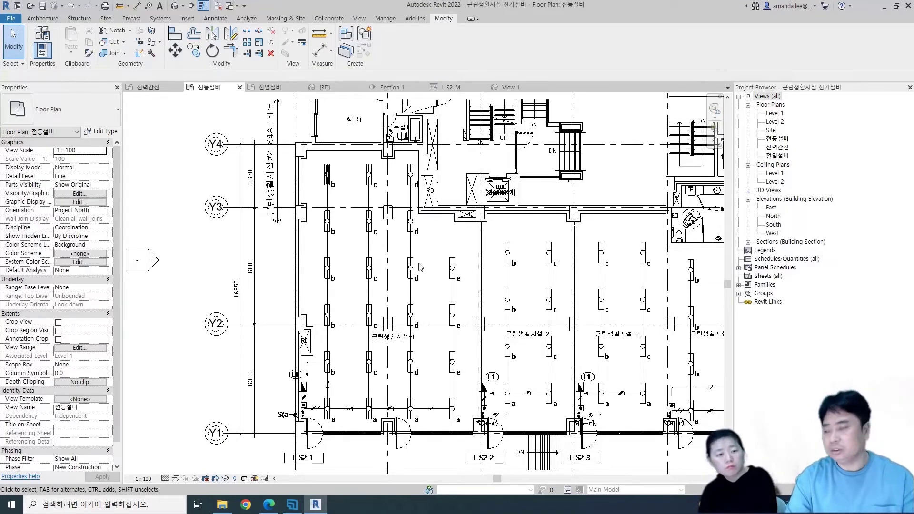
Copy the top-left column-b LED fixture down to the fixture position below it
middle_drag(416, 265, 359, 272)
scroll(265, 193, up, 5)
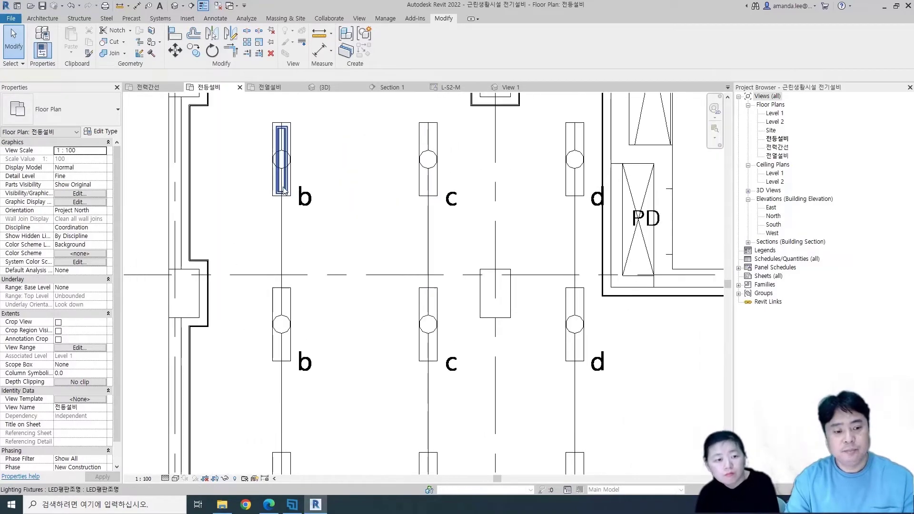
click(292, 192)
key(c)
key(o)
scroll(262, 188, up, 2)
click(261, 185)
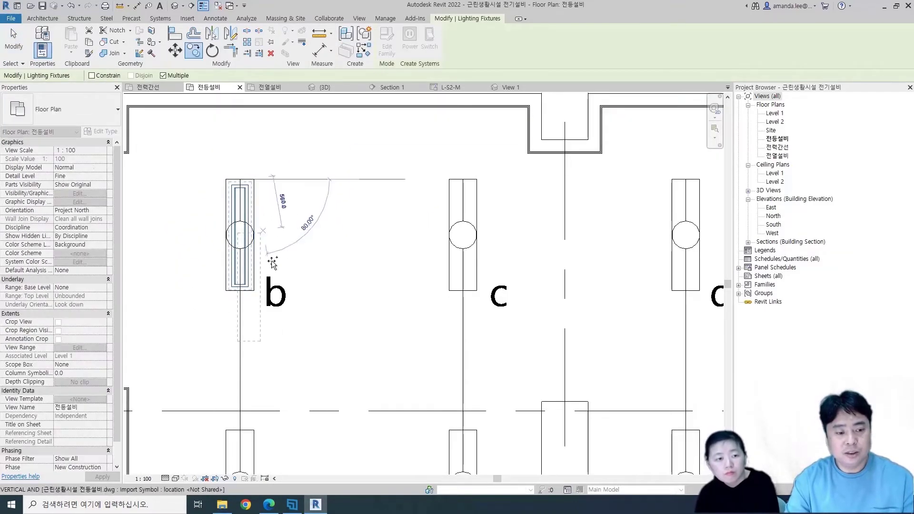
scroll(307, 257, down, 1)
scroll(281, 261, down, 1)
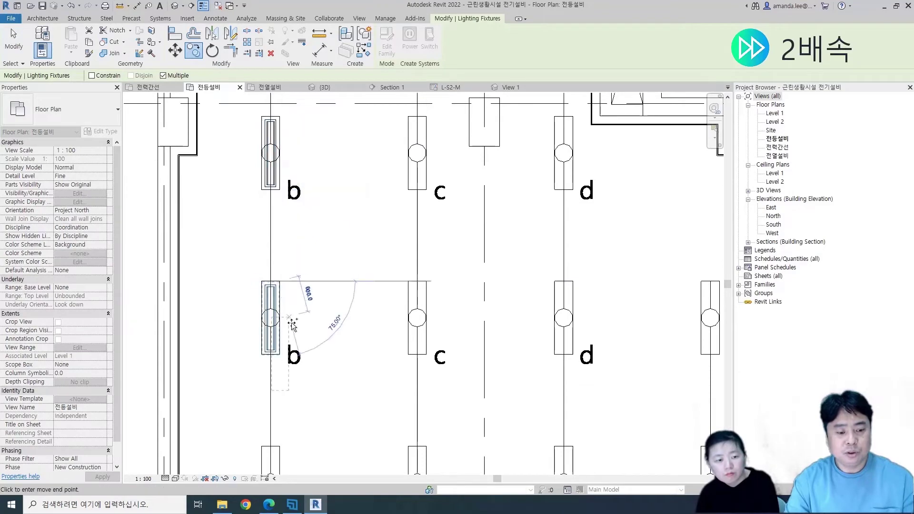
scroll(293, 266, down, 1)
click(292, 267)
middle_drag(294, 391, 290, 213)
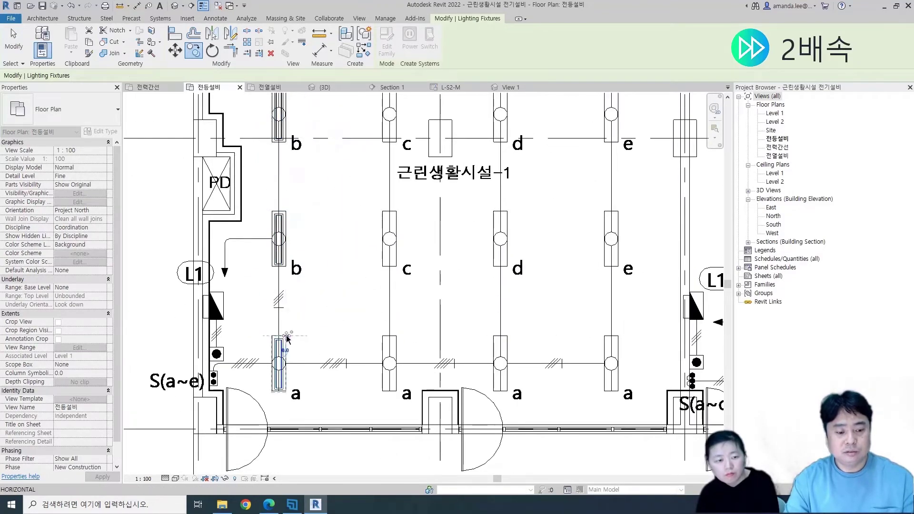
key(Escape)
Copy all column-b fixtures across to columns c, d and e in unit 1
scroll(286, 336, down, 3)
scroll(285, 309, down, 1)
drag(284, 121, 320, 441)
scroll(305, 309, up, 3)
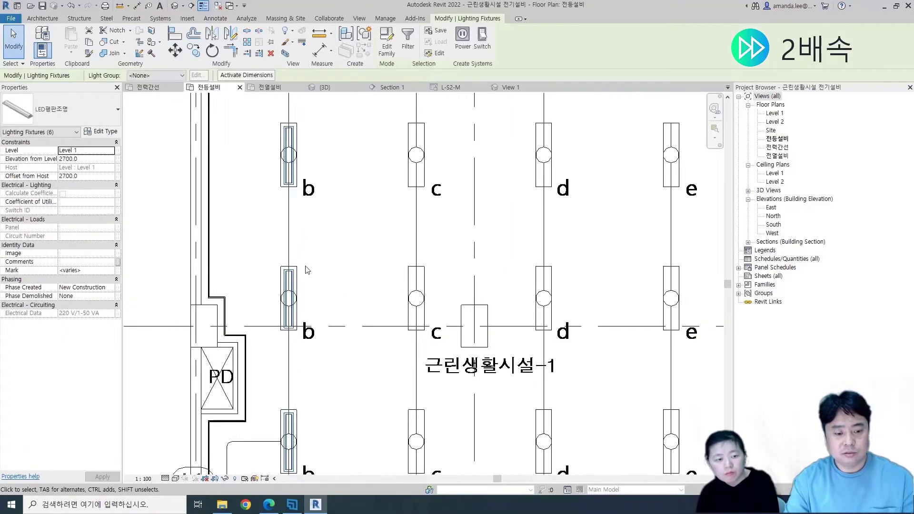
key(c)
key(c)
click(296, 266)
click(424, 266)
click(552, 265)
click(679, 266)
scroll(679, 265, down, 2)
scroll(618, 295, down, 2)
key(Escape)
key(Escape)
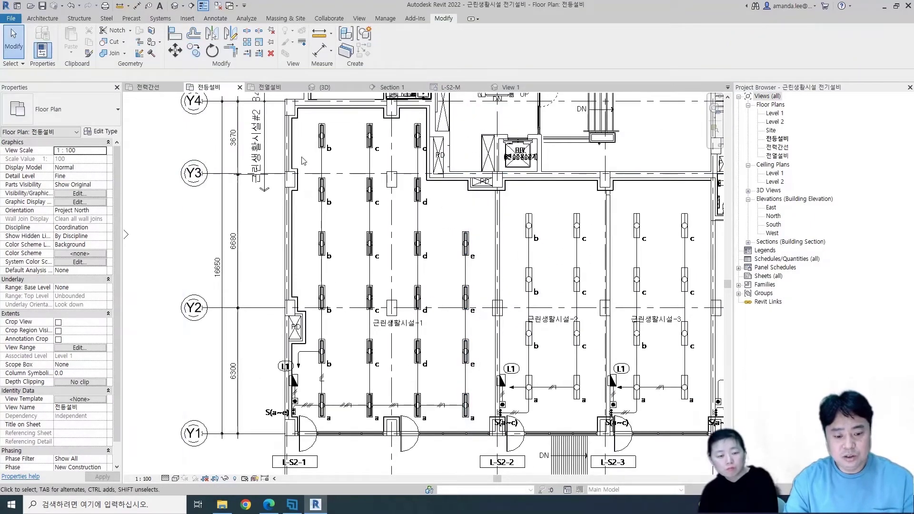
Copy the selected fixtures into unit 근린생활시설-2
middle_drag(493, 406, 409, 394)
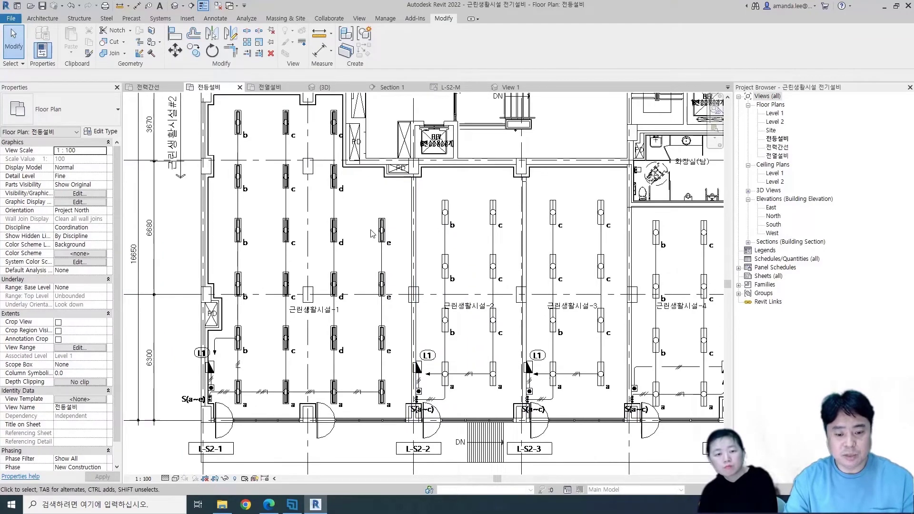
scroll(404, 201, up, 3)
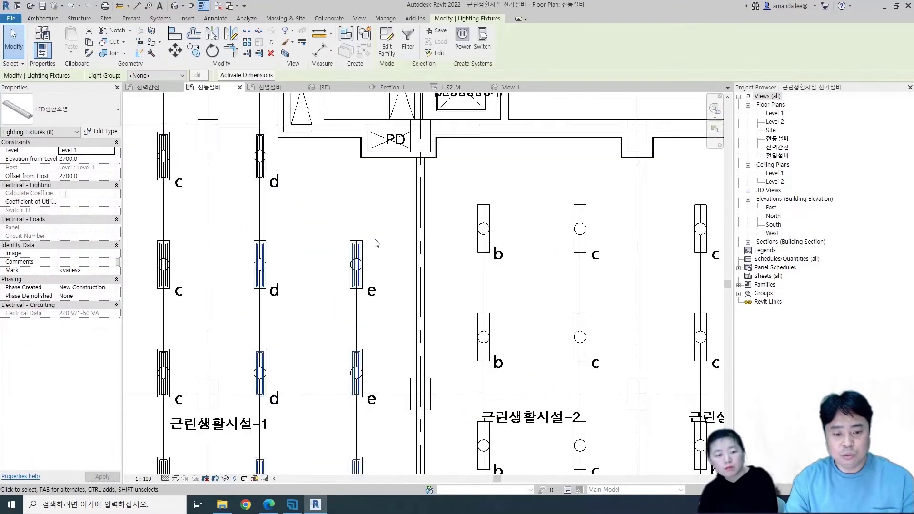
key(c)
key(c)
click(360, 241)
scroll(630, 203, up, 2)
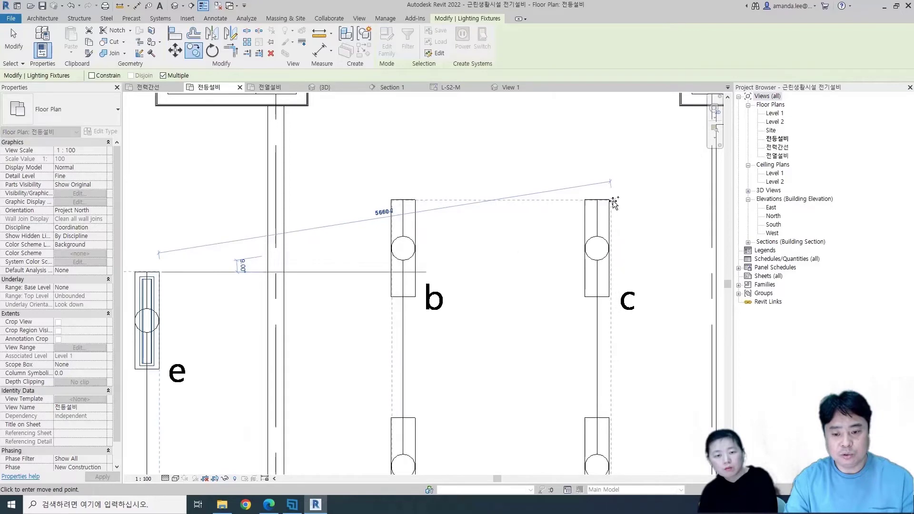
scroll(592, 228, up, 1)
key(Escape)
scroll(395, 265, down, 2)
key(c)
key(c)
scroll(333, 261, up, 2)
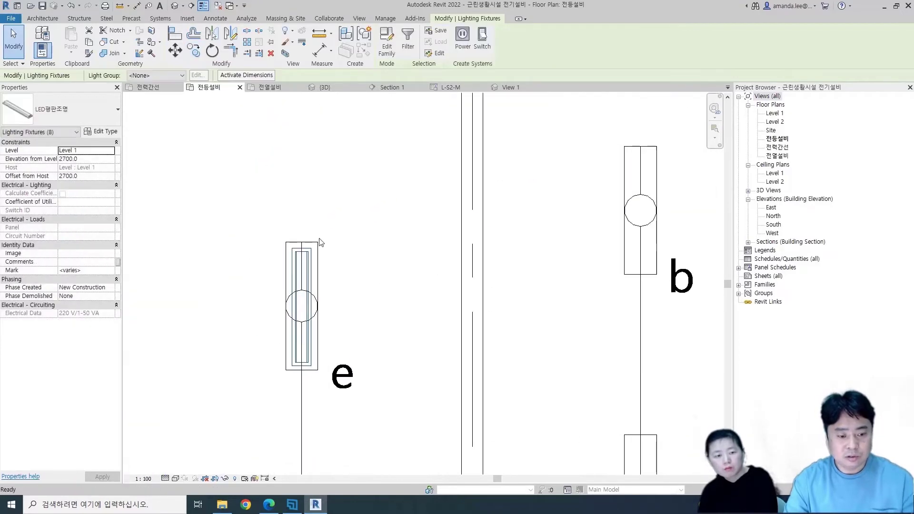
scroll(568, 271, down, 2)
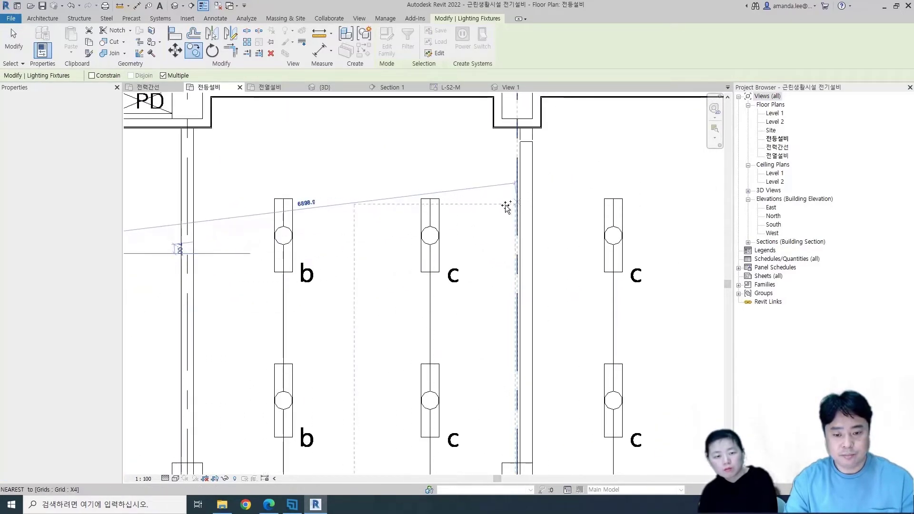
click(439, 199)
Place another copy of the fixtures into unit 근린생활시설-3
scroll(547, 328, down, 2)
scroll(418, 255, down, 1)
scroll(548, 204, up, 3)
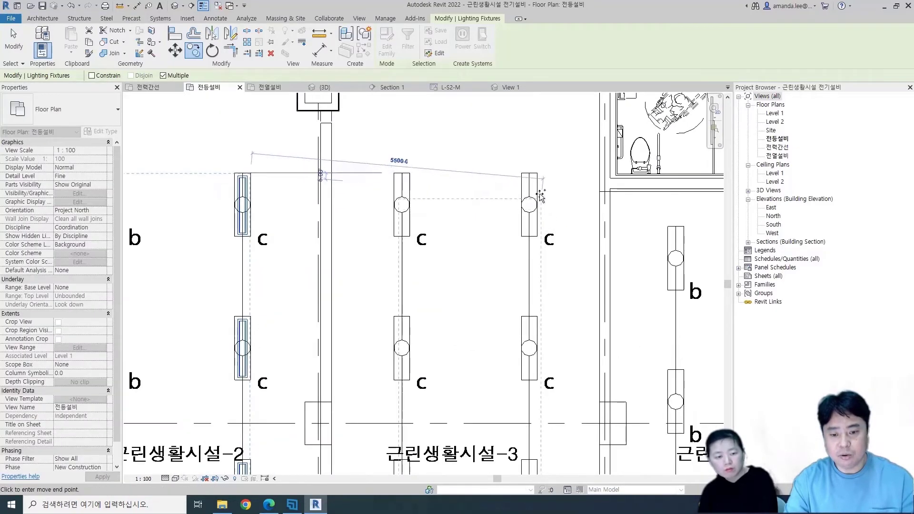
click(538, 174)
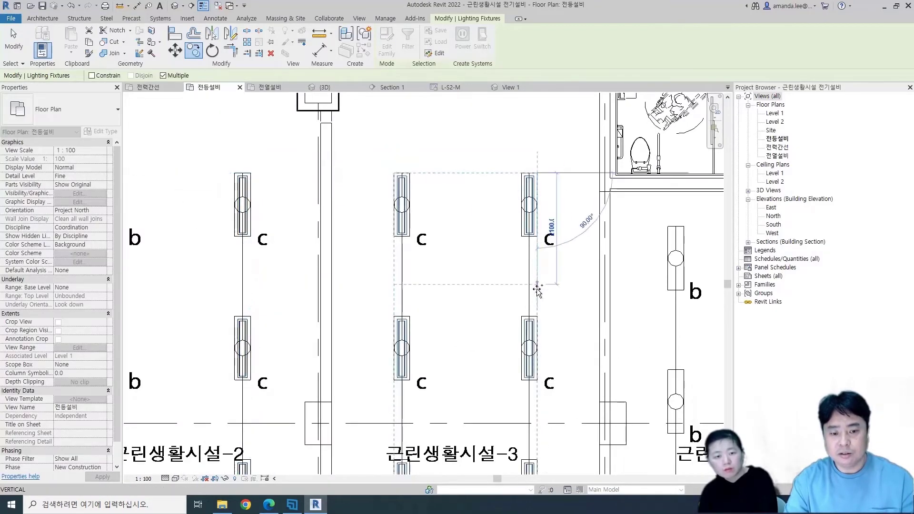
scroll(538, 175, down, 3)
Pan across the plan to review units 4 through 9
mouse_move(323, 273)
middle_down()
mouse_move(417, 103)
mouse_move(613, 204)
middle_up()
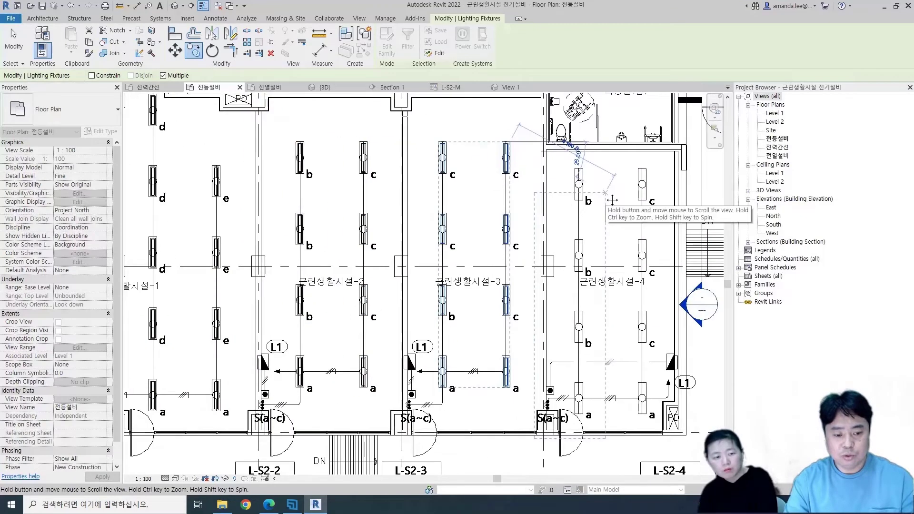
scroll(484, 151, up, 2)
scroll(484, 151, up, 2)
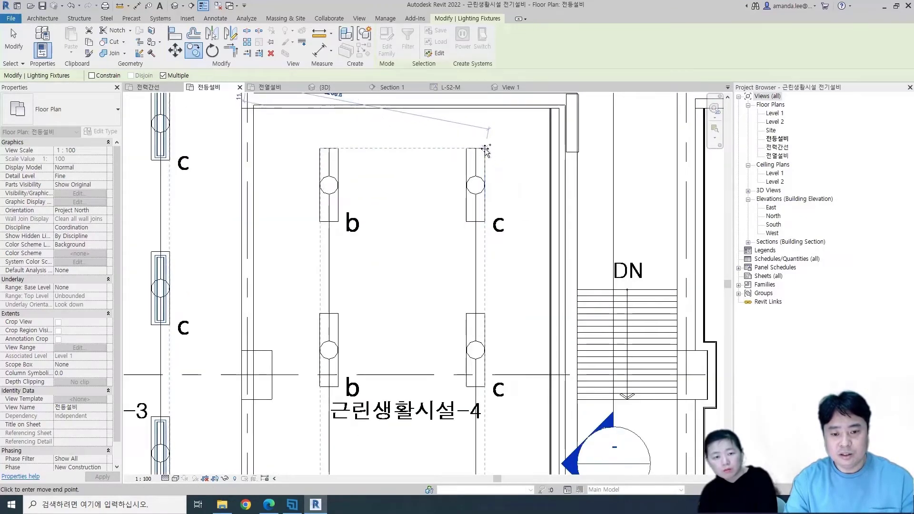
scroll(486, 150, down, 2)
scroll(483, 165, down, 3)
middle_drag(457, 229, 407, 258)
scroll(409, 143, up, 2)
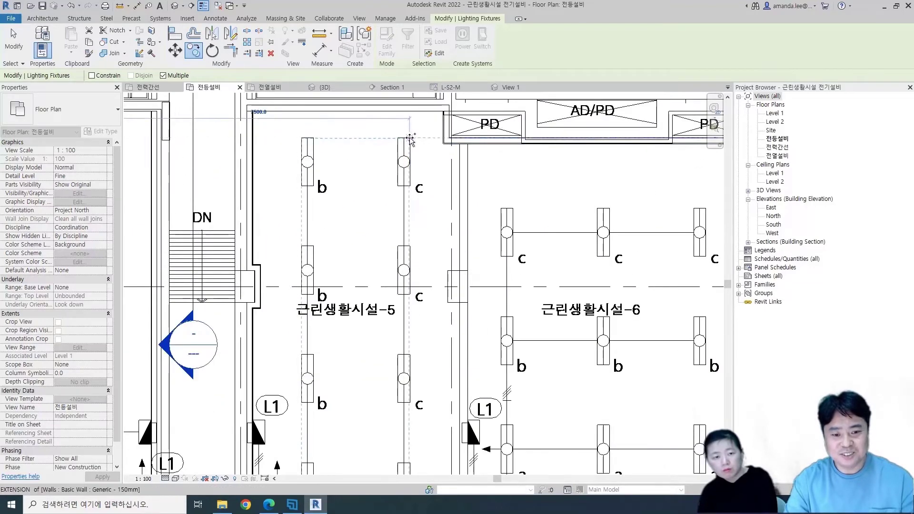
scroll(413, 200, down, 2)
middle_drag(659, 321, 290, 309)
middle_drag(305, 119, 308, 210)
scroll(306, 179, up, 2)
Drop the moved fixture group at the snapped endpoint and clear the selection
click(304, 184)
scroll(304, 184, down, 2)
key(Escape)
scroll(276, 179, up, 2)
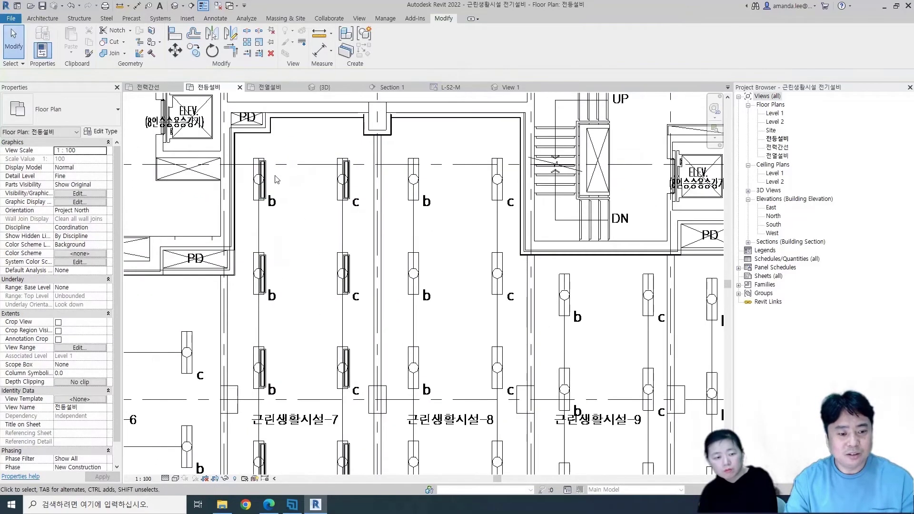
Box-select the unit 7 LED panel lights, adding two more lights to the selection
drag(240, 147, 371, 417)
drag(379, 481, 379, 482)
scroll(371, 214, down, 2)
scroll(333, 452, up, 2)
drag(280, 275, 413, 372)
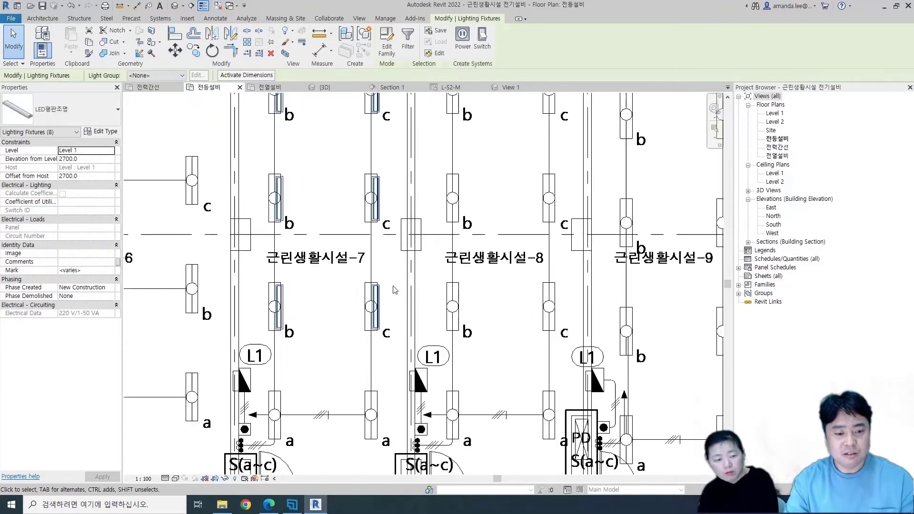
scroll(398, 338, down, 2)
scroll(399, 338, down, 1)
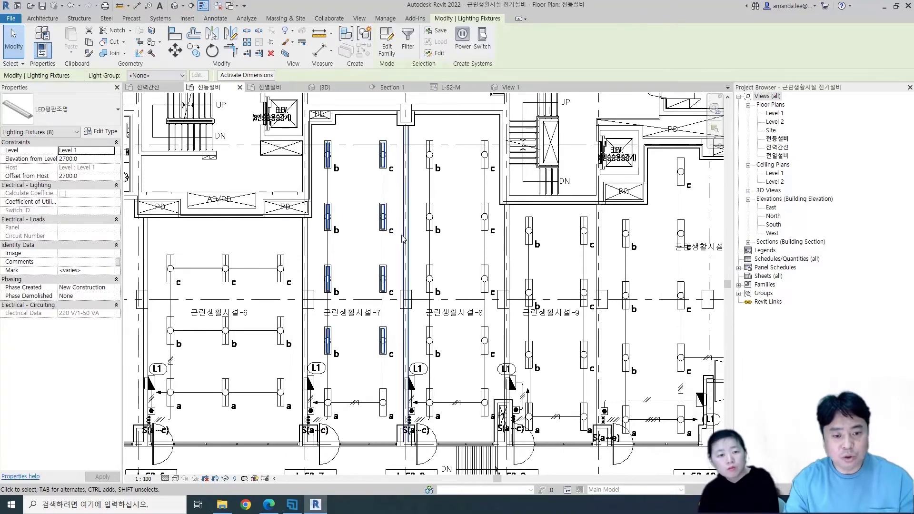
scroll(380, 181, up, 2)
key(Escape)
scroll(361, 190, down, 3)
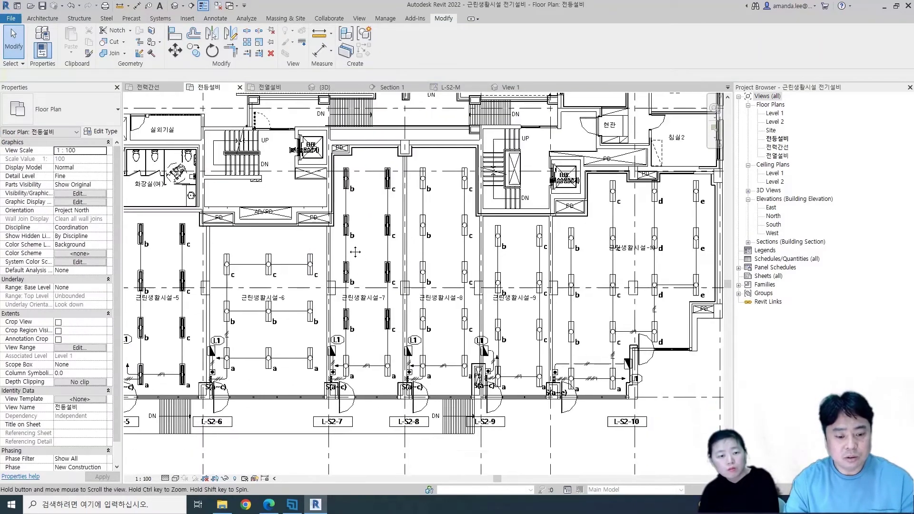
scroll(318, 201, up, 2)
scroll(390, 209, up, 2)
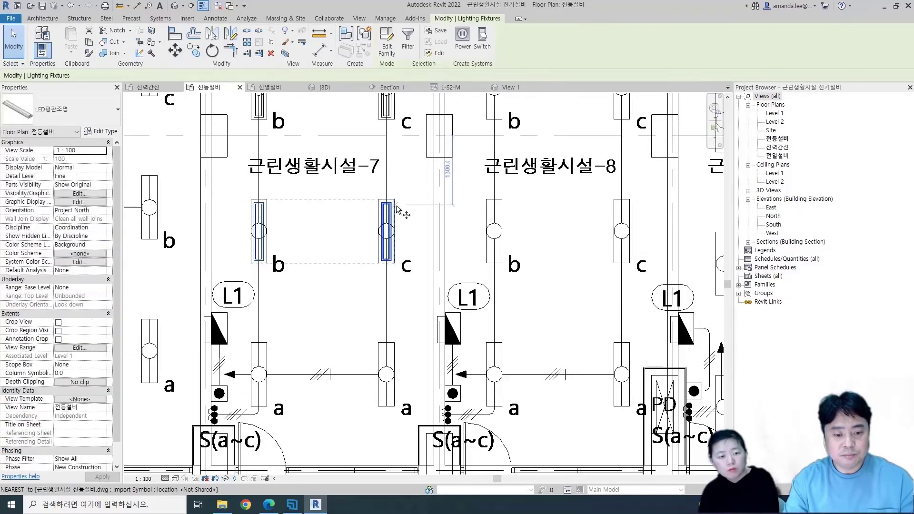
Copy the selected lights (CO) from a fixture onto the next two fixture positions
key(c)
key(o)
click(398, 199)
click(402, 339)
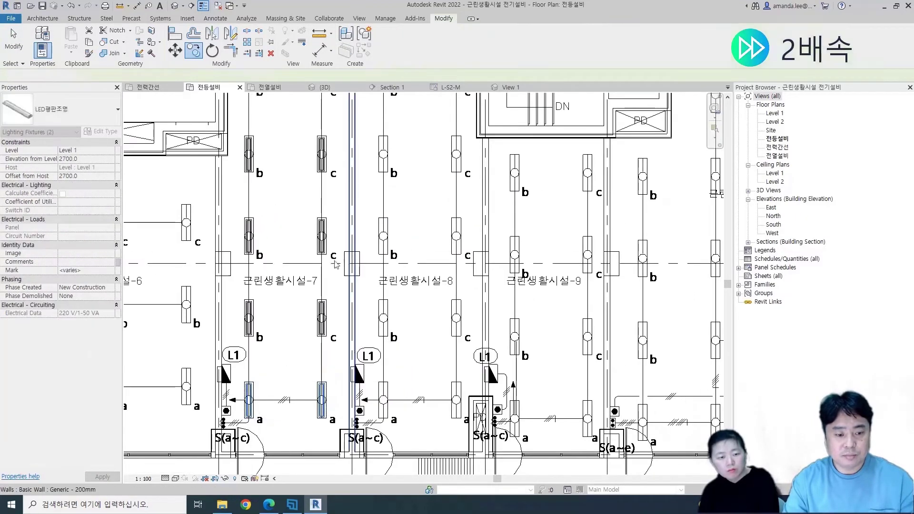
scroll(401, 339, down, 3)
scroll(342, 196, up, 3)
scroll(341, 197, up, 2)
click(514, 202)
scroll(362, 214, down, 4)
key(Escape)
scroll(314, 181, up, 2)
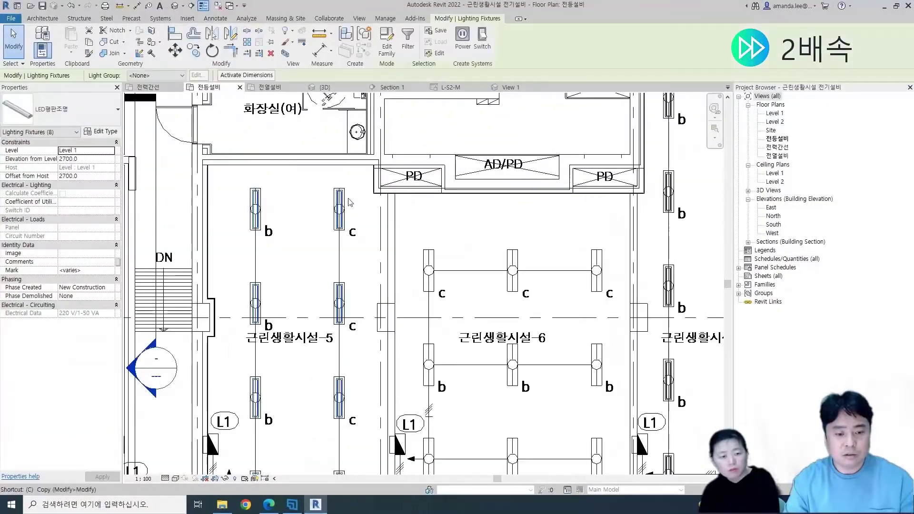
Copy the lights from a fixture corner into the next unit over
key(c)
key(o)
scroll(350, 188, up, 3)
click(349, 186)
scroll(349, 186, down, 3)
scroll(476, 214, down, 1)
click(552, 227)
scroll(552, 227, down, 3)
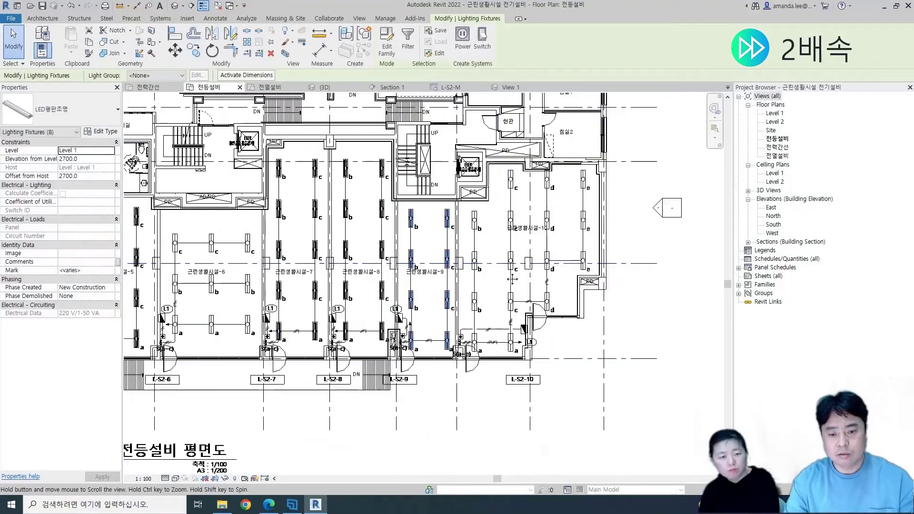
key(Escape)
scroll(343, 200, up, 3)
Copy a pair of unit 5 lights onto the next and right-hand fixture positions
drag(303, 175, 374, 209)
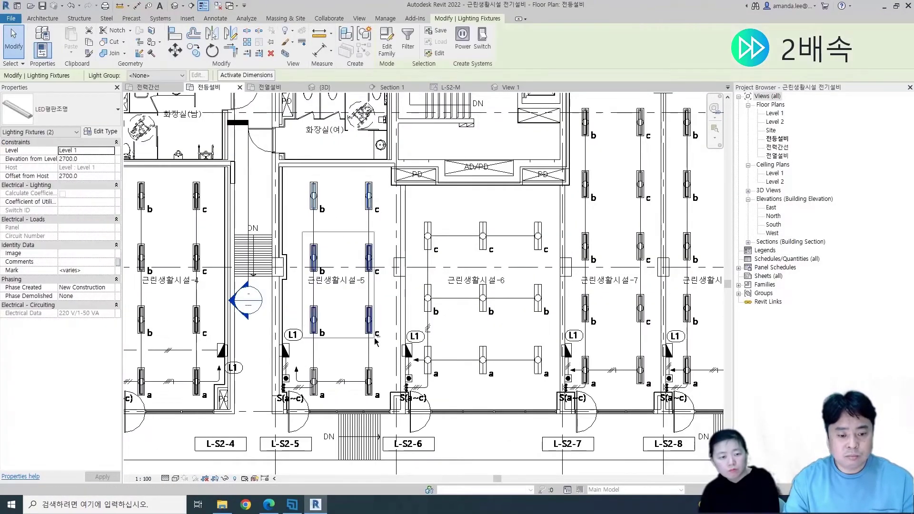
scroll(305, 254, up, 2)
key(c)
key(o)
scroll(305, 215, up, 2)
click(317, 191)
scroll(332, 202, up, 3)
click(332, 202)
scroll(332, 202, down, 2)
scroll(429, 215, down, 1)
scroll(476, 214, up, 2)
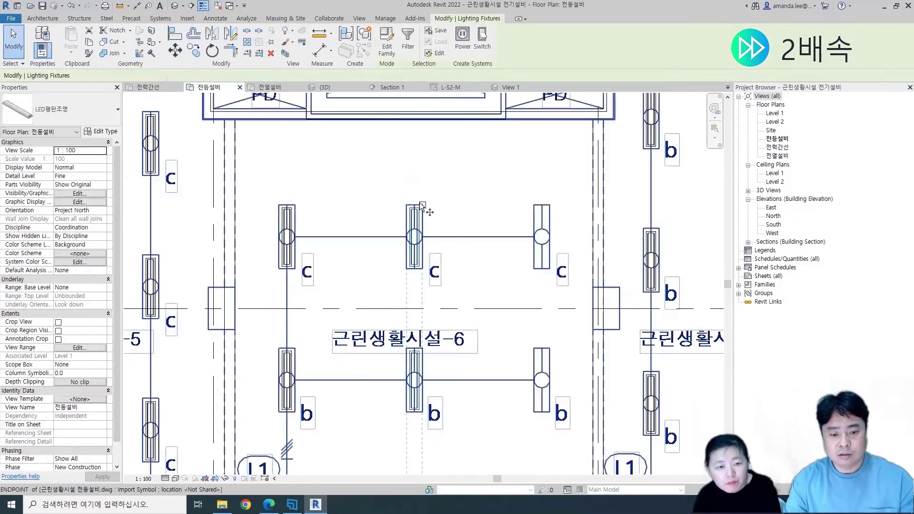
scroll(556, 210, up, 1)
click(556, 209)
scroll(556, 210, down, 3)
key(Escape)
scroll(261, 178, up, 3)
Copy the lights onto the d and e fixture positions
key(c)
key(o)
scroll(261, 177, down, 2)
scroll(419, 179, up, 3)
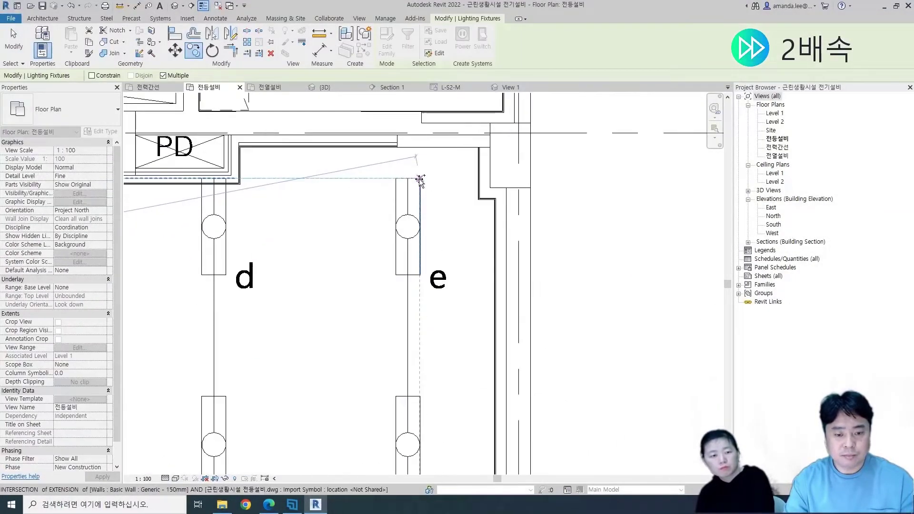
click(421, 179)
scroll(420, 179, down, 3)
key(Escape)
scroll(428, 190, up, 2)
scroll(428, 191, down, 1)
scroll(512, 186, up, 2)
scroll(512, 186, down, 3)
scroll(333, 285, up, 2)
Copy a b-row light onto the last fixture position in unit 10 and clear the selection
middle_drag(269, 321, 392, 192)
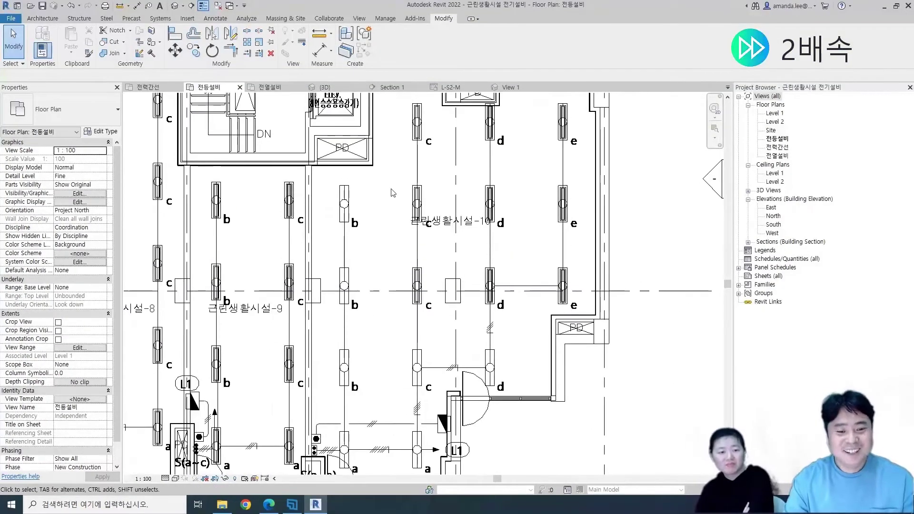
scroll(391, 259, up, 2)
click(257, 285)
key(c)
key(o)
scroll(473, 241, up, 2)
click(285, 252)
scroll(314, 297, down, 4)
scroll(410, 214, up, 4)
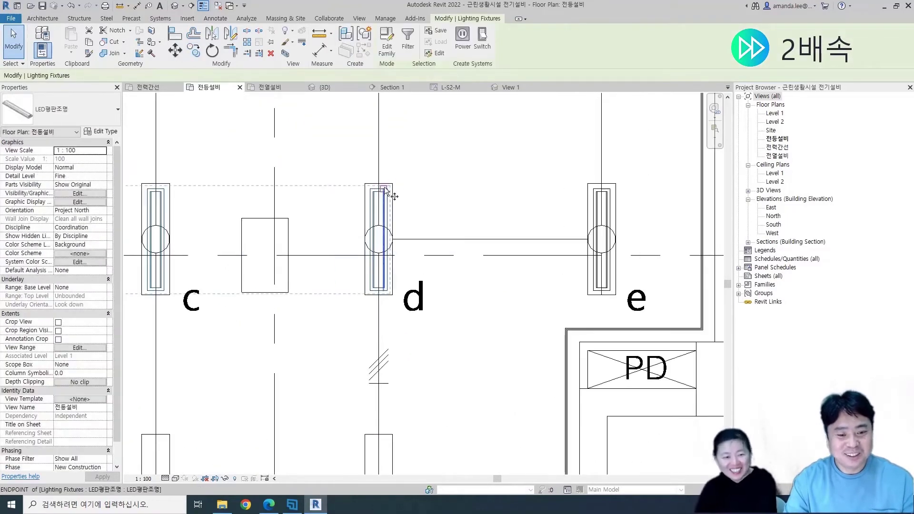
scroll(385, 224, down, 2)
mouse_move(333, 395)
middle_down()
mouse_move(385, 223)
mouse_move(431, 232)
middle_up()
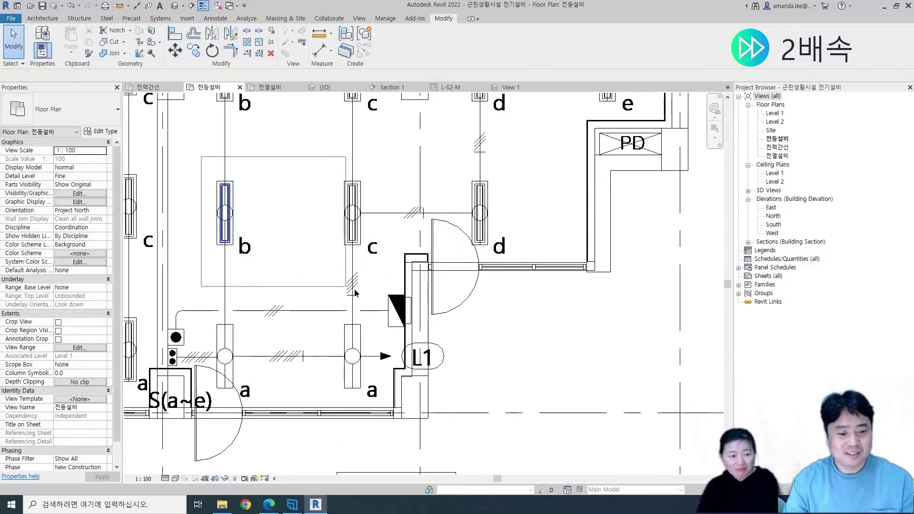
click(361, 323)
scroll(361, 323, down, 3)
key(Escape)
scroll(369, 228, up, 1)
key(Escape)
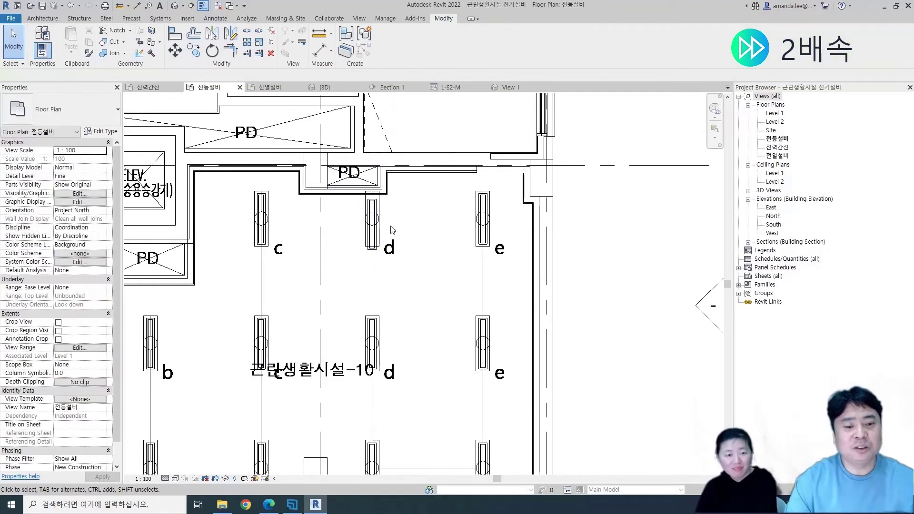
scroll(392, 254, down, 2)
scroll(392, 254, down, 2)
scroll(295, 272, up, 2)
scroll(286, 278, up, 2)
scroll(281, 282, up, 2)
scroll(281, 282, down, 3)
scroll(333, 169, up, 2)
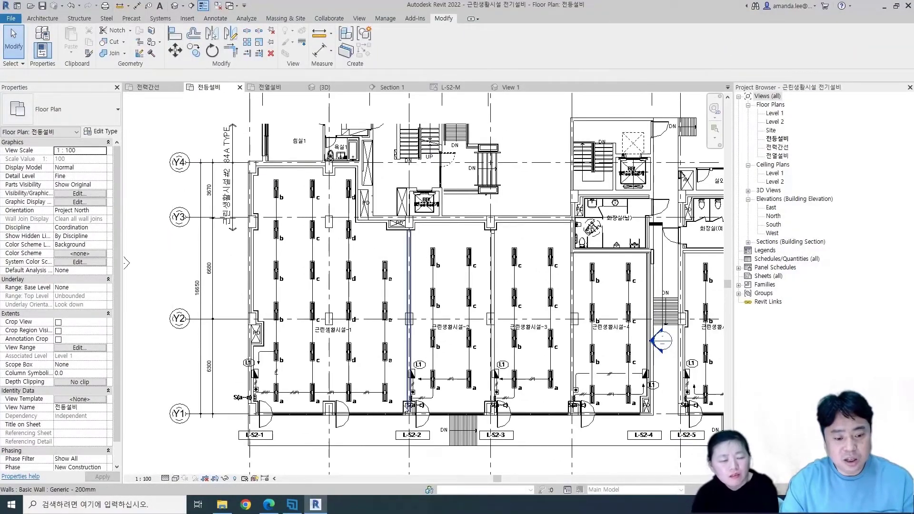
Filter unit 1's selection to its 22 lighting fixtures and create circuit 31 on panel L-S2-M
drag(269, 178, 398, 410)
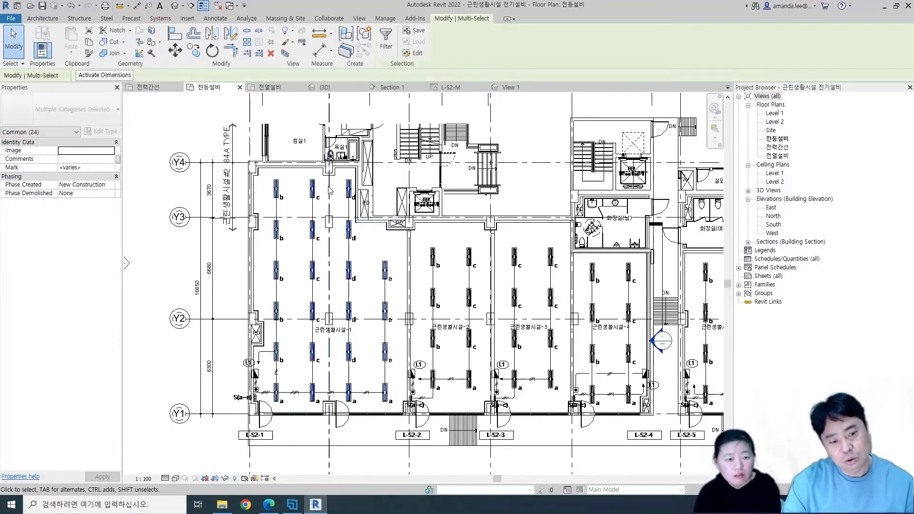
click(386, 38)
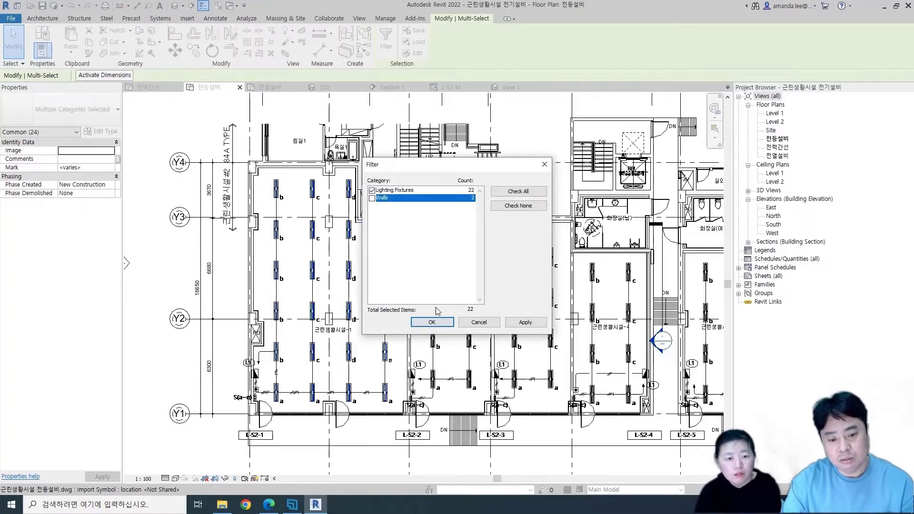
click(430, 324)
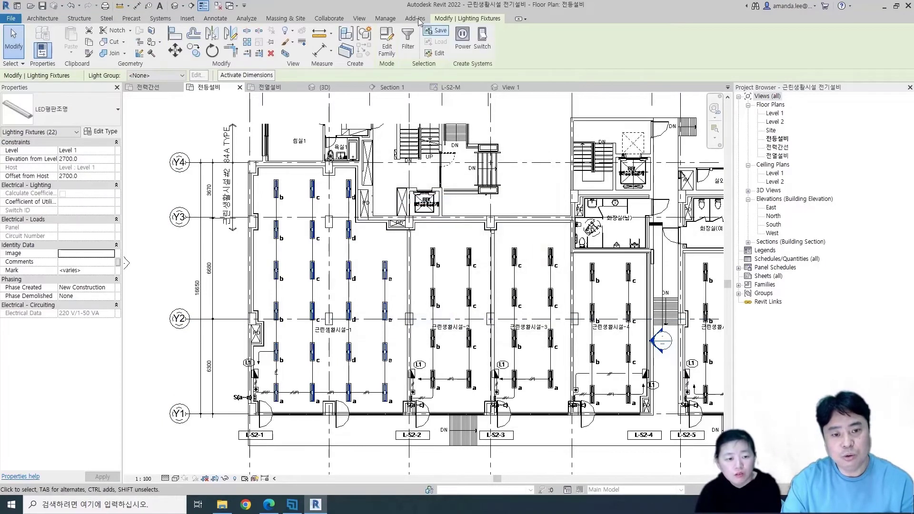
click(462, 45)
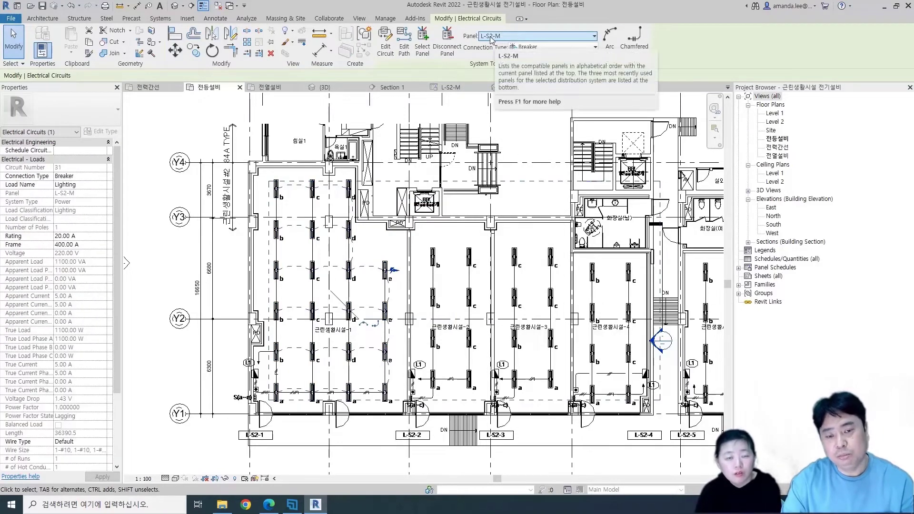
click(537, 38)
click(508, 69)
key(Escape)
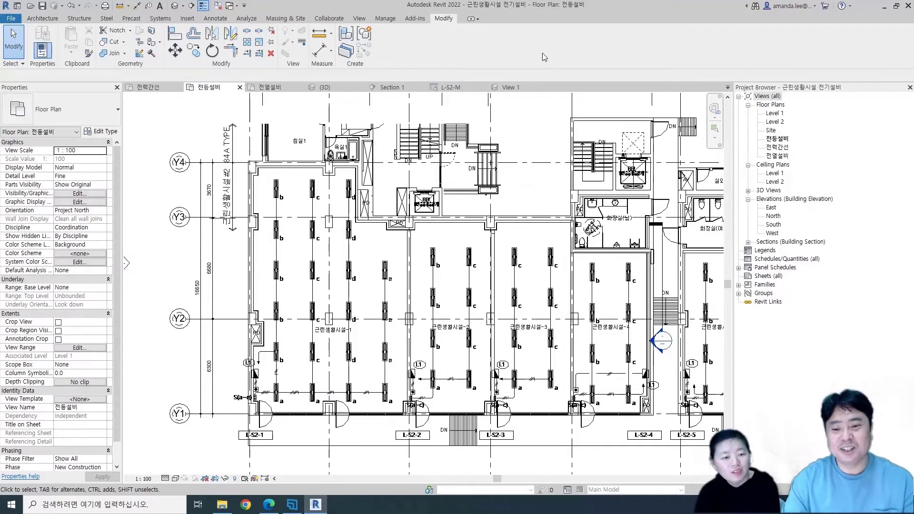
Set panel L-S2-1 to the 3상4선식 distribution system
scroll(255, 266, up, 3)
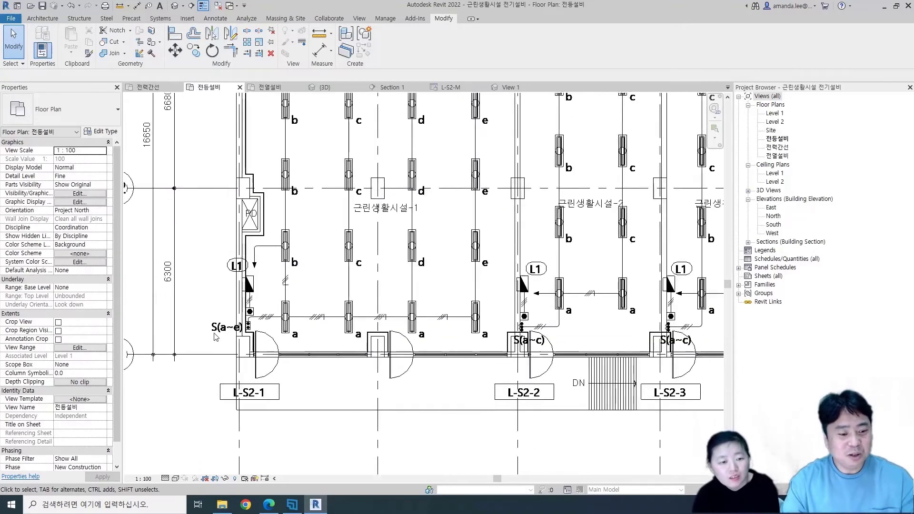
scroll(254, 267, up, 3)
click(258, 277)
right_click(258, 277)
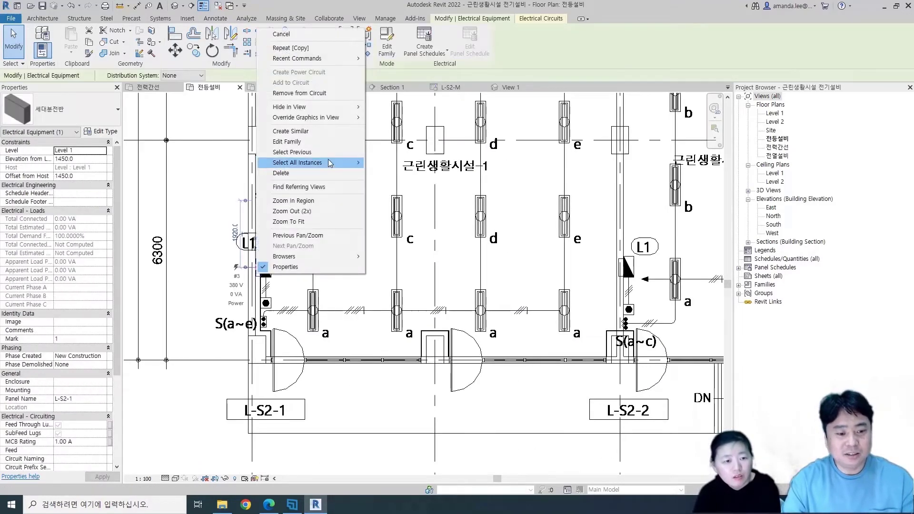
click(207, 393)
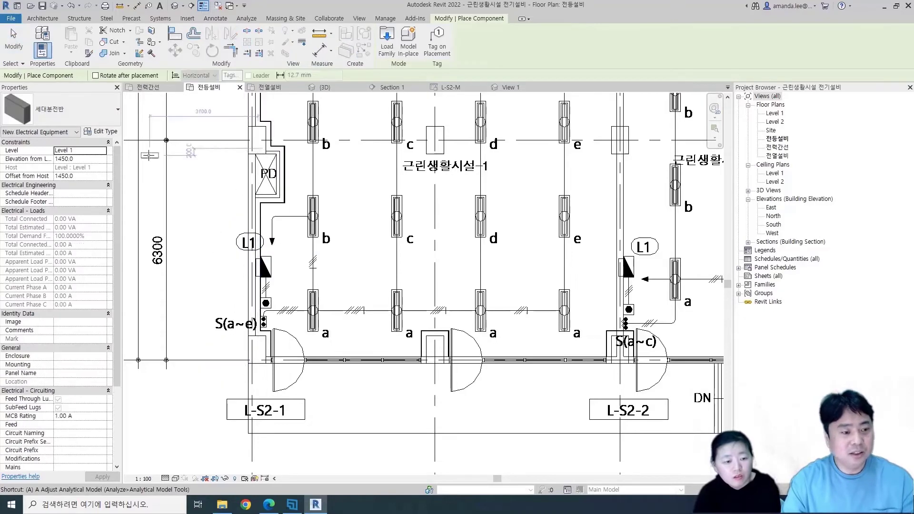
click(261, 280)
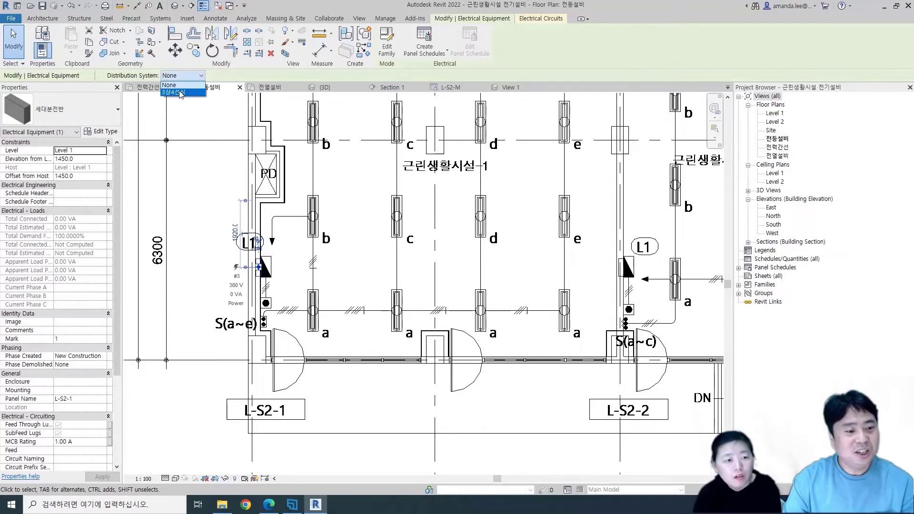
scroll(379, 248, down, 3)
scroll(408, 246, up, 2)
scroll(408, 246, up, 1)
key(Escape)
Set panels L-S2-2 and L-S2-3 to the 3상4선식 distribution system
click(399, 238)
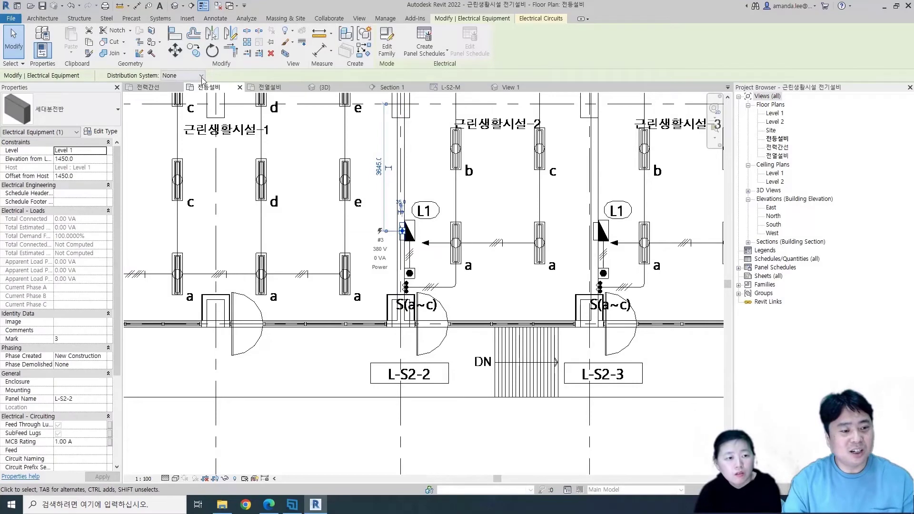
click(190, 94)
scroll(318, 233, down, 3)
scroll(318, 233, up, 3)
key(Escape)
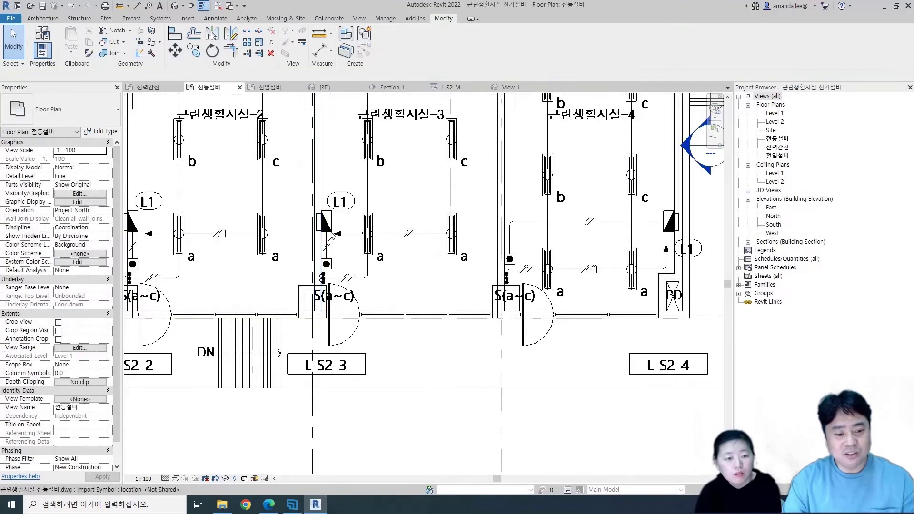
click(317, 231)
click(189, 95)
key(Escape)
scroll(382, 257, down, 3)
scroll(382, 257, up, 3)
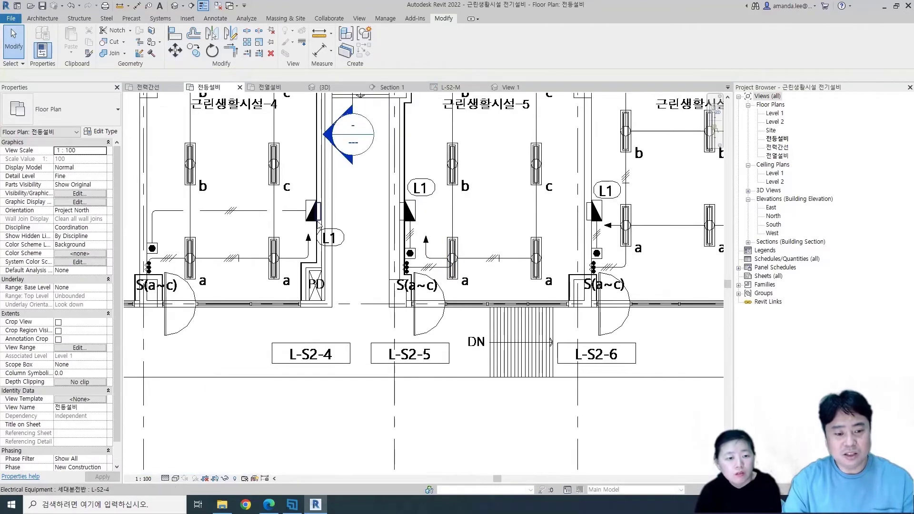
Select panels L-S2-4 through L-S2-9 together and set them to 3상4선식
click(317, 220)
ctrl+click(404, 220)
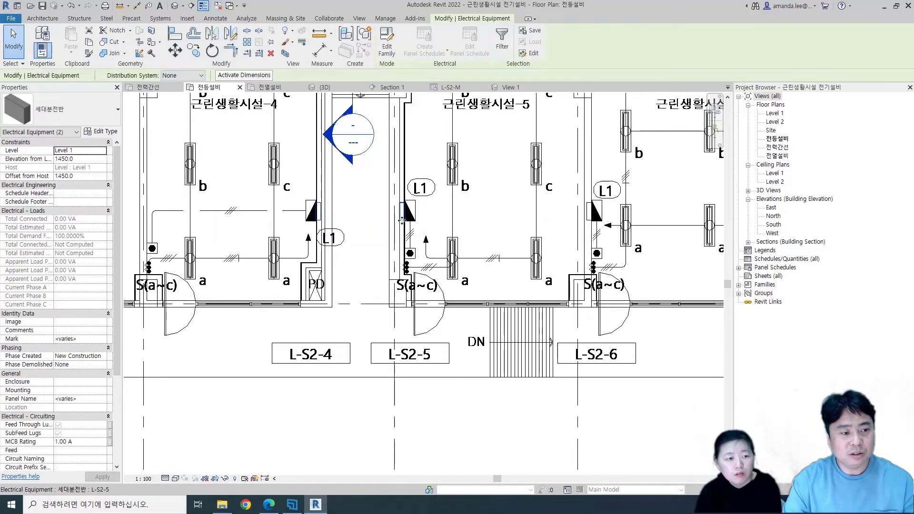
middle_drag(481, 214, 292, 210)
scroll(292, 211, up, 2)
ctrl+click(295, 208)
middle_drag(619, 224, 257, 226)
scroll(256, 227, up, 2)
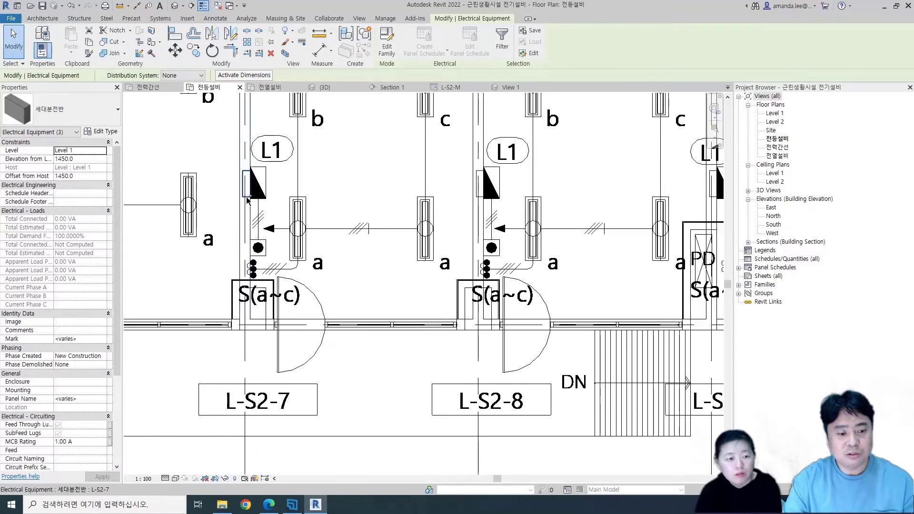
ctrl+click(481, 199)
middle_drag(619, 209, 333, 181)
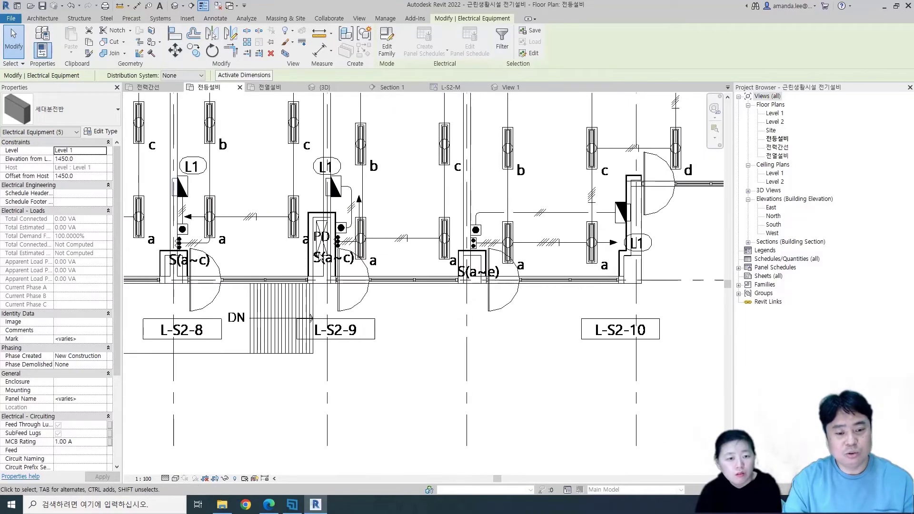
scroll(337, 177, up, 2)
ctrl+click(325, 177)
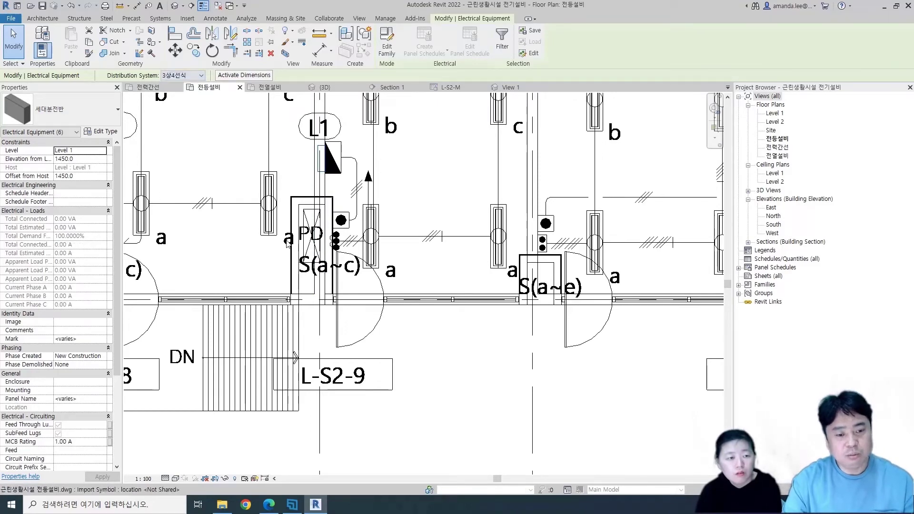
scroll(287, 244, down, 2)
middle_drag(287, 243, 254, 244)
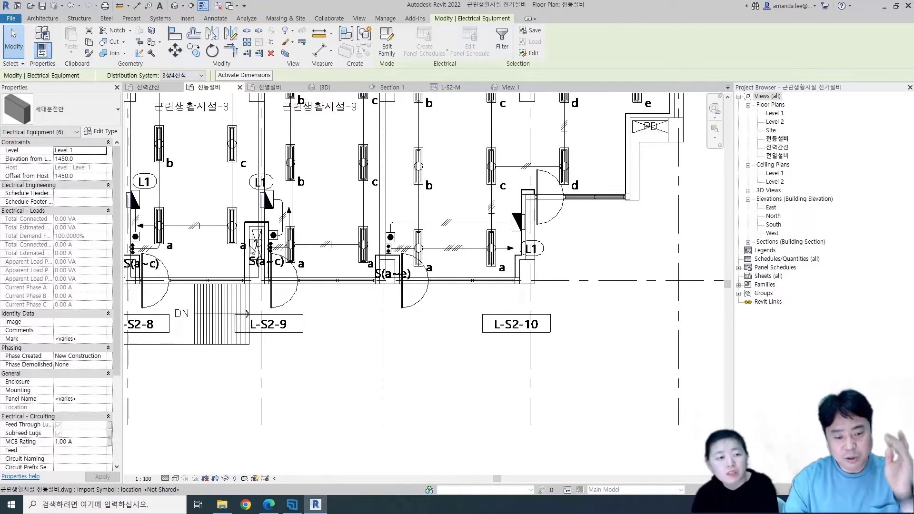
key(Escape)
Set panel L-S2-10 to the 3상4선식 distribution system
scroll(410, 258, up, 1)
scroll(411, 258, up, 1)
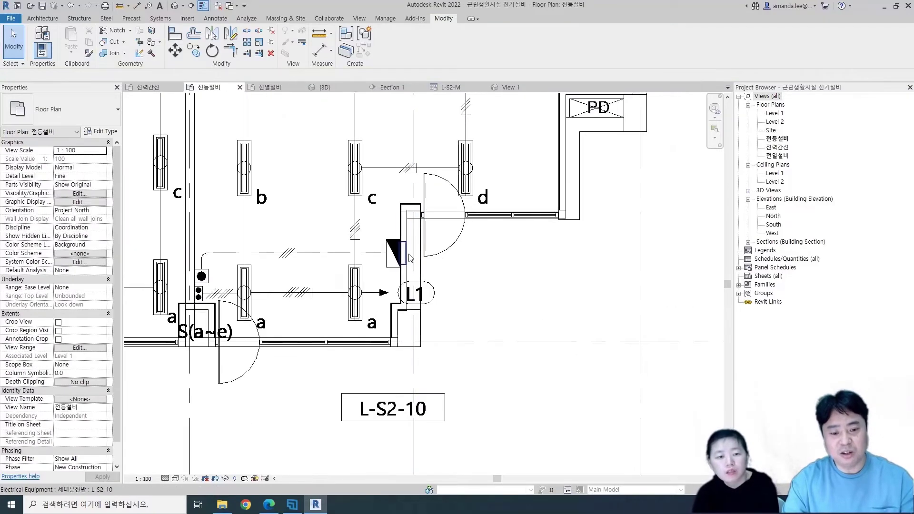
click(409, 263)
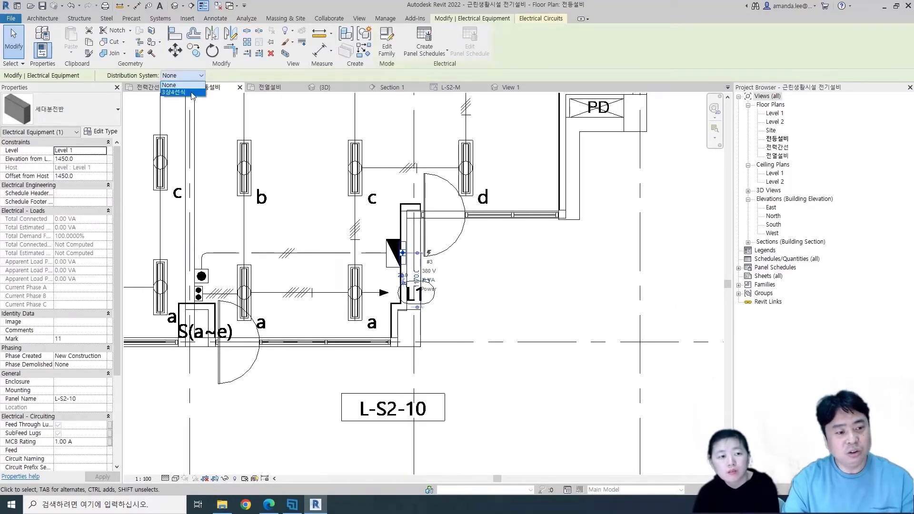
scroll(412, 220, down, 3)
scroll(412, 220, down, 2)
key(Escape)
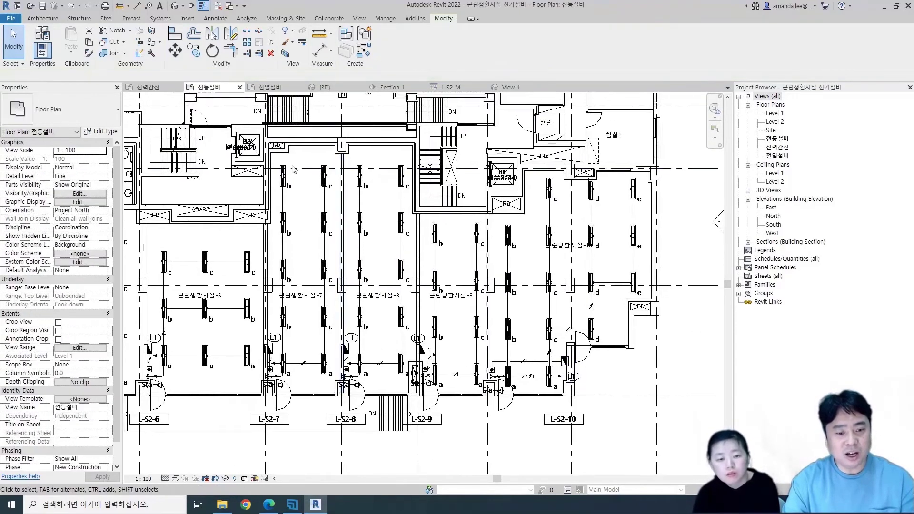
Pan across the plan to find the first unit and check its electrical panel
middle_drag(302, 153, 558, 242)
middle_drag(269, 299, 267, 232)
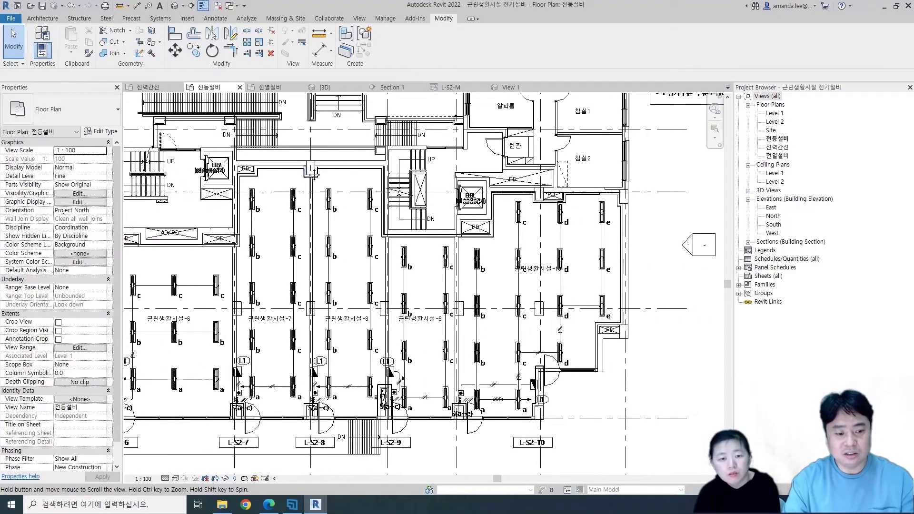
scroll(266, 232, up, 3)
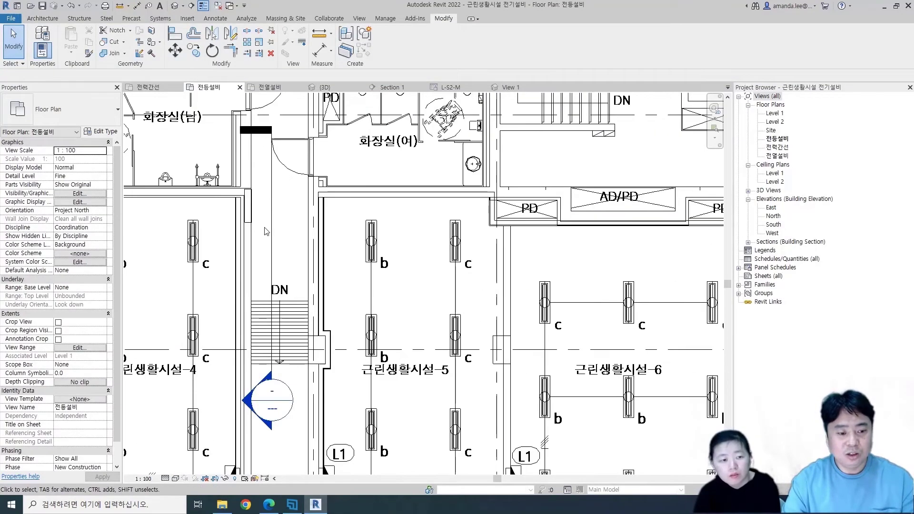
click(248, 209)
key(Escape)
scroll(395, 209, down, 2)
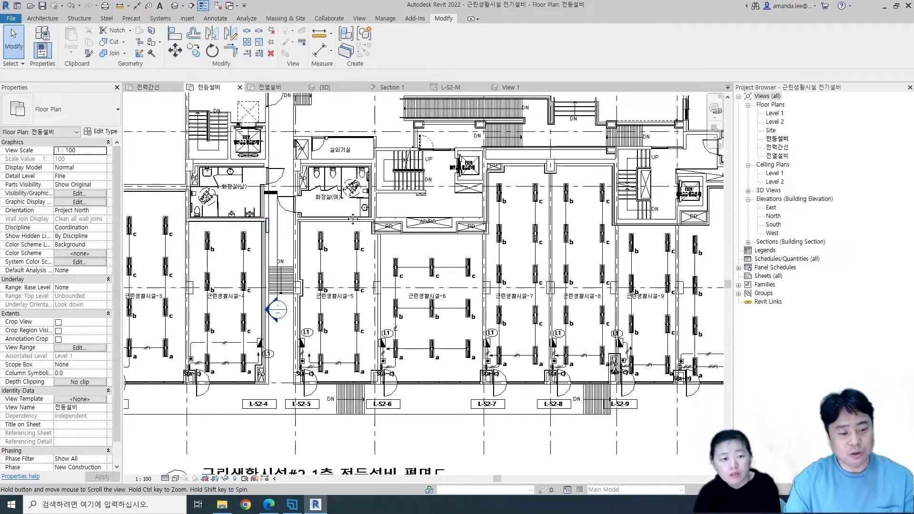
scroll(394, 210, down, 2)
scroll(394, 210, down, 1)
middle_drag(395, 209, 547, 153)
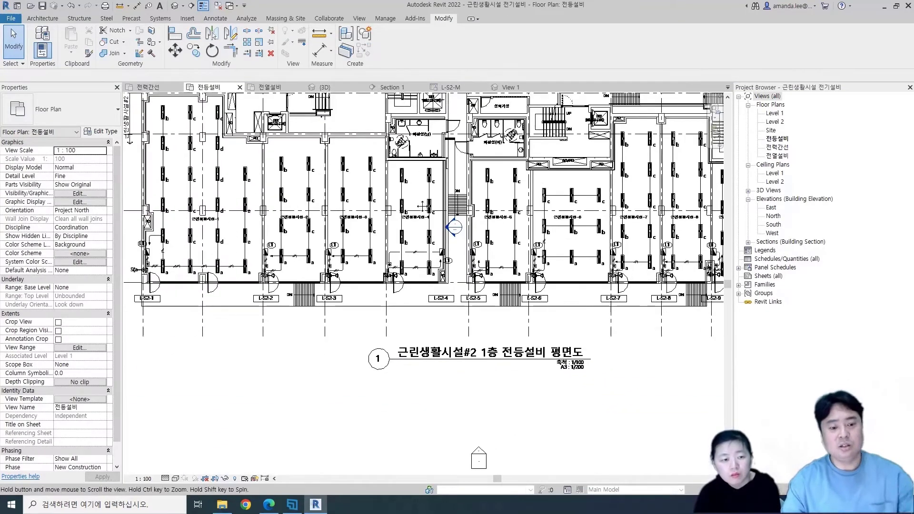
scroll(253, 125, up, 2)
Filter the first unit's selection to its 22 light fixtures and circuit them to panel L-S2-1
drag(250, 115, 399, 405)
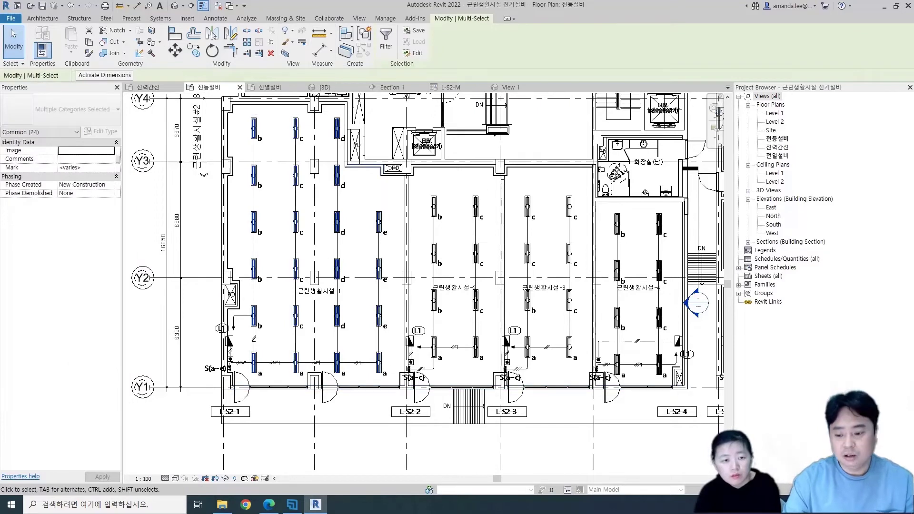
click(386, 38)
click(382, 198)
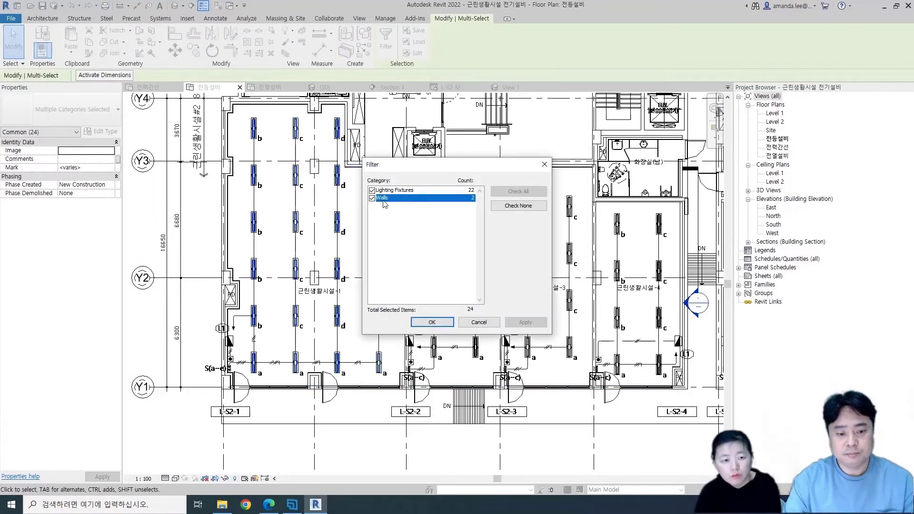
click(432, 323)
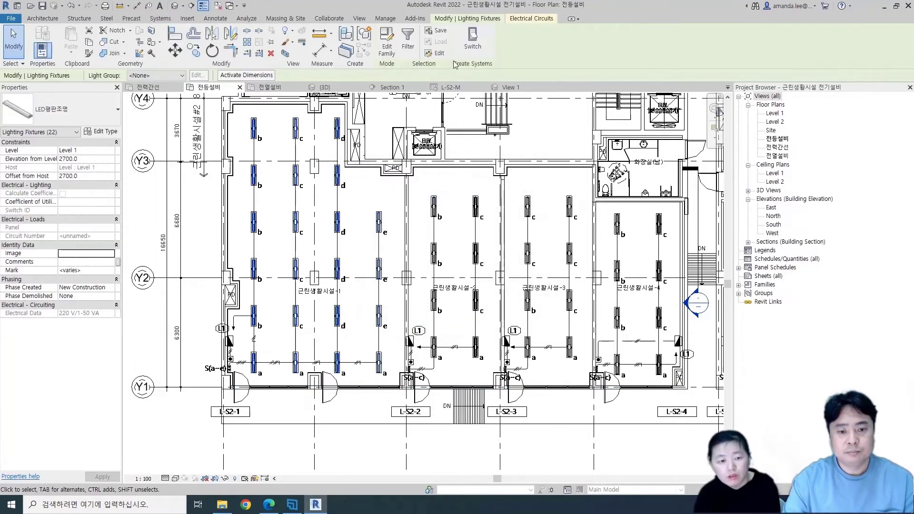
click(524, 21)
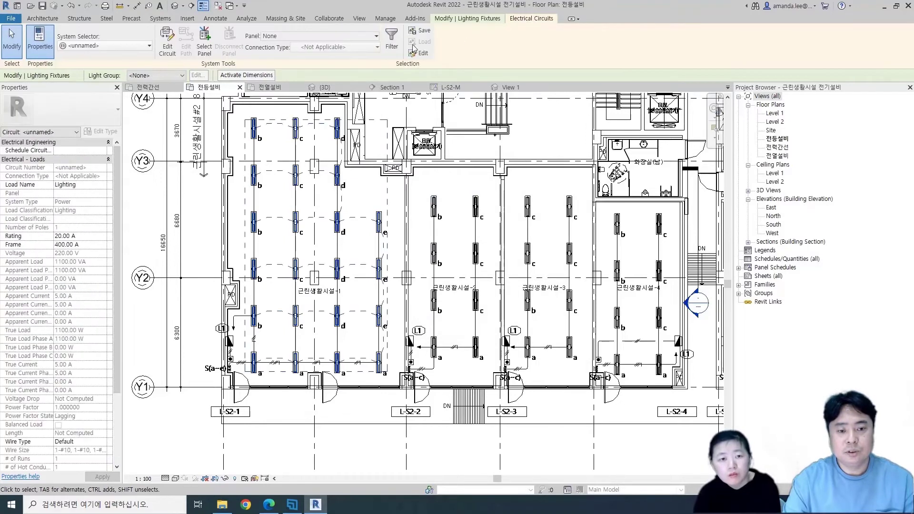
click(318, 37)
click(302, 74)
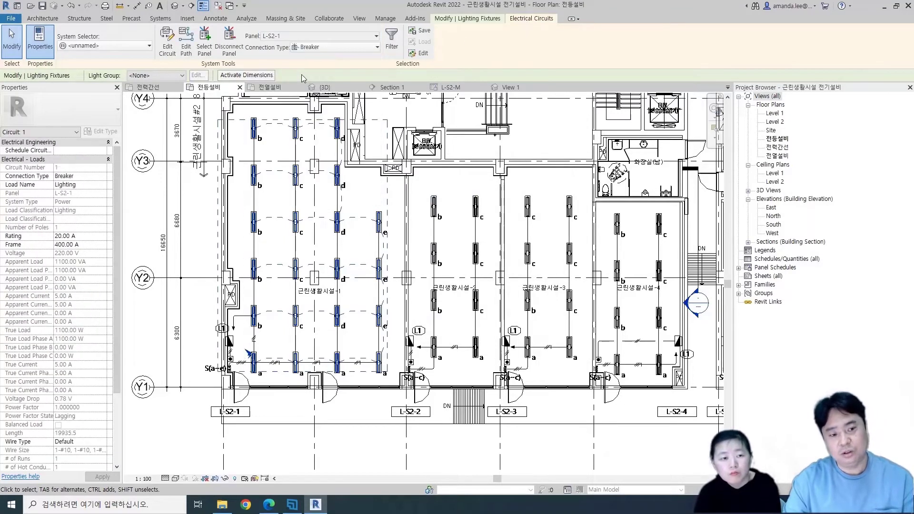
scroll(401, 235, down, 2)
key(Escape)
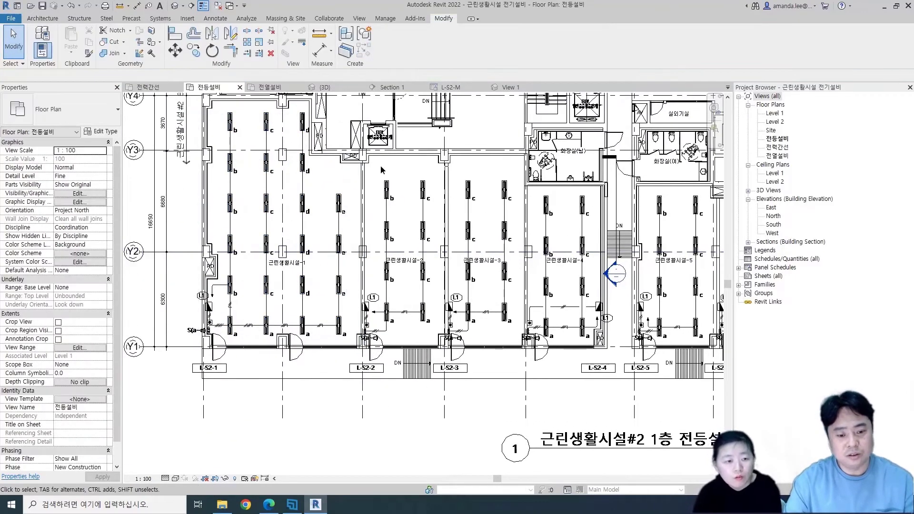
Circuit the second unit's eight light fixtures to panel L-S2-2
drag(381, 170, 439, 334)
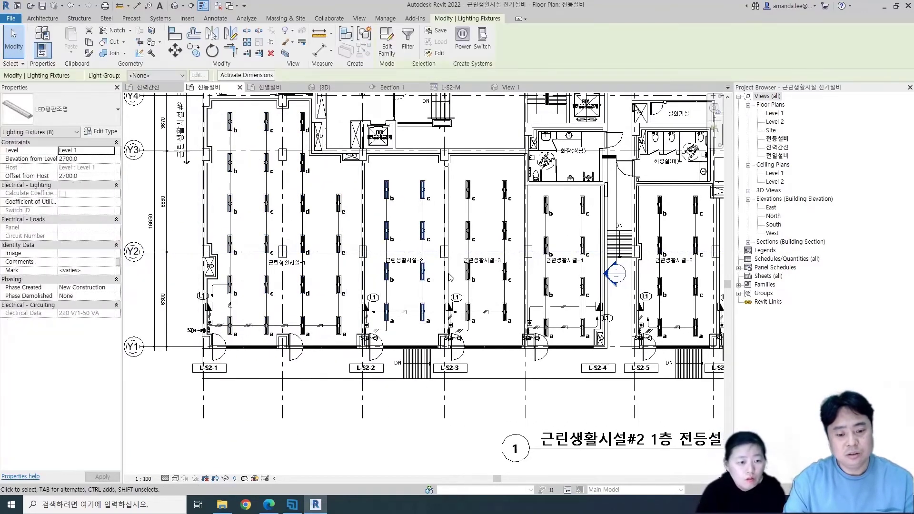
click(460, 38)
click(536, 36)
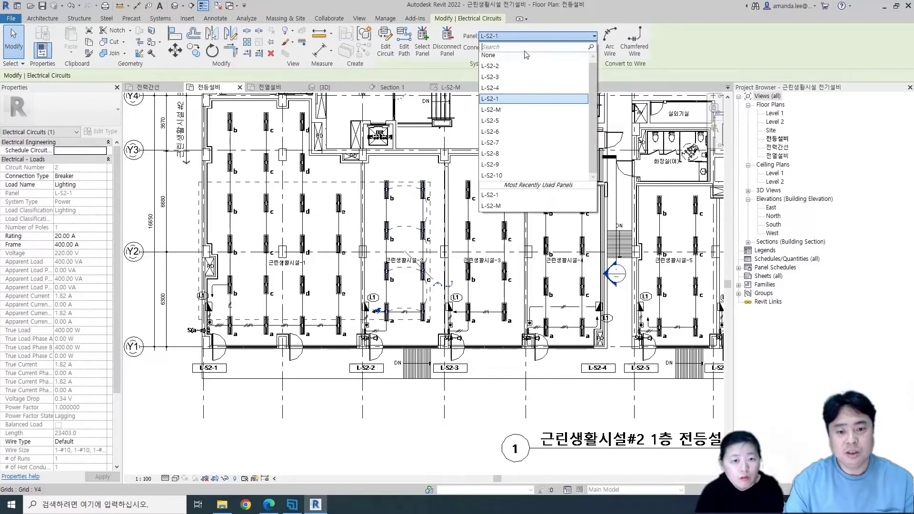
click(491, 65)
Circuit the third unit's eight light fixtures to panel L-S2-3
middle_drag(501, 193, 256, 170)
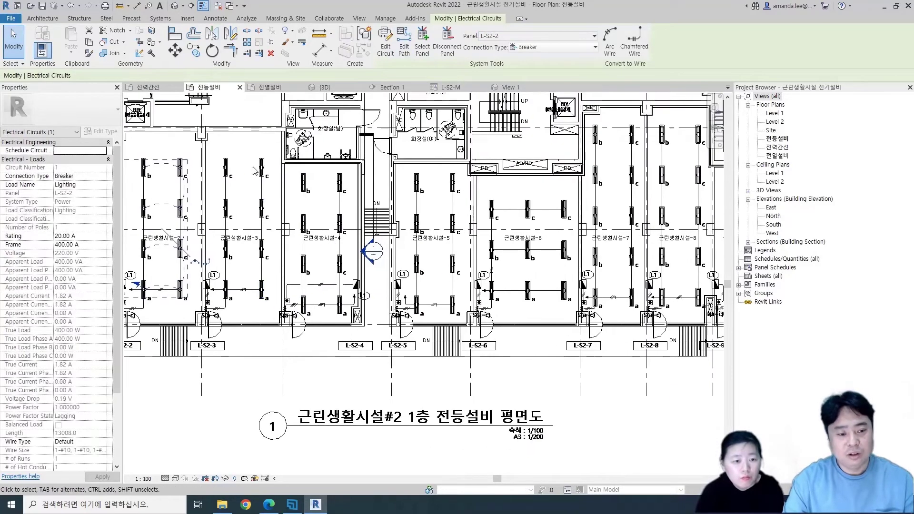
drag(219, 155, 276, 312)
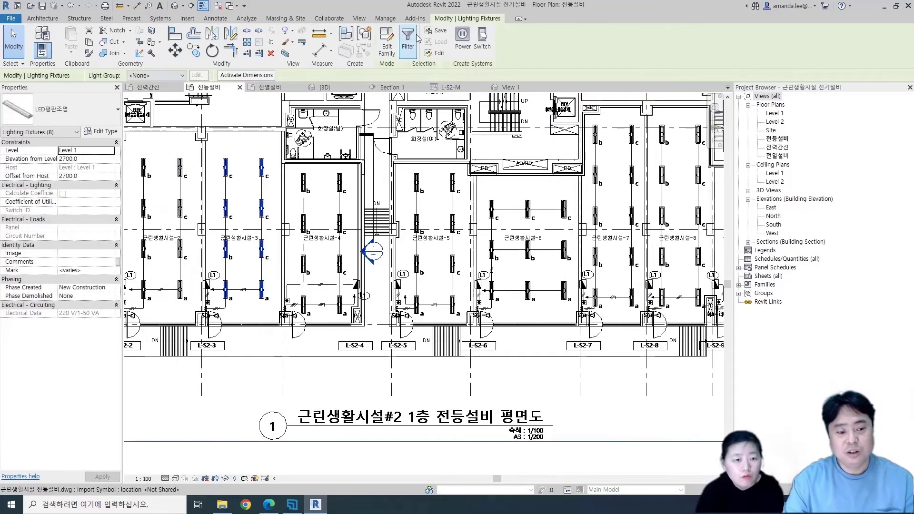
click(460, 38)
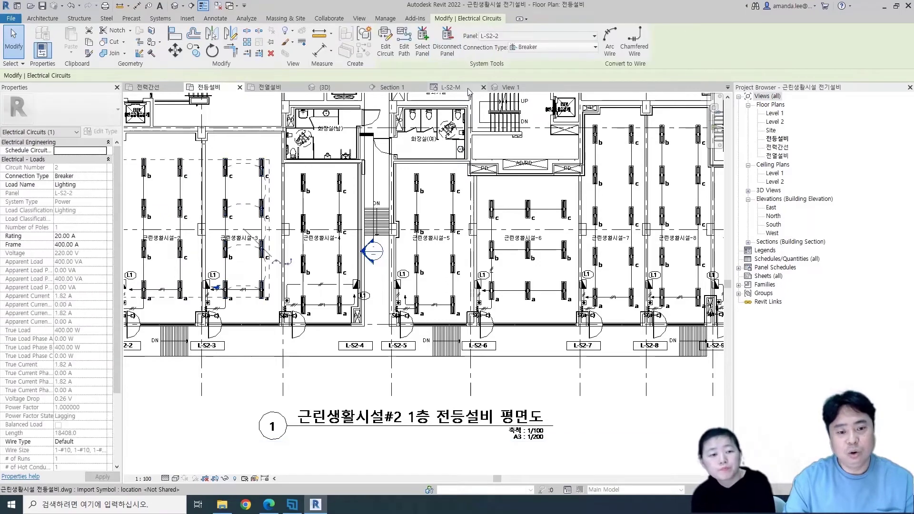
click(511, 36)
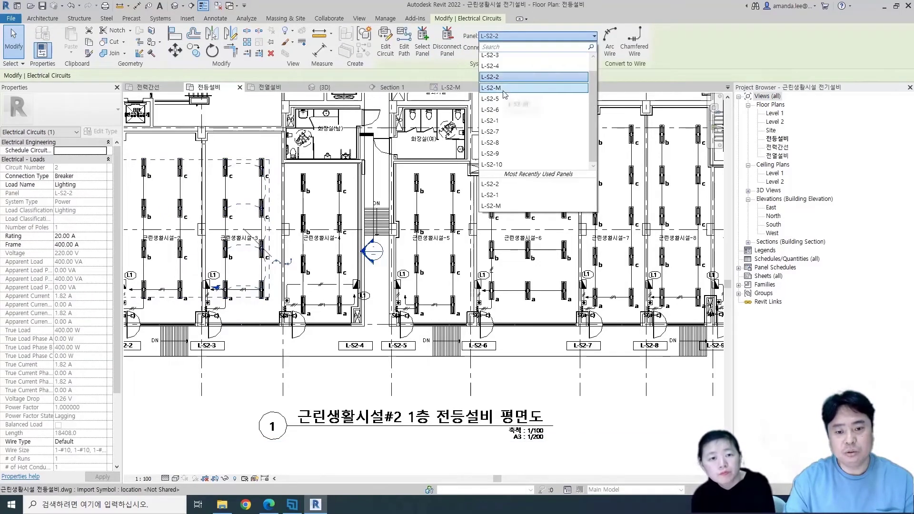
click(509, 56)
key(Escape)
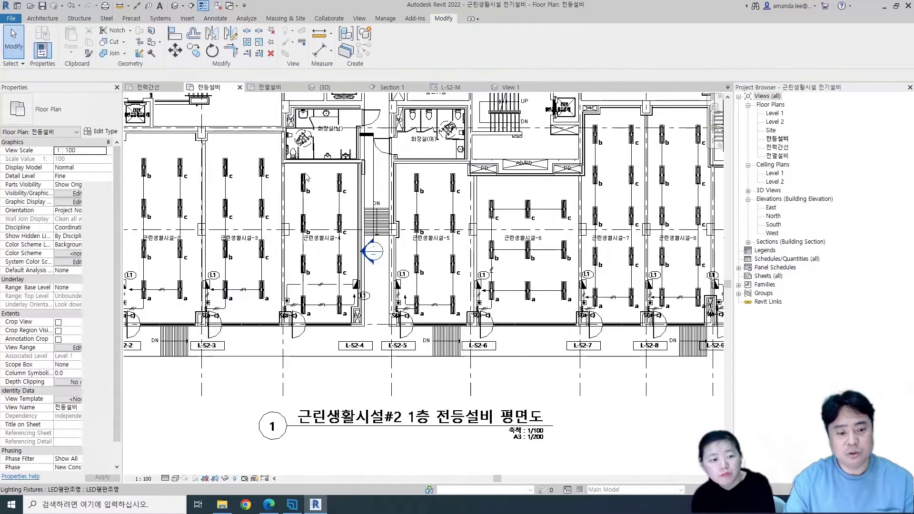
Circuit the 근린생활시설-4 light fixtures to panel L-S2-4
drag(296, 166, 353, 325)
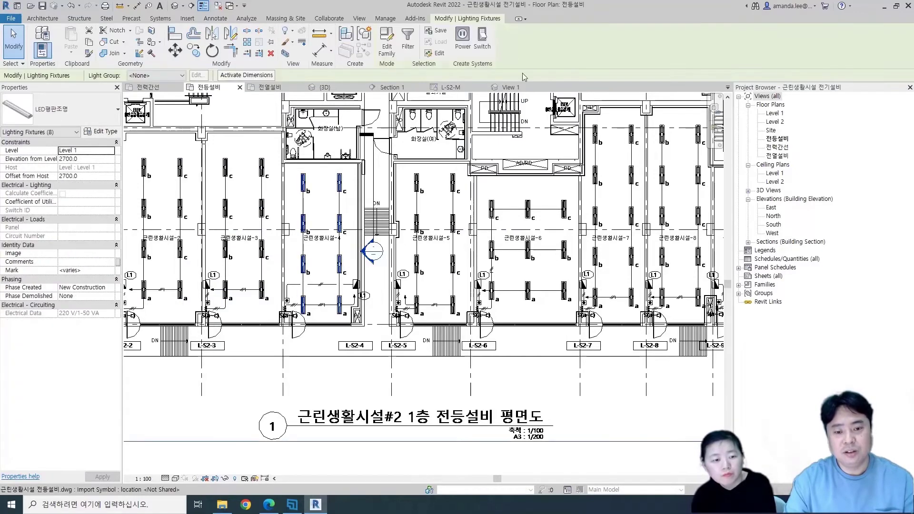
click(462, 36)
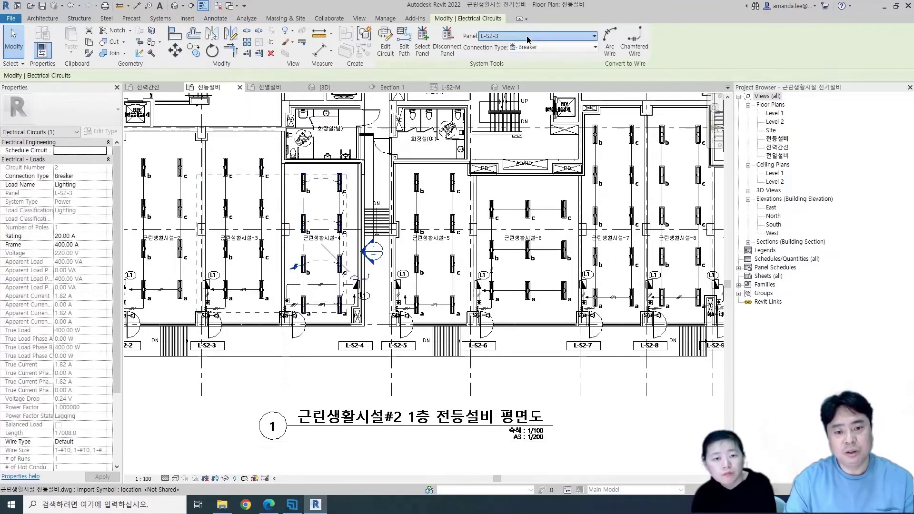
click(514, 36)
click(504, 55)
key(Escape)
middle_drag(410, 170, 303, 171)
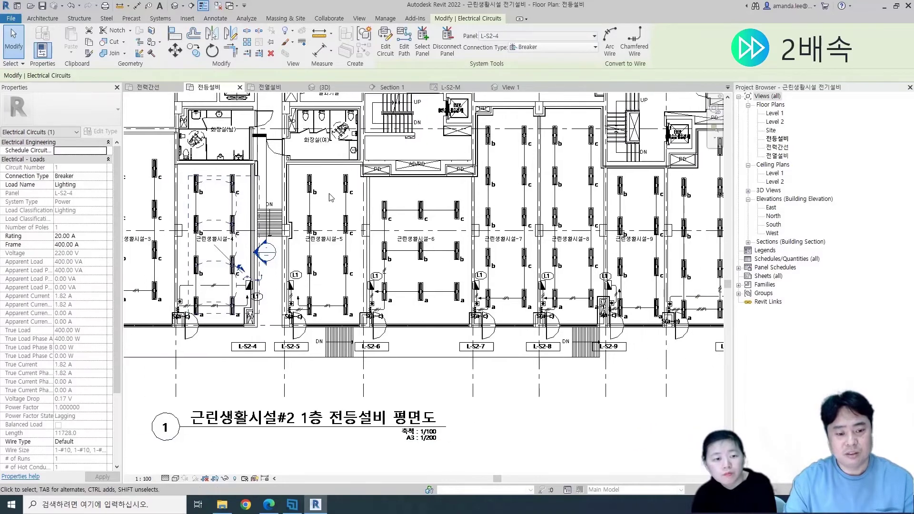
Circuit the 근린생활시설-5 light fixtures to that unit's panel
drag(302, 170, 361, 334)
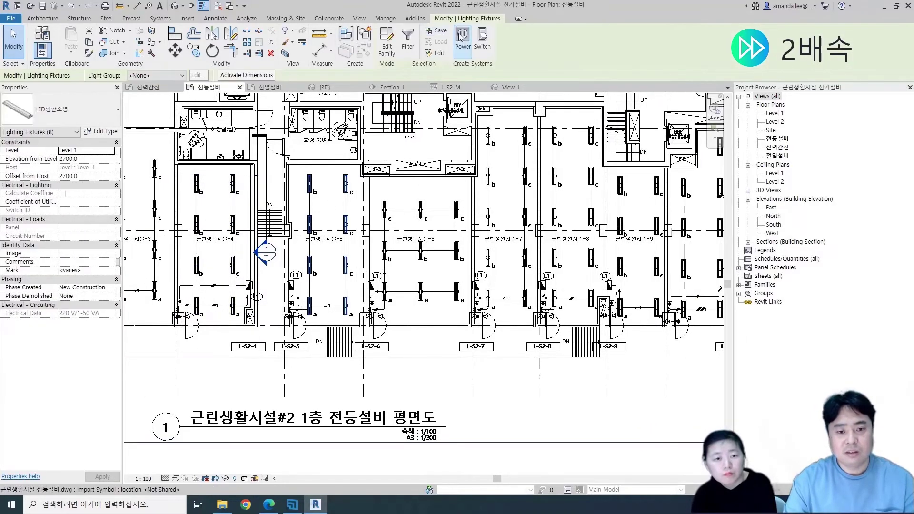
click(461, 38)
click(499, 37)
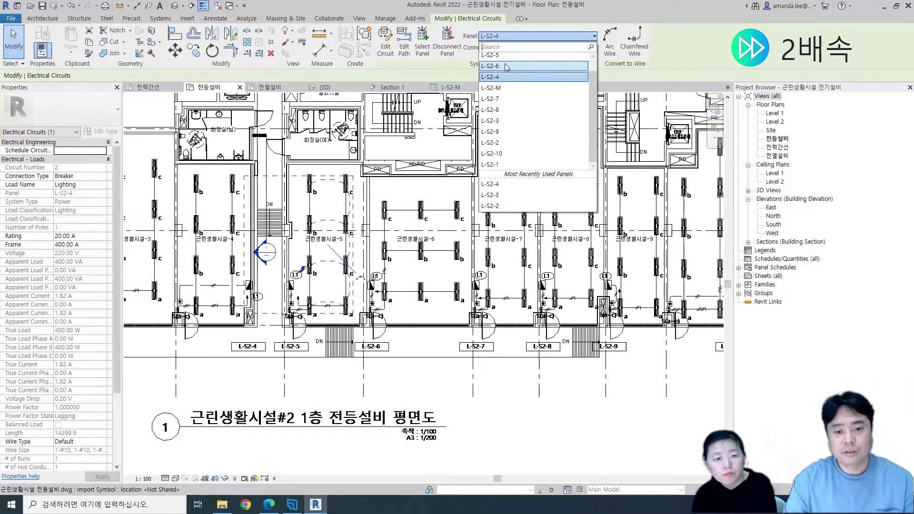
click(507, 67)
key(Escape)
Circuit the 근린생활시설-6 light fixtures to panel L-S2-6
drag(378, 192, 467, 307)
click(461, 45)
click(538, 36)
click(491, 120)
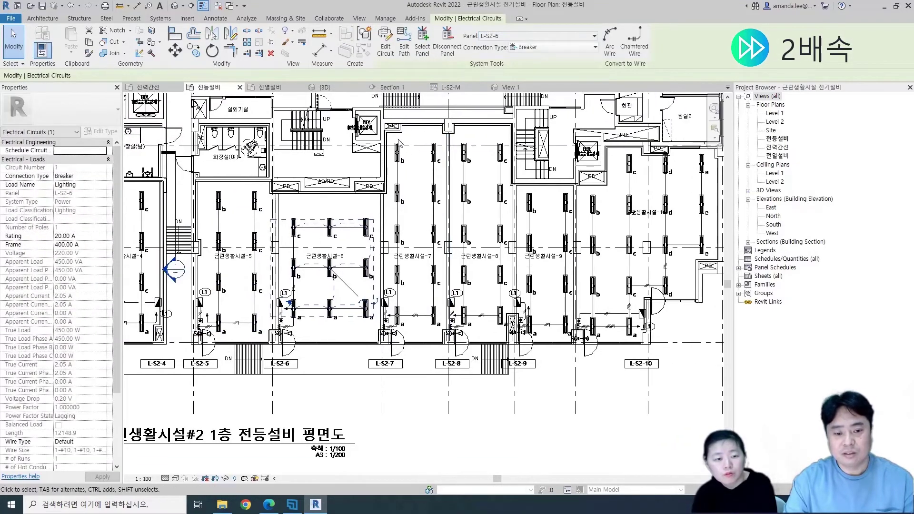
Circuit the 근린생활시설-7 light fixtures to panel L-S2-7
drag(393, 141, 439, 328)
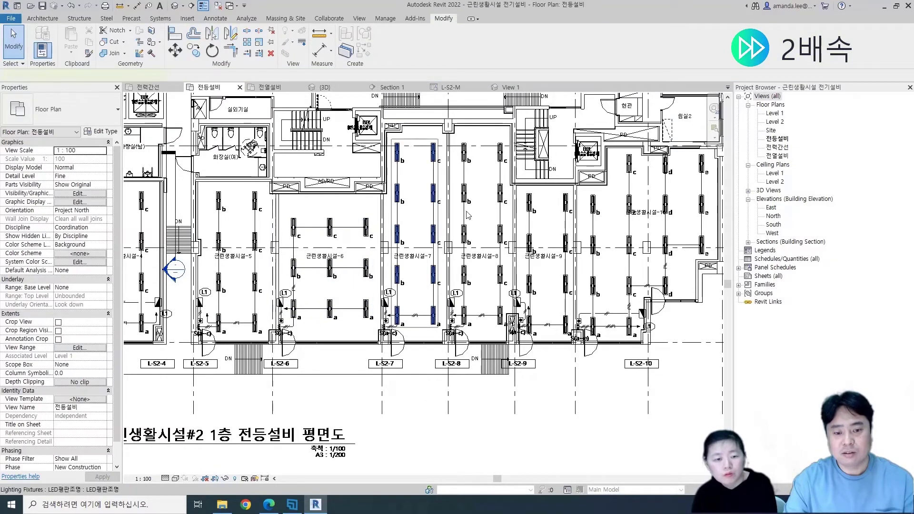
click(464, 43)
click(493, 36)
click(494, 58)
Create a power circuit for the 근린생활시설-8 light fixtures
drag(461, 135, 508, 332)
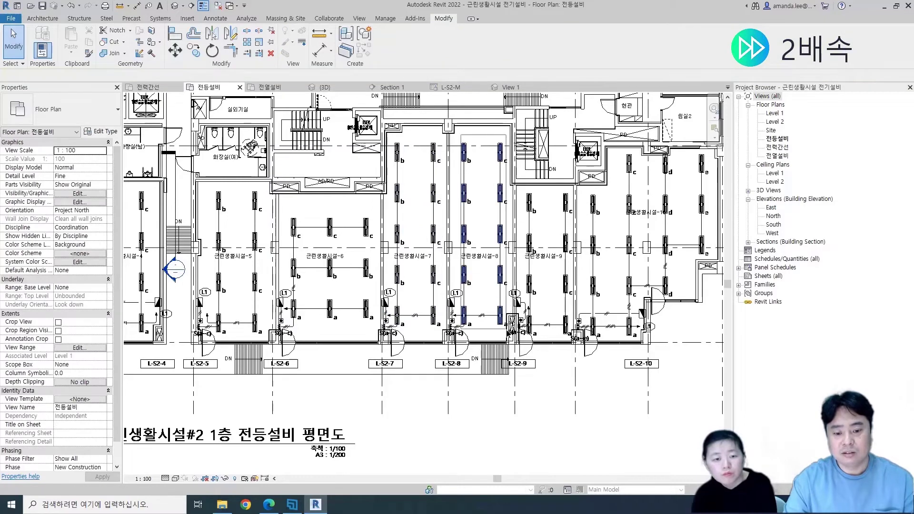
click(464, 43)
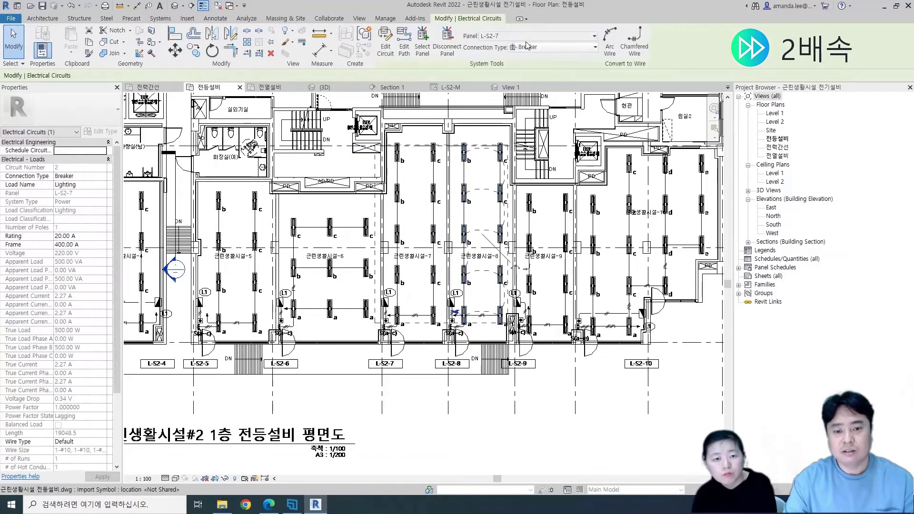
click(526, 36)
click(510, 68)
scroll(476, 262, up, 2)
scroll(476, 262, up, 2)
Circuit the 근린생활시설-9 lighting fixtures to panel L-S2-9
drag(399, 172, 479, 407)
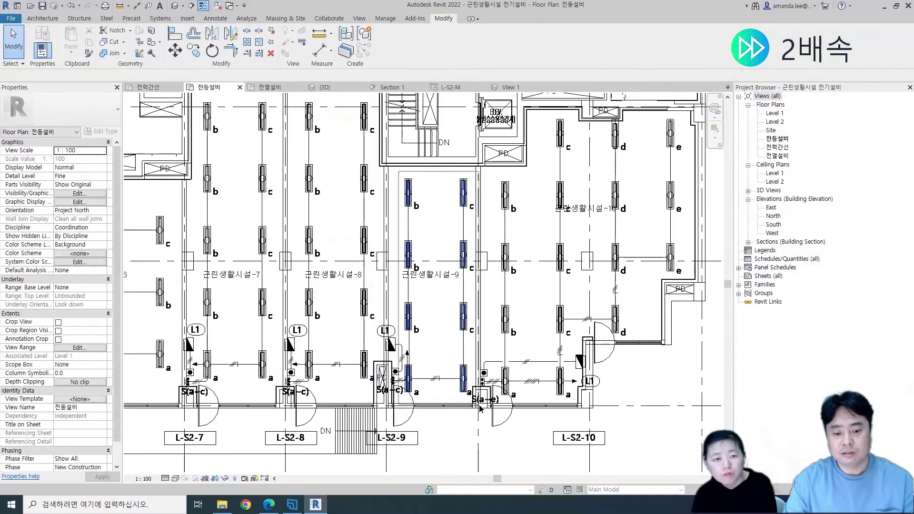
click(466, 54)
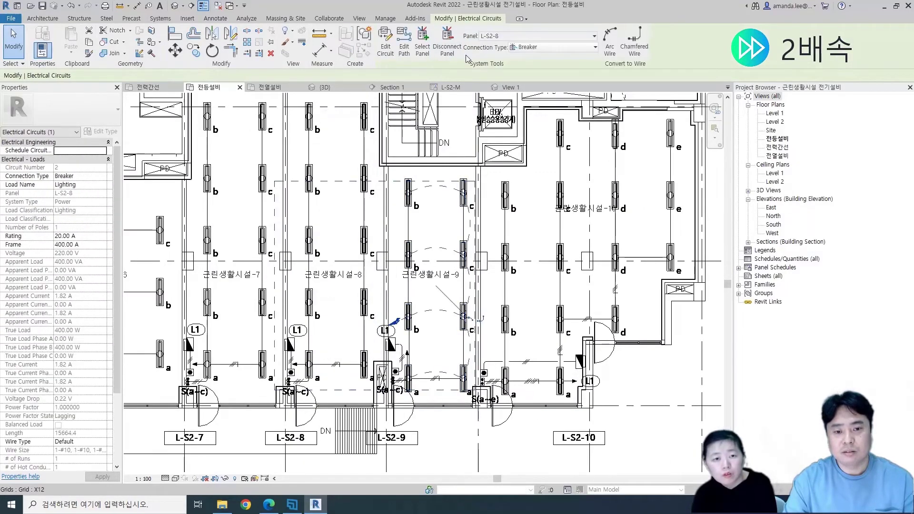
click(526, 36)
click(505, 143)
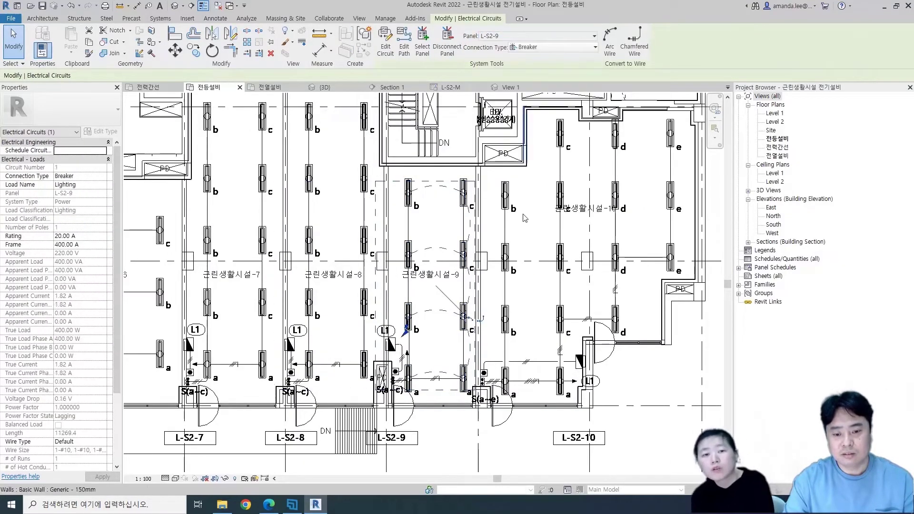
Window-select all the fixtures in 근린생활시설-10
middle_drag(525, 218, 425, 230)
click(405, 208)
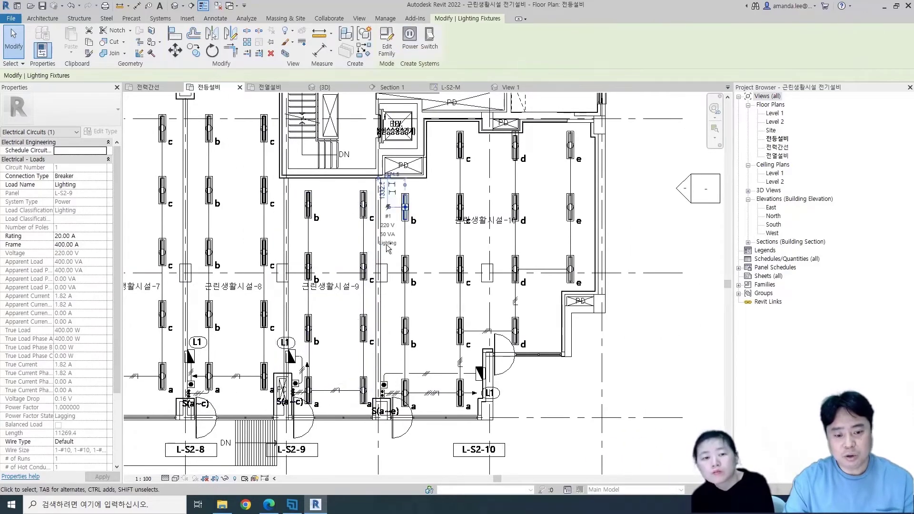
scroll(395, 259, up, 2)
mouse_move(395, 248)
mouse_down()
mouse_move(467, 421)
mouse_move(516, 474)
mouse_up()
scroll(476, 333, down, 1)
scroll(451, 167, down, 1)
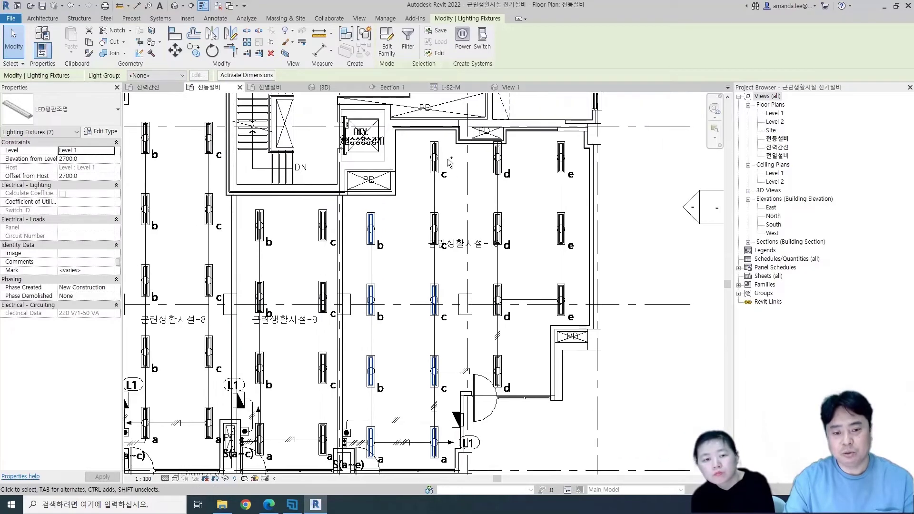
ctrl+drag(423, 136, 573, 400)
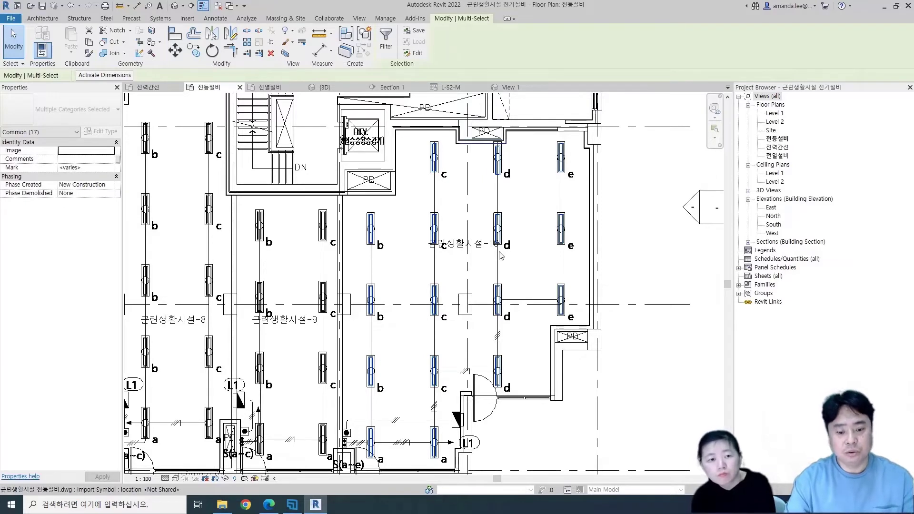
Filter out the wall, leaving 16 lighting fixtures, and circuit them to panel L-S2-10
key(f)
key(i)
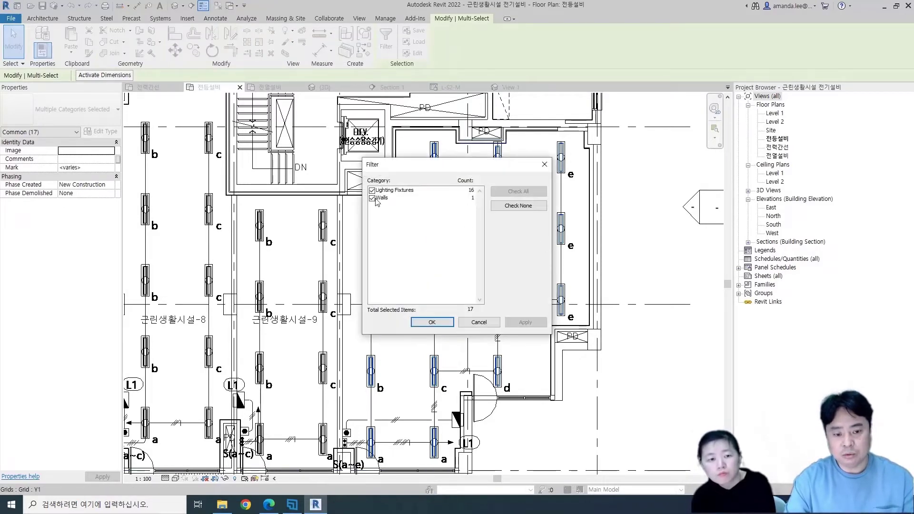
click(377, 199)
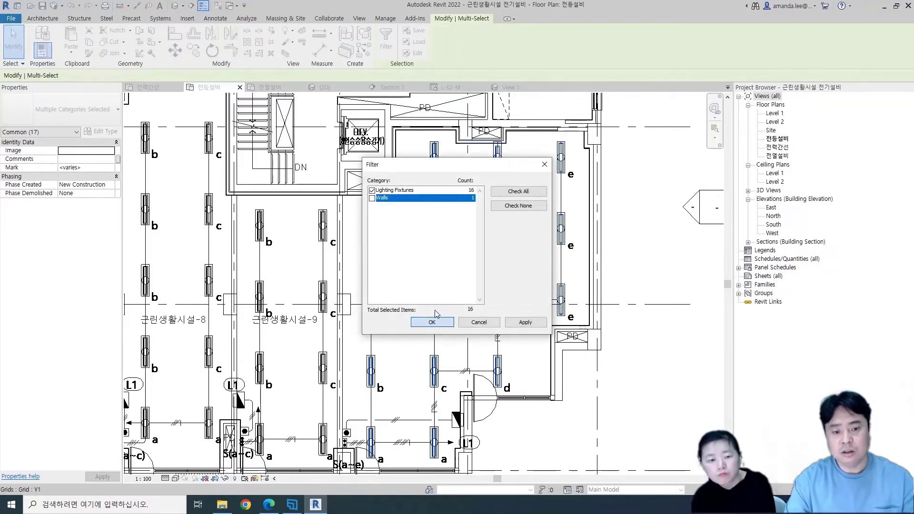
click(432, 322)
click(482, 44)
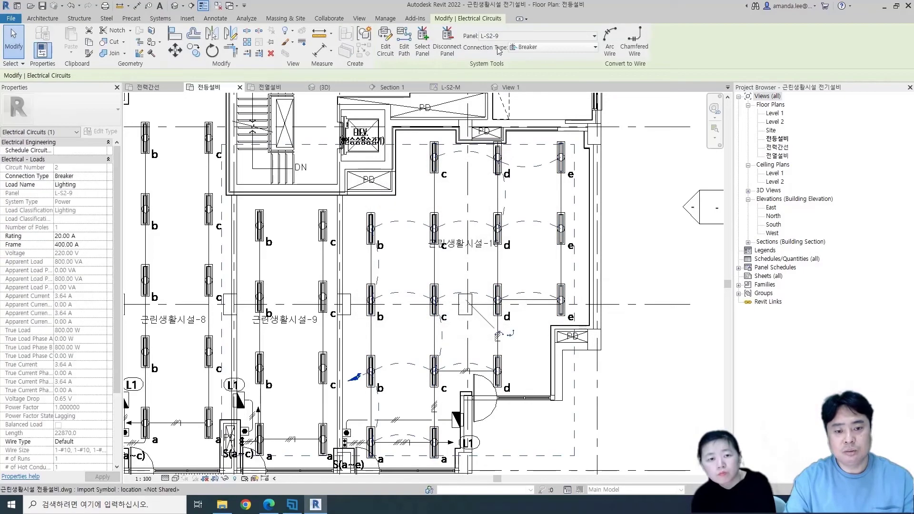
click(538, 36)
click(495, 72)
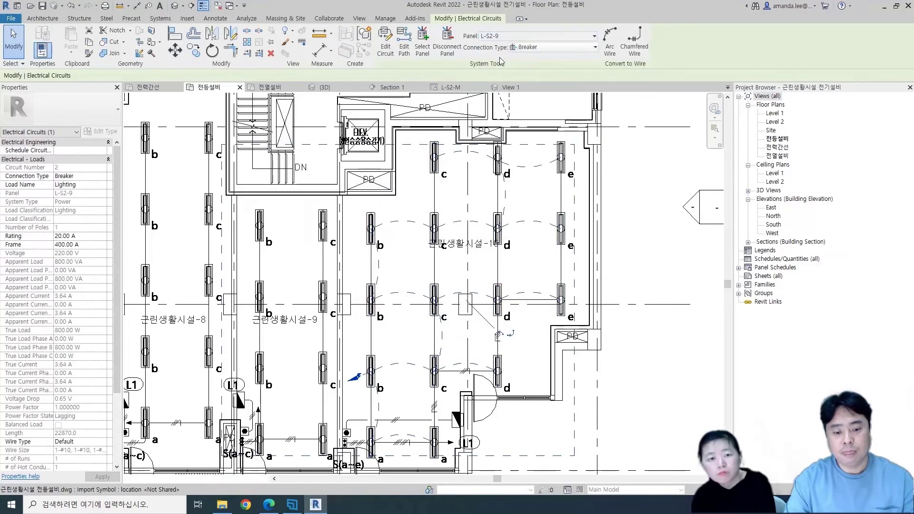
click(649, 236)
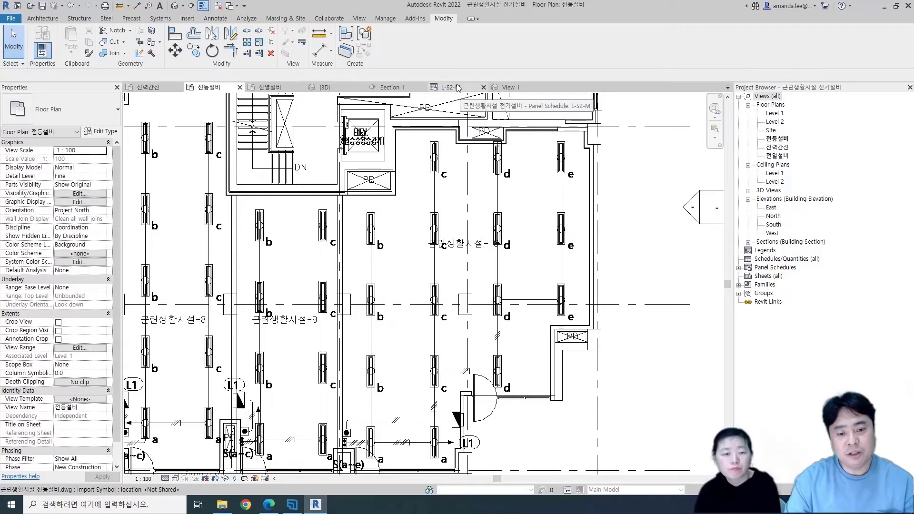
Rebalance the L-S2-M panel schedule's loads, undo it, and go to the LED family's View 1
click(452, 88)
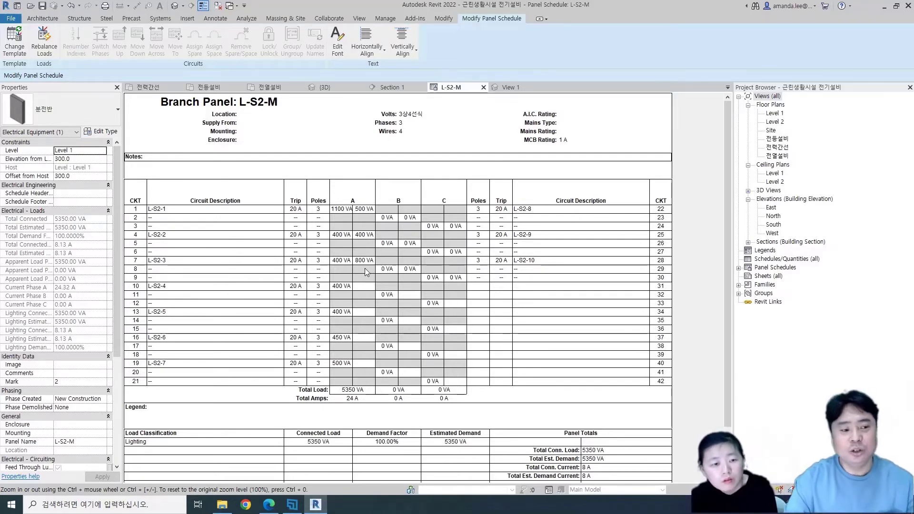
click(45, 49)
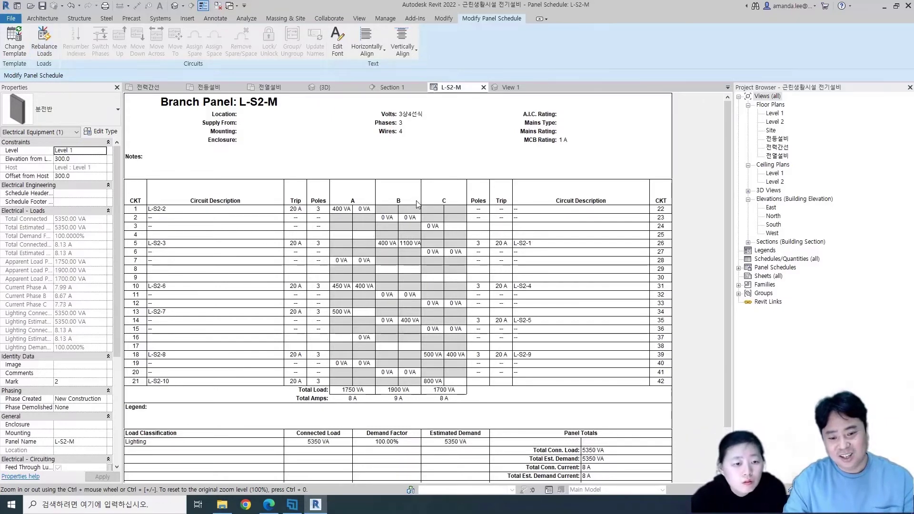
scroll(512, 302, down, 1)
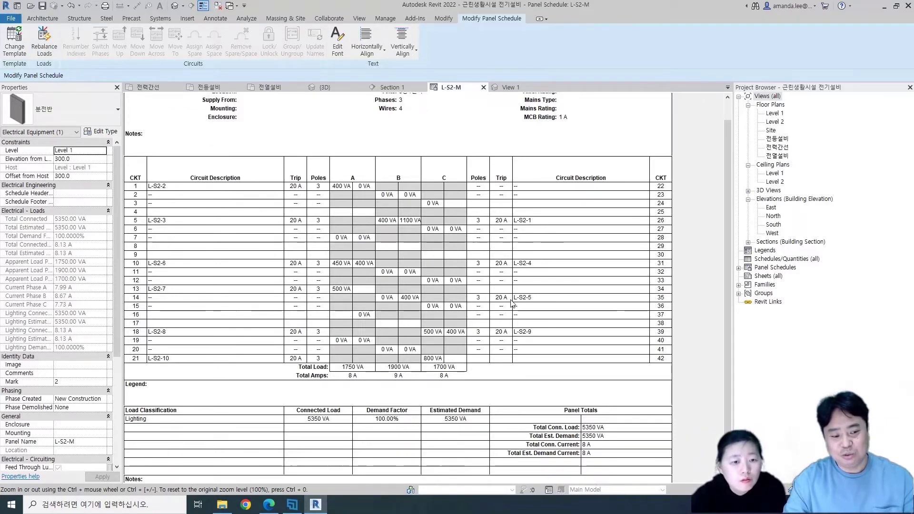
scroll(289, 285, up, 1)
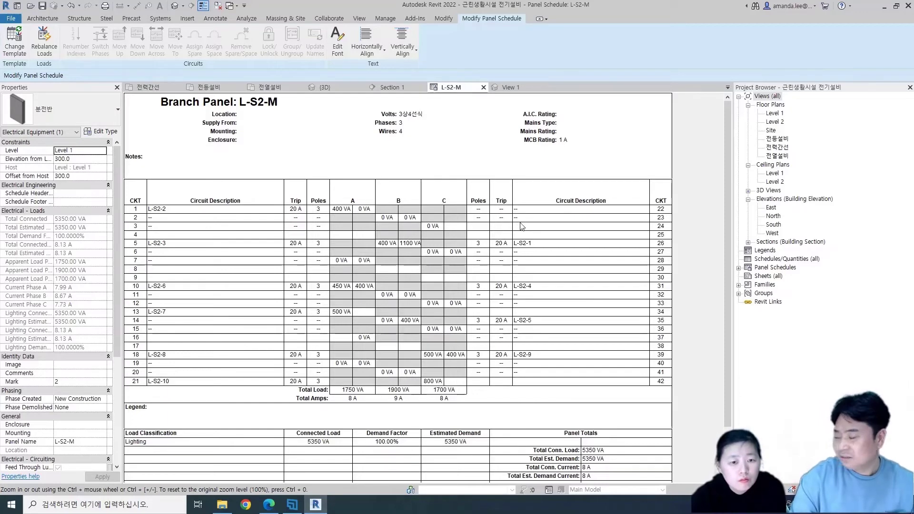
key(ctrl+z)
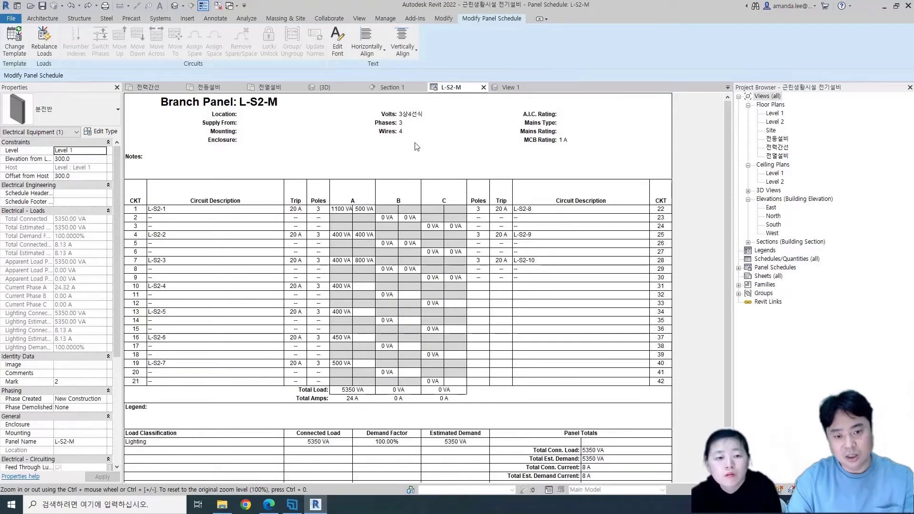
click(510, 87)
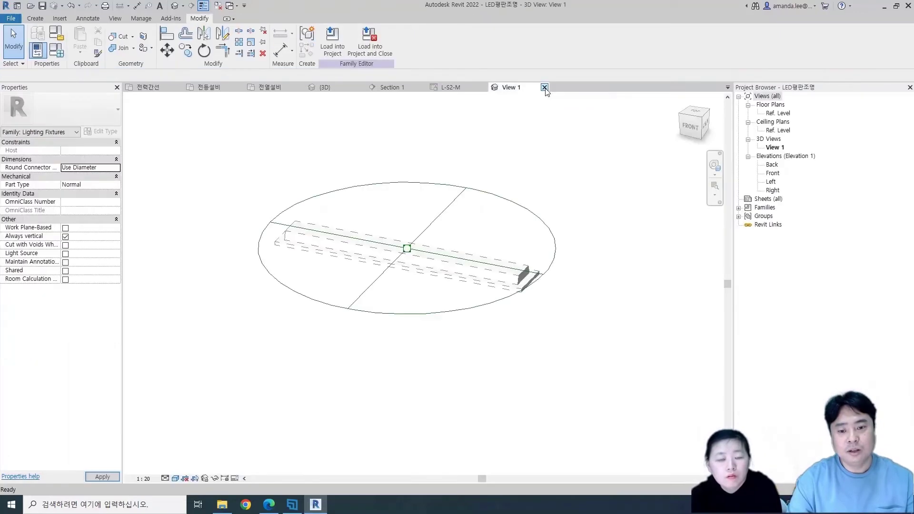
Close the LED family without saving and switch to the 전열설비 floor plan
click(544, 87)
click(476, 257)
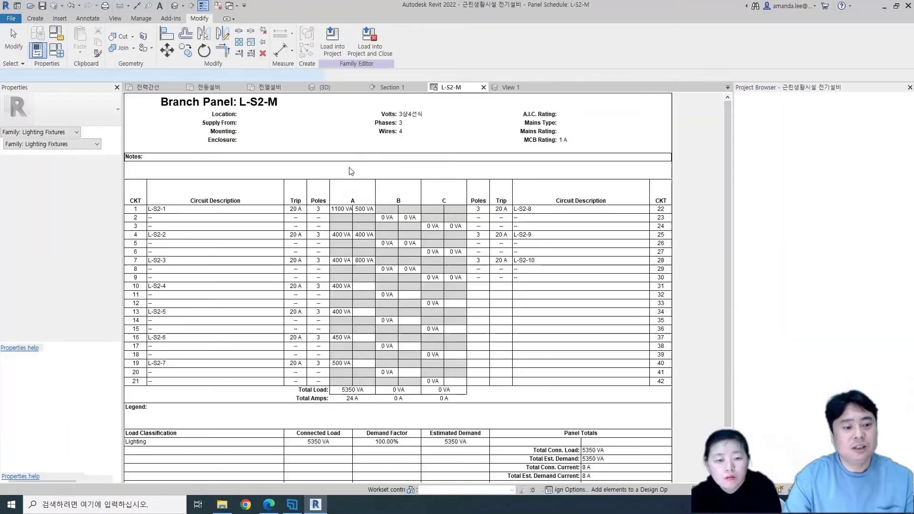
click(201, 86)
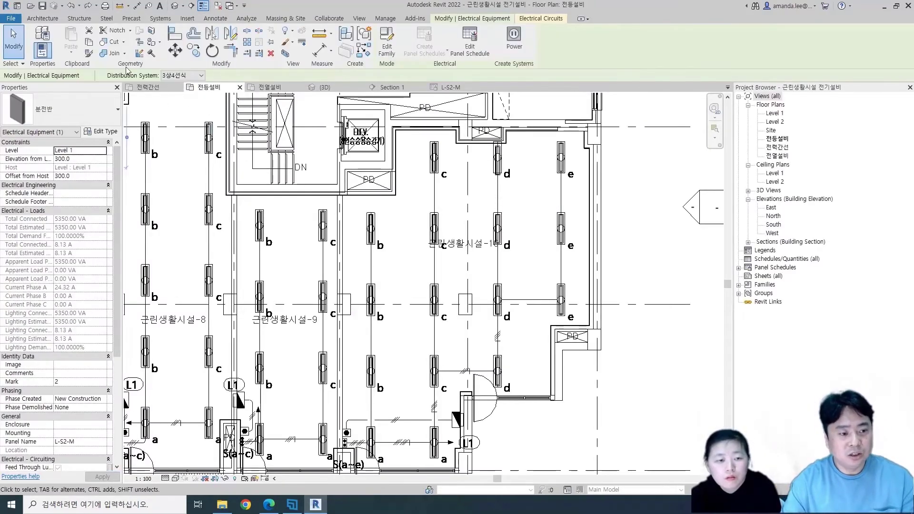
click(269, 87)
scroll(253, 301, up, 4)
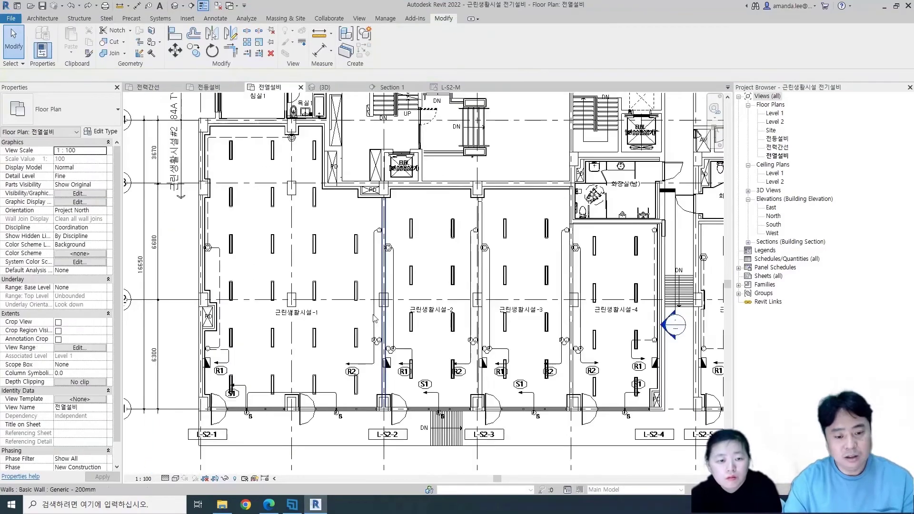
middle_drag(252, 301, 290, 314)
Hide the Lighting Fixtures category in the 전열설비 plan's Visibility/Graphics settings
key(v)
key(v)
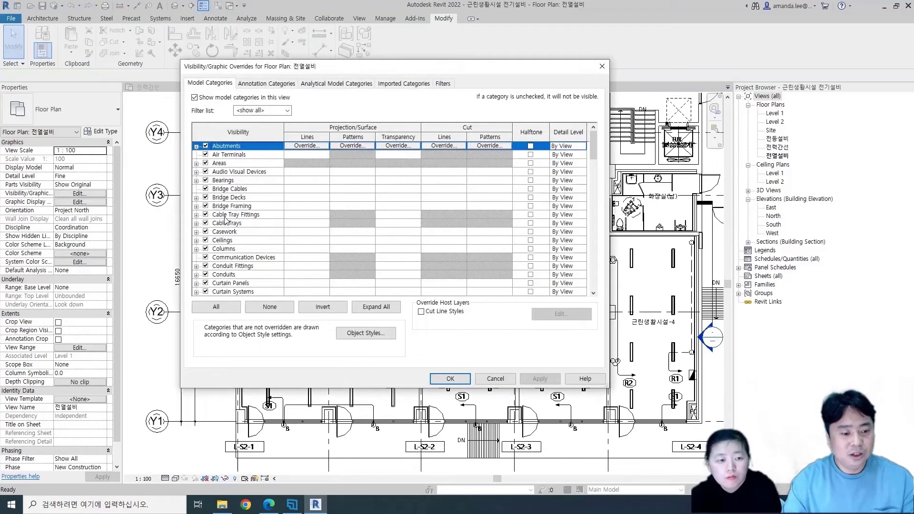
click(225, 220)
key(l)
scroll(238, 282, down, 1)
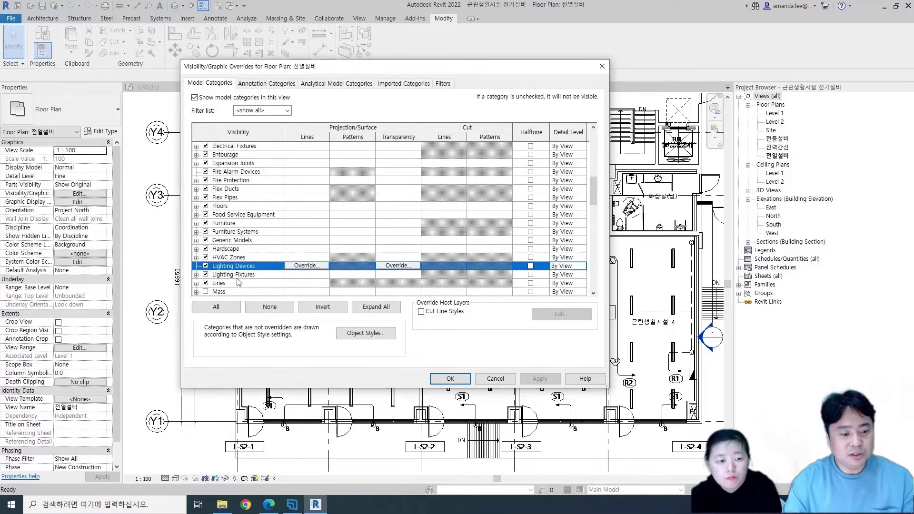
click(206, 274)
click(451, 378)
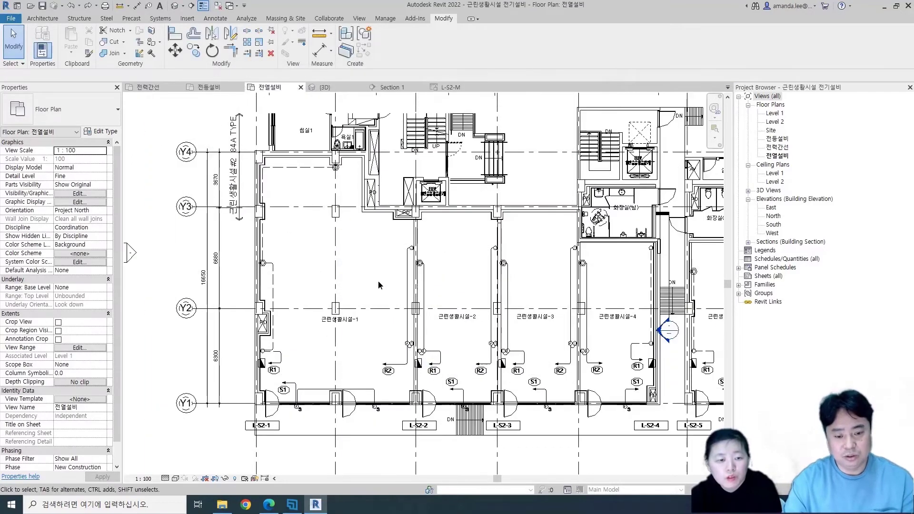
scroll(361, 280, up, 2)
scroll(363, 277, up, 2)
scroll(364, 272, up, 2)
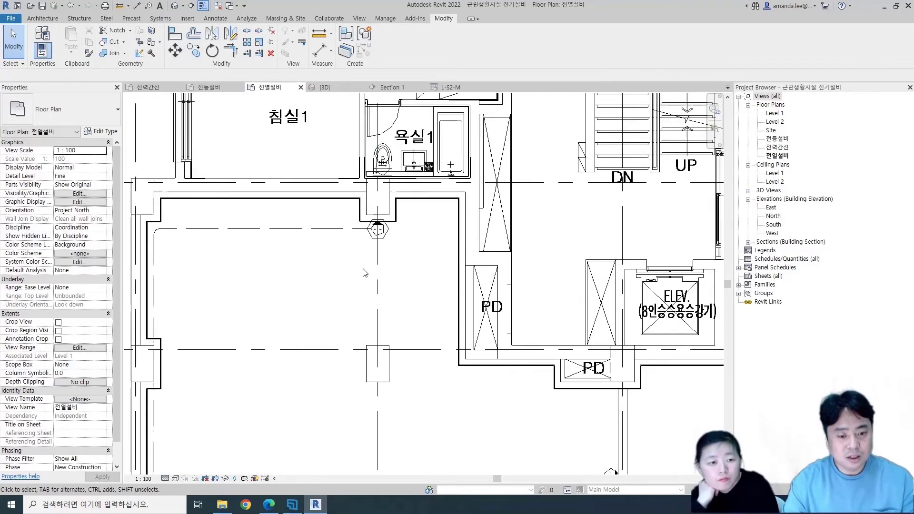
Start an Electrical Fixture placement with the 2구 콘센트 receptacle type
click(165, 21)
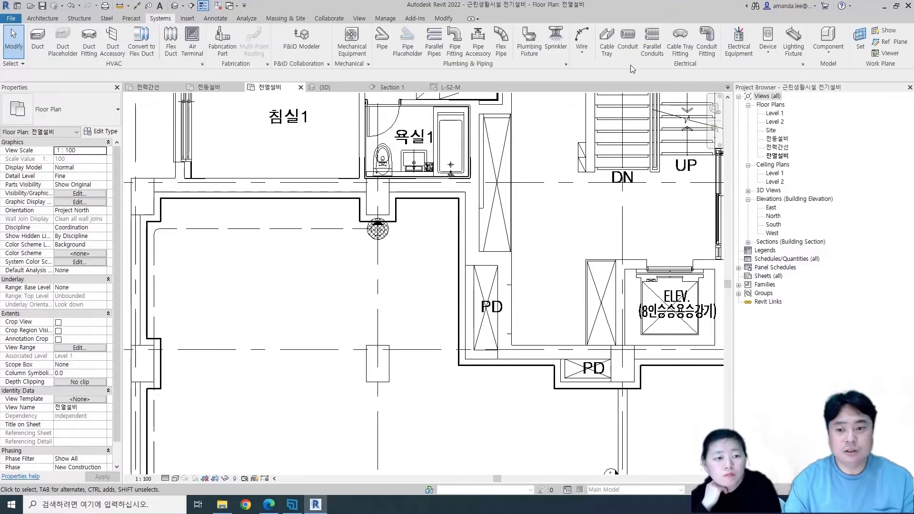
click(768, 58)
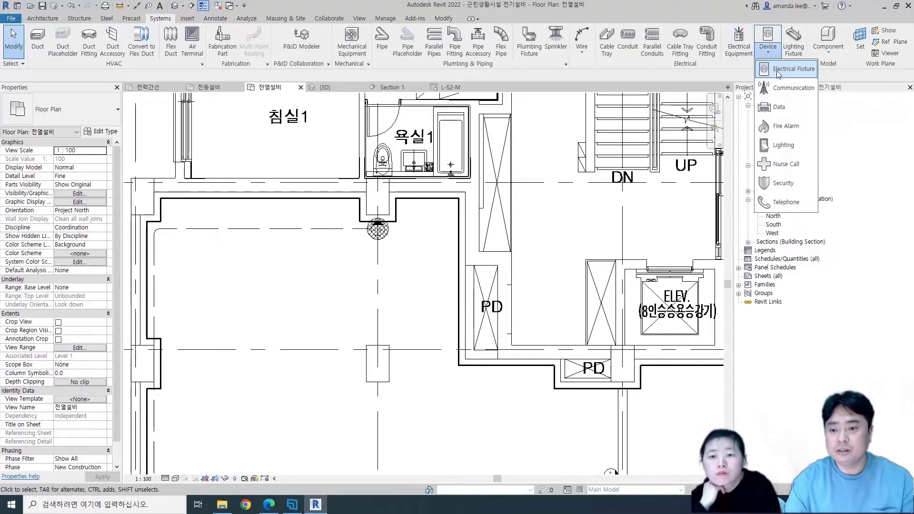
click(788, 69)
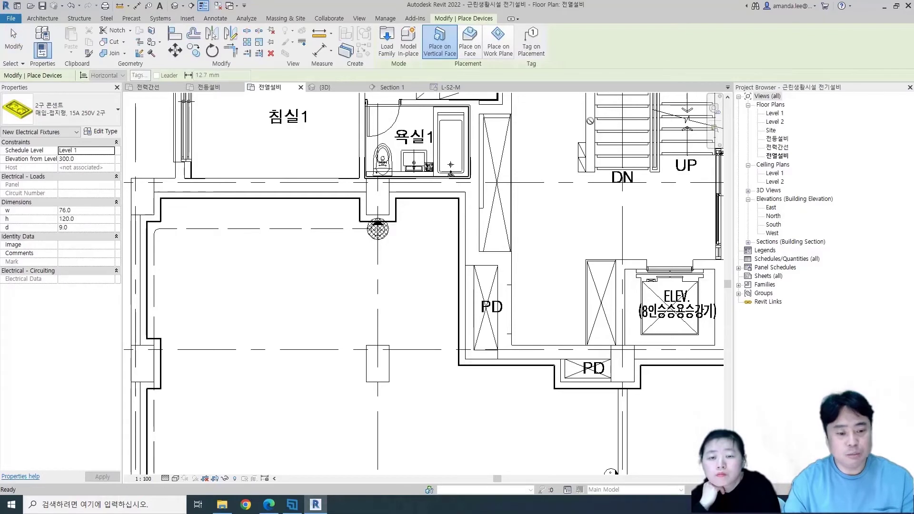
click(74, 109)
click(52, 131)
scroll(381, 226, up, 4)
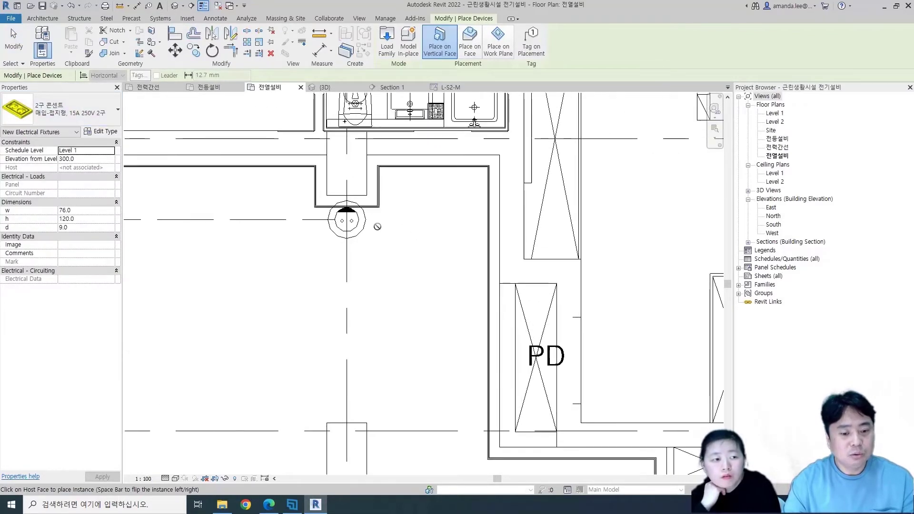
scroll(338, 206, up, 3)
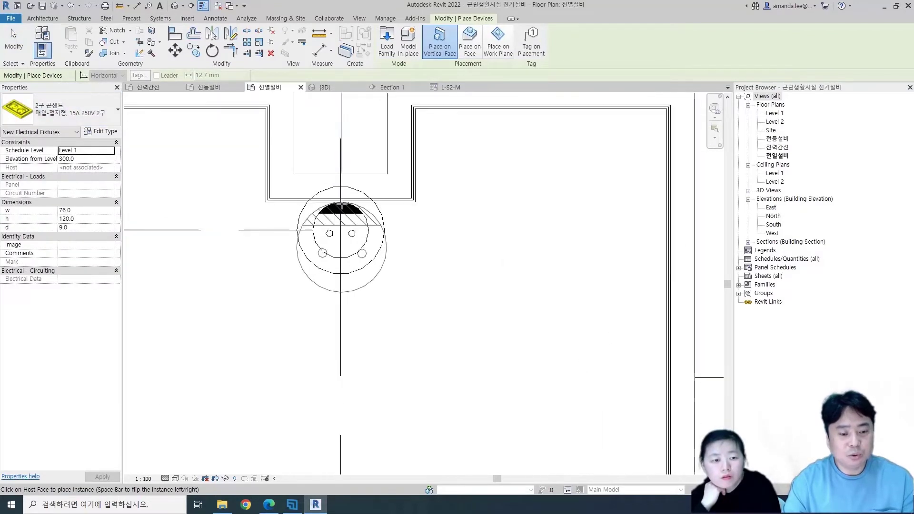
Place the receptacle on the wall below 욕실1 and open its family for editing
click(340, 230)
scroll(404, 293, down, 3)
key(Escape)
click(371, 261)
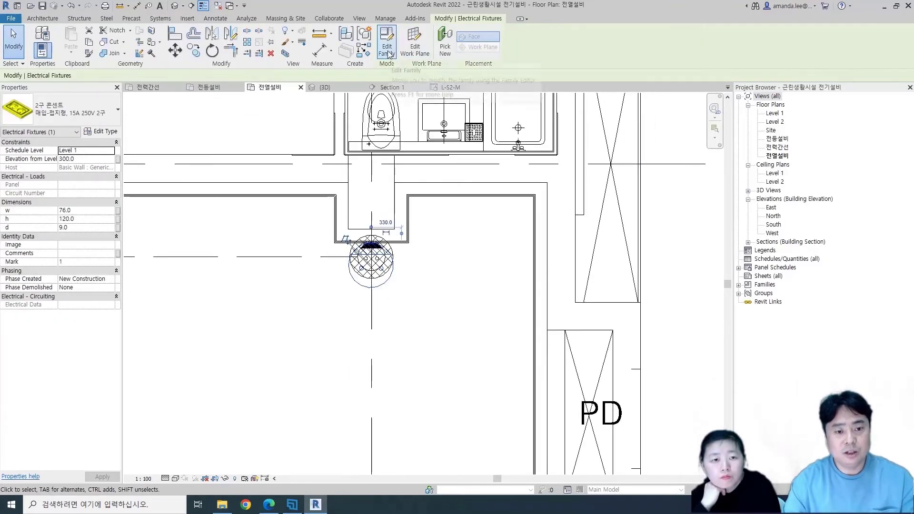
click(396, 50)
Show the outlet family shaded and select its electrical connector
scroll(463, 259, up, 2)
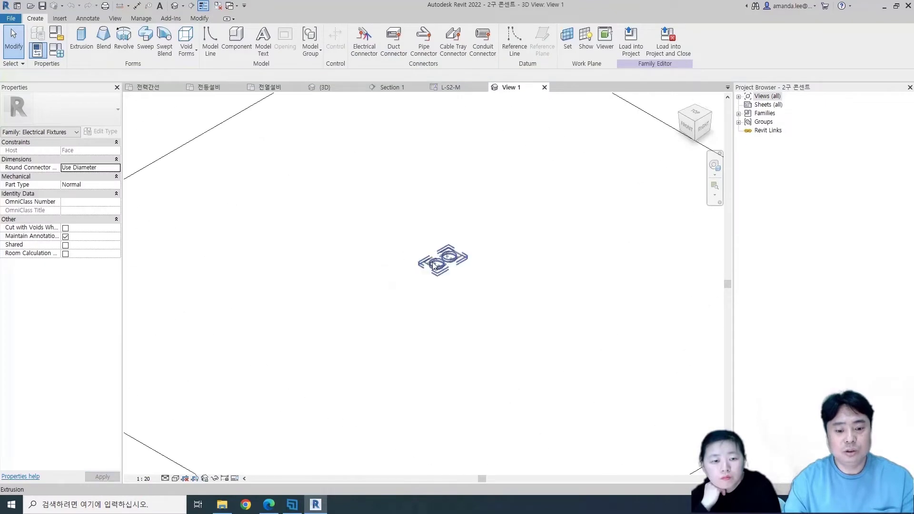
click(175, 478)
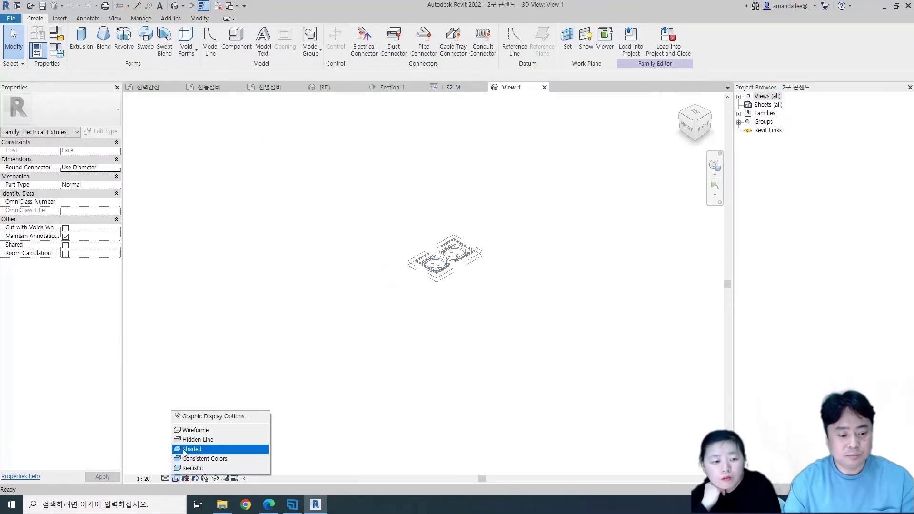
click(205, 449)
scroll(413, 211, up, 5)
click(419, 203)
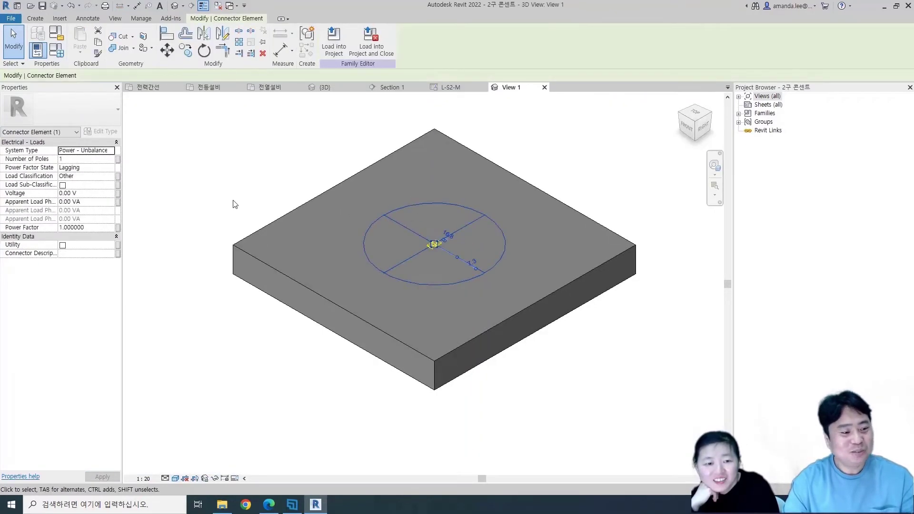
Give the connector a Power load classification, 220 V voltage and 500 VA apparent load
click(86, 176)
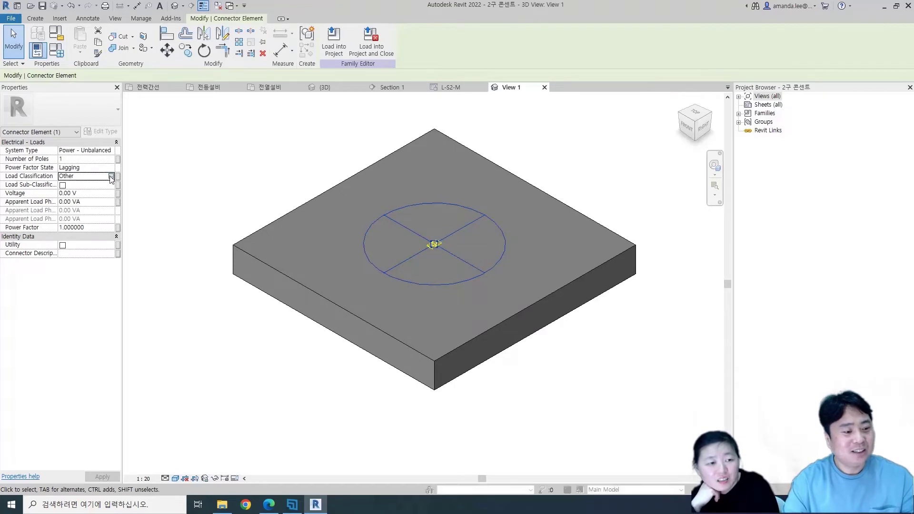
click(266, 162)
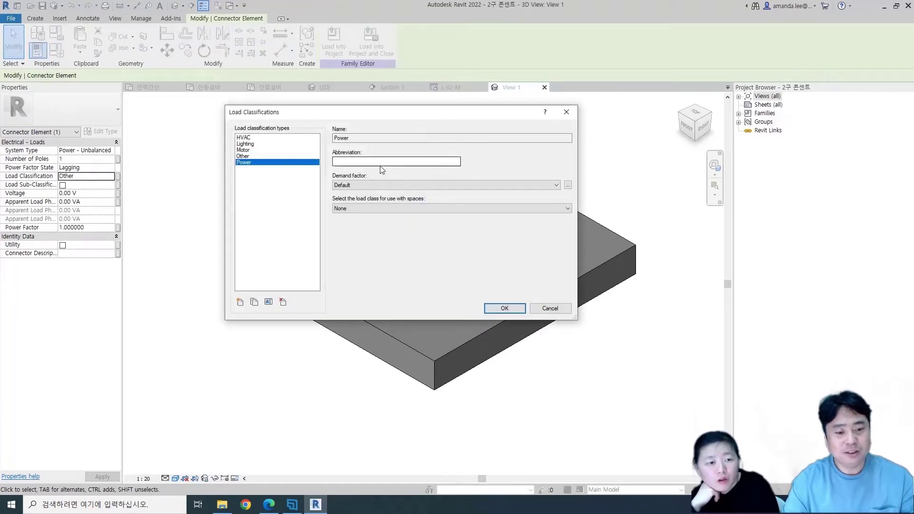
click(379, 212)
click(371, 229)
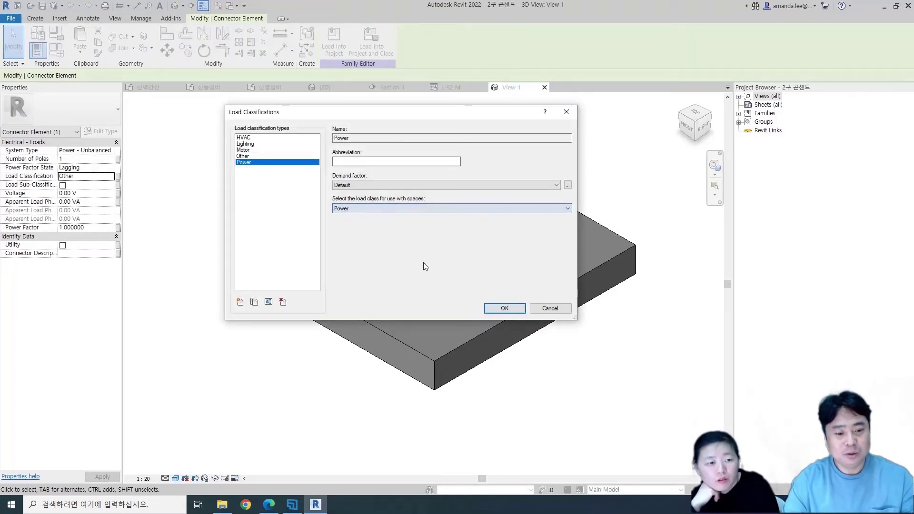
click(501, 309)
click(90, 193)
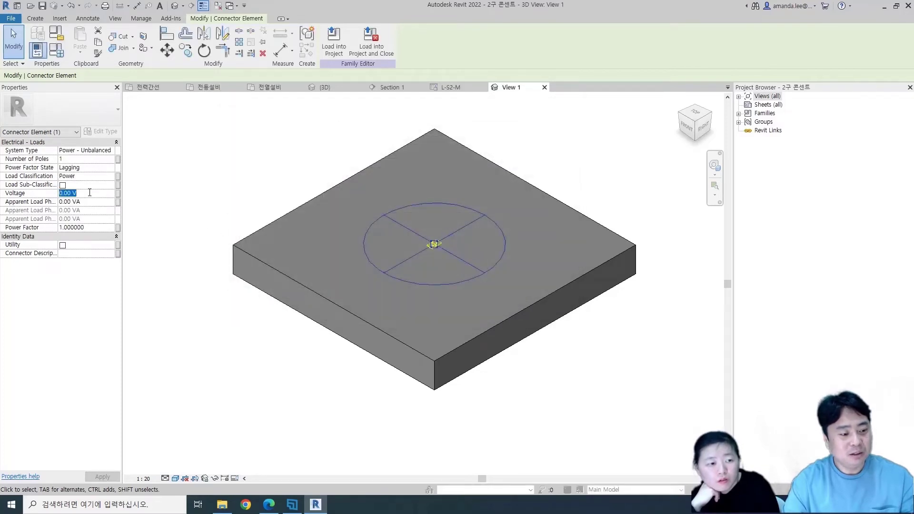
text(225)
key(Return)
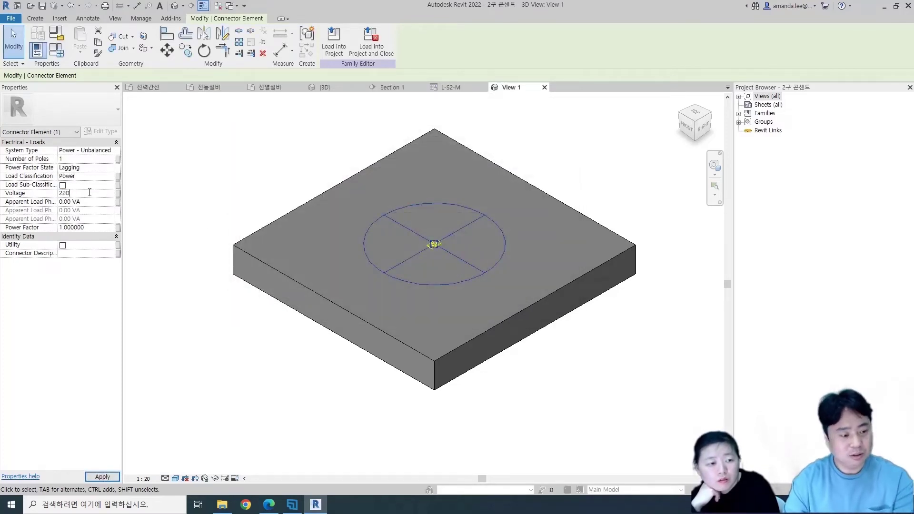
text(500)
key(Return)
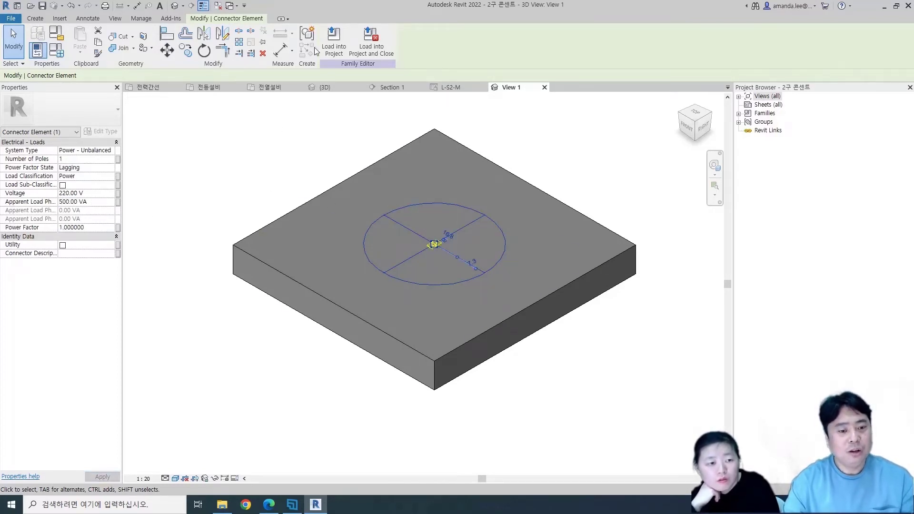
Reload the outlet family into the project, overwriting the existing version, and check the placed outlet
click(340, 48)
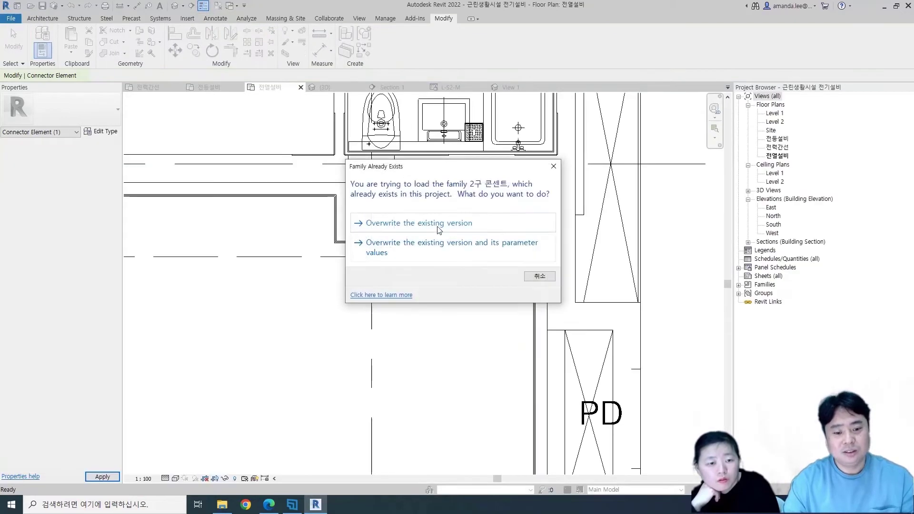
click(438, 232)
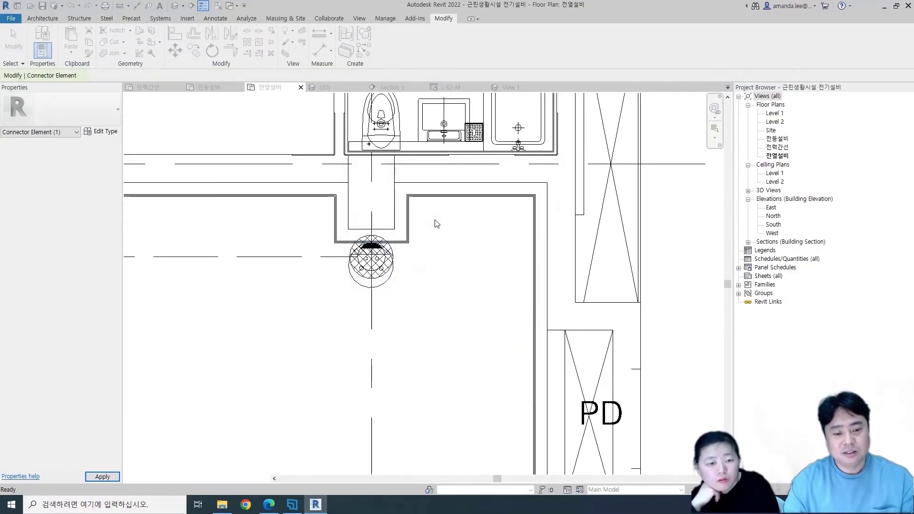
click(383, 287)
click(438, 282)
scroll(438, 281, down, 3)
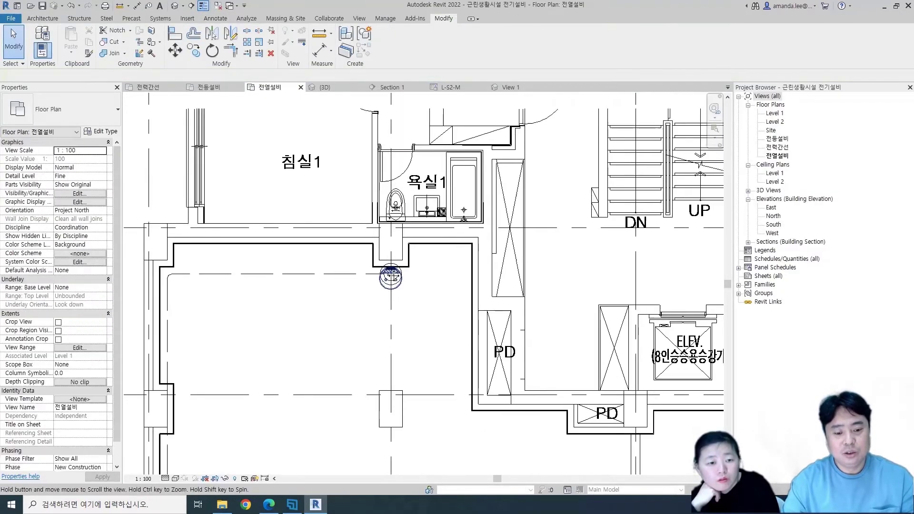
scroll(395, 240, up, 2)
click(409, 237)
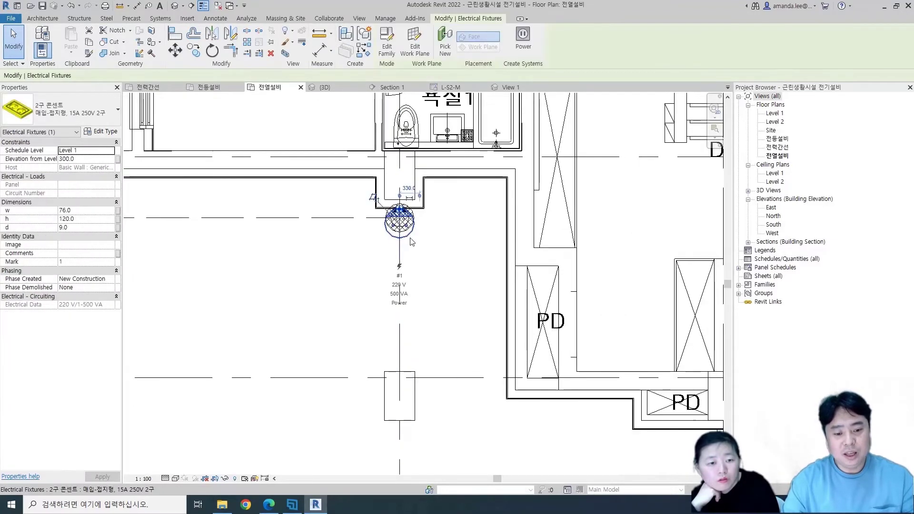
scroll(415, 218, up, 2)
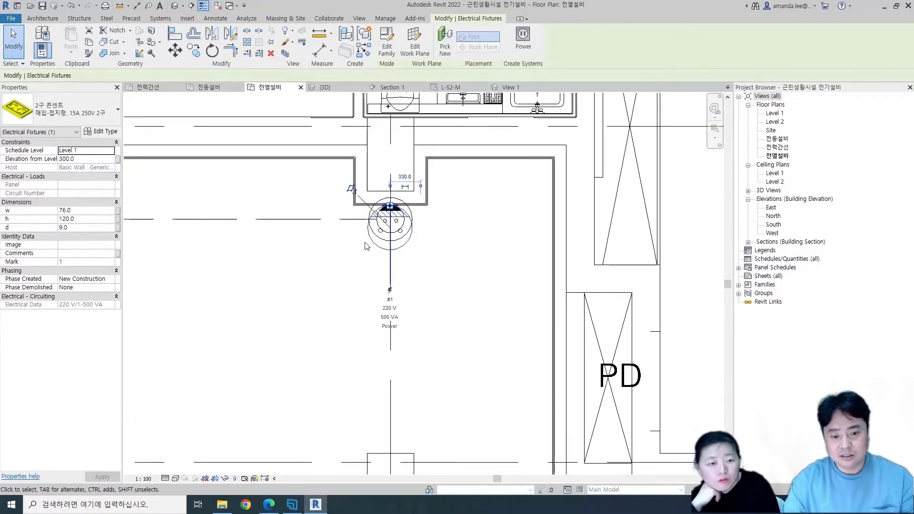
key(Escape)
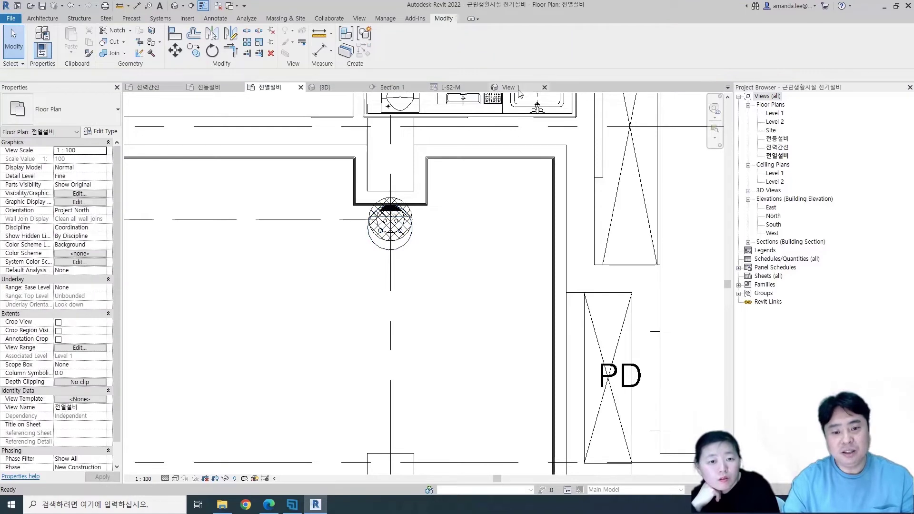
click(518, 91)
Open the family's Ref. Level floor plan and inspect the outlet's annotation symbol
scroll(427, 244, up, 3)
scroll(427, 244, up, 2)
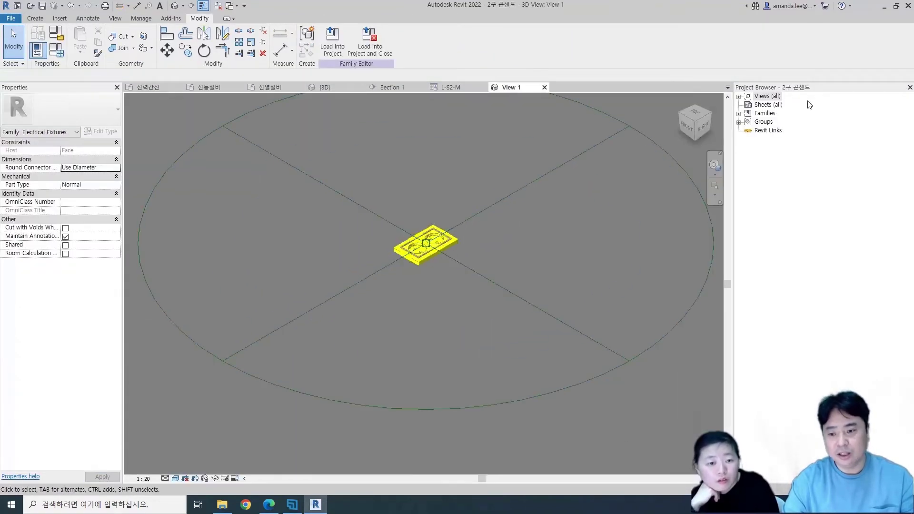
click(738, 96)
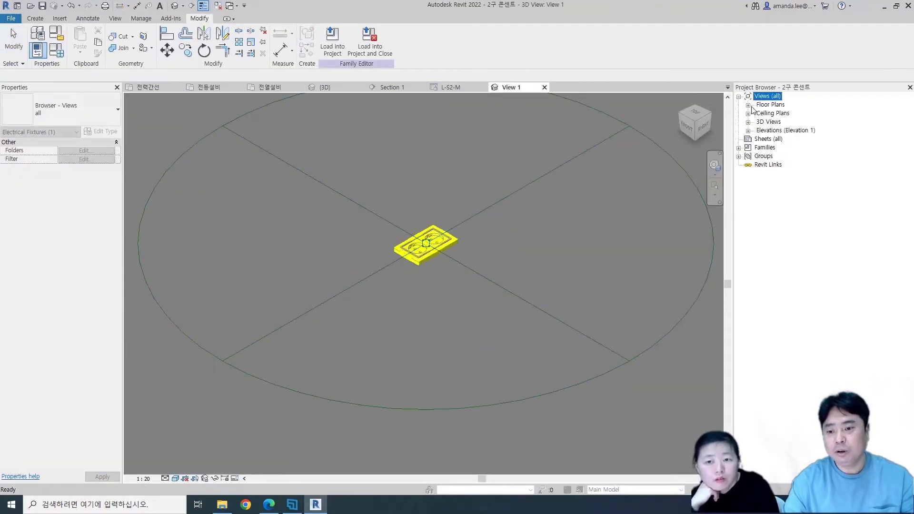
click(748, 105)
double_click(779, 113)
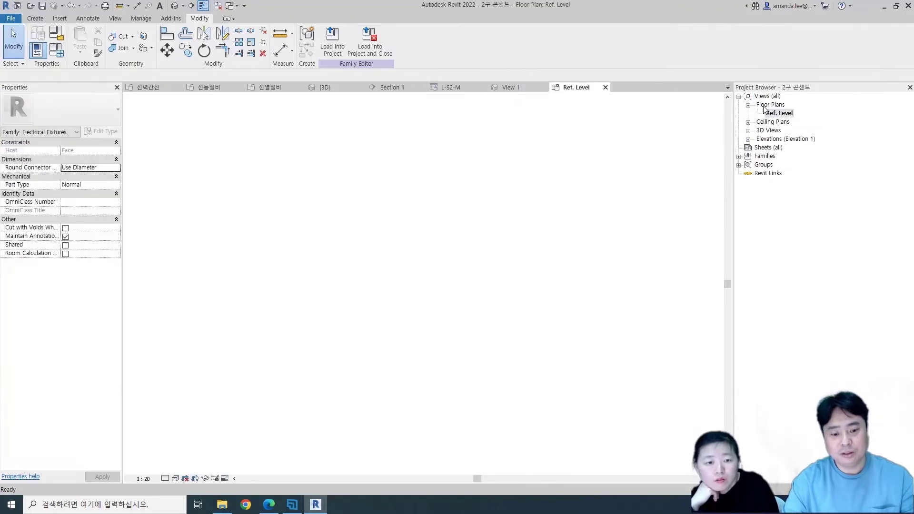
scroll(457, 312, up, 2)
scroll(442, 318, up, 3)
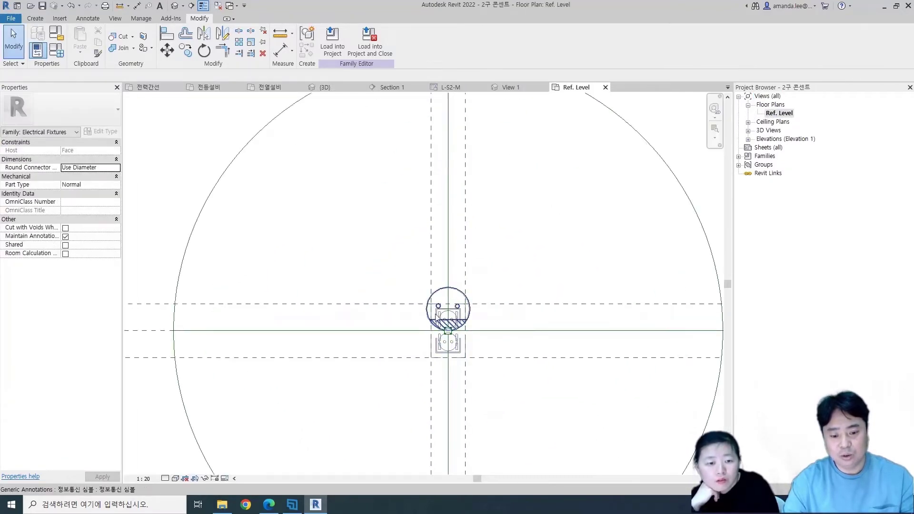
click(451, 291)
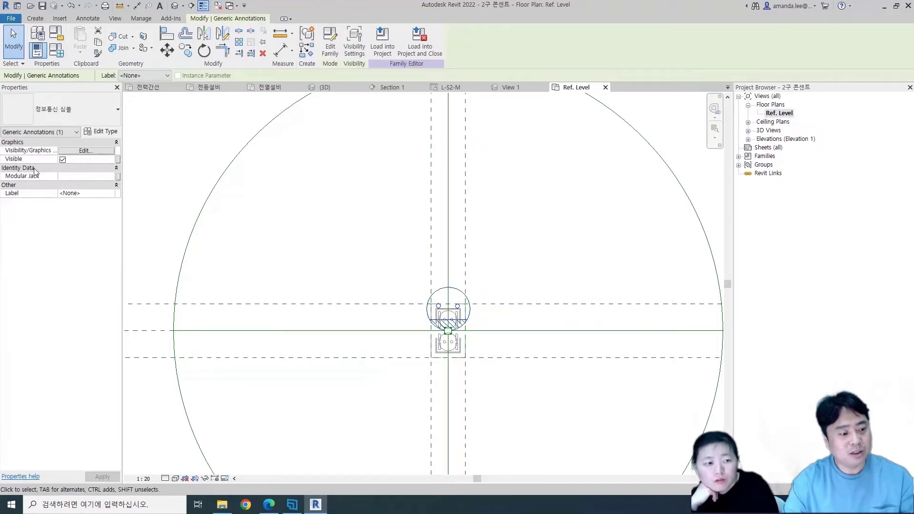
click(608, 194)
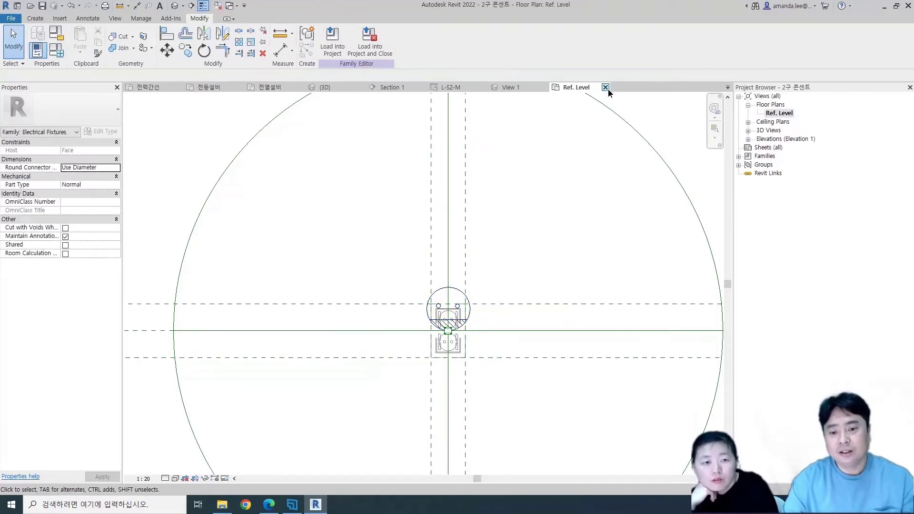
Close the family's views without saving, returning to the project floor plan
click(606, 89)
click(544, 88)
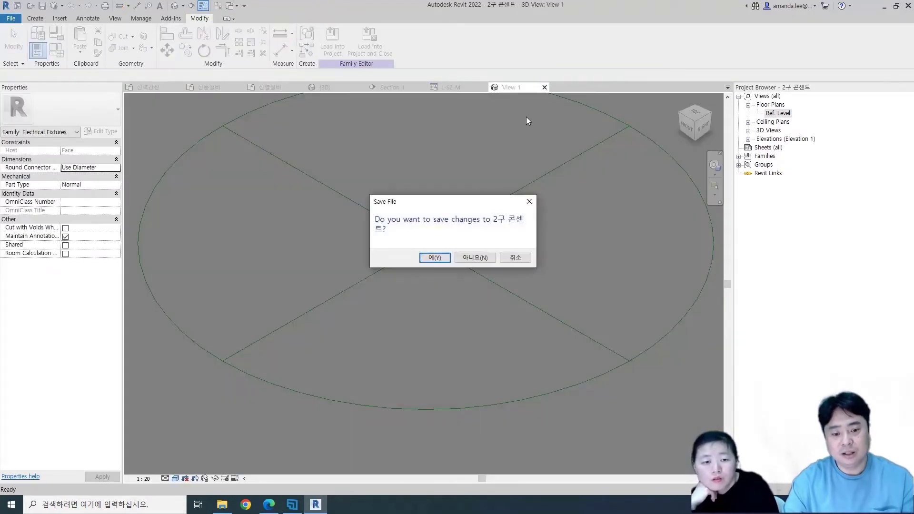
click(482, 257)
scroll(445, 285, down, 2)
scroll(444, 285, down, 2)
scroll(396, 339, up, 2)
scroll(397, 339, up, 2)
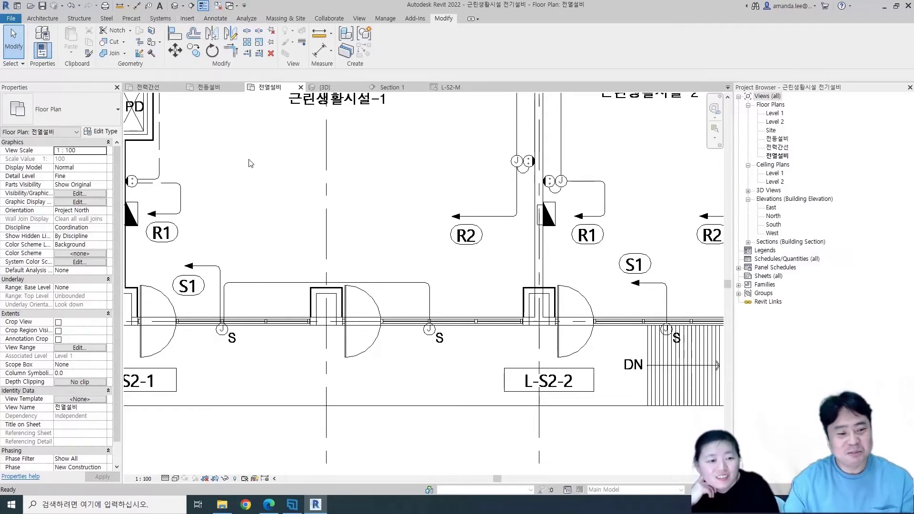
Start placing an electrical device of type 조인트 박스 2구 콘센트
key(Left)
key(Down)
key(Left)
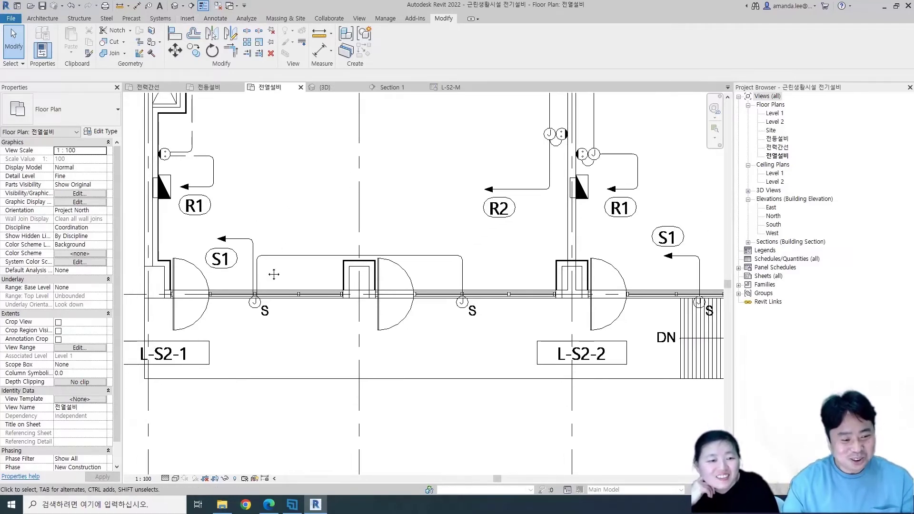
scroll(274, 274, up, 1)
scroll(316, 259, down, 1)
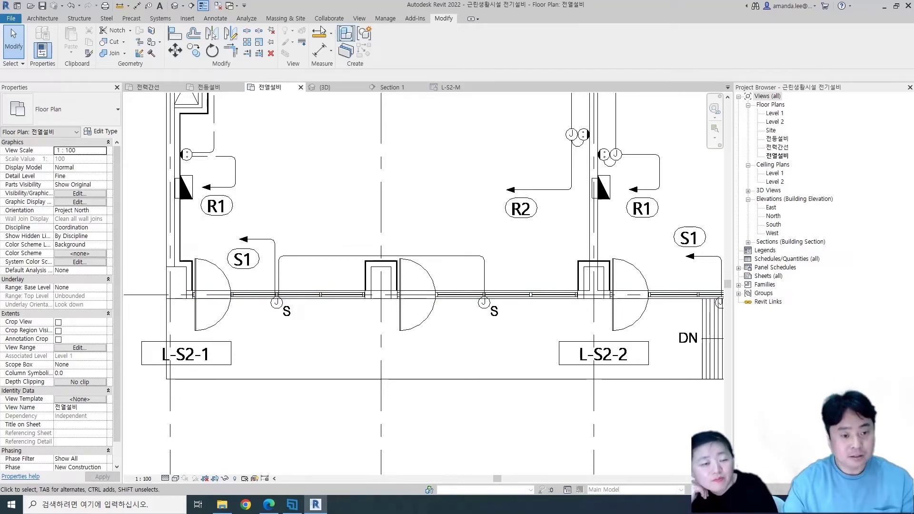
click(160, 18)
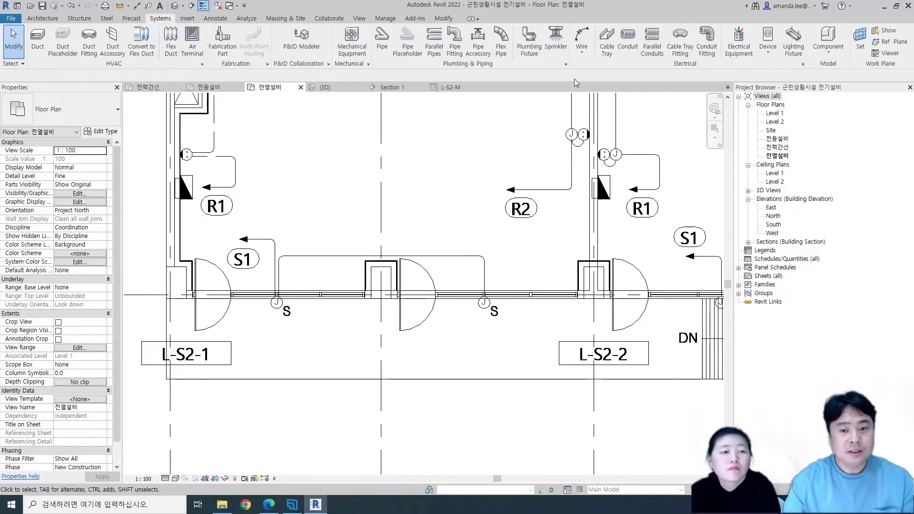
click(769, 41)
click(71, 110)
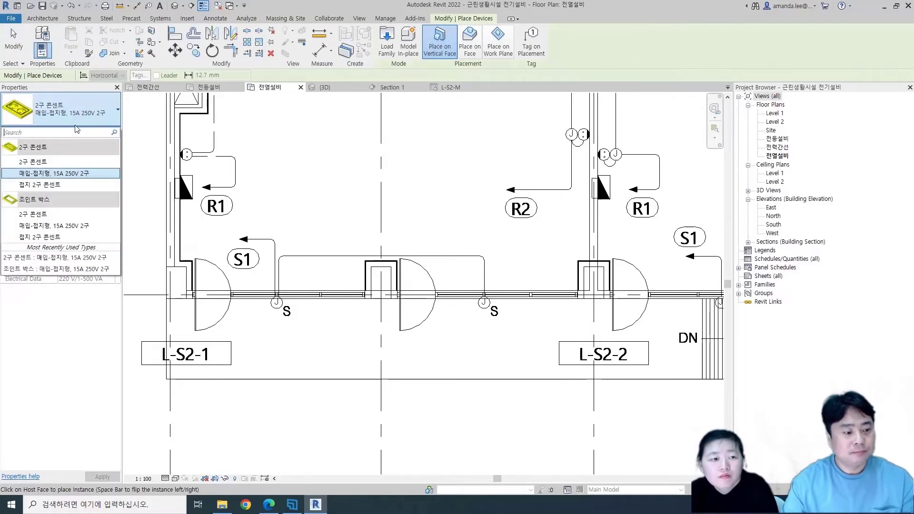
click(44, 214)
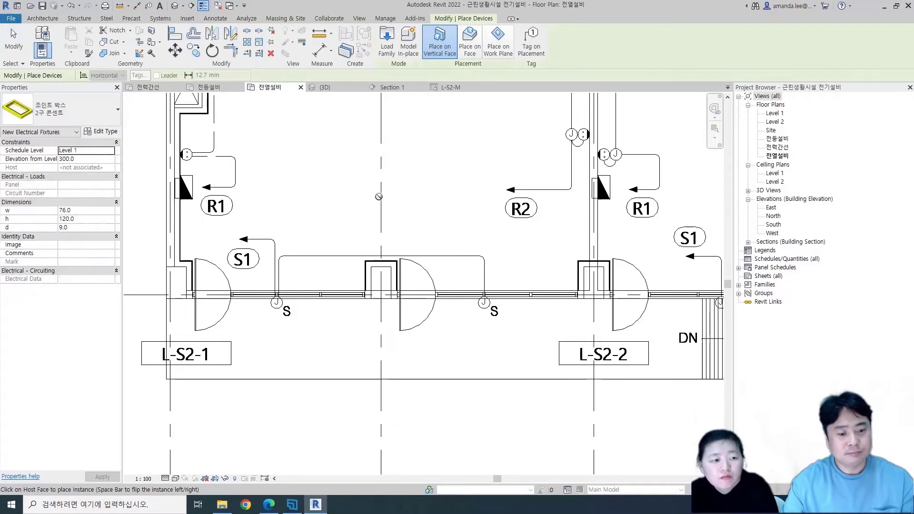
Place the joint box on the wall near S1, then select it and open its family
scroll(250, 293, up, 1)
scroll(285, 307, up, 2)
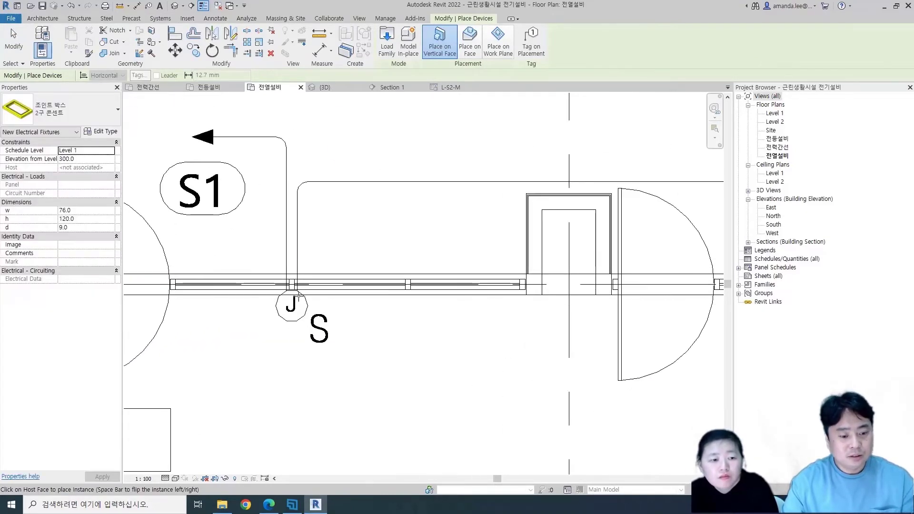
click(290, 298)
key(Escape)
key(Escape)
scroll(293, 352, down, 1)
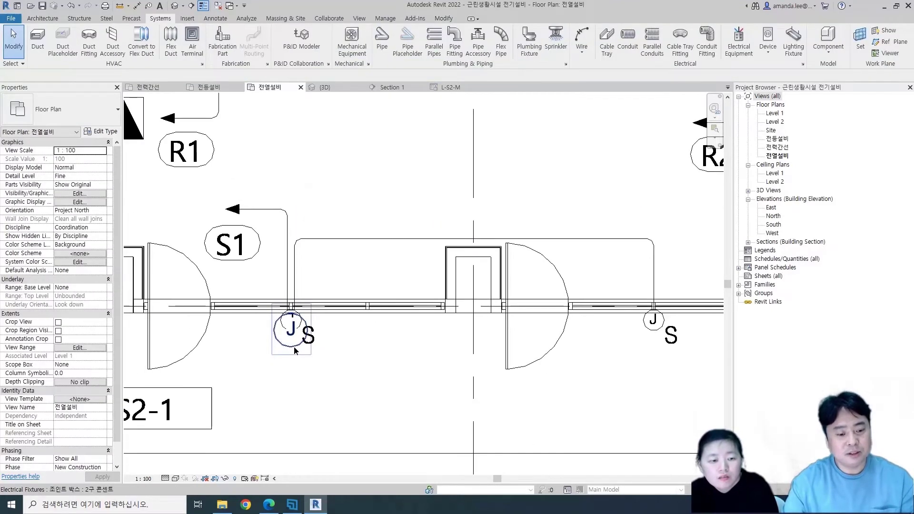
click(294, 351)
click(387, 48)
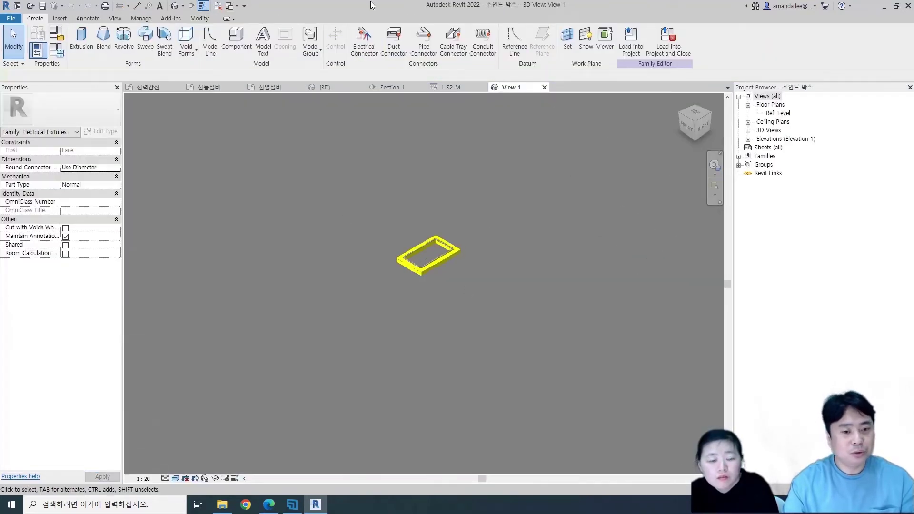
Add an electrical connector with Power load classification at 220 V, then load the family into the project
click(364, 40)
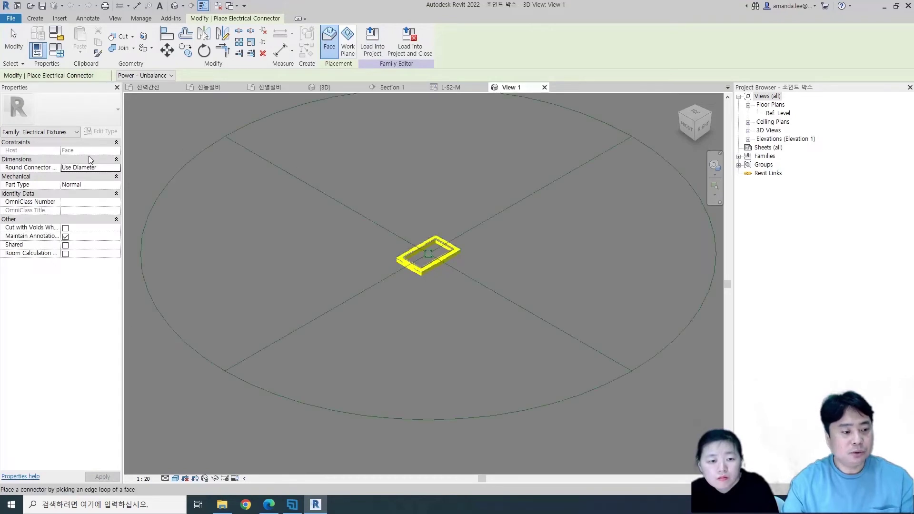
click(227, 138)
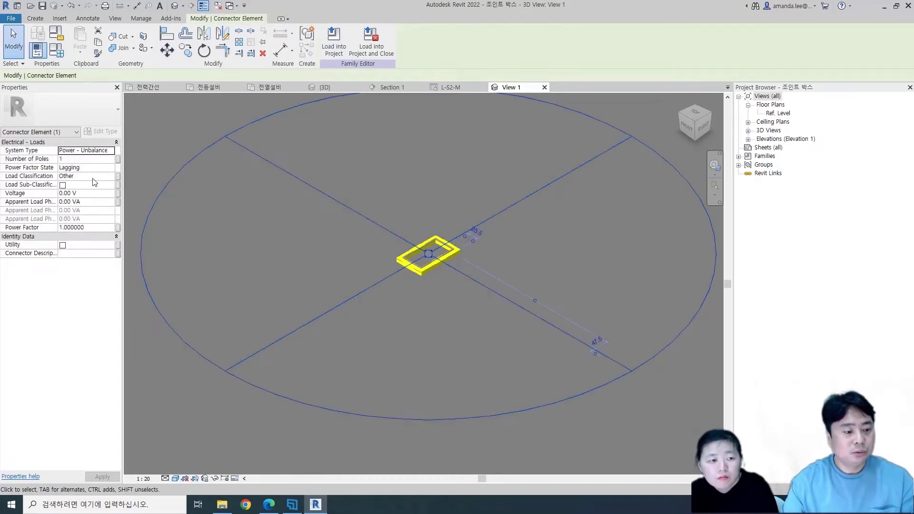
click(109, 176)
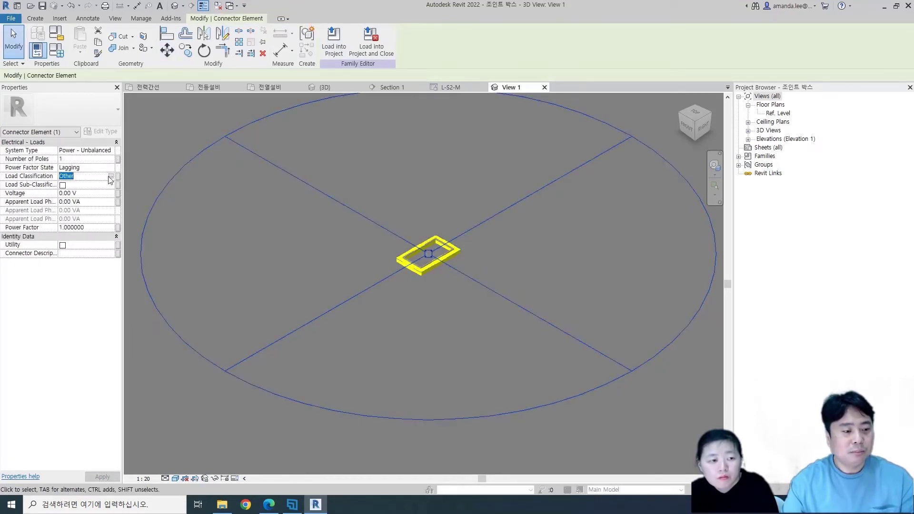
click(112, 176)
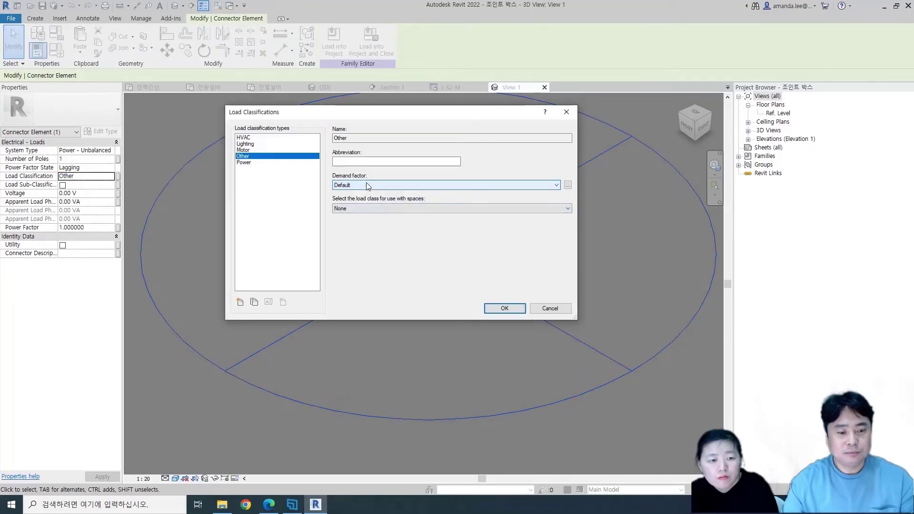
click(395, 208)
click(414, 232)
click(497, 309)
click(93, 190)
text(220)
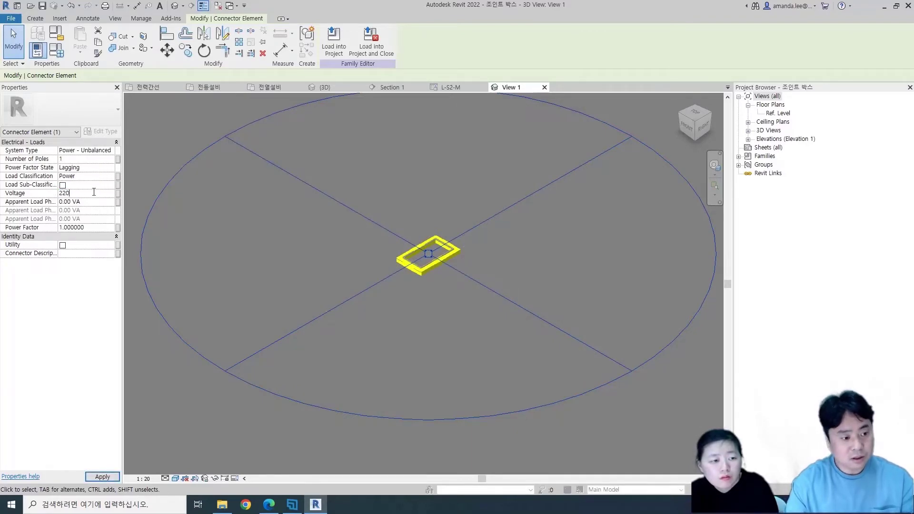
key(Return)
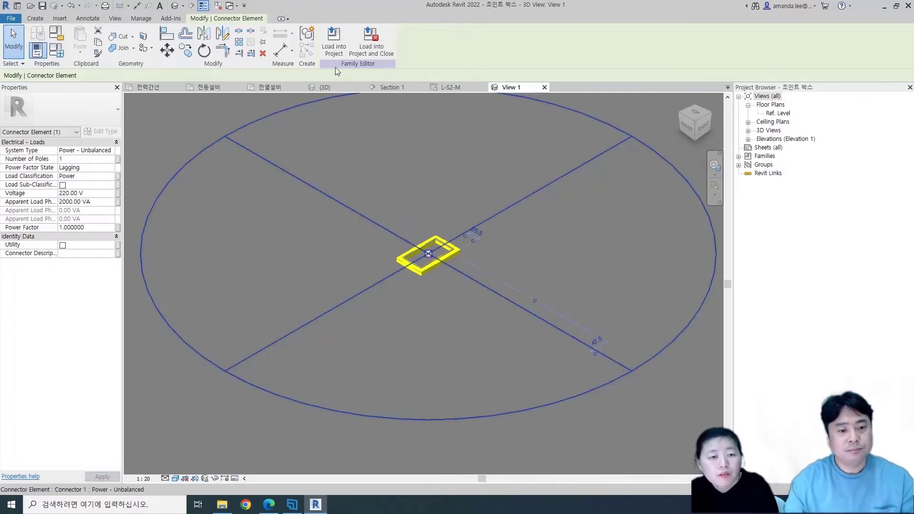
click(341, 55)
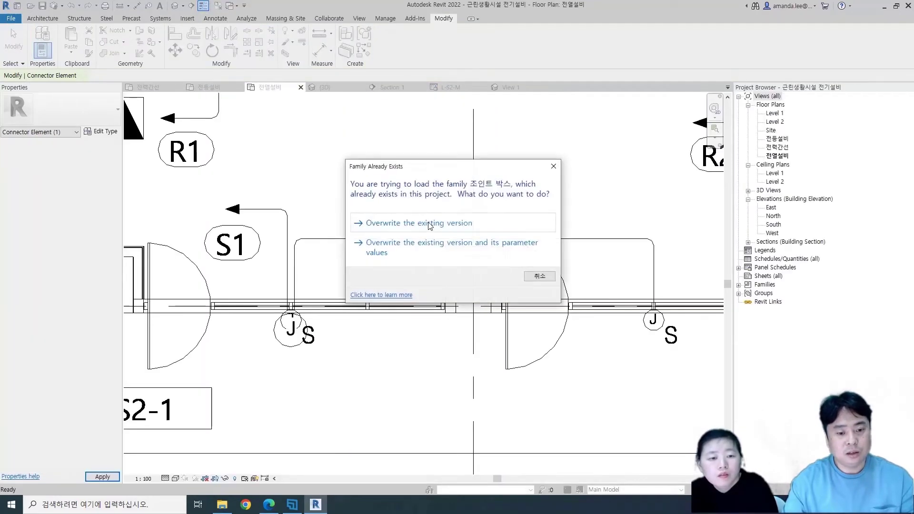
Overwrite the existing junction box family with the updated version and locate unit L-S2-1's boxes
click(425, 228)
scroll(422, 229, down, 3)
middle_drag(361, 281, 316, 255)
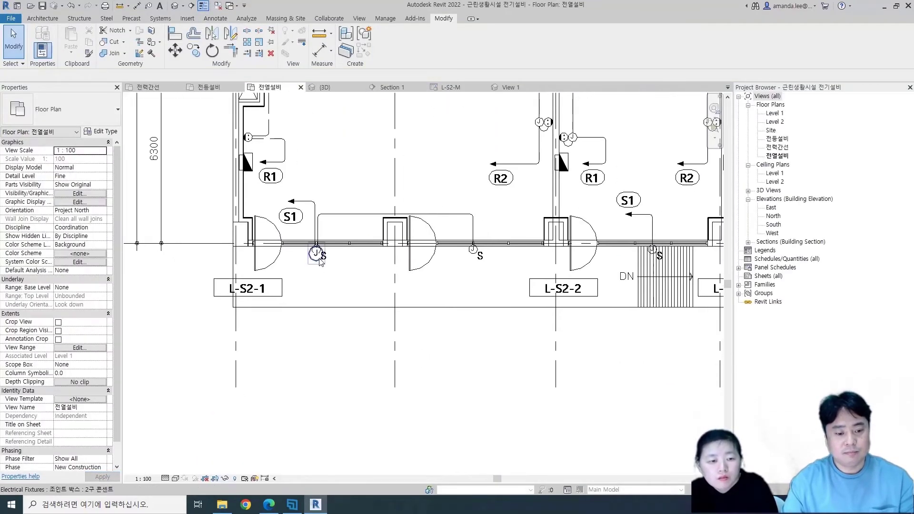
click(316, 253)
scroll(316, 254, up, 3)
key(c)
key(o)
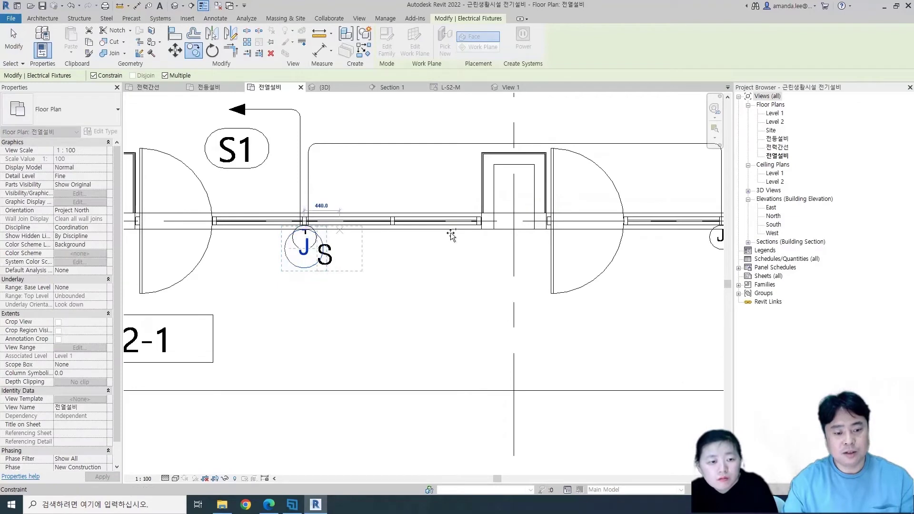
scroll(404, 235, up, 2)
scroll(413, 229, up, 2)
scroll(414, 230, up, 1)
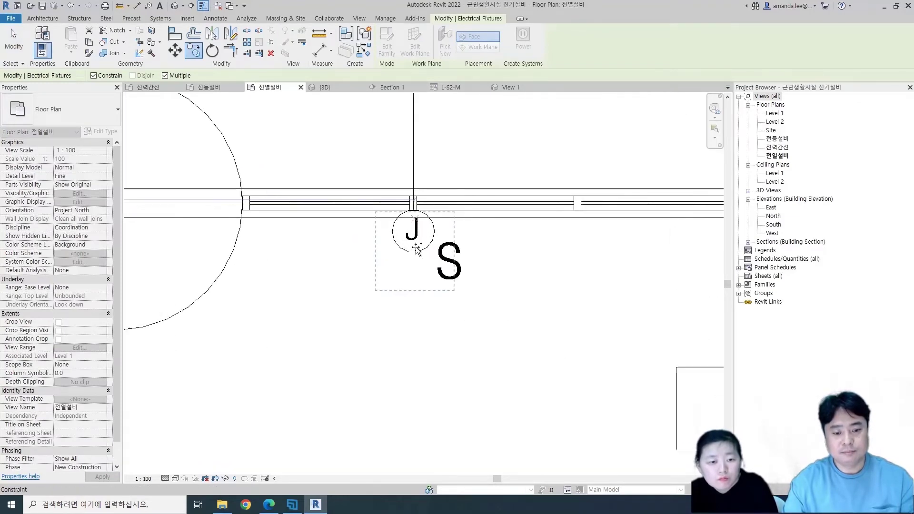
scroll(415, 250, down, 2)
scroll(416, 258, down, 2)
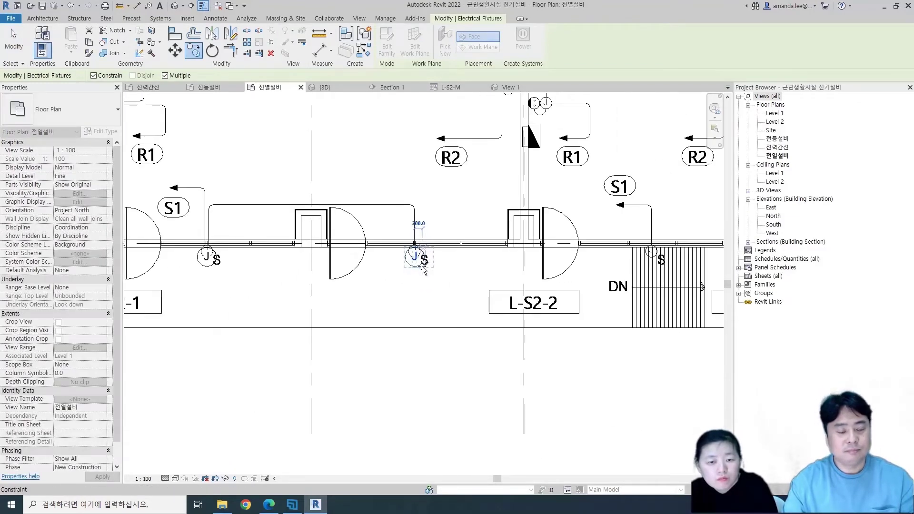
key(Escape)
key(Escape)
Set Elevation from Level to 0 for both junction boxes in unit L-S2-1
click(414, 257)
ctrl+click(207, 257)
click(90, 159)
text(2)
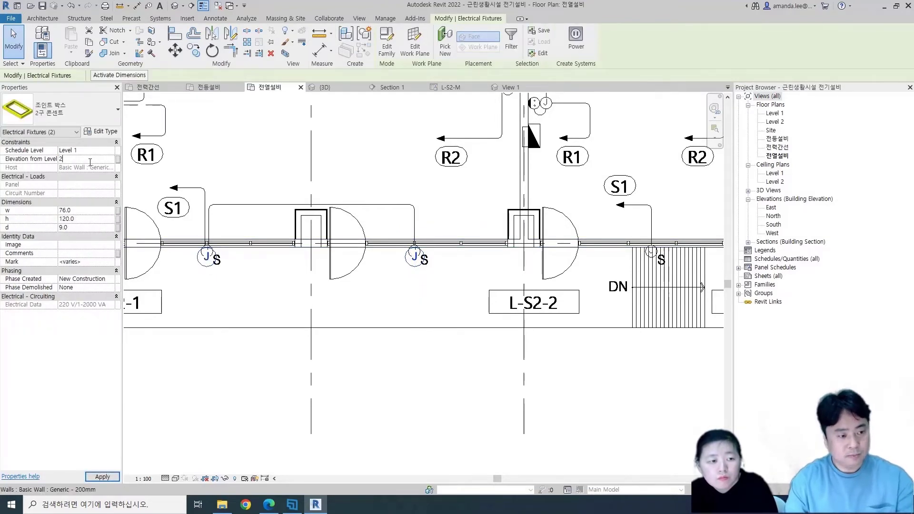
text(0)
key(Return)
click(359, 288)
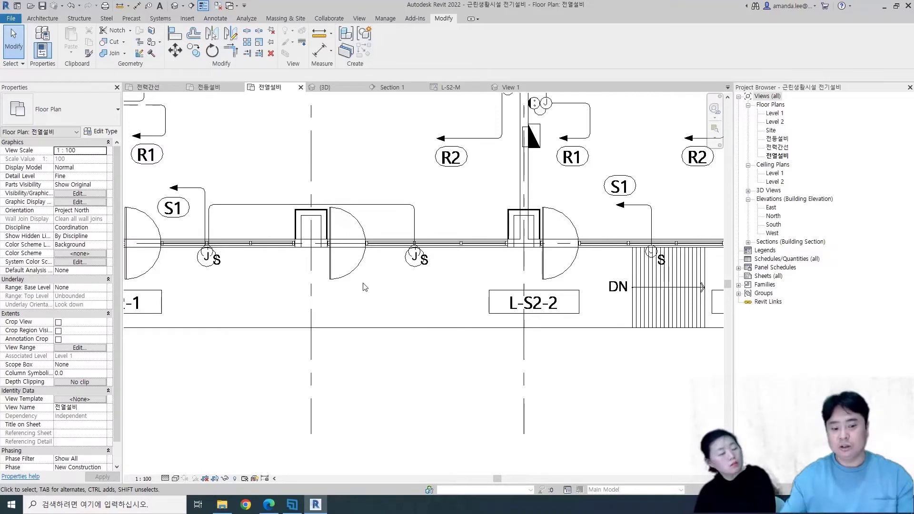
mouse_move(259, 276)
middle_down()
mouse_move(373, 280)
mouse_move(509, 314)
middle_up()
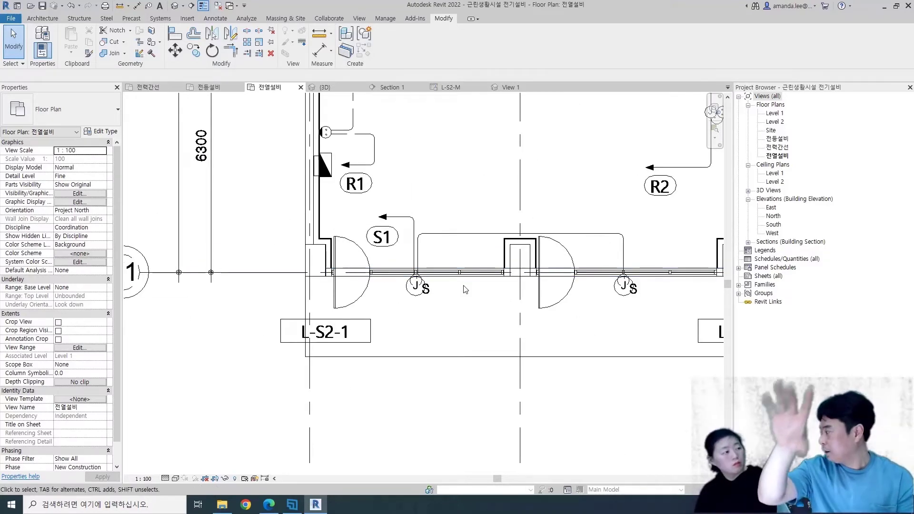
Copy the junction box to the stair walls of the later units through L-S2-9
scroll(465, 289, down, 2)
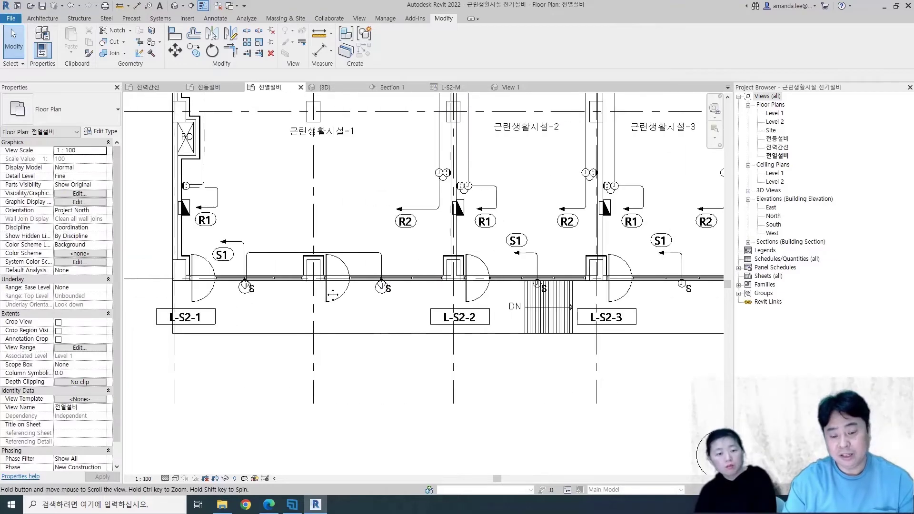
click(357, 285)
scroll(358, 285, up, 2)
key(c)
key(o)
click(350, 279)
click(590, 307)
middle_drag(589, 307, 282, 286)
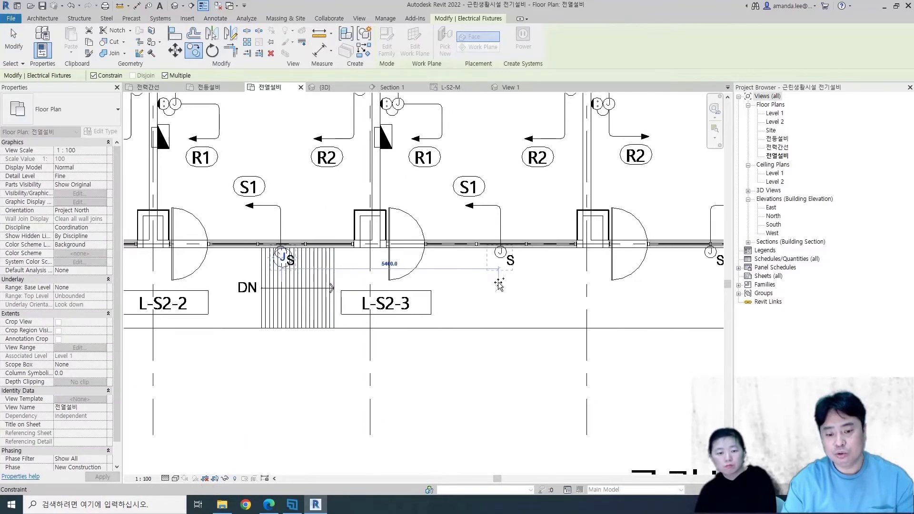
middle_drag(547, 285, 334, 285)
click(657, 295)
mouse_move(657, 296)
middle_down()
mouse_move(442, 272)
mouse_move(120, 274)
middle_up()
click(481, 302)
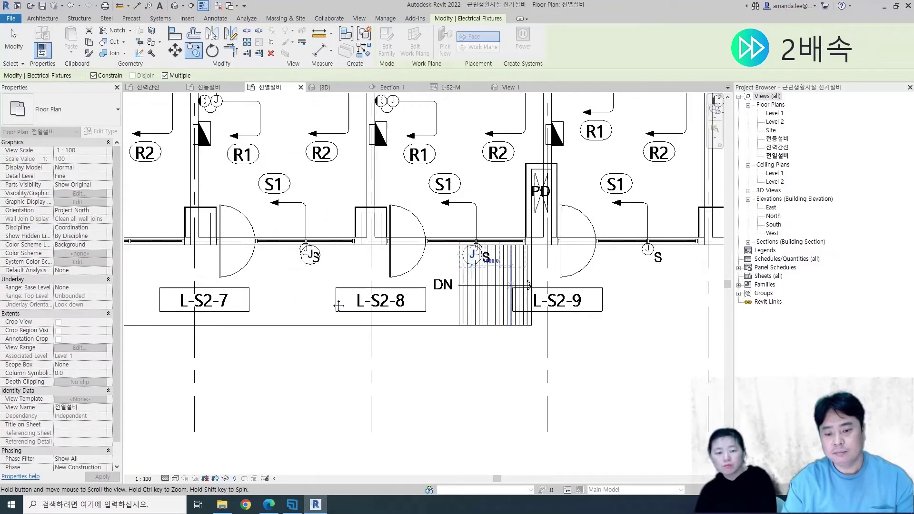
middle_drag(621, 298, 354, 298)
scroll(532, 266, up, 4)
middle_drag(333, 333, 126, 446)
scroll(304, 286, down, 3)
Start placing the 2구 콘센트 receptacle component with CS
key(c)
key(s)
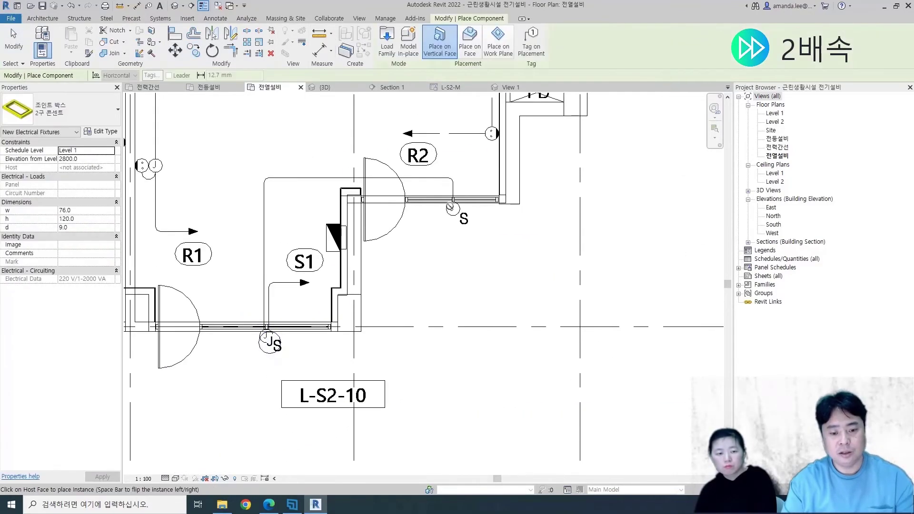
scroll(444, 280, down, 4)
key(Escape)
scroll(386, 142, up, 4)
scroll(386, 142, up, 4)
key(c)
key(s)
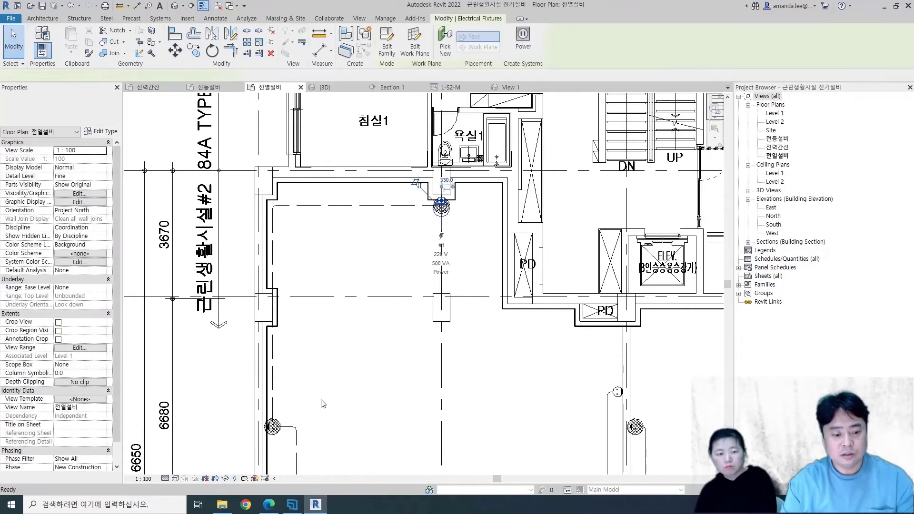
scroll(284, 328, down, 2)
scroll(284, 328, up, 2)
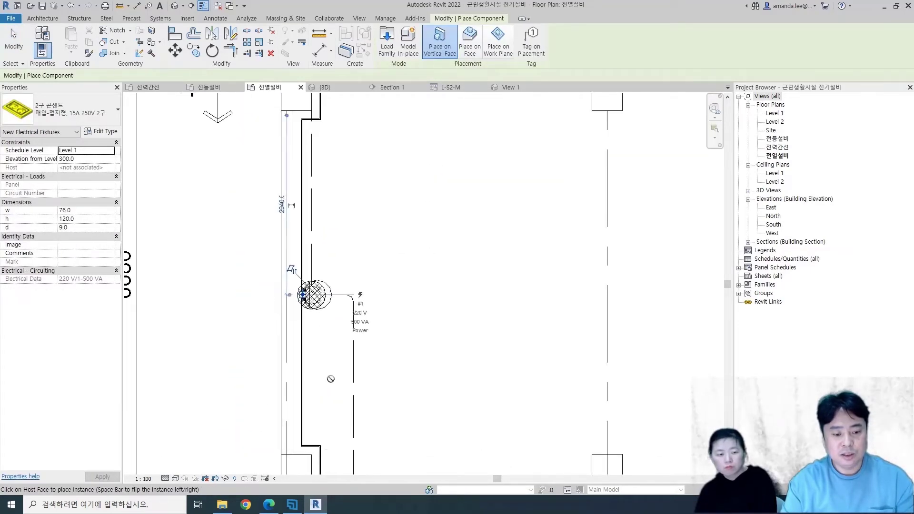
middle_drag(284, 277, 304, 104)
scroll(314, 343, up, 2)
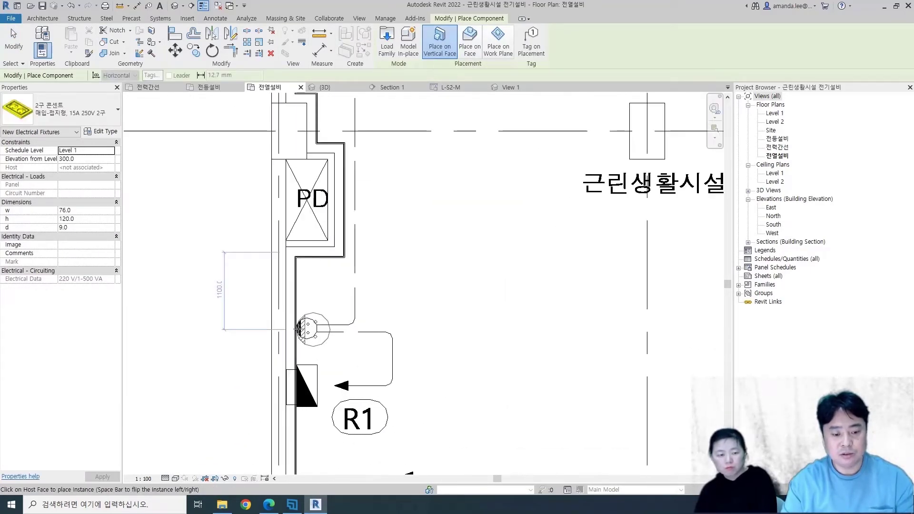
Place 2구 콘센트 receptacles beside the junction box and on unit 근린생활시설-2's walls
scroll(400, 338, down, 3)
middle_drag(457, 346, 256, 219)
scroll(414, 305, up, 3)
scroll(397, 264, up, 2)
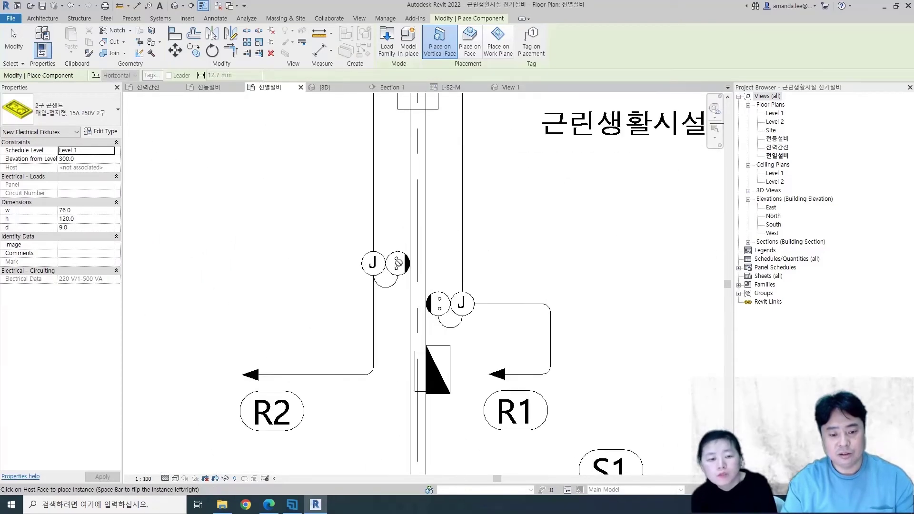
click(412, 264)
middle_drag(412, 264, 375, 357)
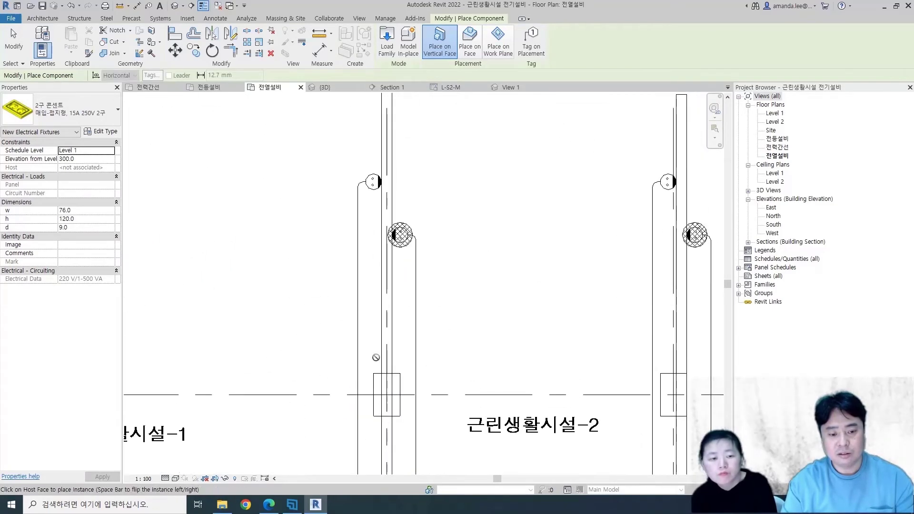
click(379, 183)
scroll(374, 176, up, 2)
scroll(368, 143, up, 1)
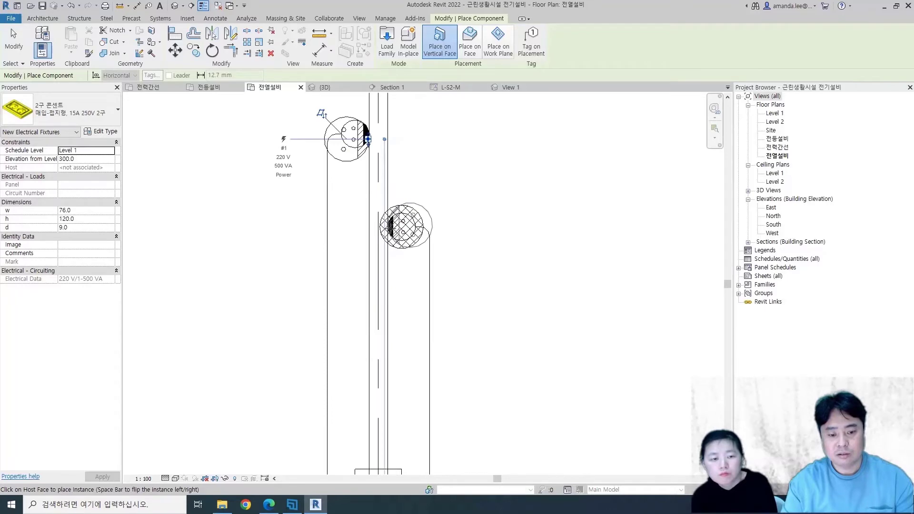
scroll(386, 225, down, 4)
scroll(376, 286, up, 2)
scroll(375, 300, up, 1)
scroll(374, 303, up, 1)
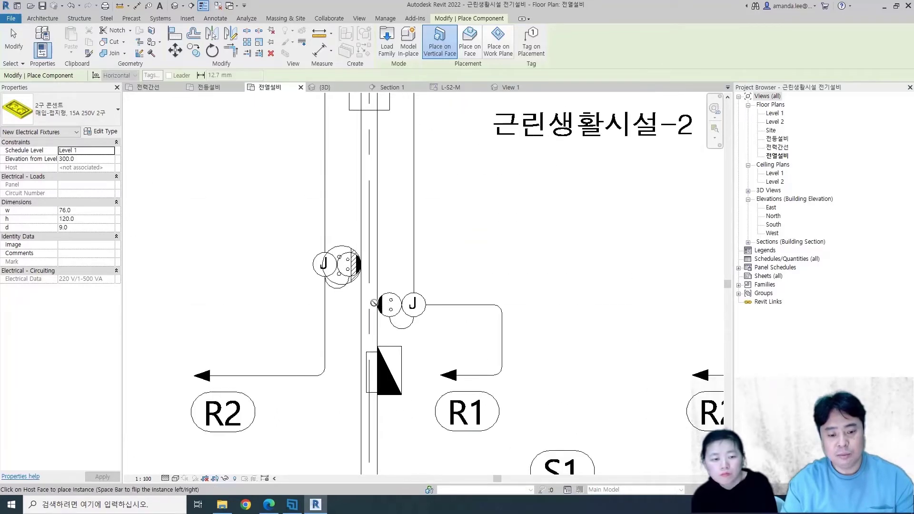
click(381, 303)
Place another receptacle beside the junction boxes and slide it down the wall
scroll(376, 286, down, 3)
scroll(381, 266, up, 1)
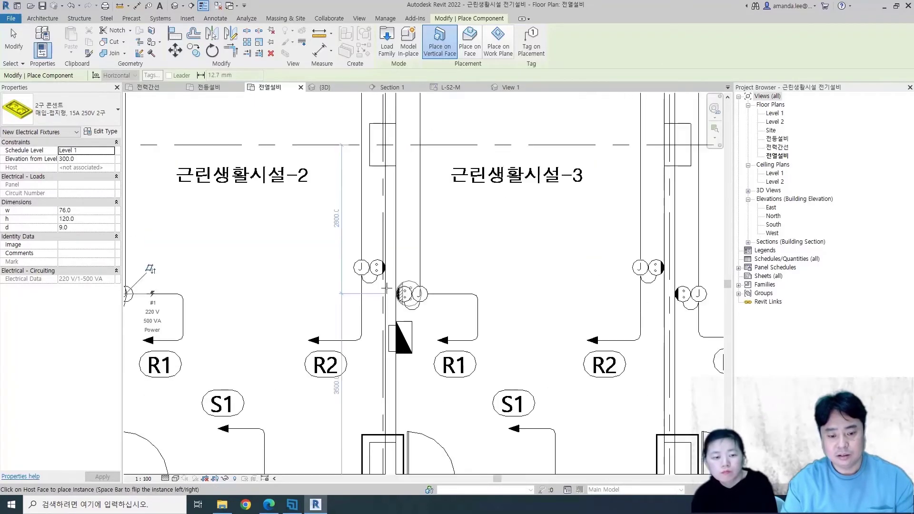
scroll(384, 254, up, 2)
click(381, 238)
key(Escape)
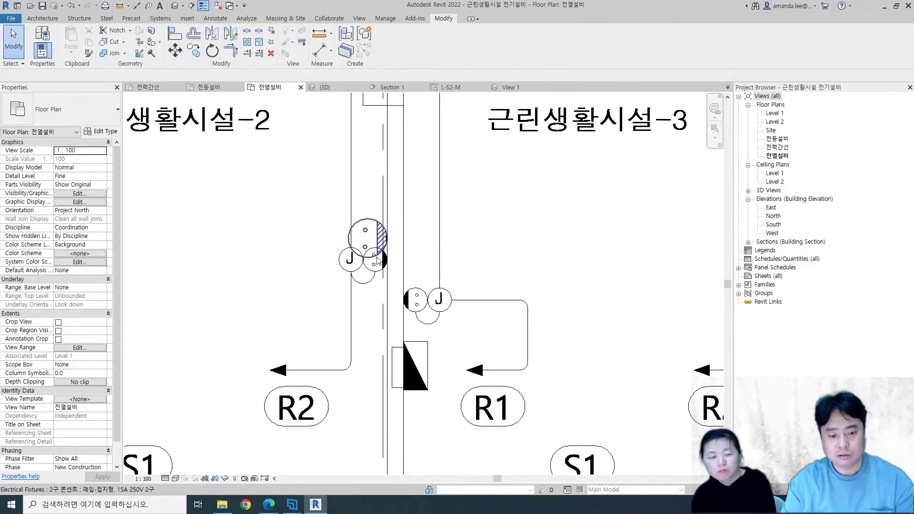
drag(378, 253, 376, 266)
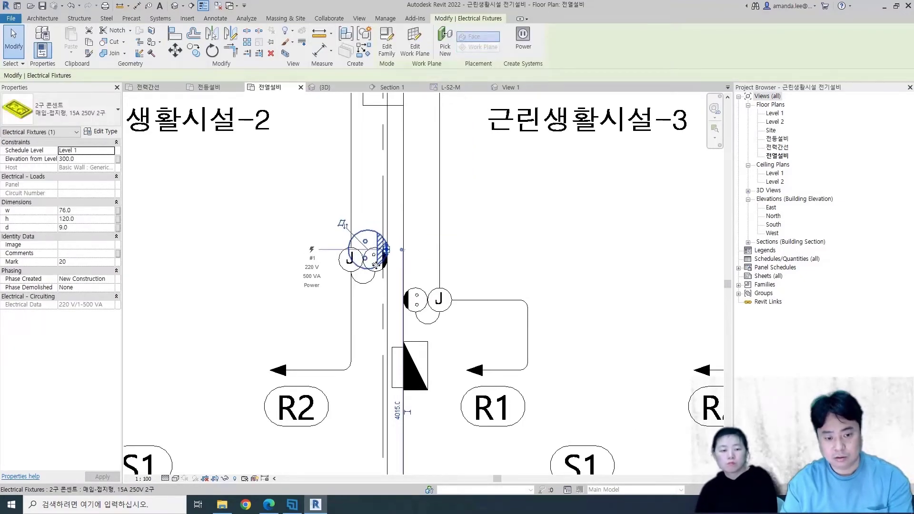
Place one more 2구 콘센트 receptacle on the next unit's wall
key(c)
key(s)
scroll(376, 266, down, 1)
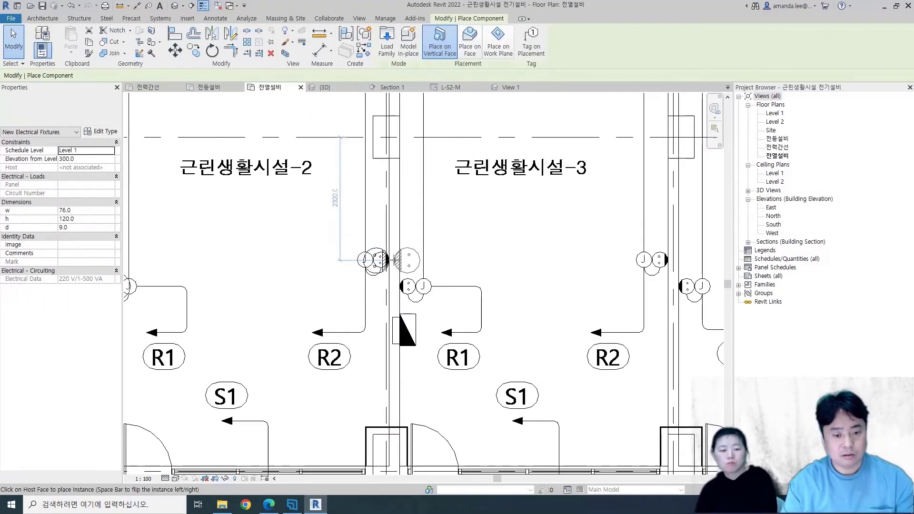
scroll(388, 210, up, 4)
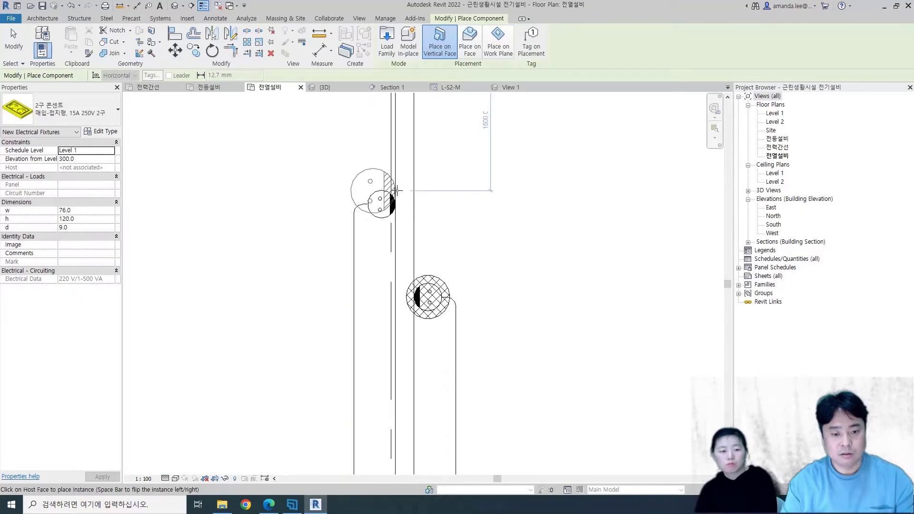
click(393, 199)
scroll(429, 209, down, 2)
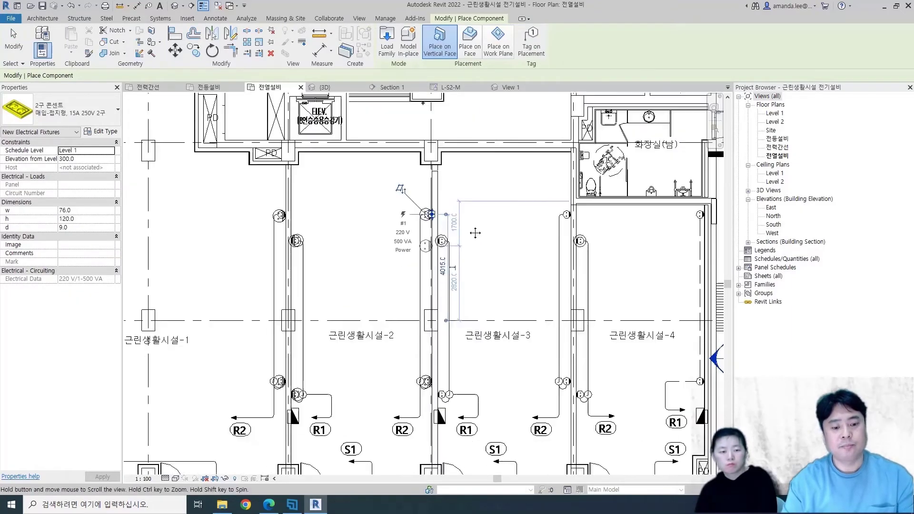
scroll(471, 218, down, 2)
scroll(476, 267, down, 3)
key(Escape)
key(Escape)
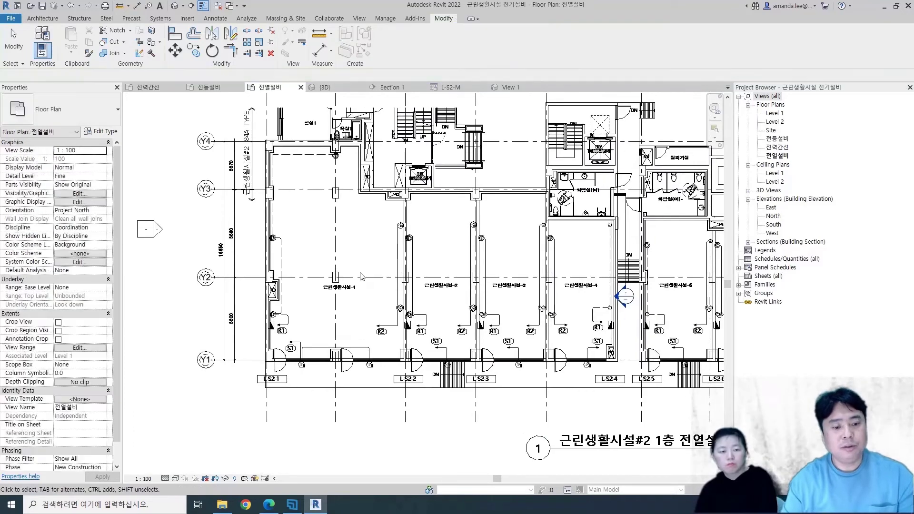
Select the three receptacles in unit 근린생활시설-1
click(336, 156)
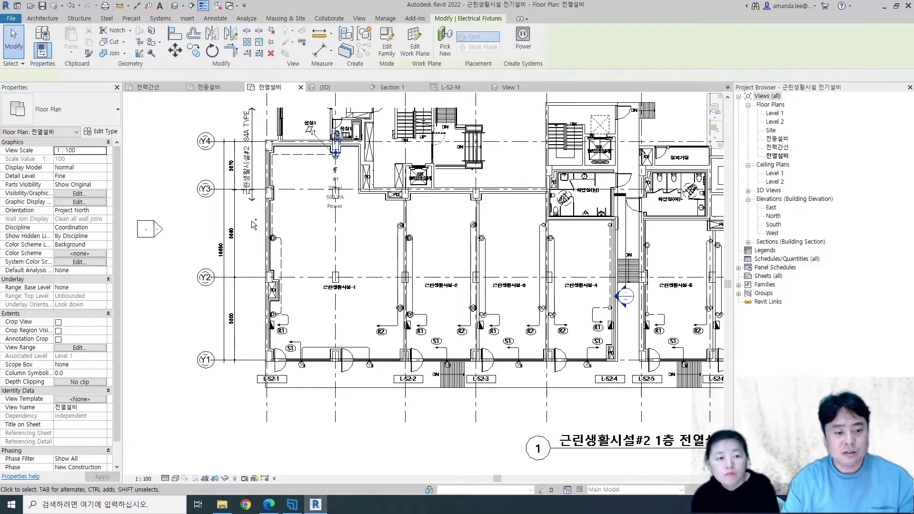
ctrl+click(272, 238)
ctrl+drag(377, 213, 402, 247)
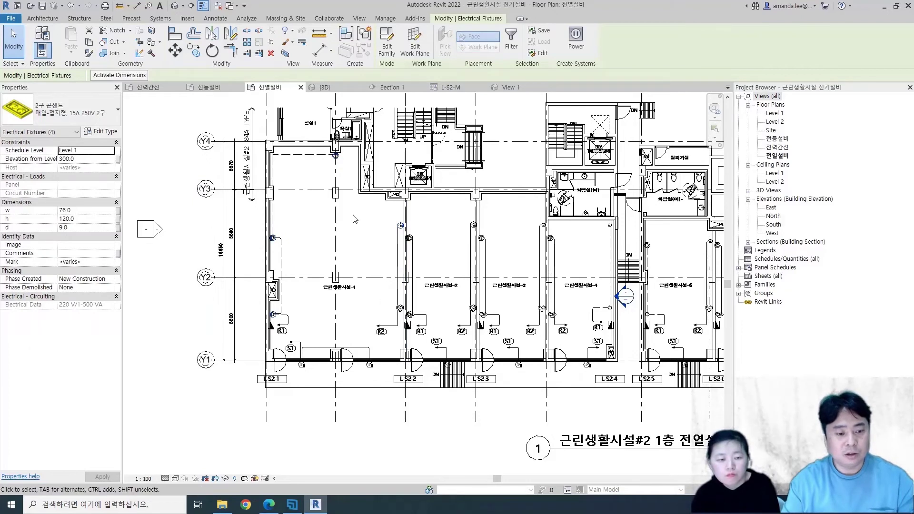
click(355, 219)
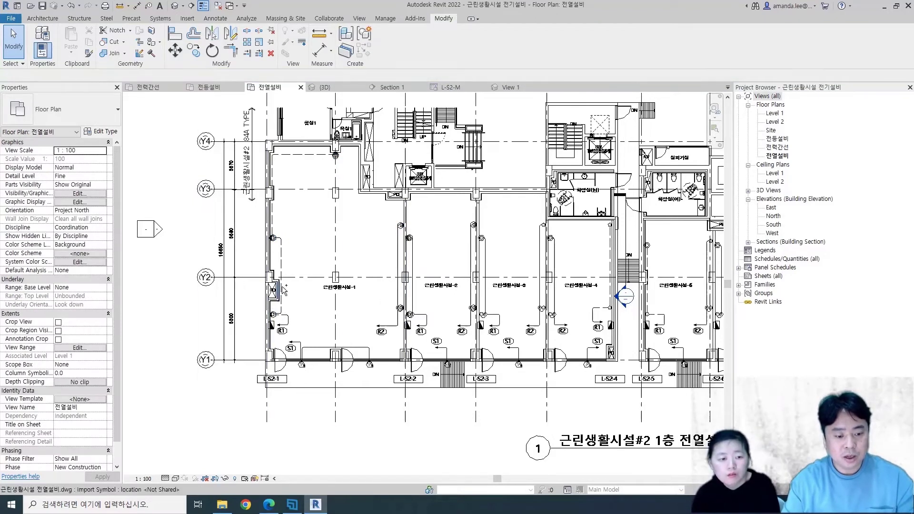
key(ctrl+Left)
ctrl+click(273, 314)
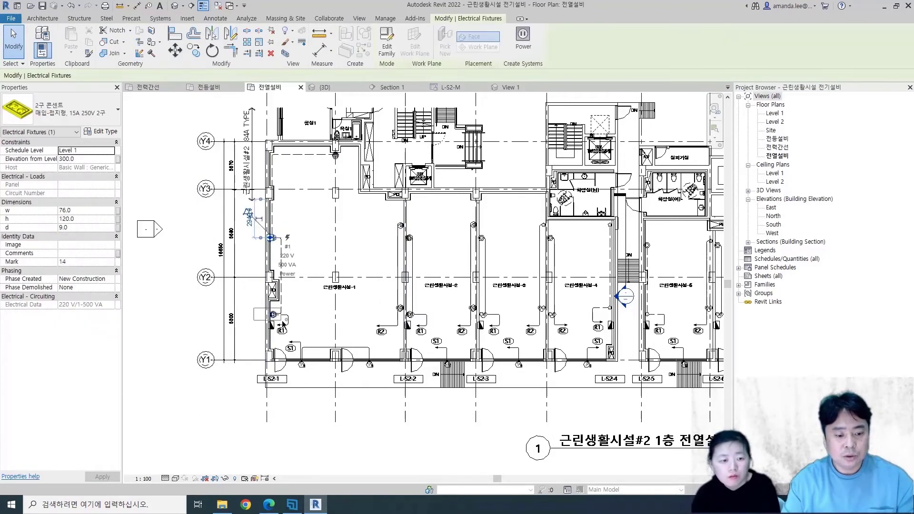
ctrl+click(336, 155)
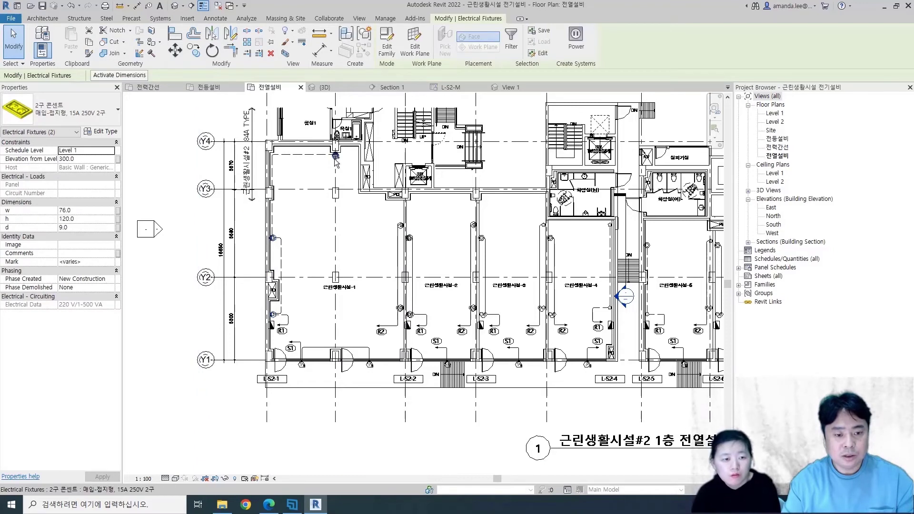
Create a power circuit from them fed by panel L-S2-1
click(576, 40)
click(537, 37)
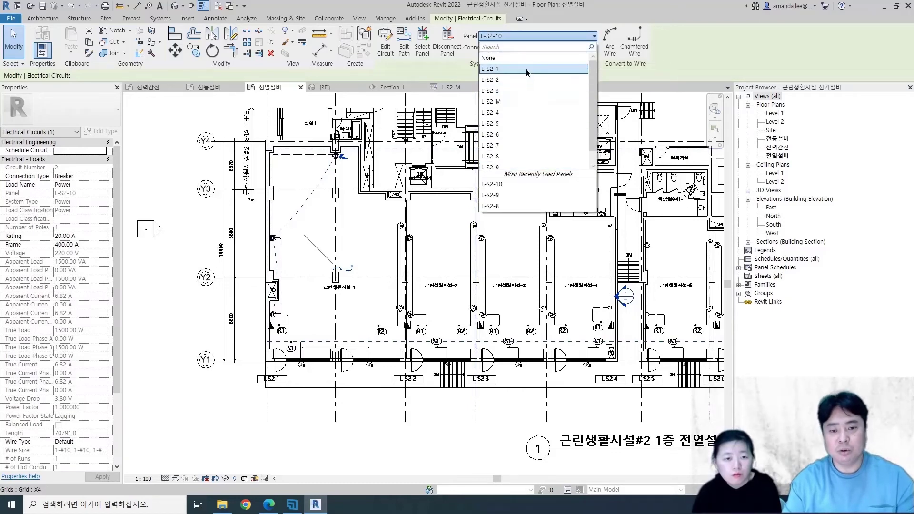
click(528, 68)
scroll(317, 191, up, 2)
scroll(317, 261, up, 2)
scroll(332, 280, down, 2)
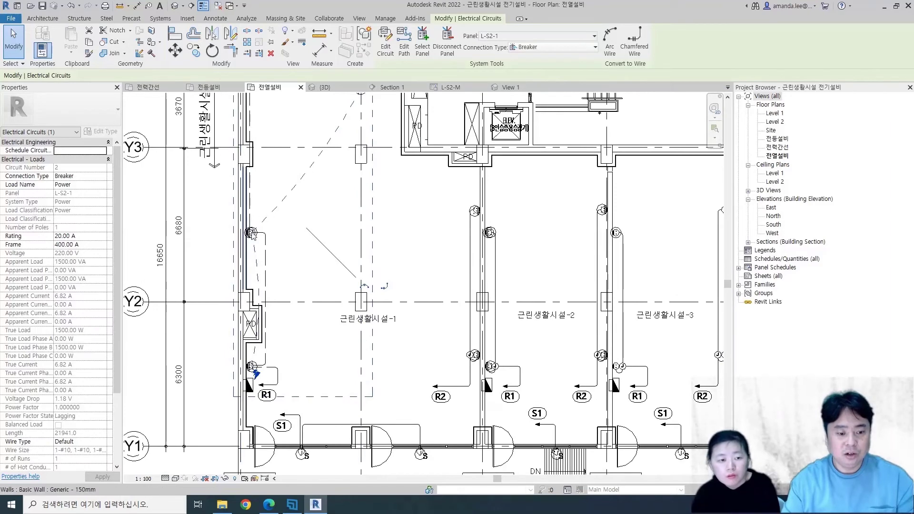
scroll(258, 388, up, 3)
scroll(285, 388, down, 3)
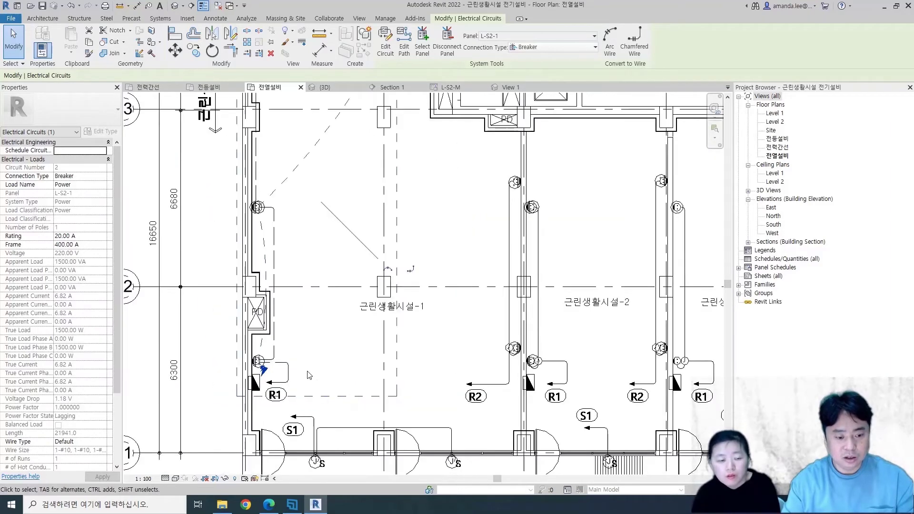
scroll(270, 185, down, 1)
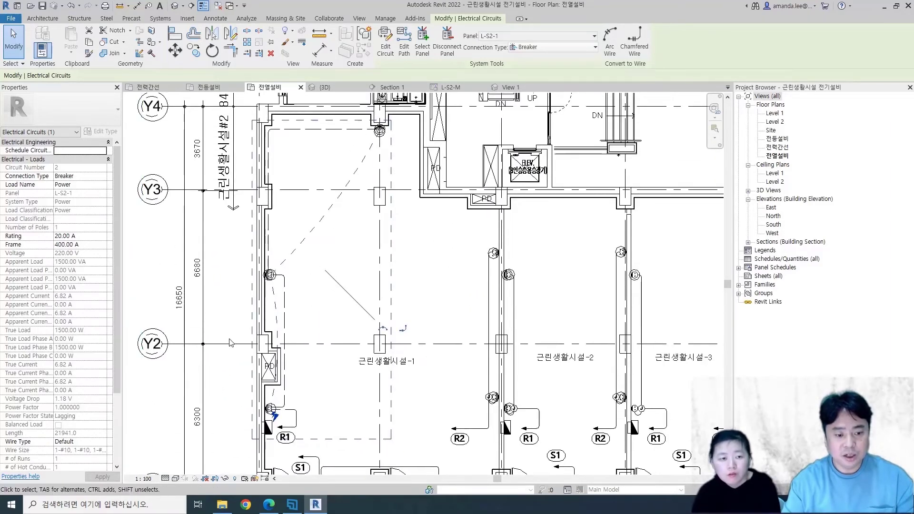
middle_drag(263, 402, 301, 341)
scroll(313, 347, down, 2)
key(Escape)
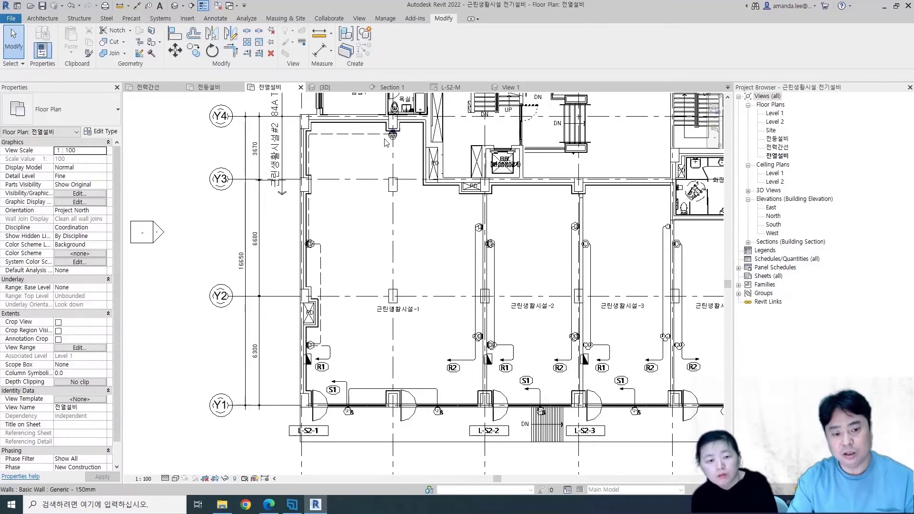
Change the load name of the first unit's three-receptacle circuit from Power to R1
click(309, 244)
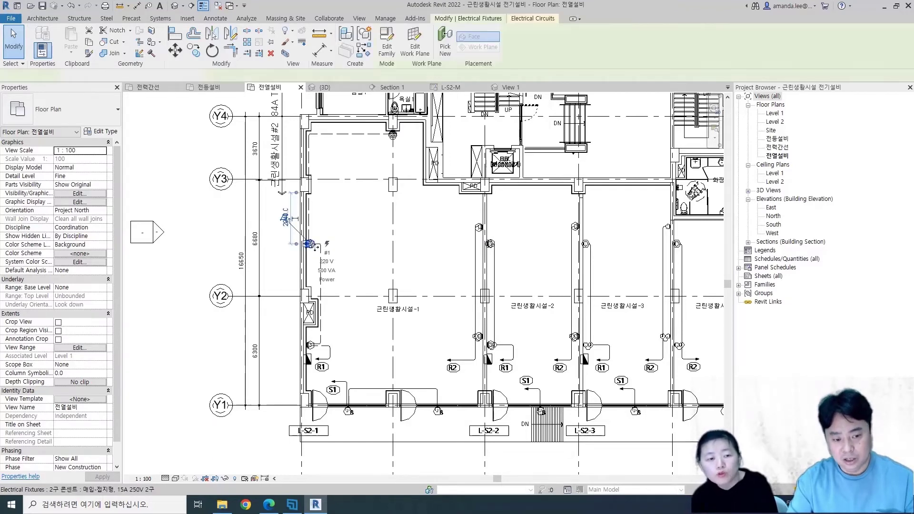
ctrl+click(393, 135)
ctrl+click(310, 344)
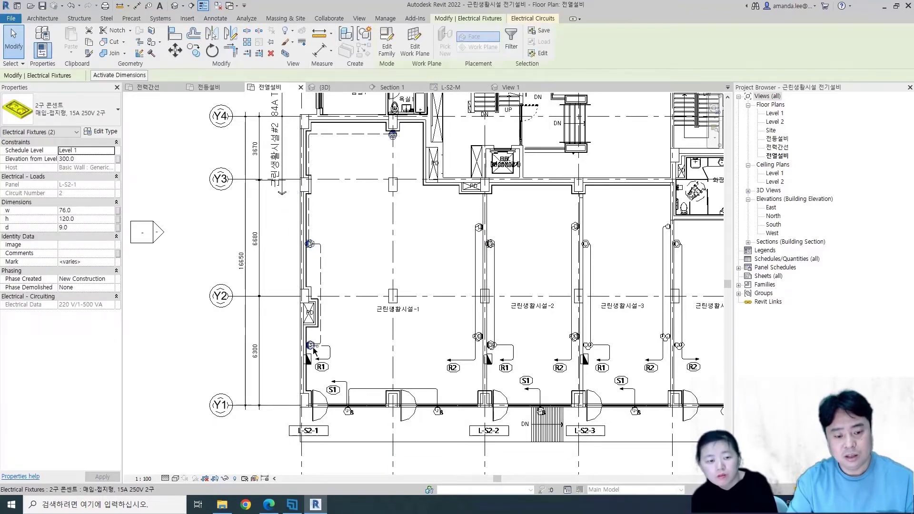
click(547, 17)
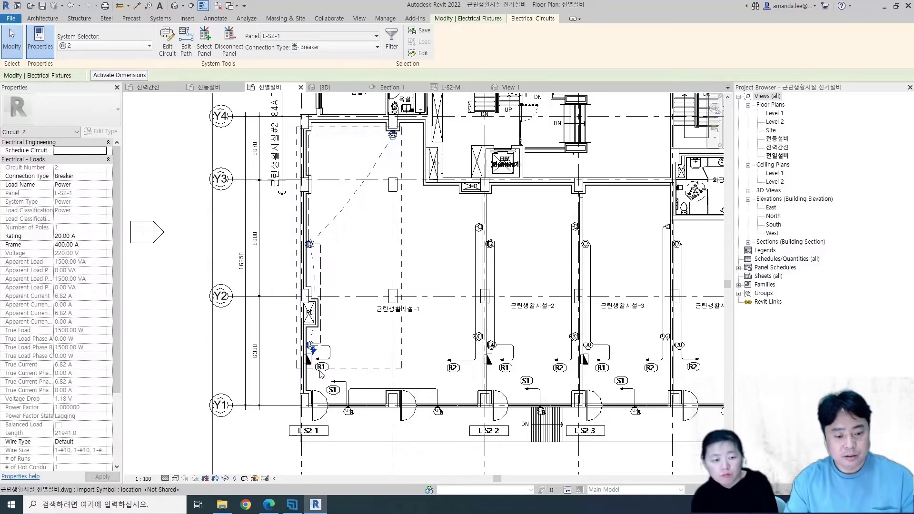
click(83, 187)
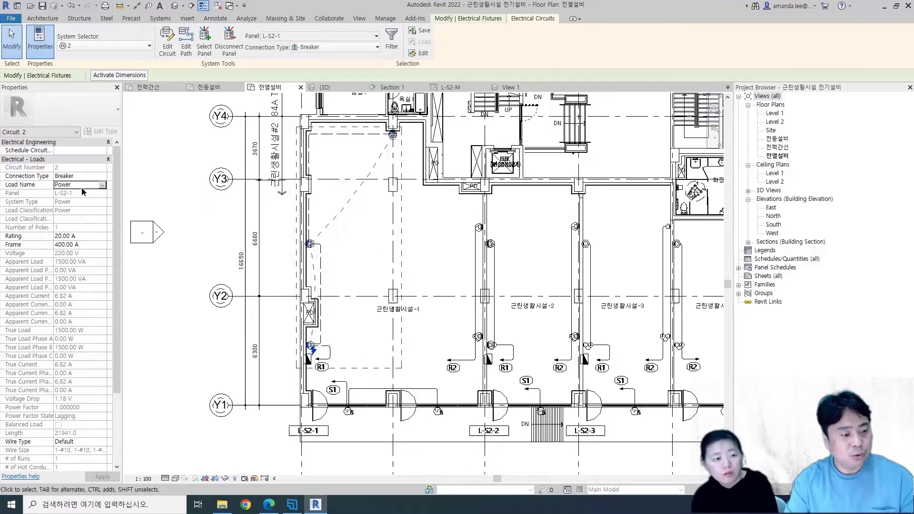
text(R1)
key(Return)
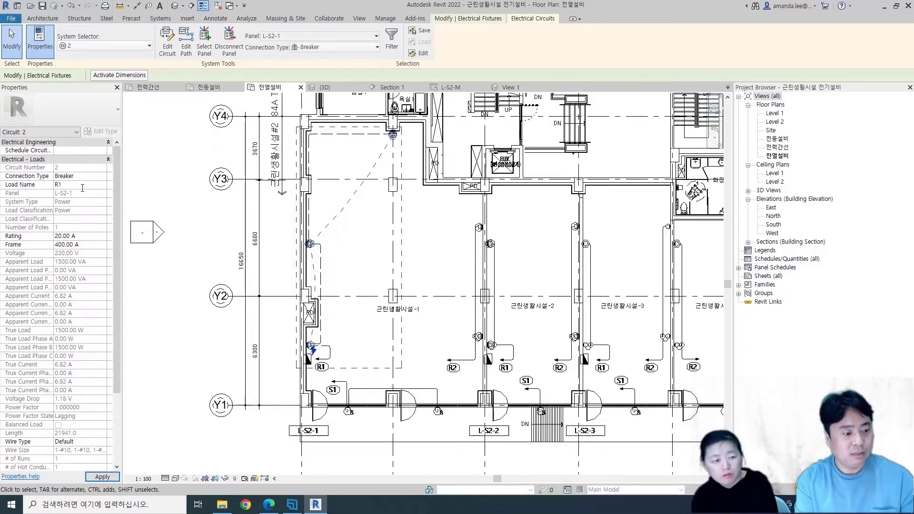
key(Escape)
click(419, 256)
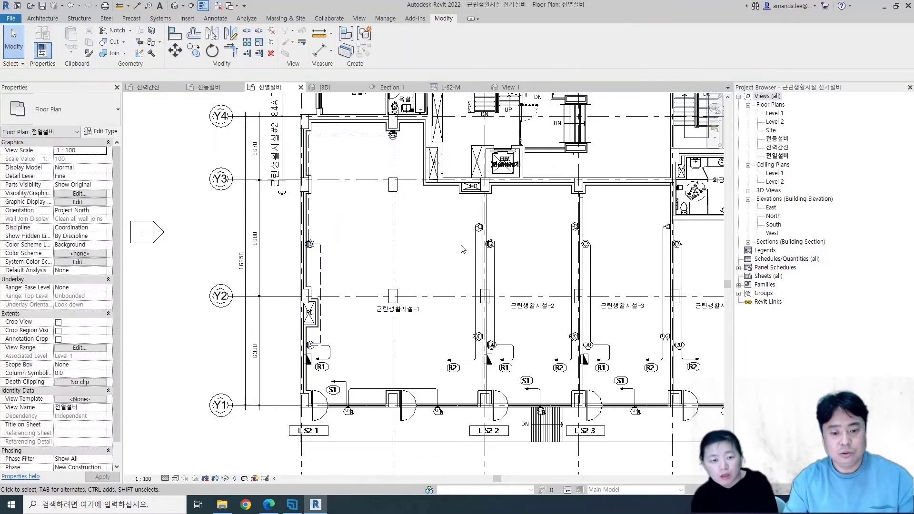
Create a power circuit for the second unit's two receptacles, named R2 with a 30 A frame
scroll(495, 238, up, 2)
click(475, 224)
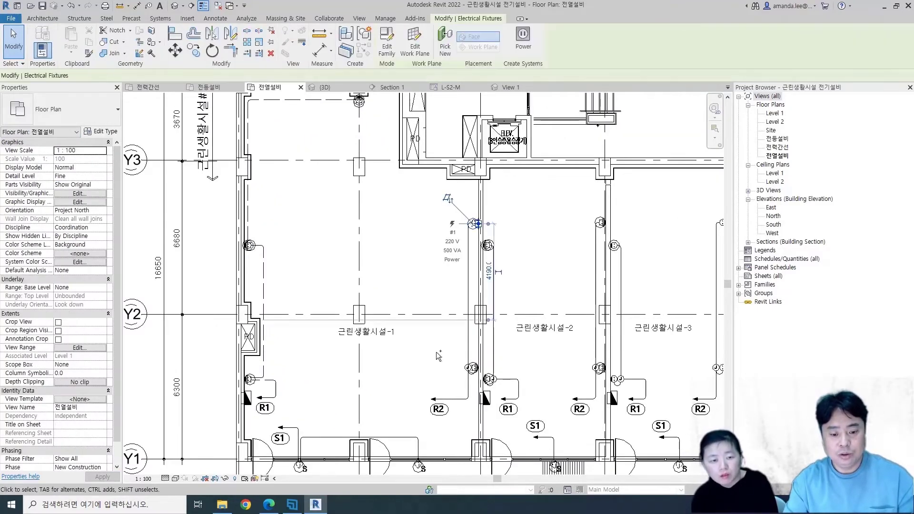
ctrl+click(471, 367)
click(576, 43)
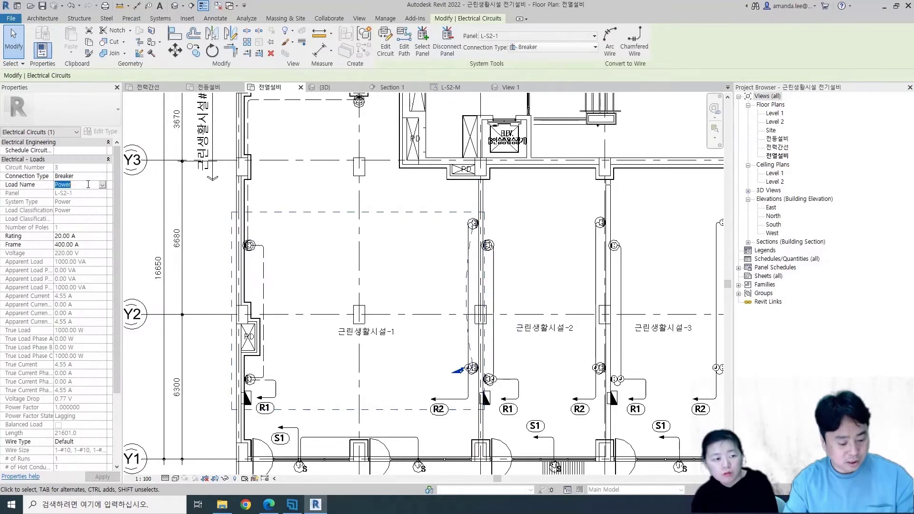
text(R2)
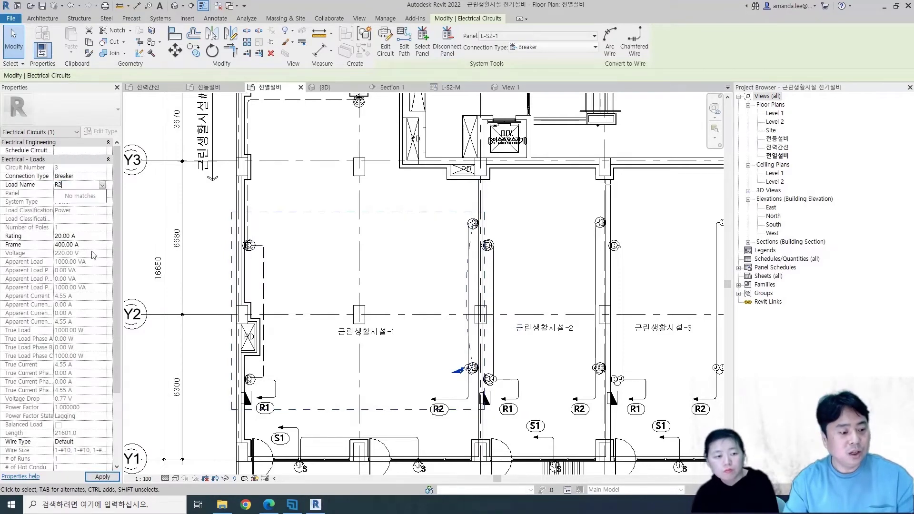
double_click(92, 246)
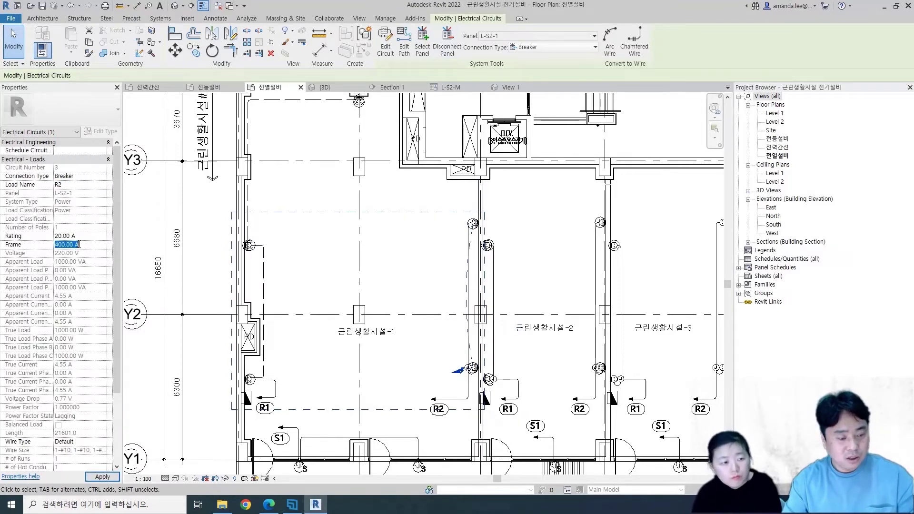
text(30)
key(Return)
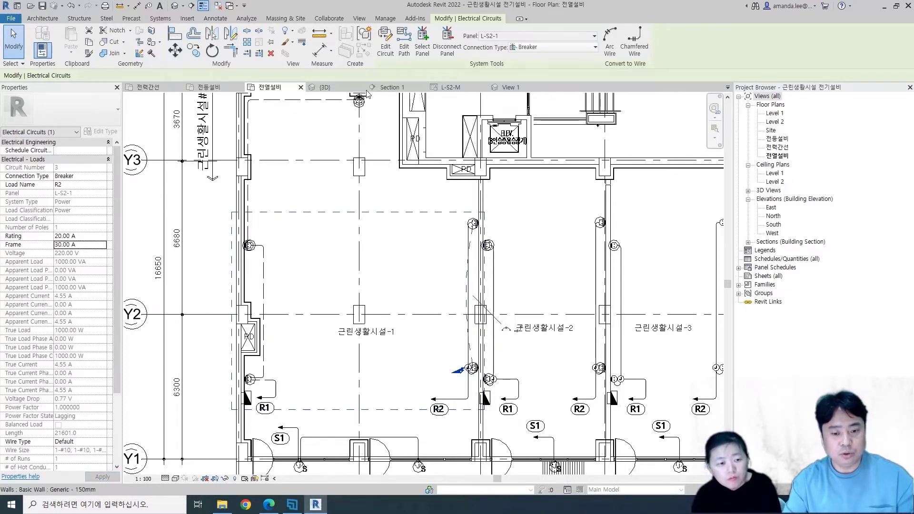
Give the first unit's R1 circuit a 30 A frame
click(283, 381)
key(ctrl+Left)
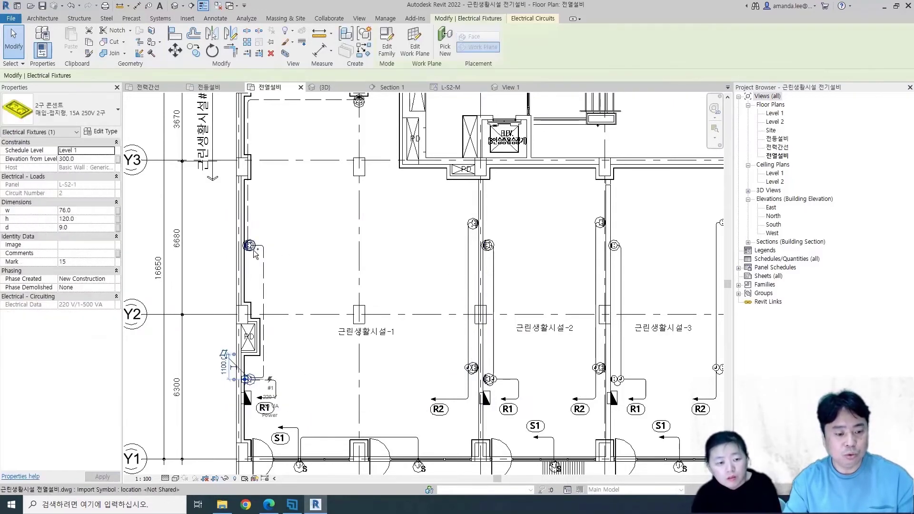
middle_drag(359, 125, 328, 227)
ctrl+click(327, 203)
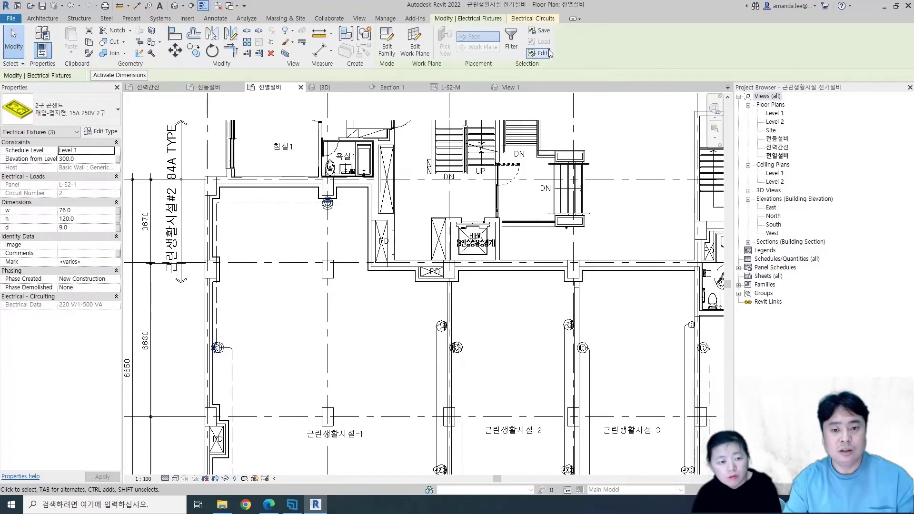
click(532, 19)
click(91, 241)
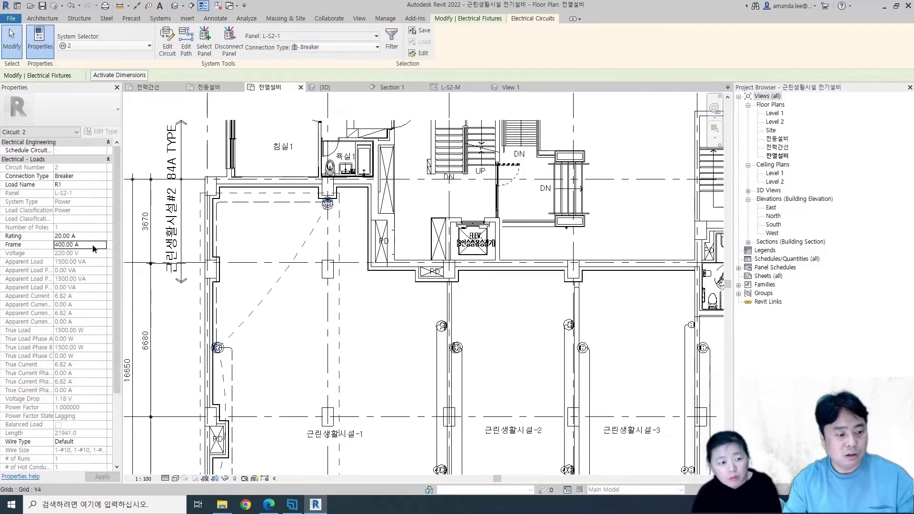
text(0)
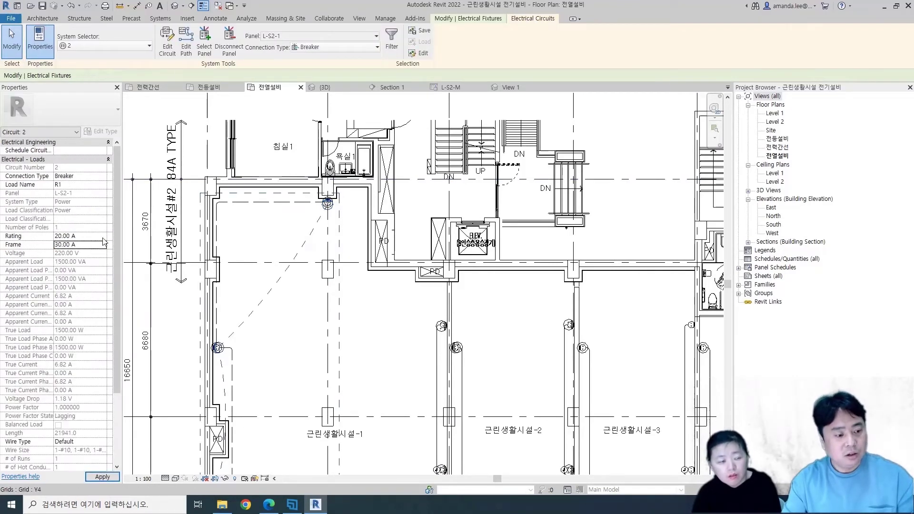
key(Return)
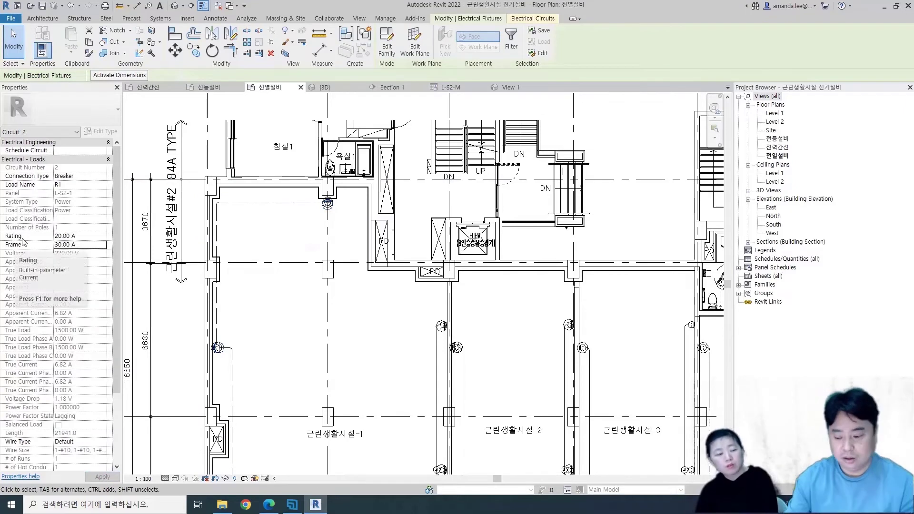
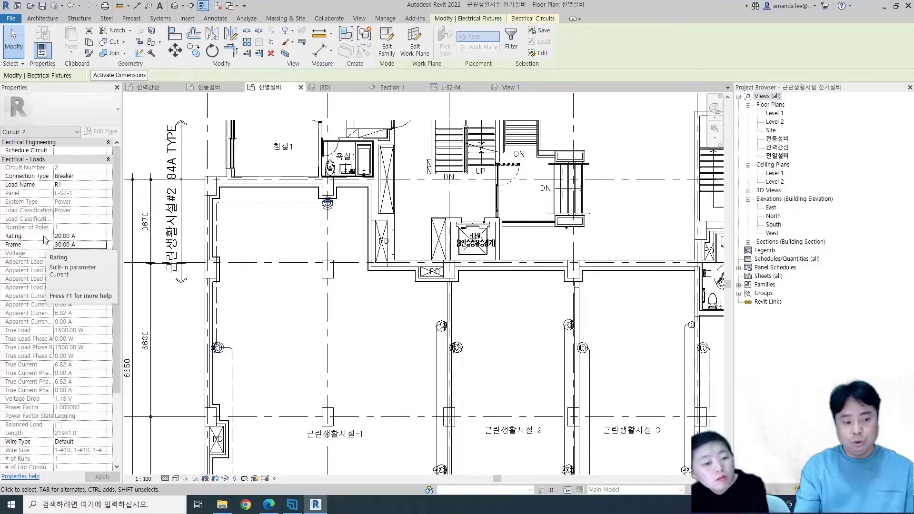
Deselect the R1 circuit, pan the outlet plan, and switch to the 전등설비 lighting plan
scroll(72, 267, down, 2)
scroll(223, 318, down, 2)
click(223, 318)
middle_drag(223, 318, 269, 245)
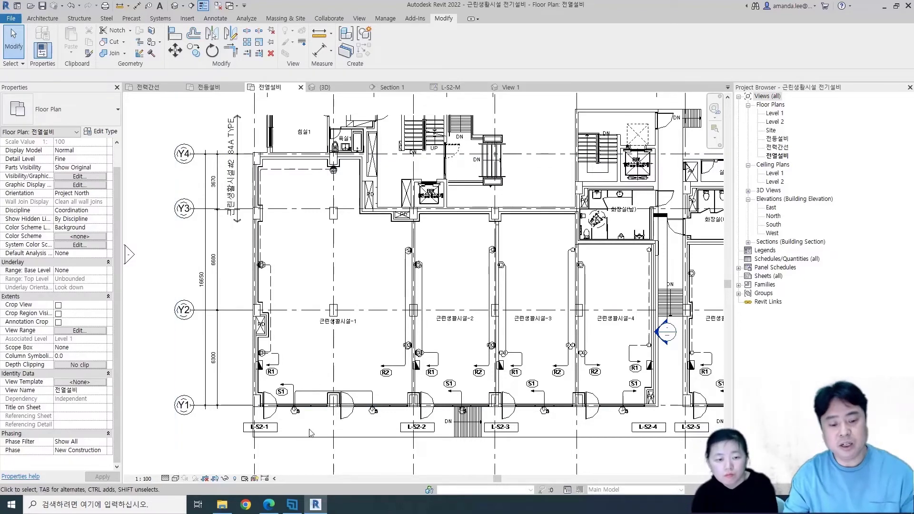
click(200, 91)
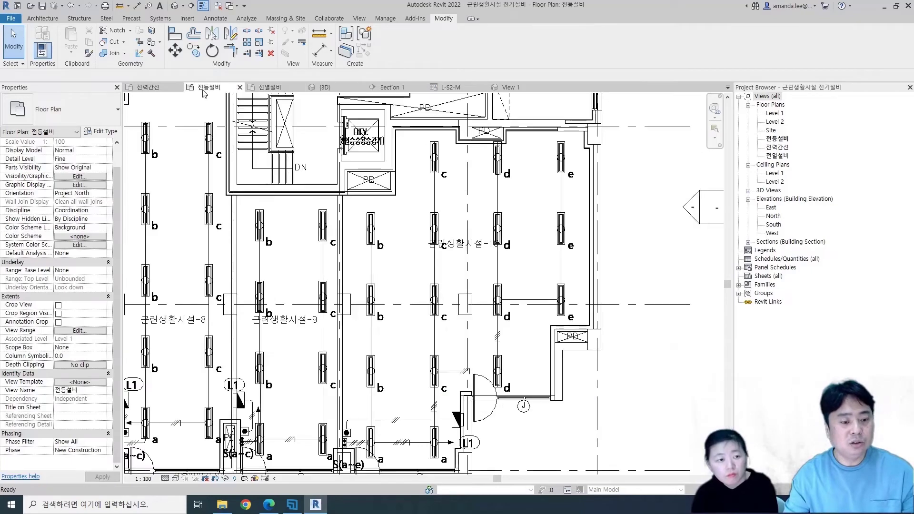
Circuit the 22 lighting fixtures in 근린생활시설-1 as load L1 with a 30 A frame
middle_drag(471, 293, 714, 285)
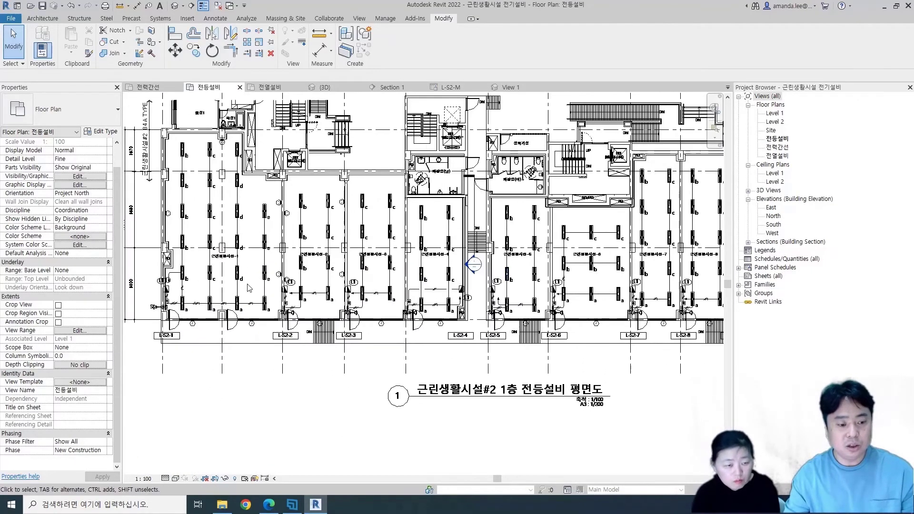
middle_drag(300, 404, 243, 357)
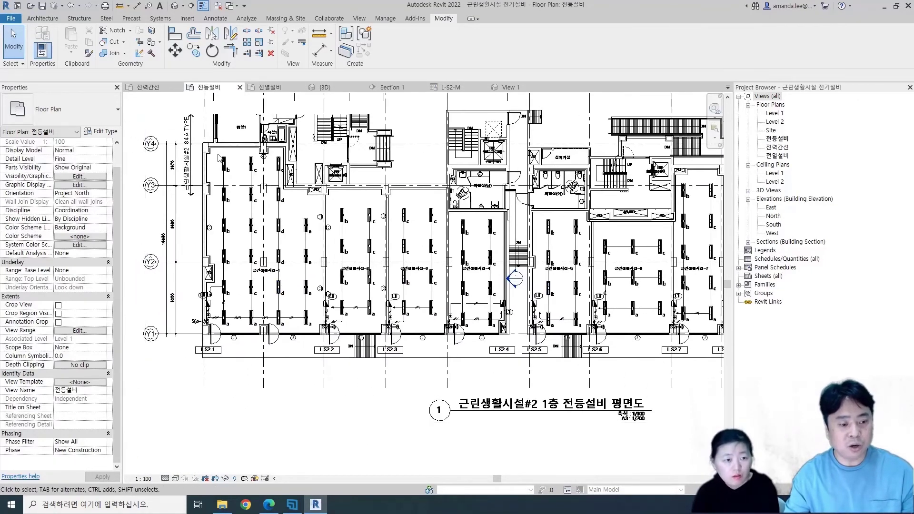
scroll(215, 151, up, 3)
drag(217, 154, 371, 422)
click(386, 38)
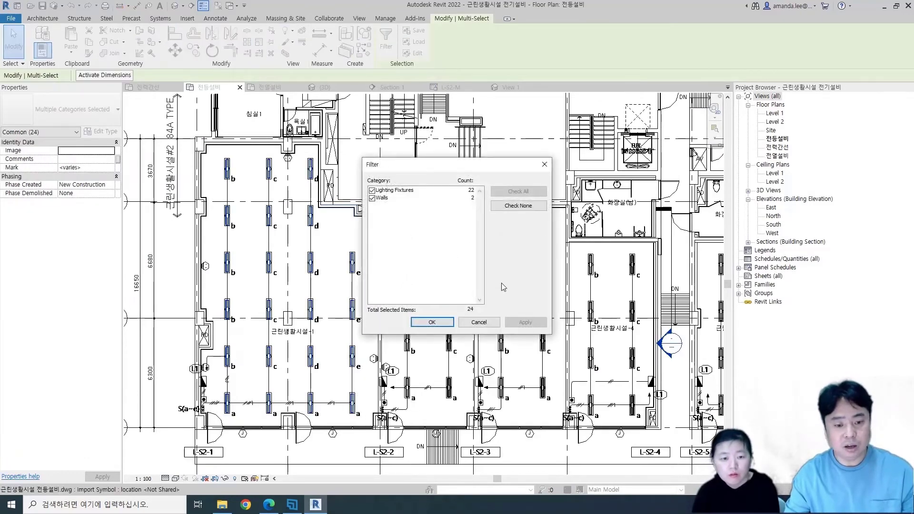
click(372, 199)
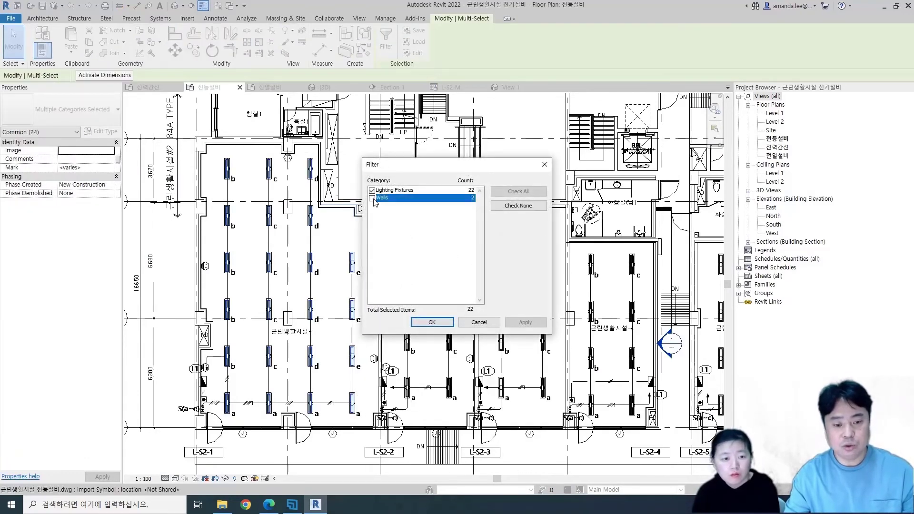
click(432, 322)
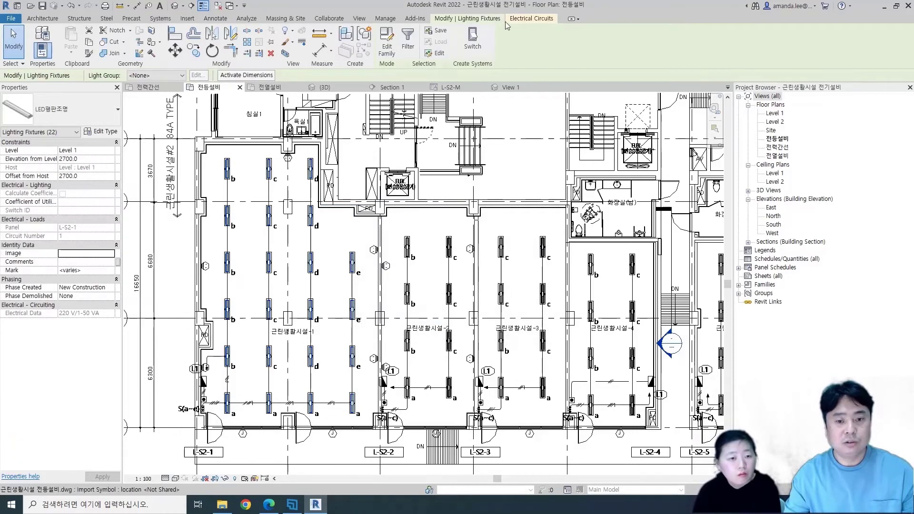
click(507, 20)
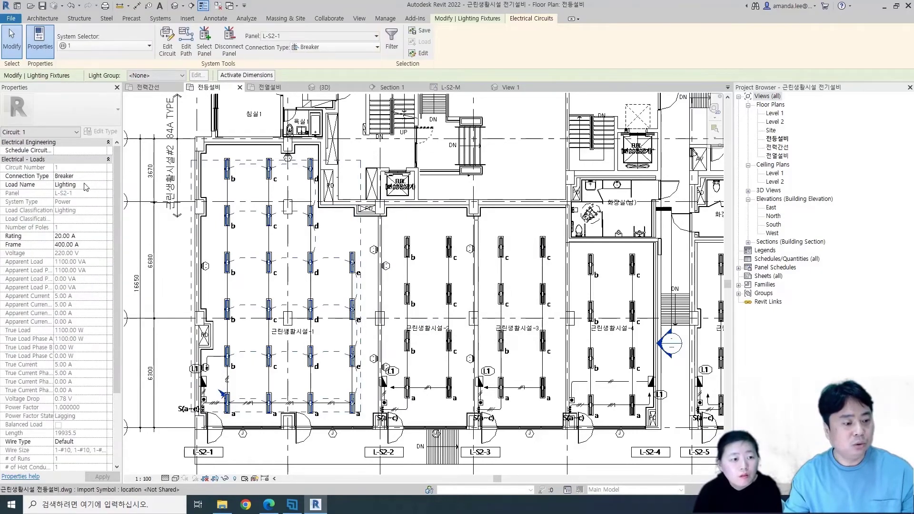
text(L1)
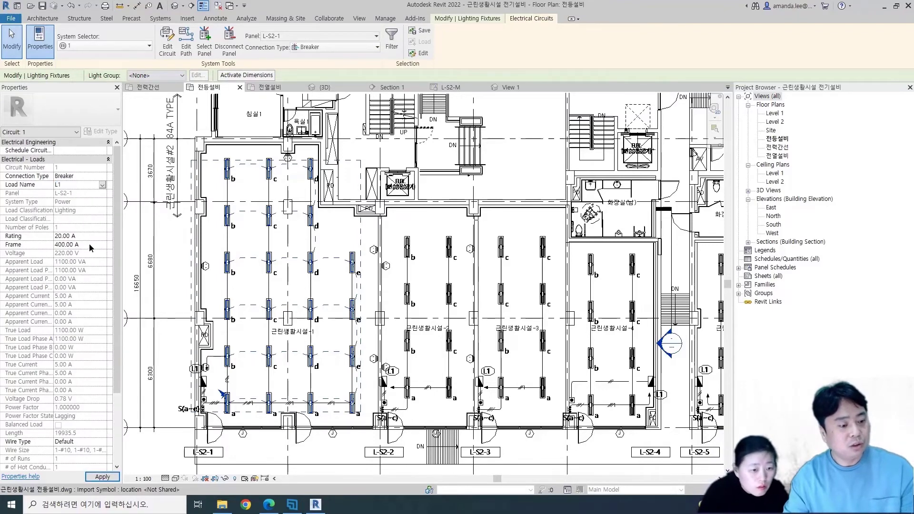
click(92, 245)
text(3)
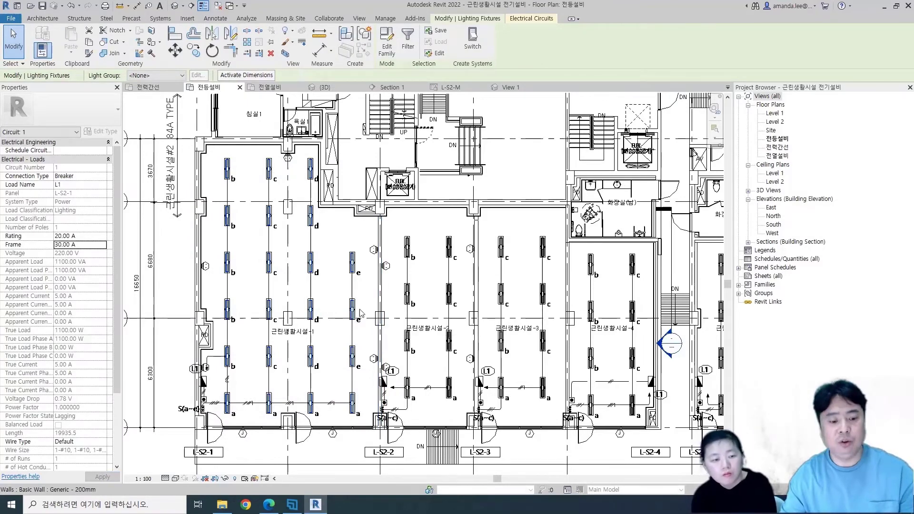
click(332, 304)
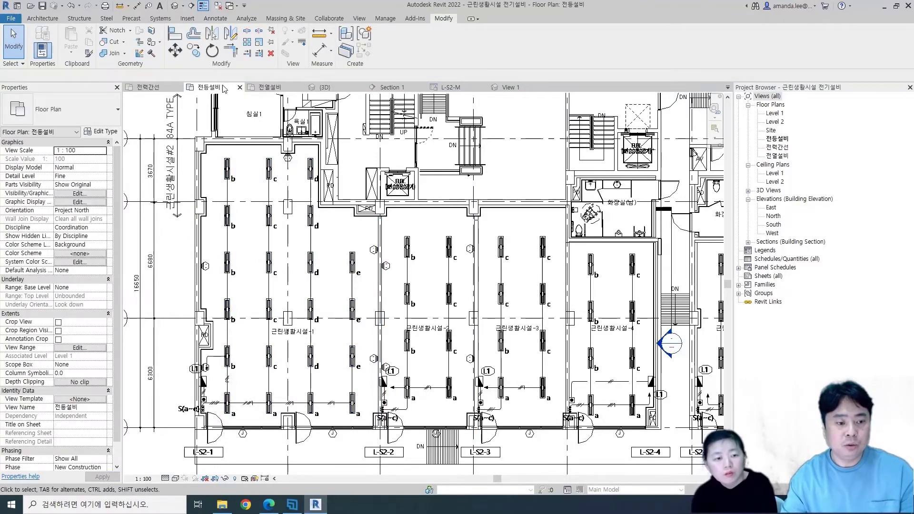
Circuit the eight fixtures in 근린생활시설-2 as L1 with a 30 A frame, then open 전열설비
scroll(255, 160, up, 2)
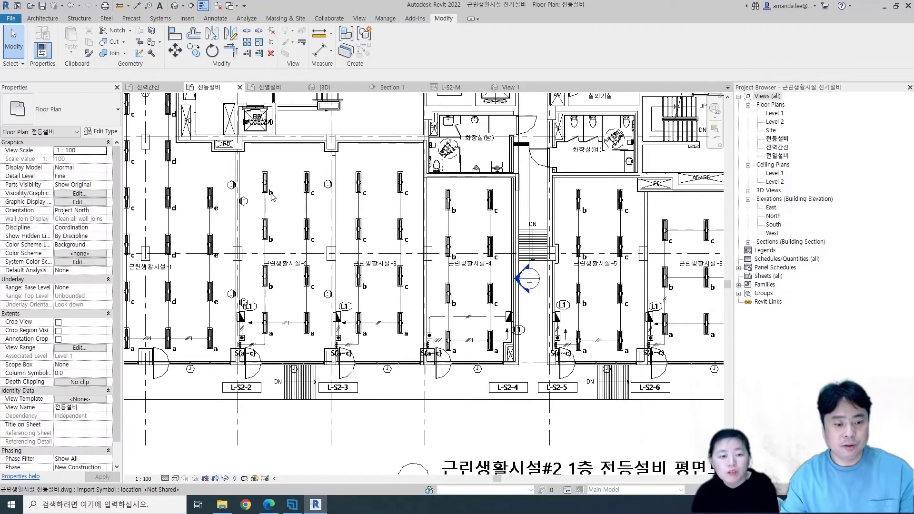
drag(254, 161, 347, 442)
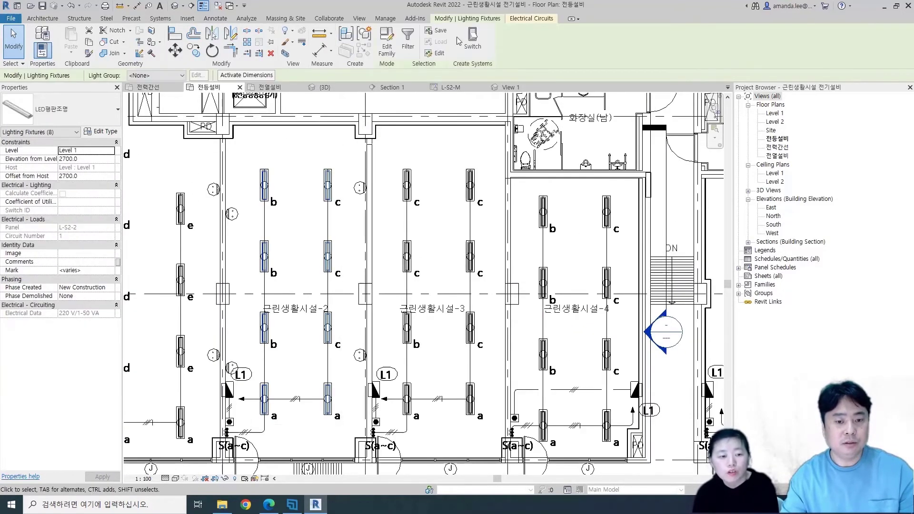
click(540, 20)
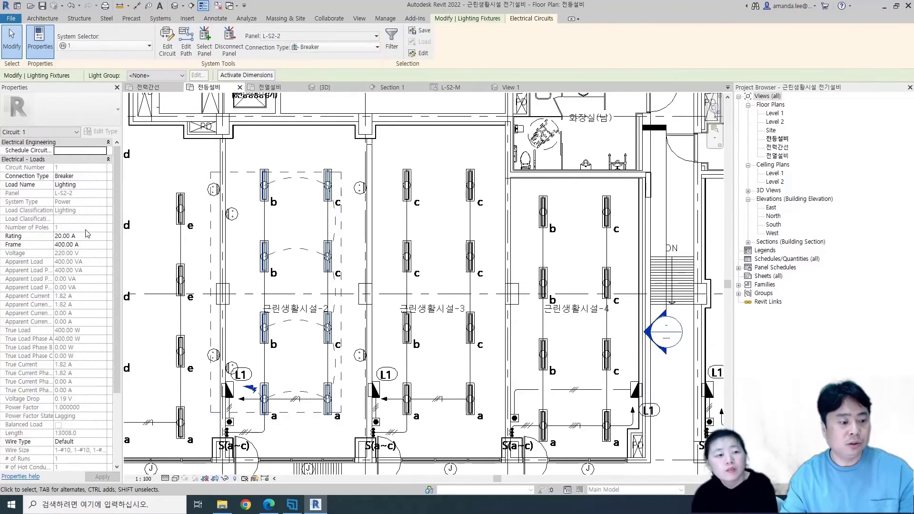
text(L1)
click(90, 193)
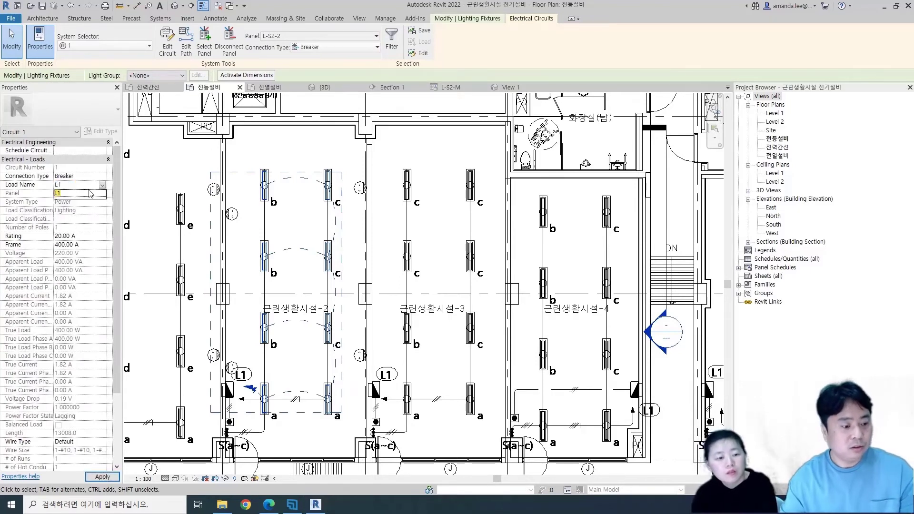
double_click(61, 244)
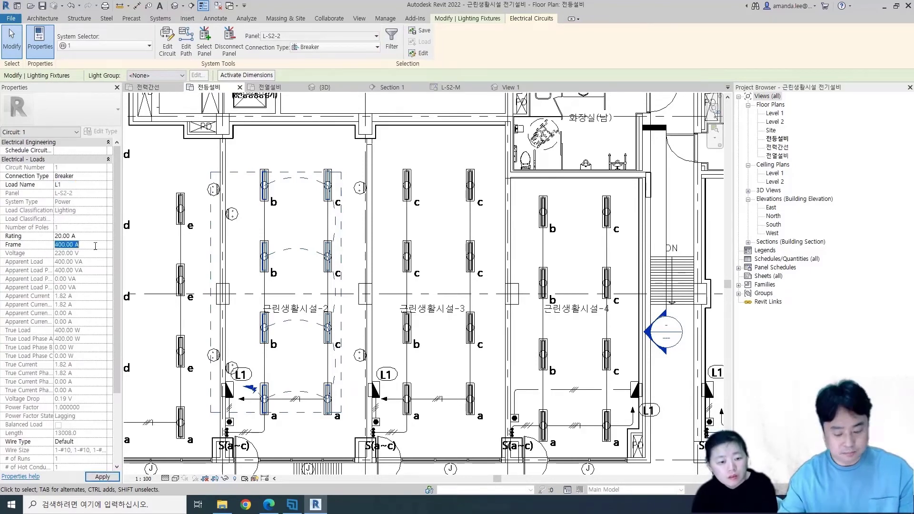
text(30)
scroll(89, 273, down, 3)
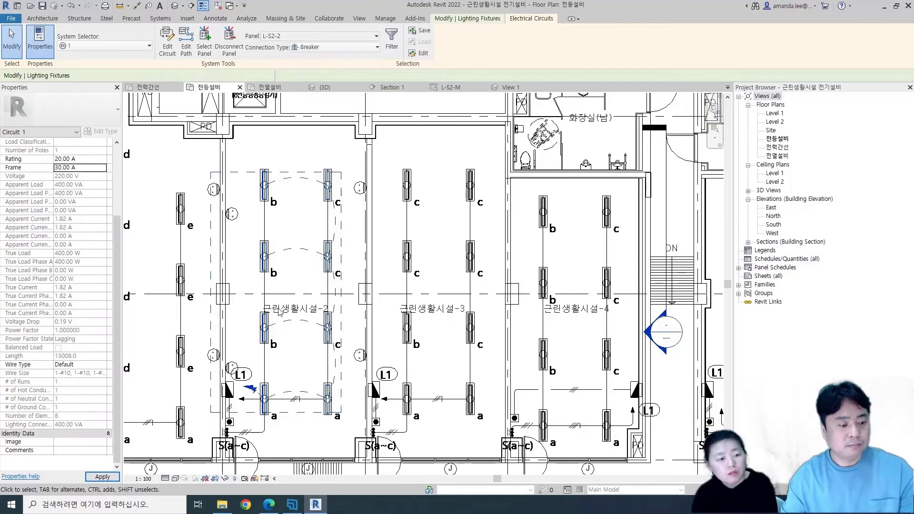
key(Escape)
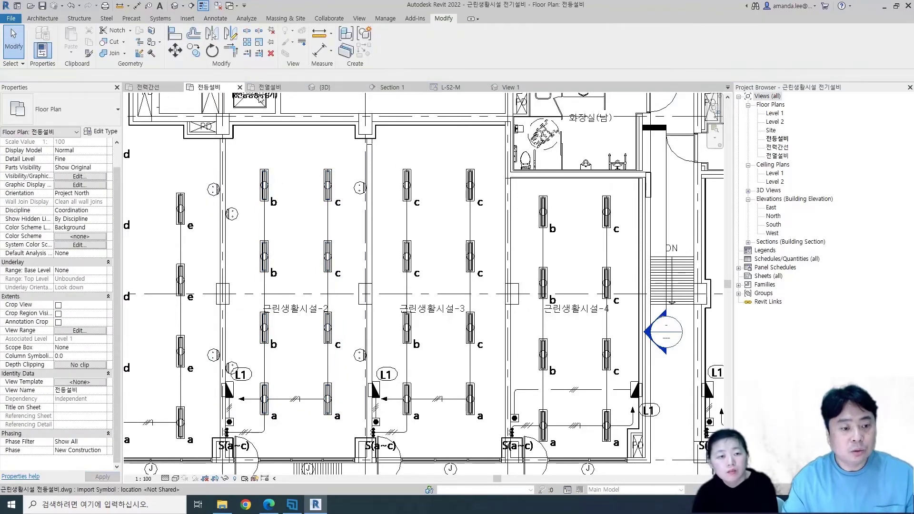
click(269, 87)
scroll(269, 365, up, 2)
scroll(269, 365, up, 3)
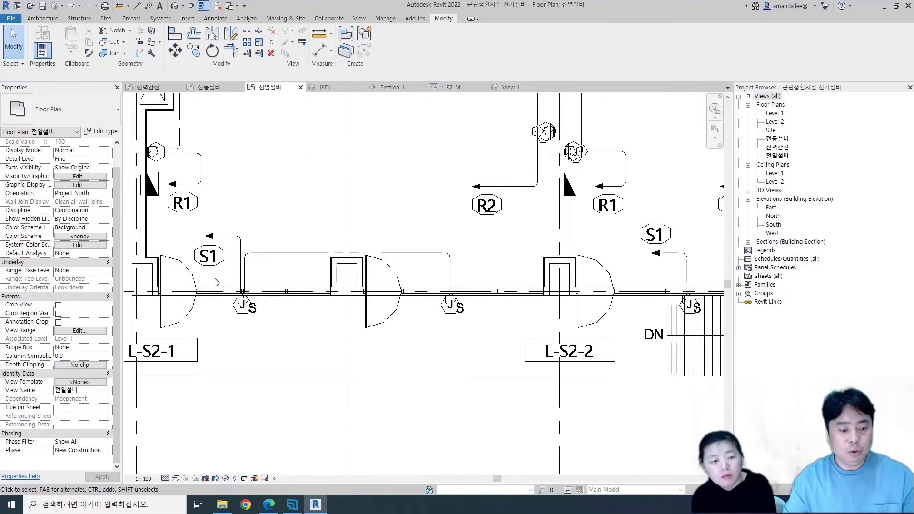
Circuit the two junction boxes near L-S2-1 with load name S1
drag(223, 280, 488, 341)
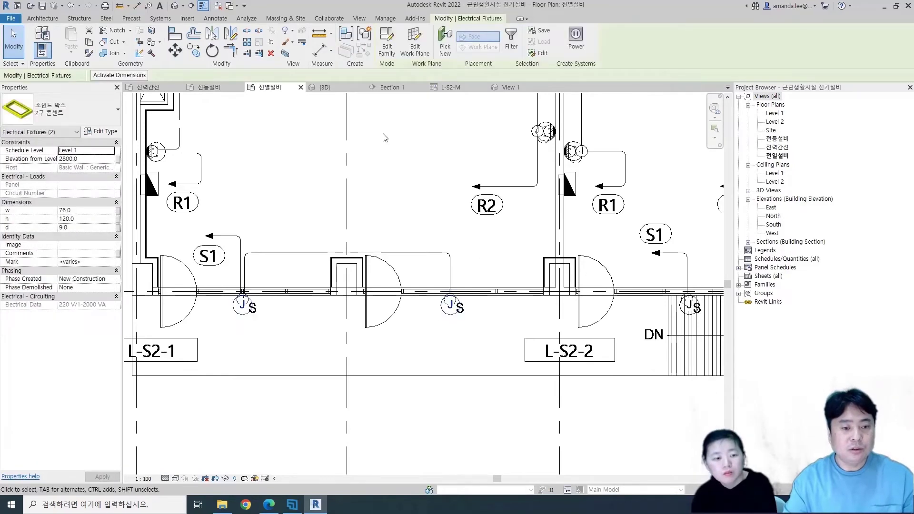
click(576, 42)
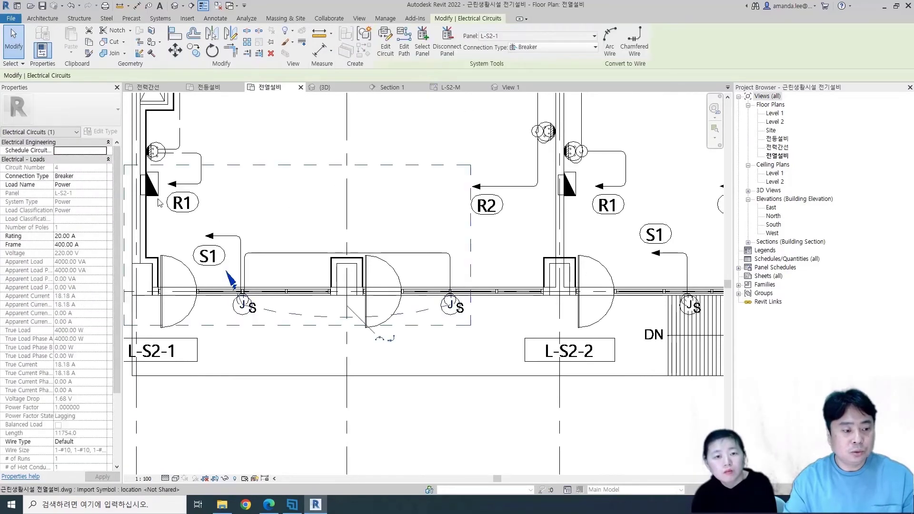
click(86, 184)
text(S1)
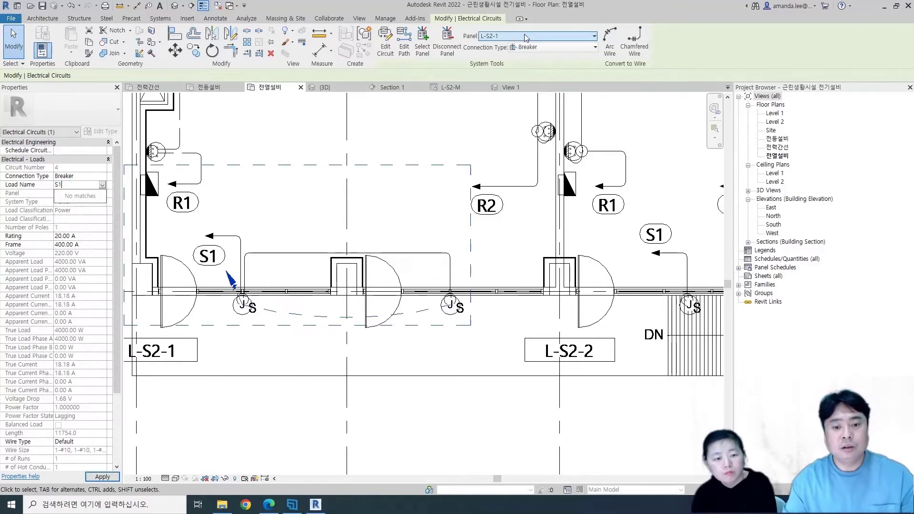
key(Return)
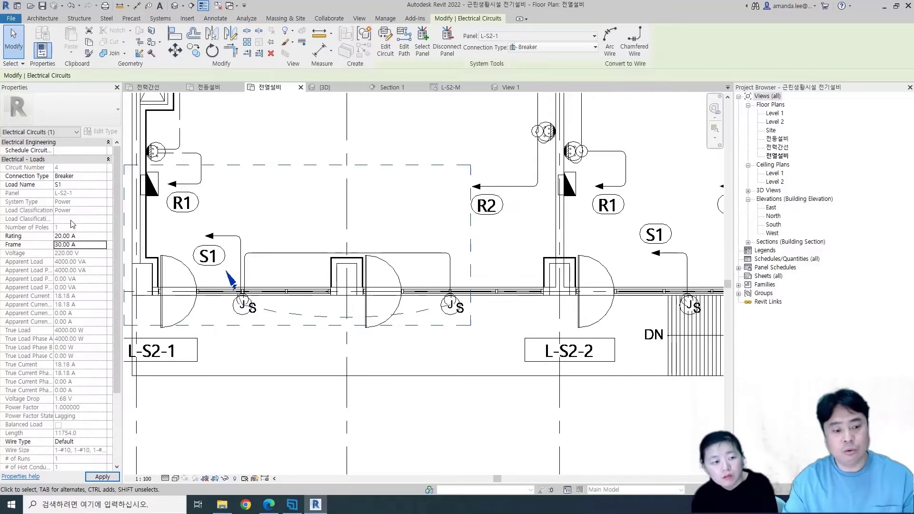
key(Escape)
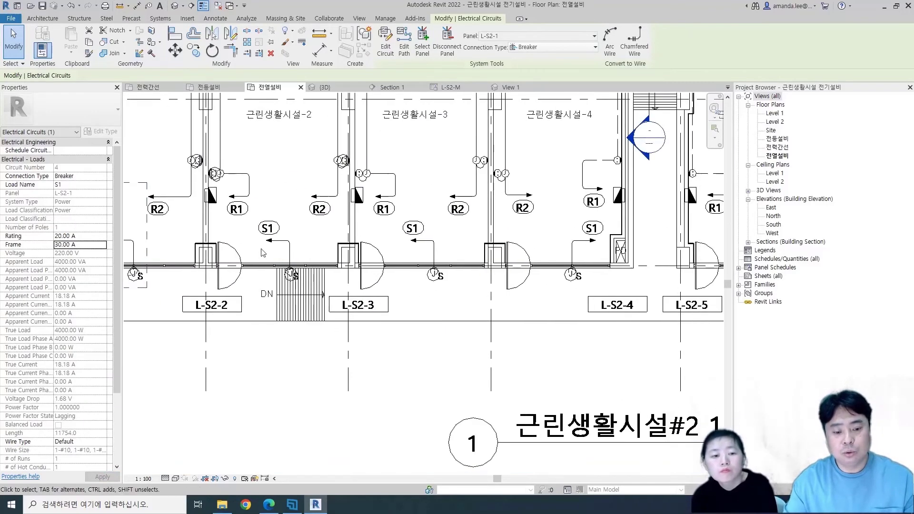
Circuit the junction box near the stairs as S1 on panel L-S2-2 with a 30 A frame
middle_drag(664, 299, 271, 276)
click(296, 278)
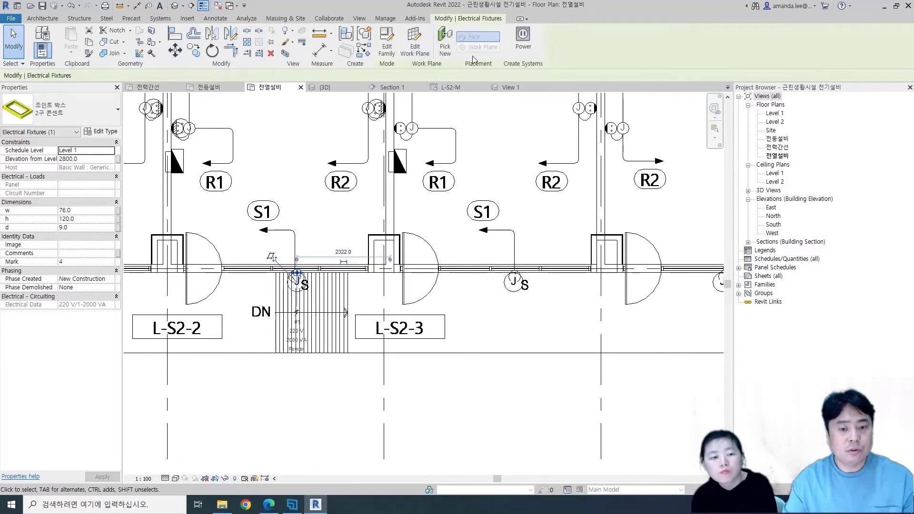
click(524, 41)
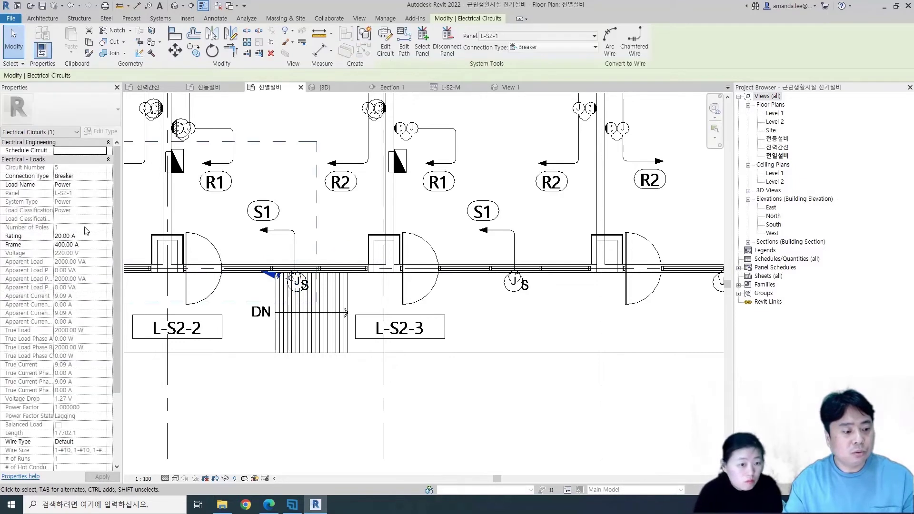
text(S1)
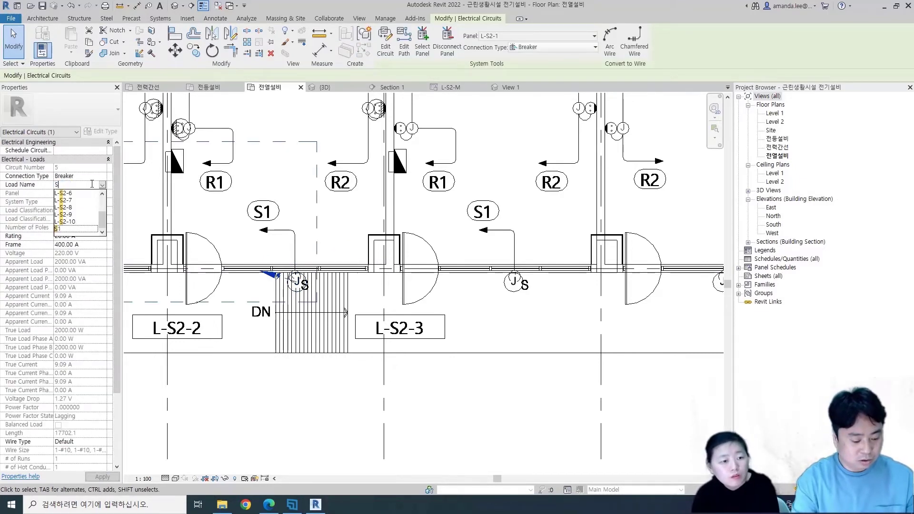
click(502, 36)
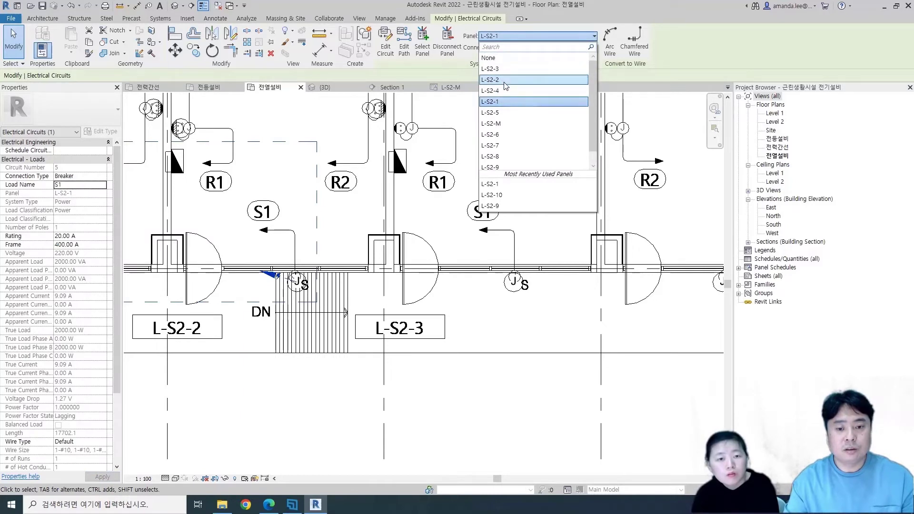
click(506, 86)
double_click(61, 244)
text(30)
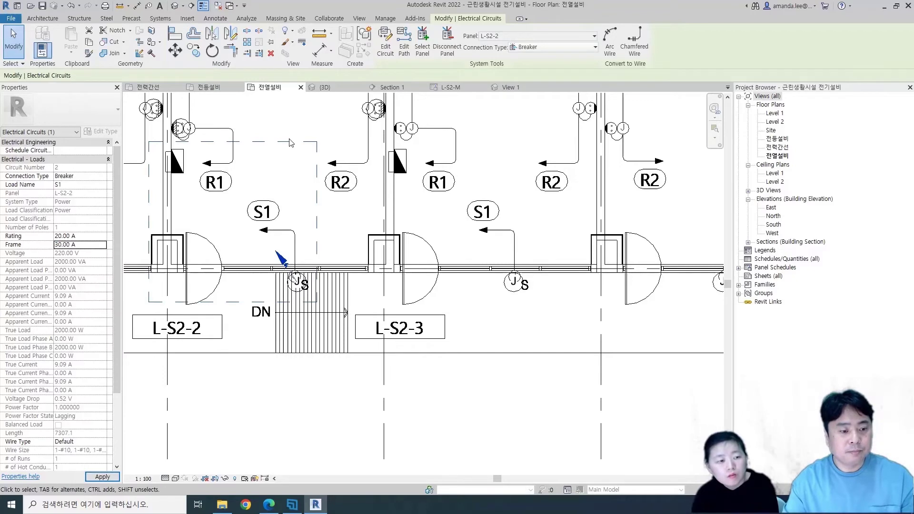
click(312, 148)
scroll(312, 148, down, 2)
Circuit the first receptacle pair as R1 on panel L-S2-2 with a 30 A frame
middle_drag(286, 119, 296, 257)
click(230, 152)
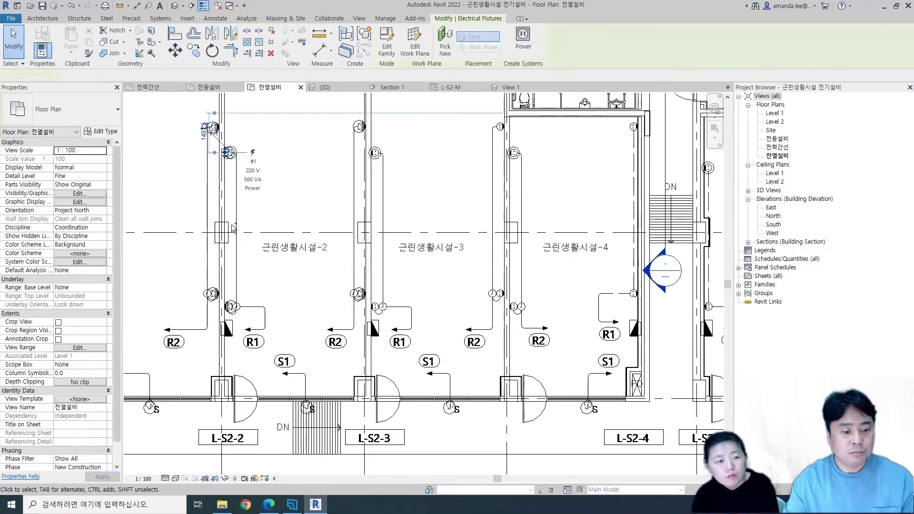
ctrl+click(231, 307)
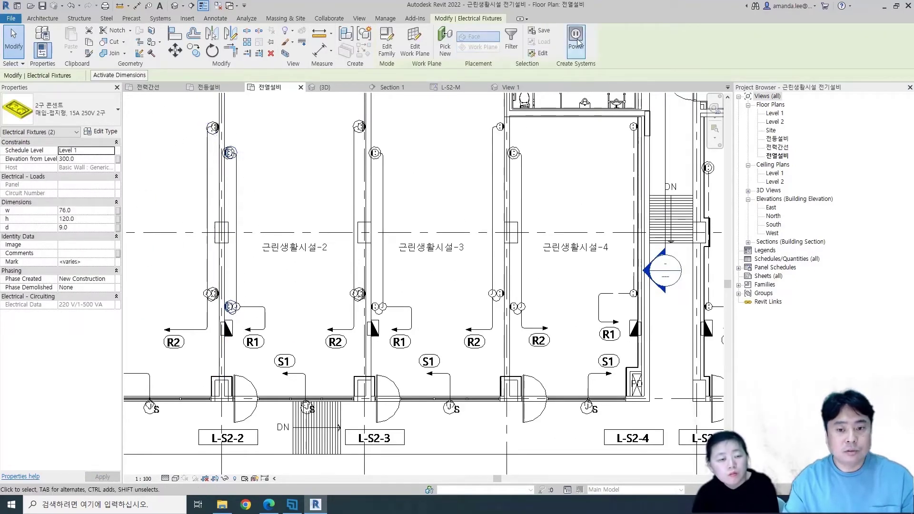
click(577, 43)
click(505, 36)
click(523, 98)
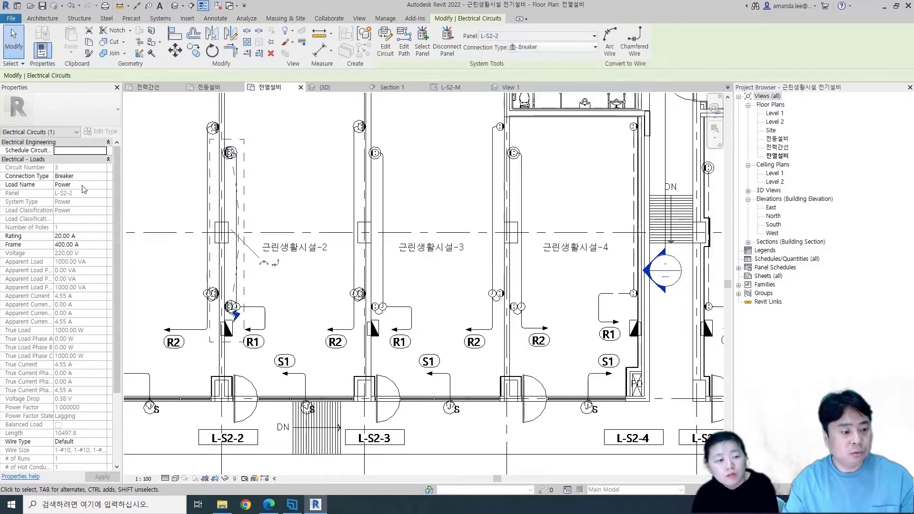
click(98, 185)
text(R)
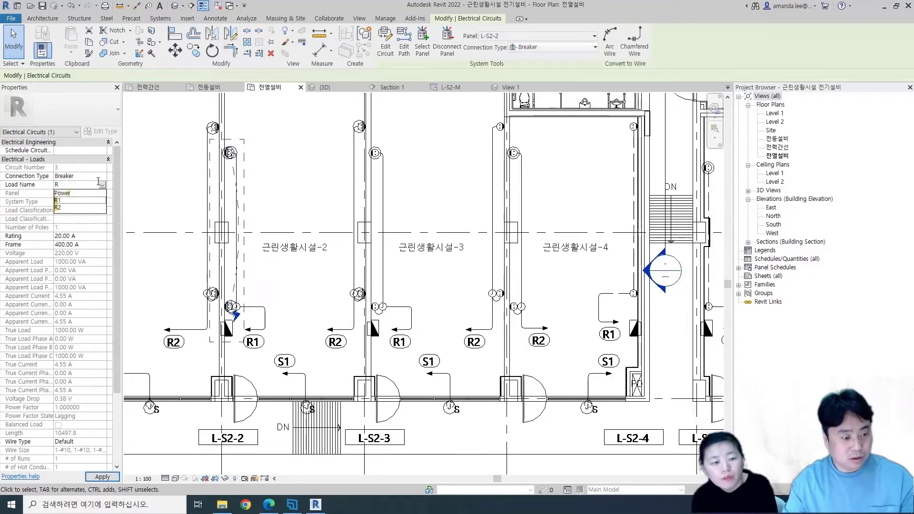
text(1)
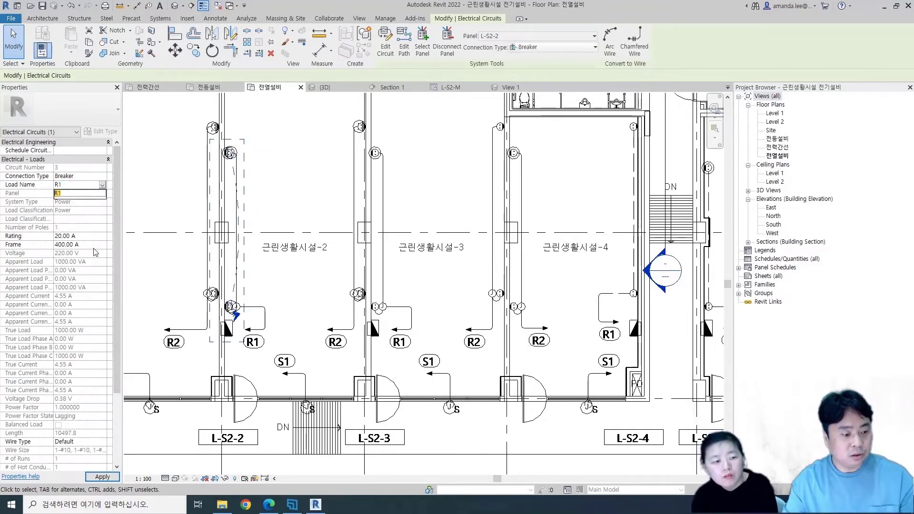
key(Return)
click(93, 244)
text(30)
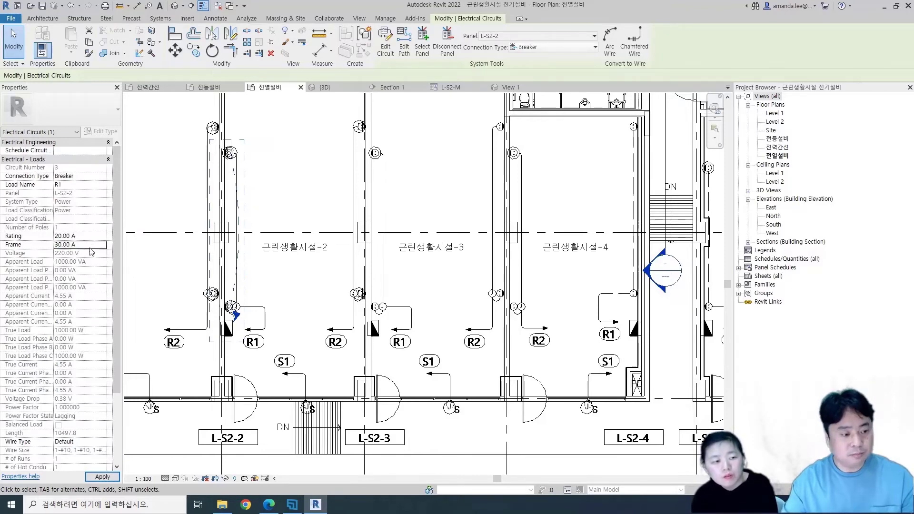
key(Escape)
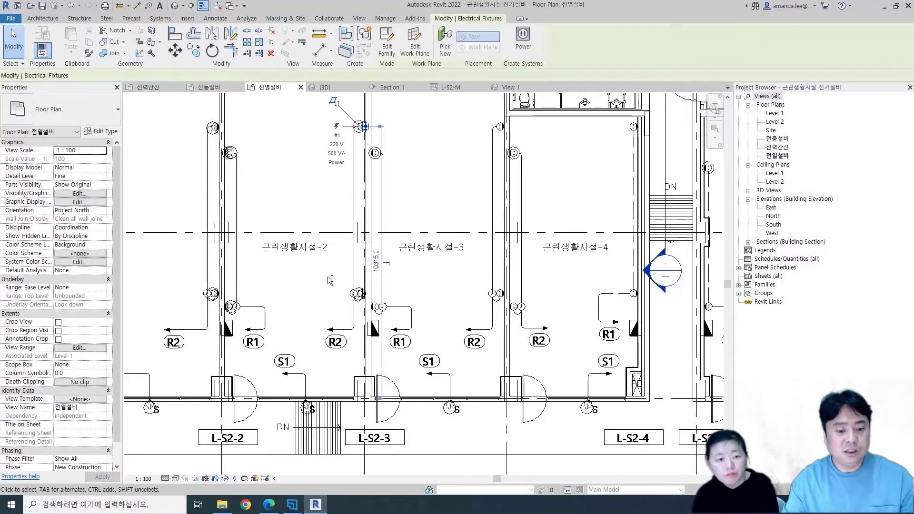
Circuit the next receptacle pair as R2 with a 30 A frame
drag(328, 275, 367, 312)
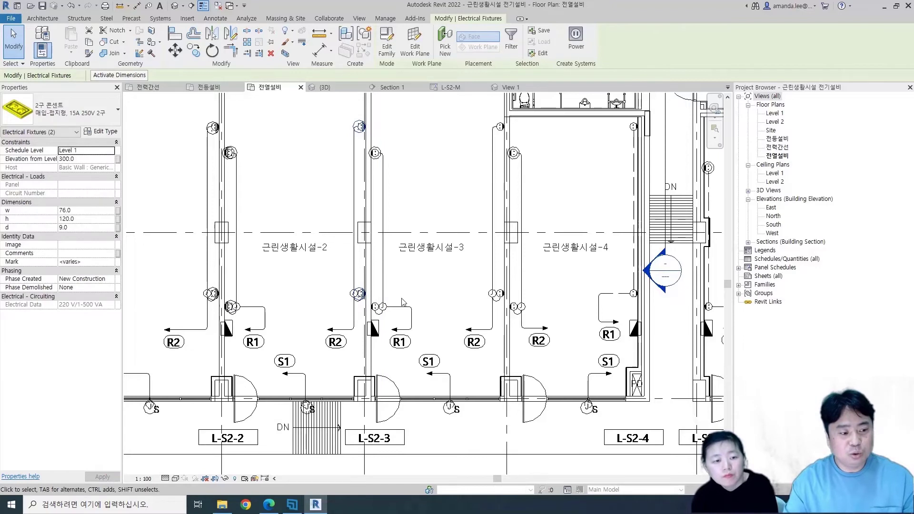
click(576, 41)
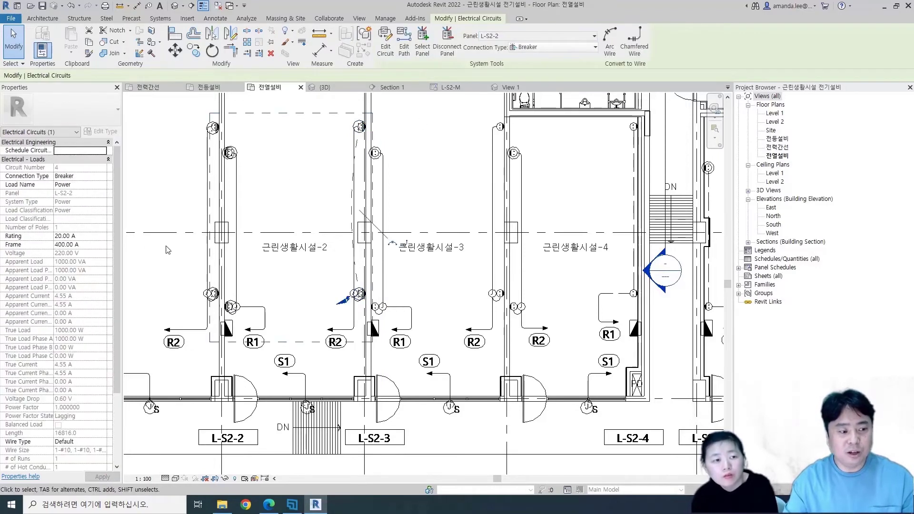
click(84, 185)
text(R2)
key(Tab)
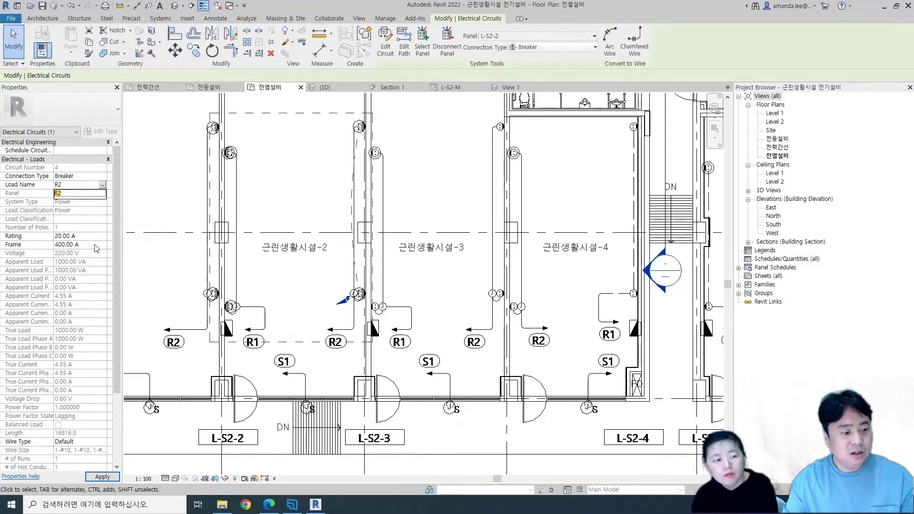
click(96, 245)
text(30)
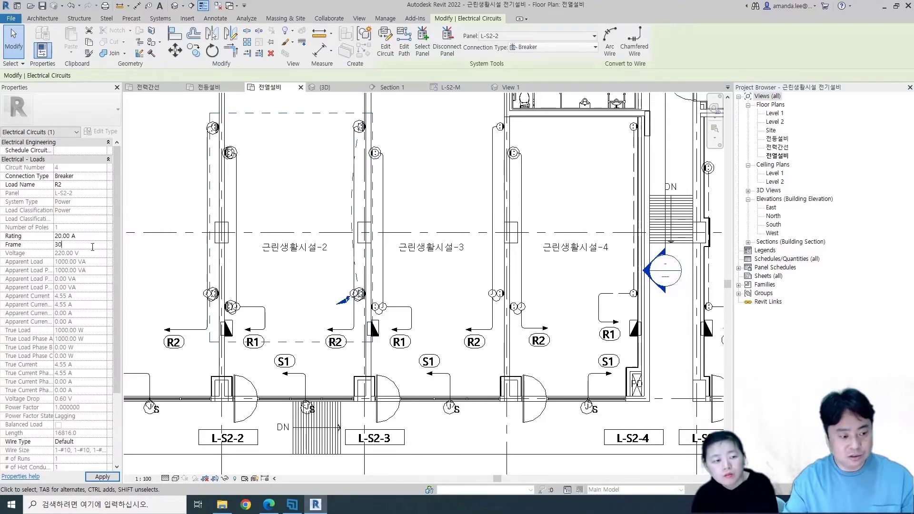
click(301, 179)
Select panel L-S2-1 and start creating its panel schedule
scroll(270, 179, down, 3)
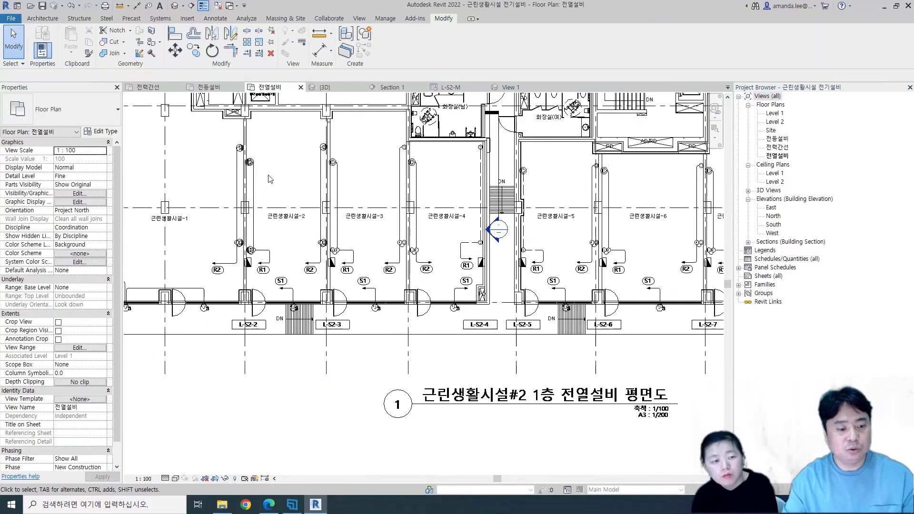
scroll(269, 179, up, 1)
scroll(241, 321, down, 2)
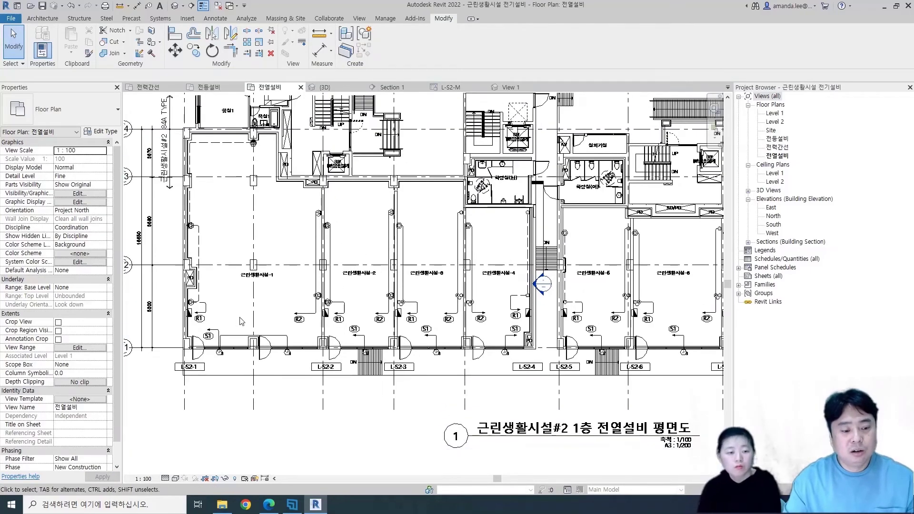
scroll(187, 317, up, 2)
click(188, 309)
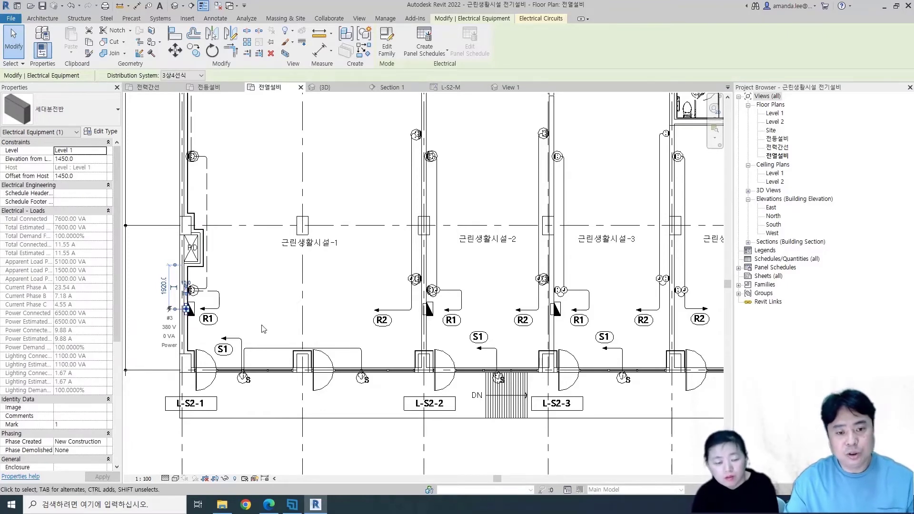
click(431, 53)
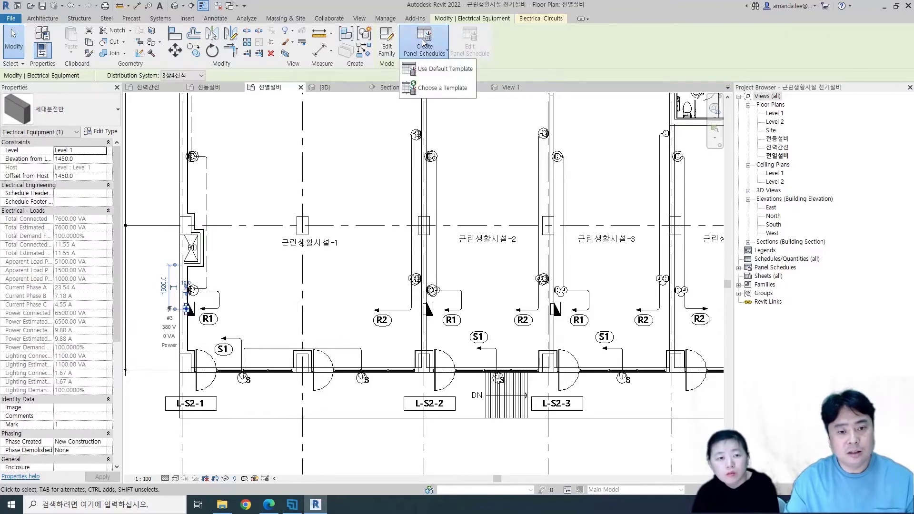
Generate the L-S2-1 panel schedule using the default template
click(447, 68)
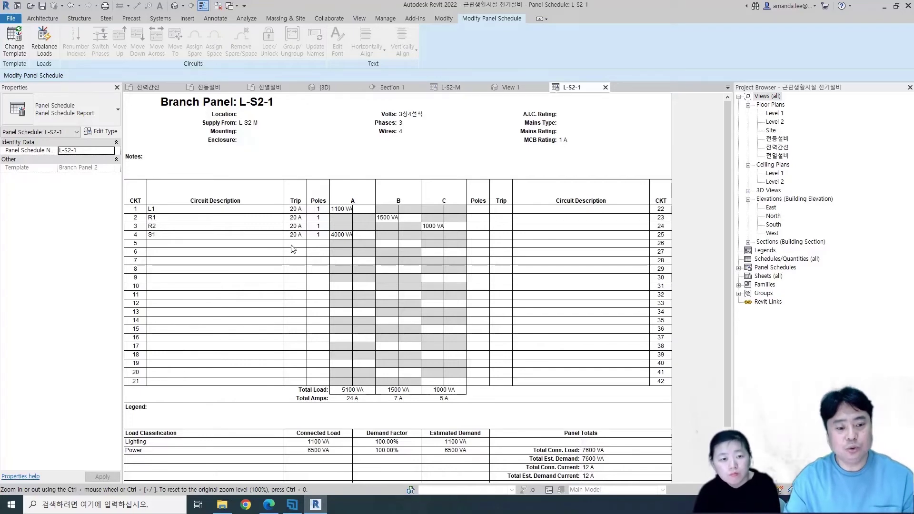
click(457, 140)
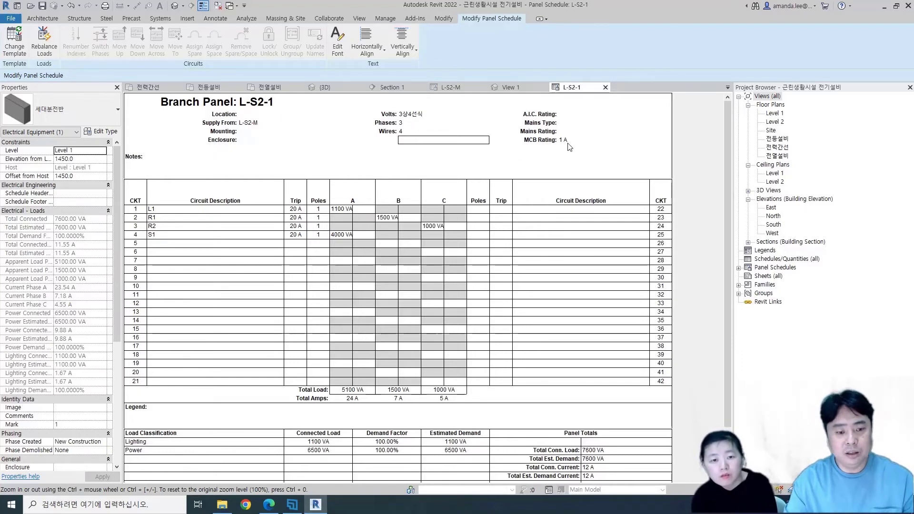
Enter 50 A as panel L-S2-1's MCB Rating in Properties, then view the L-S2-M schedule
scroll(64, 335, down, 5)
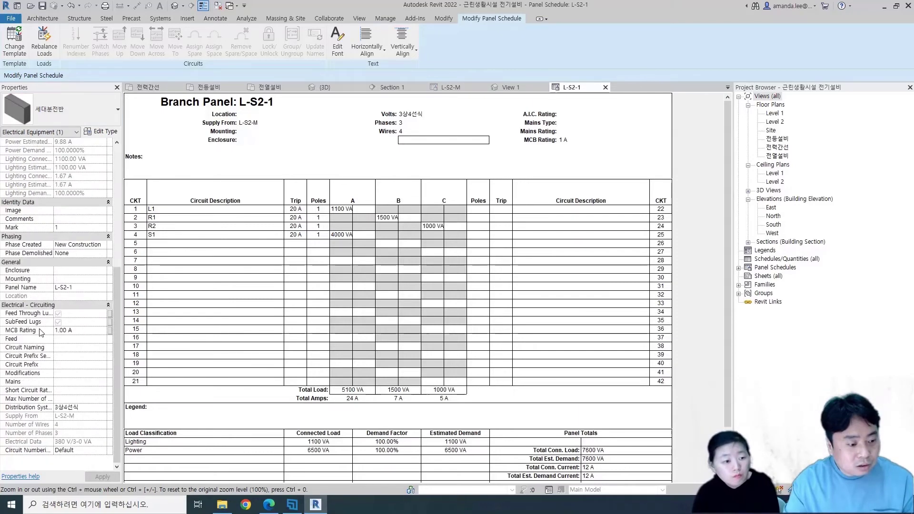
click(84, 330)
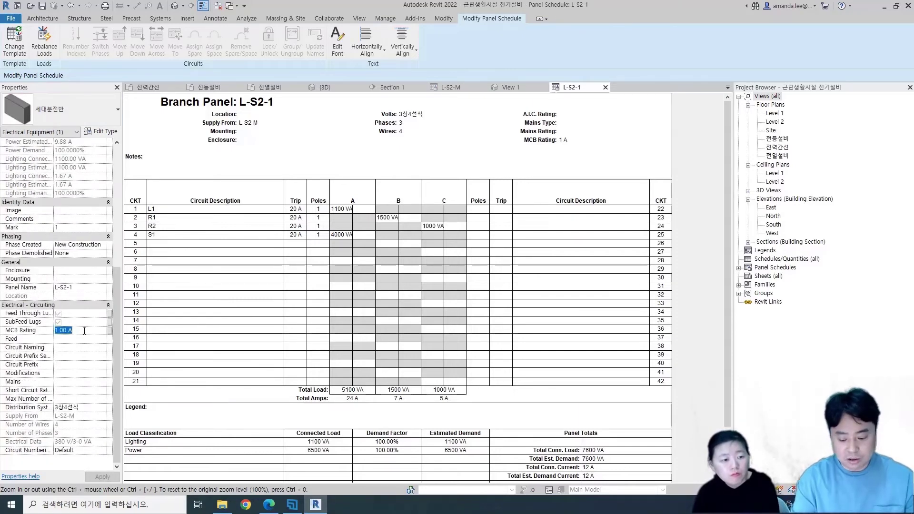
text(50)
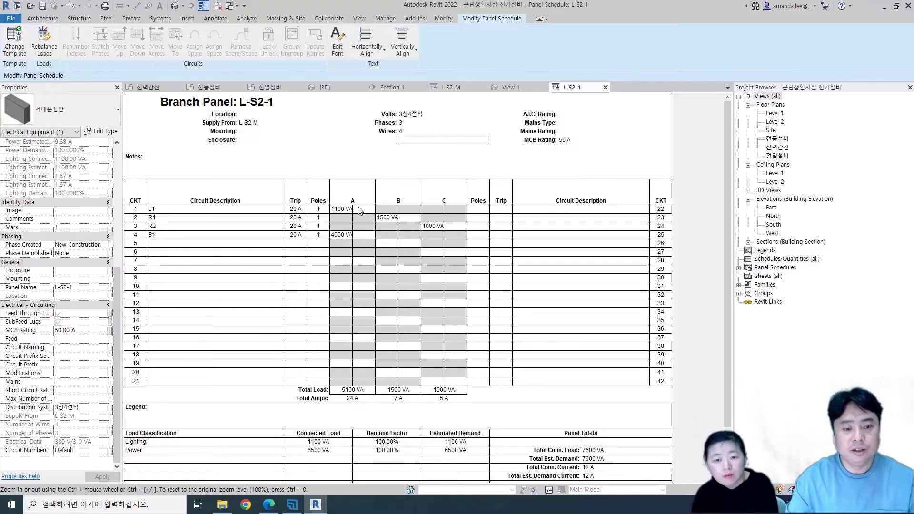
scroll(391, 240, down, 3)
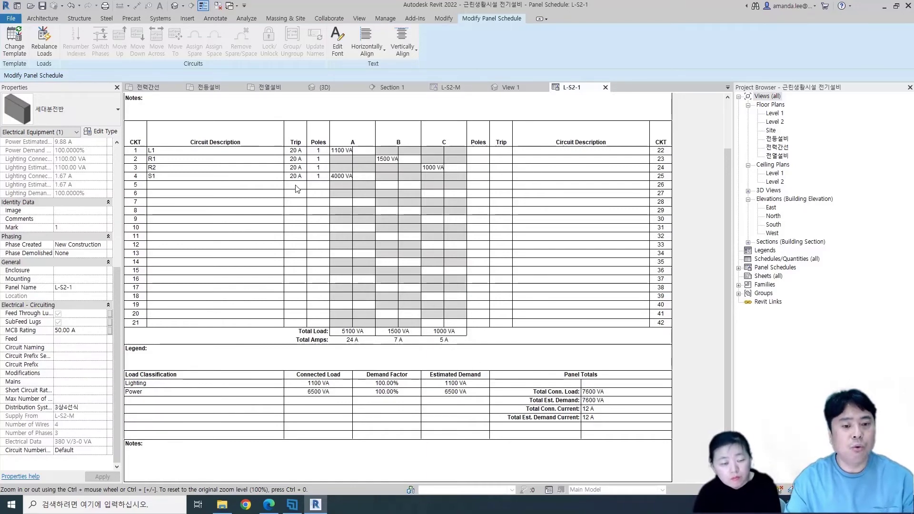
click(450, 87)
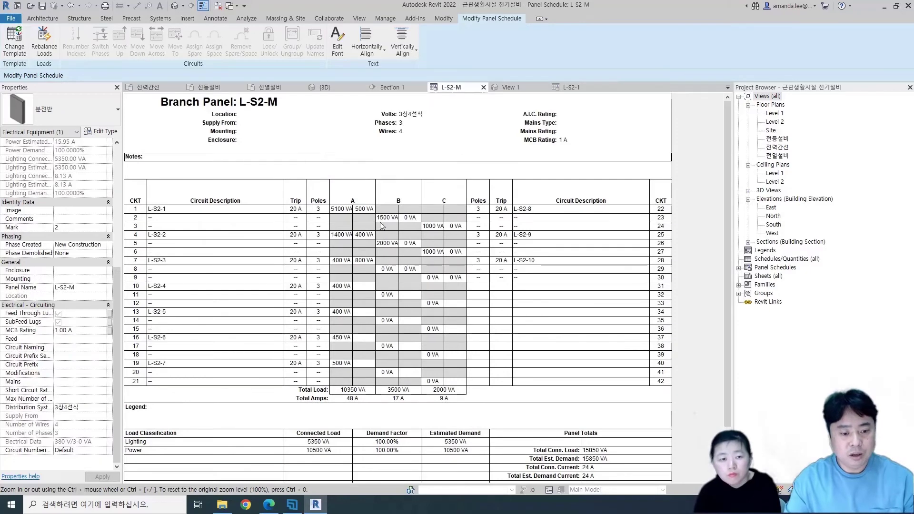
Check the L-S2-1 schedule, return to L-S2-M, and set its MCB Rating to 300 A
click(572, 87)
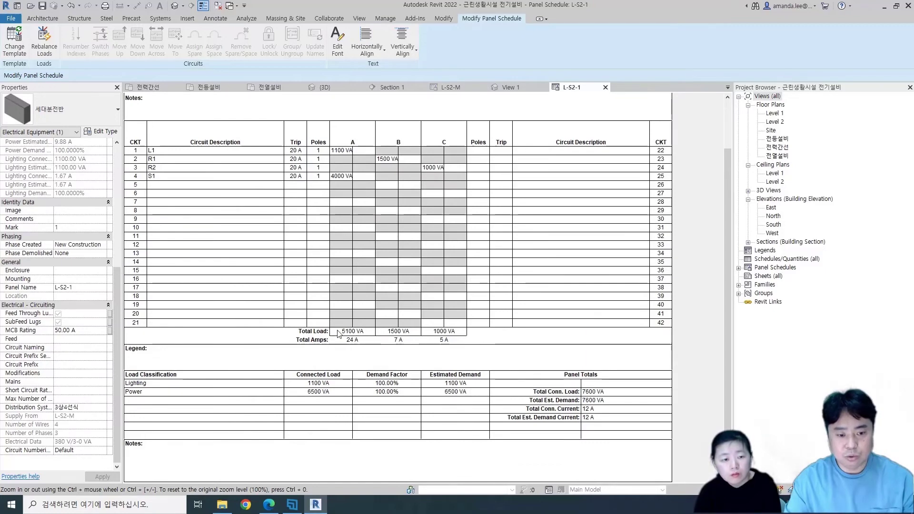
scroll(356, 343, up, 1)
scroll(352, 341, down, 1)
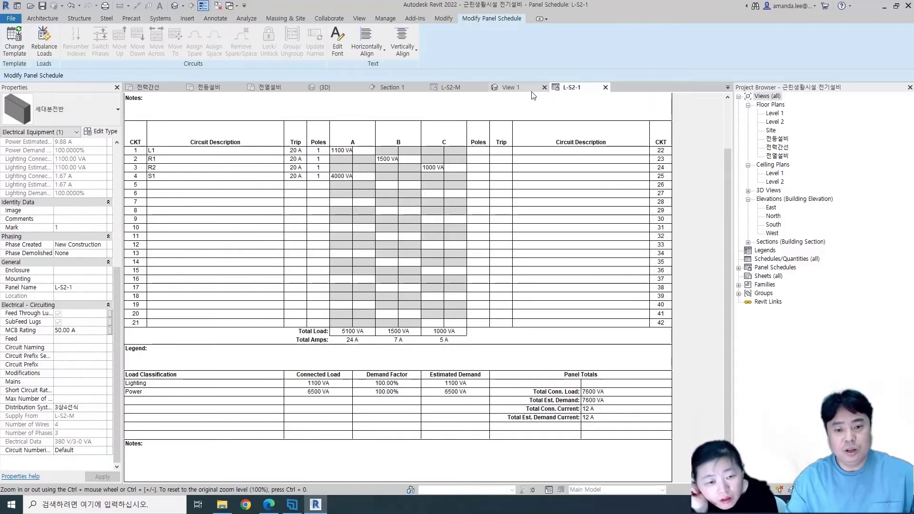
click(454, 87)
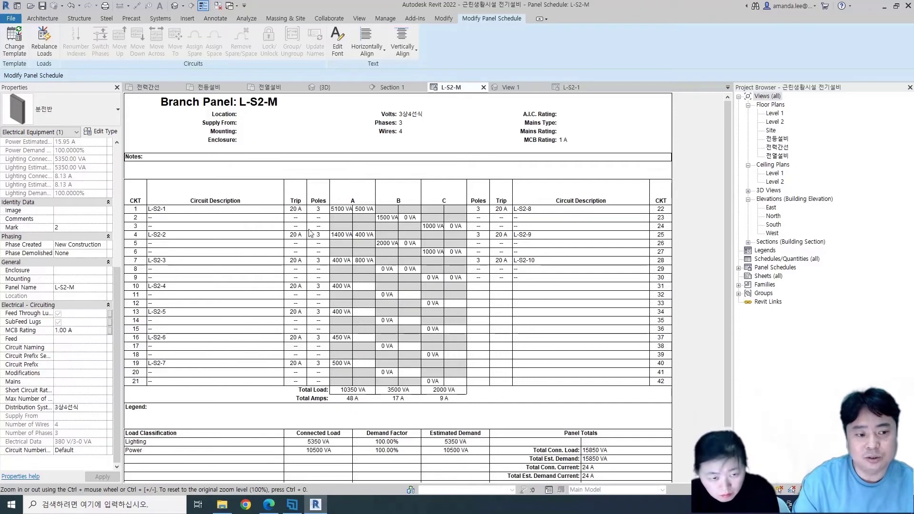
click(88, 329)
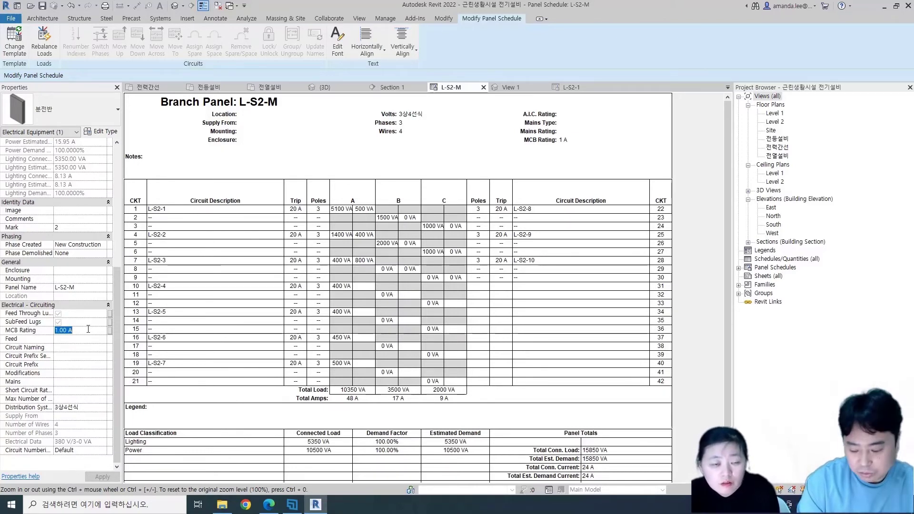
text(225)
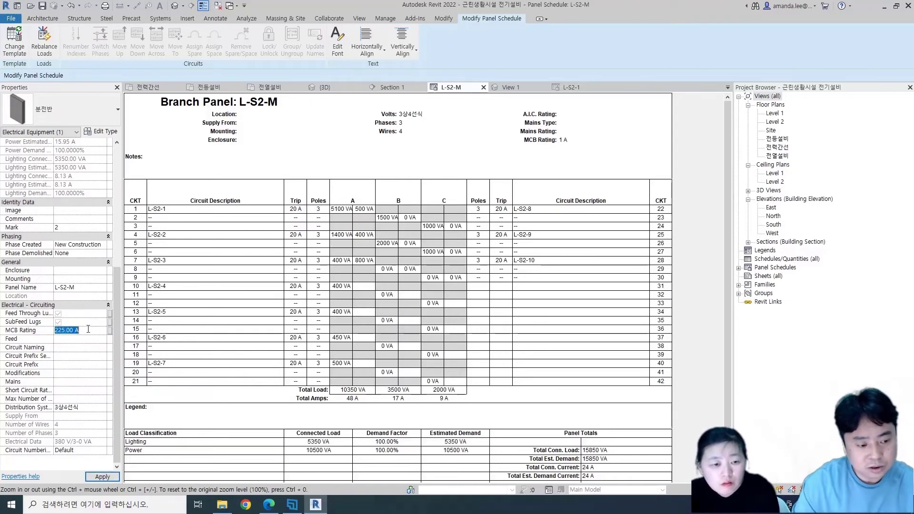
text(300)
key(Return)
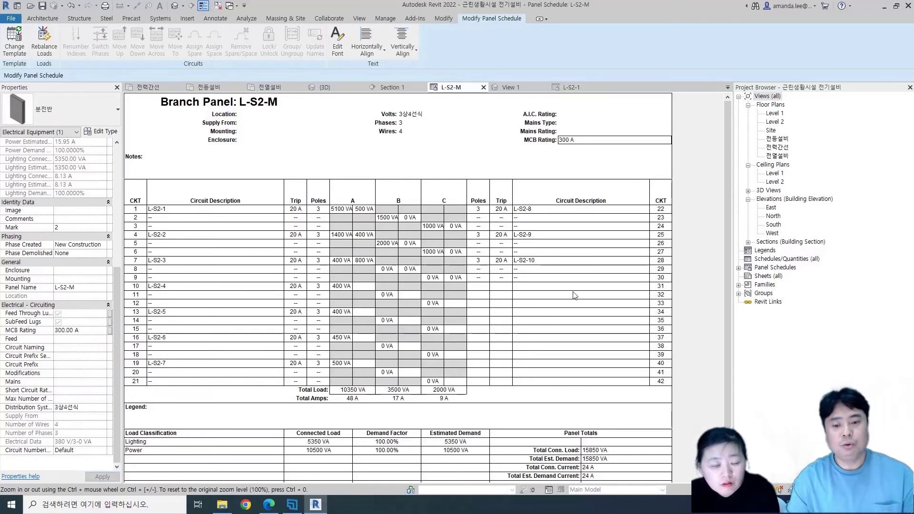
click(360, 141)
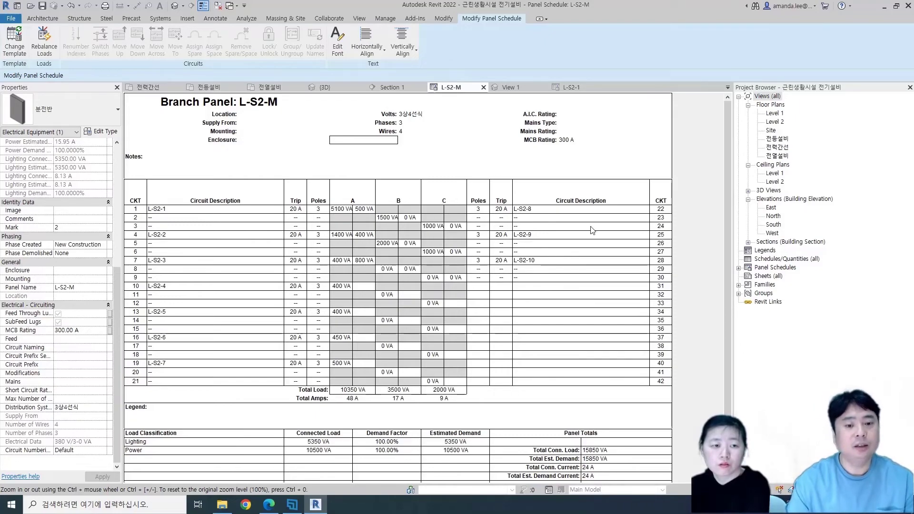
click(383, 19)
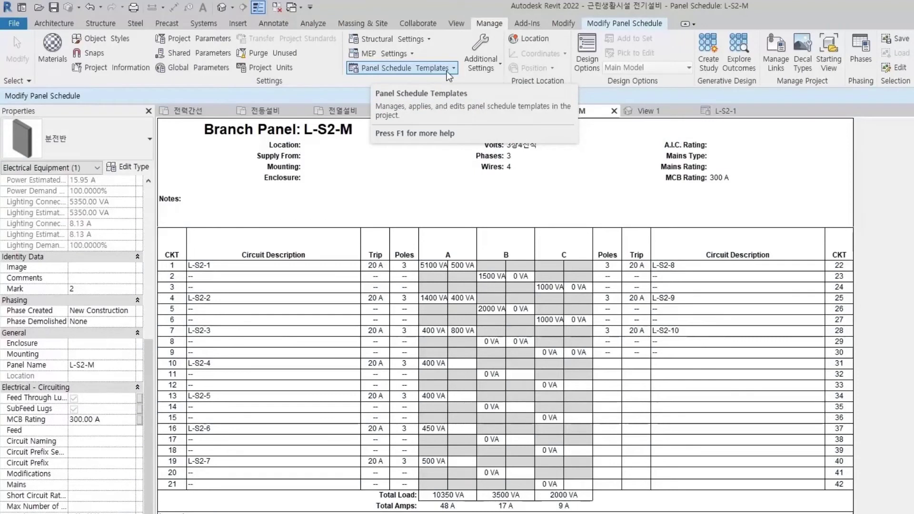
Edit the Branch Panel 2 template using the Two Columns, Circuits Down configuration
click(450, 69)
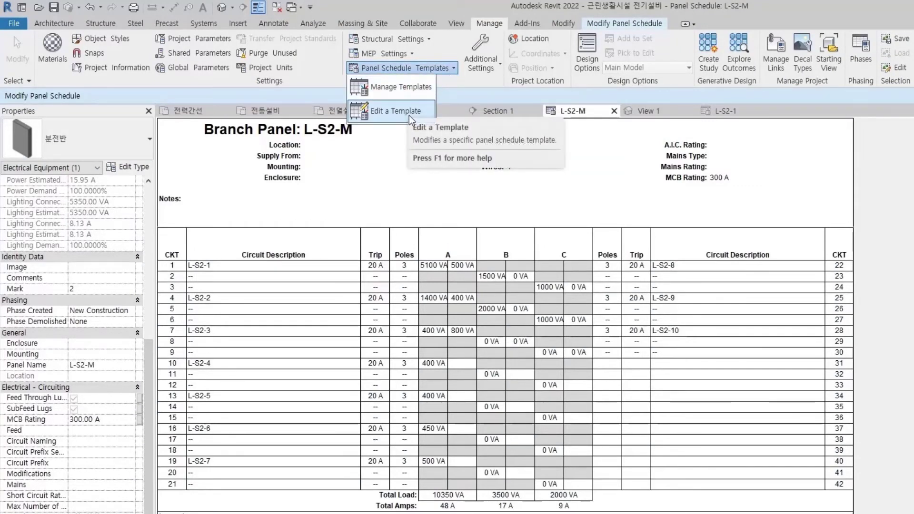
click(409, 116)
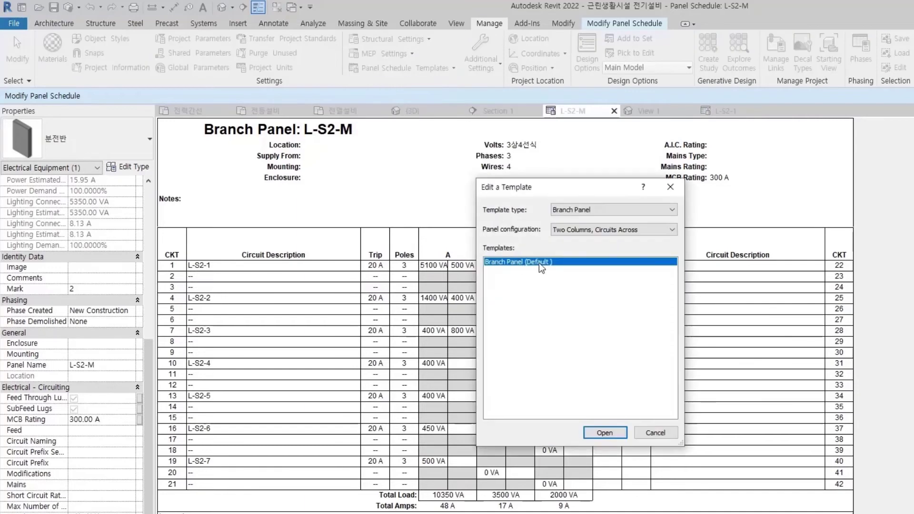
click(603, 230)
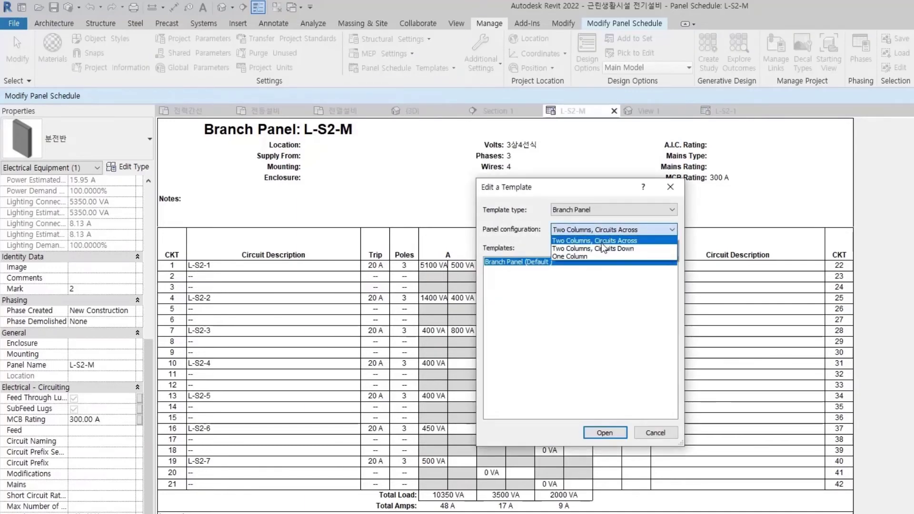
click(619, 257)
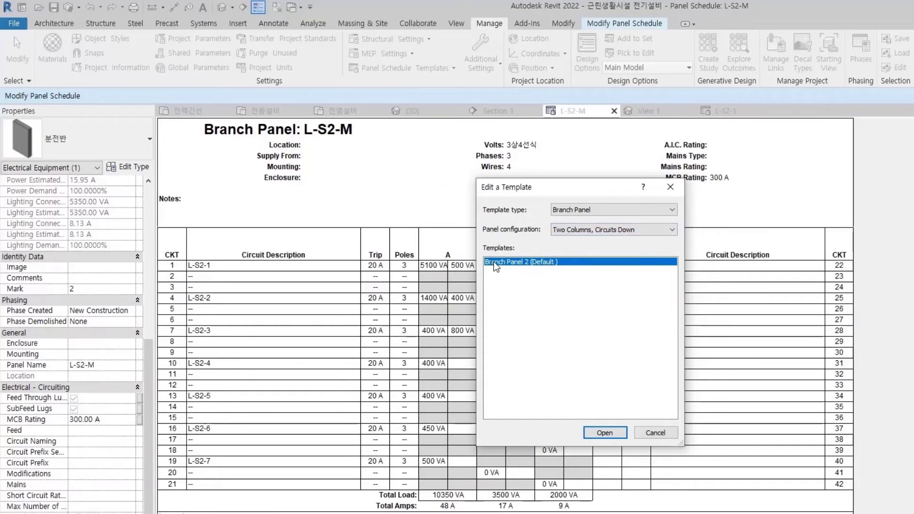
click(605, 433)
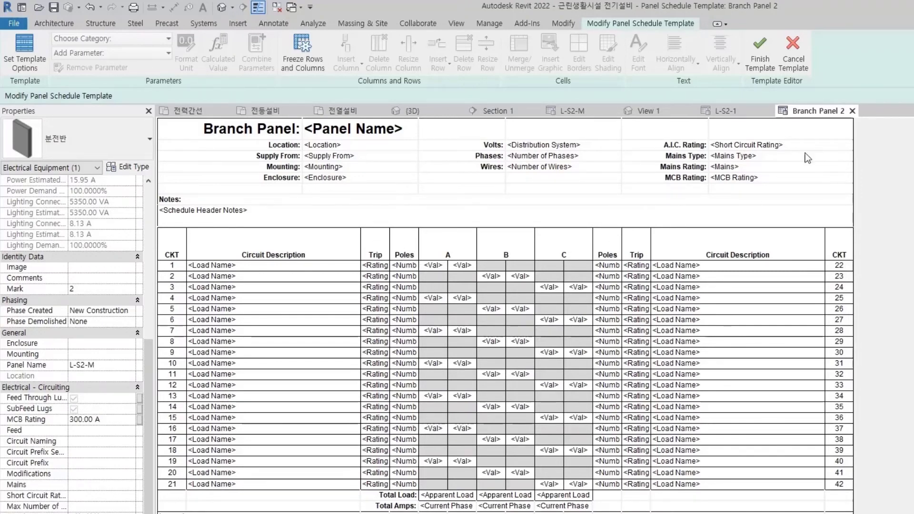
Insert a Frame parameter column left of Trip and widen the Frame and Trip columns
click(375, 244)
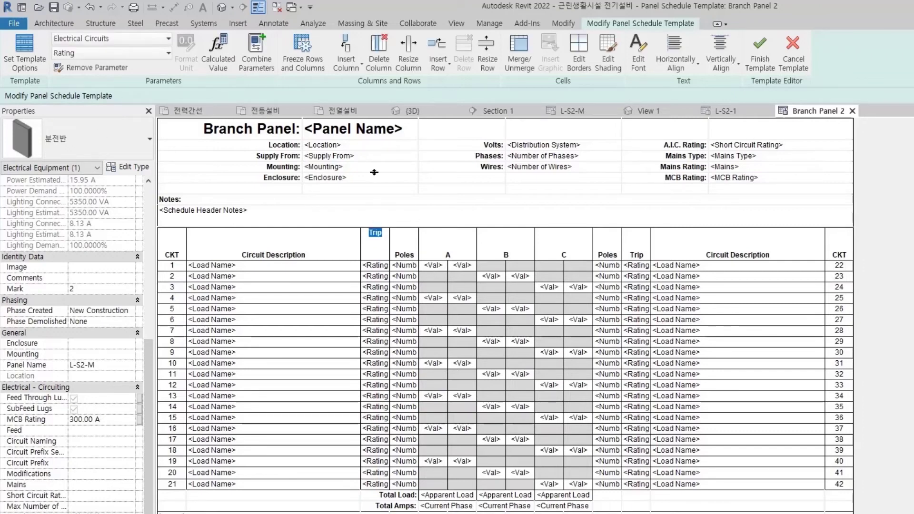
click(358, 68)
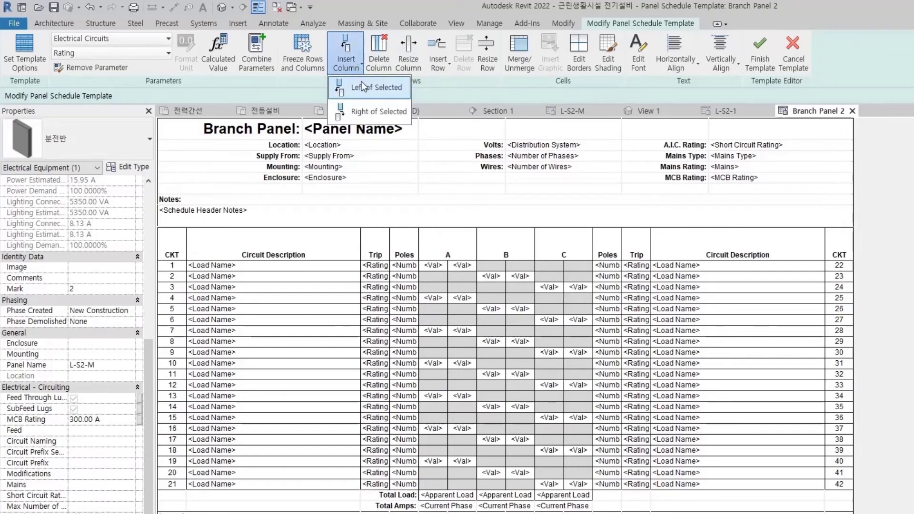
click(362, 87)
click(367, 241)
drag(361, 236, 335, 234)
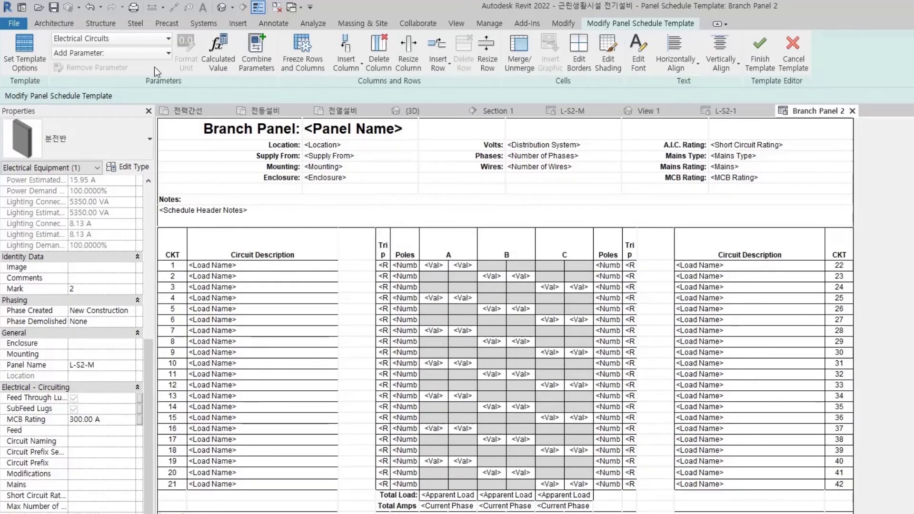
click(126, 52)
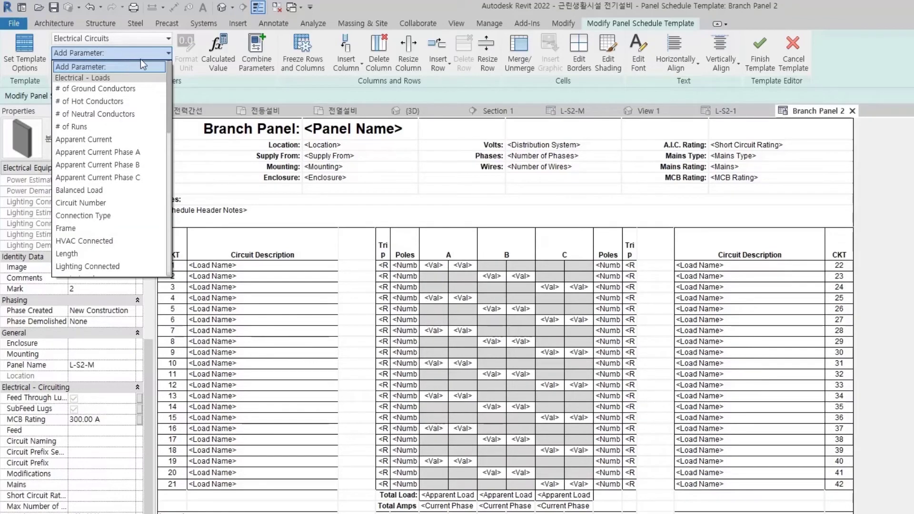
click(71, 227)
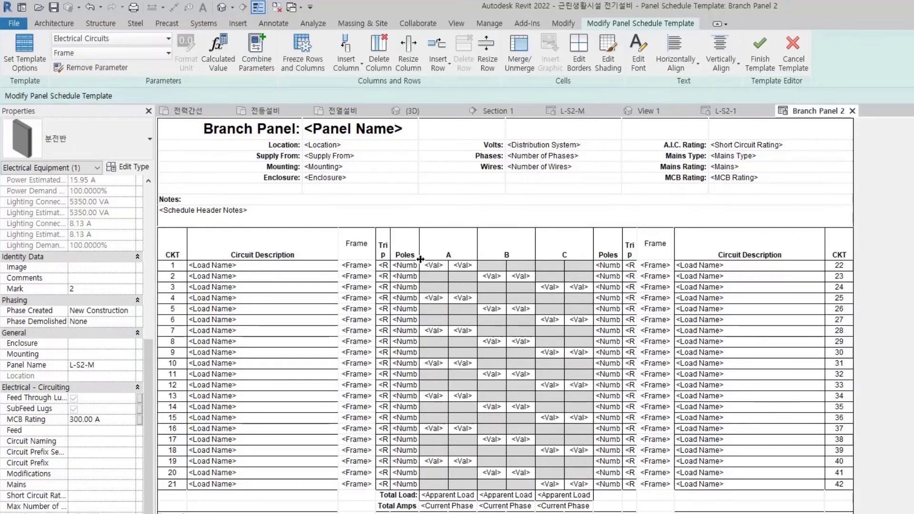
click(407, 240)
key(Escape)
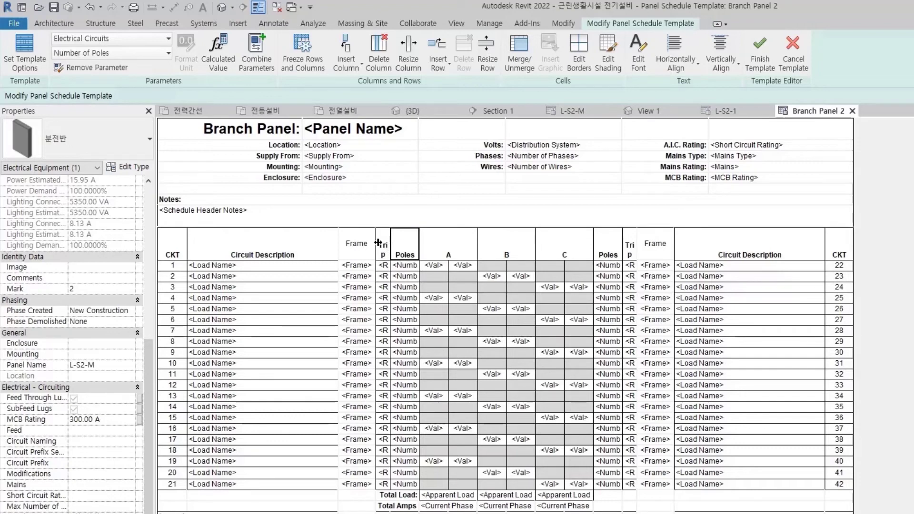
drag(338, 243, 312, 242)
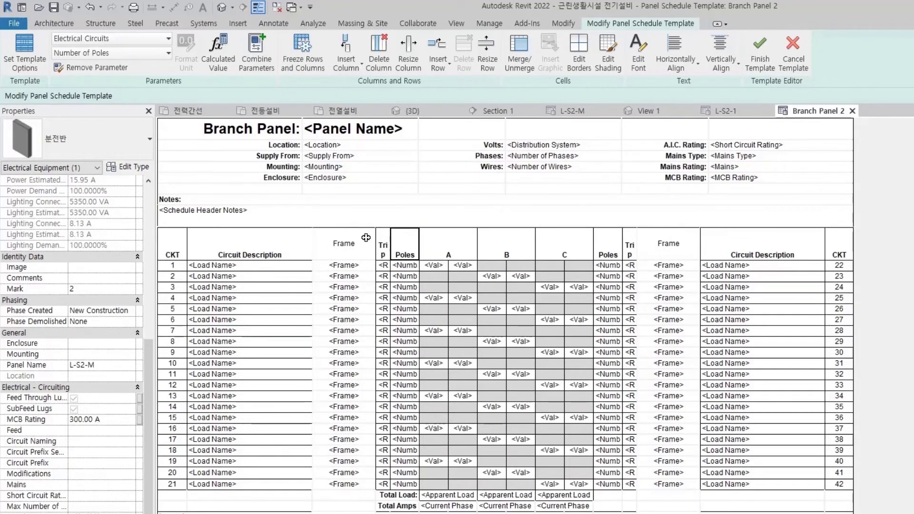
drag(367, 237, 349, 238)
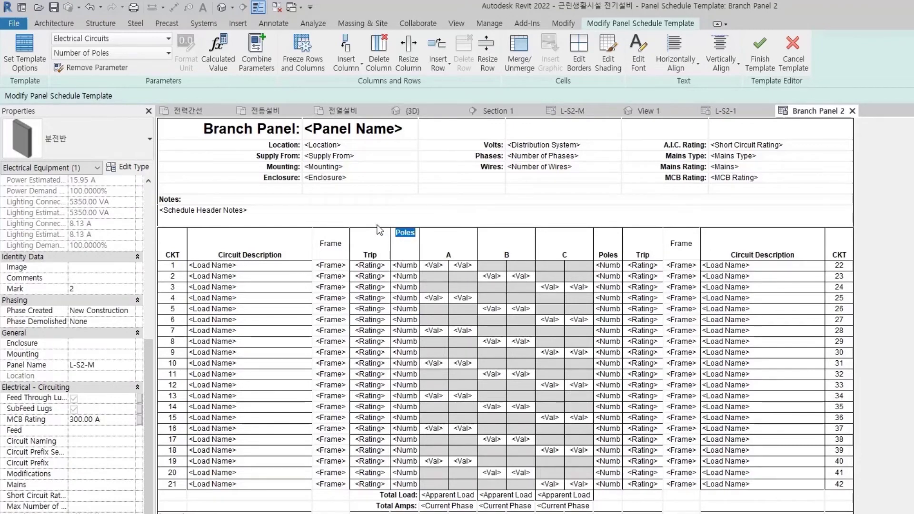
Insert an Apparent Current column left of Poles and narrow Circuit Description to fit
click(413, 244)
click(345, 64)
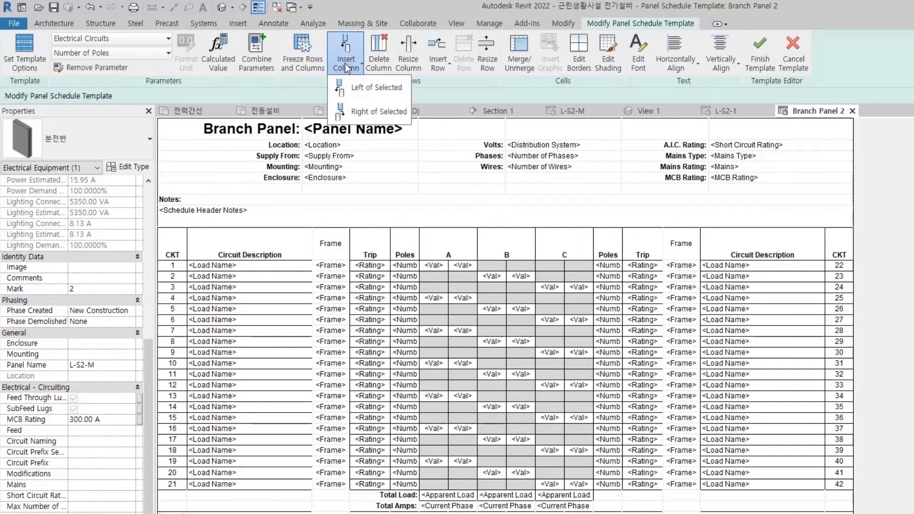
click(358, 91)
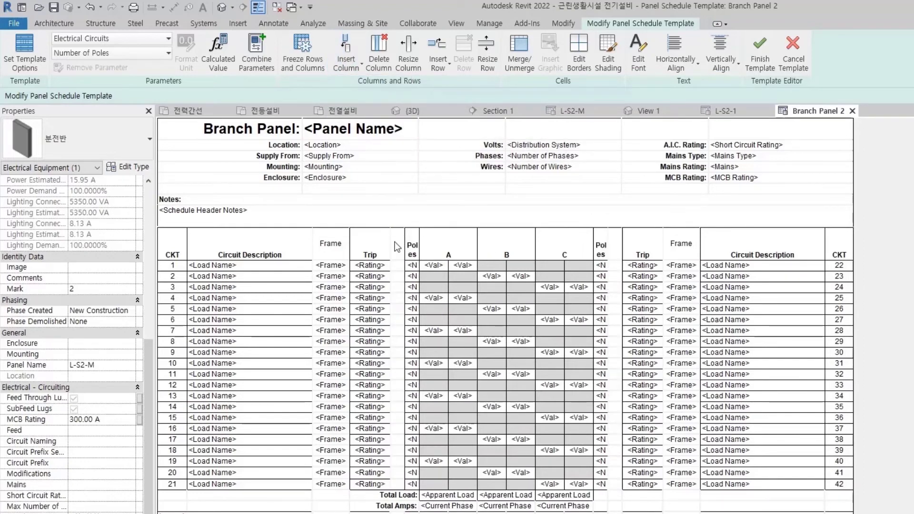
click(396, 243)
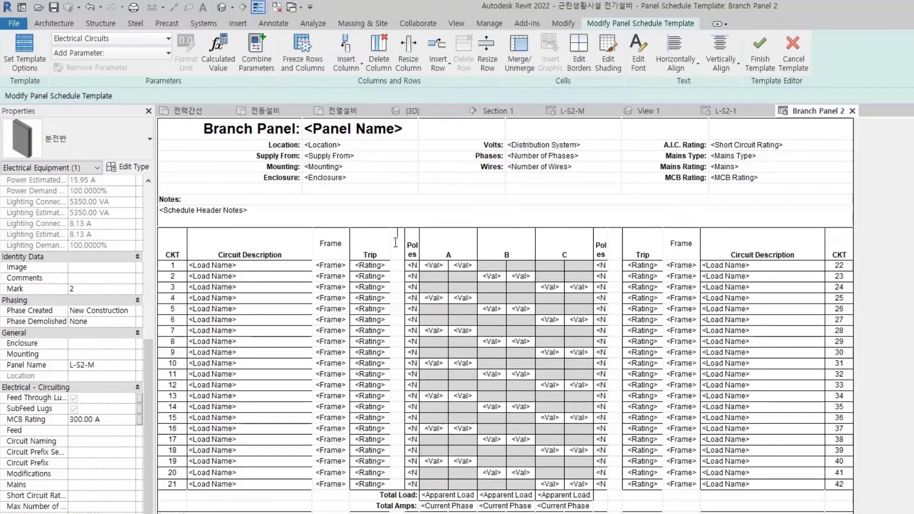
click(132, 53)
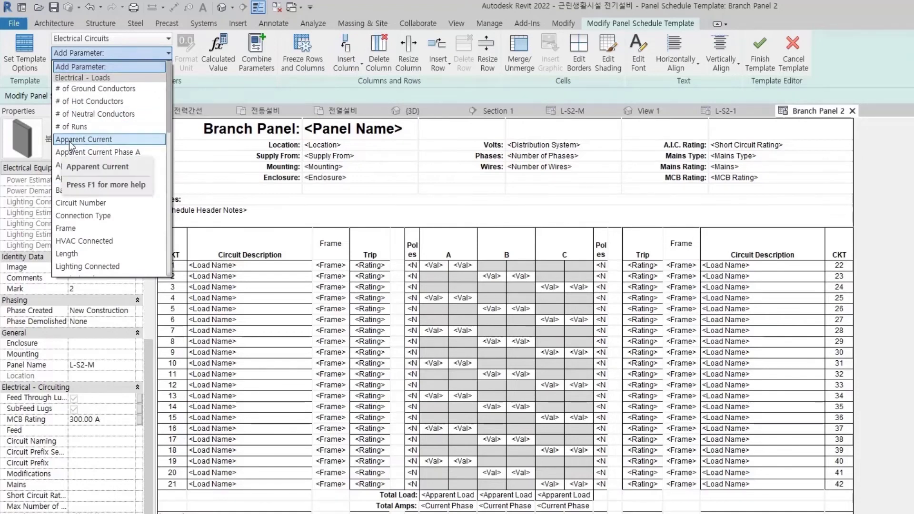
click(106, 142)
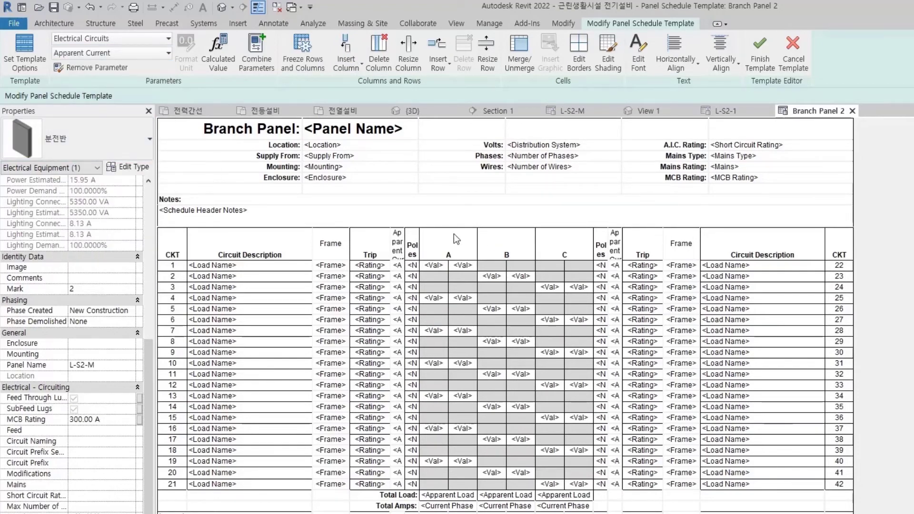
drag(390, 243, 388, 241)
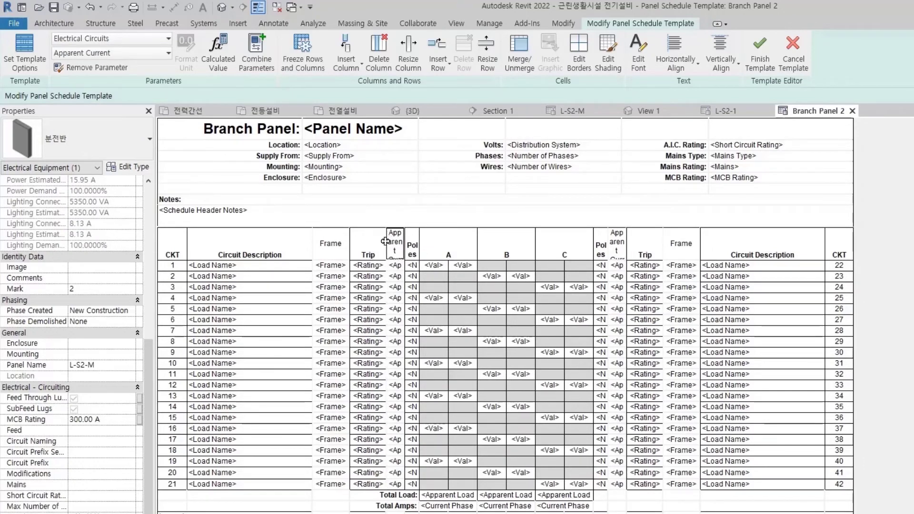
drag(312, 245, 290, 245)
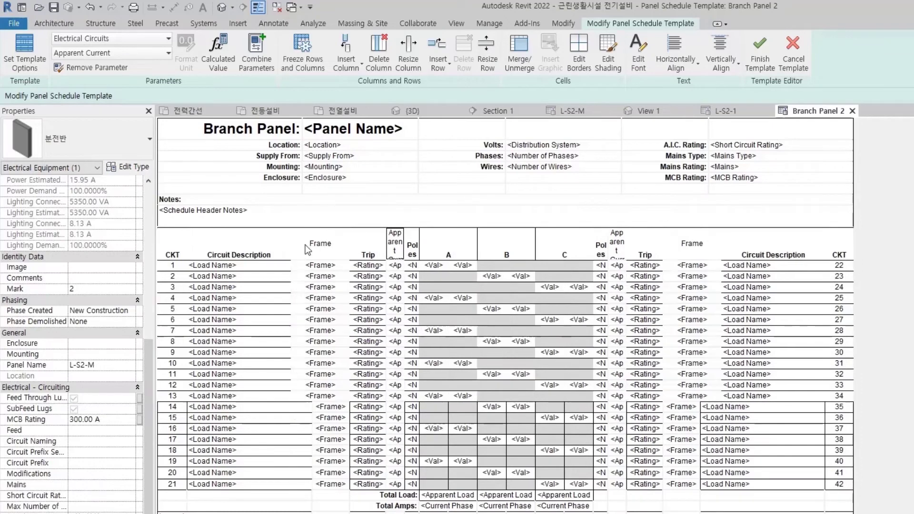
drag(349, 244, 327, 246)
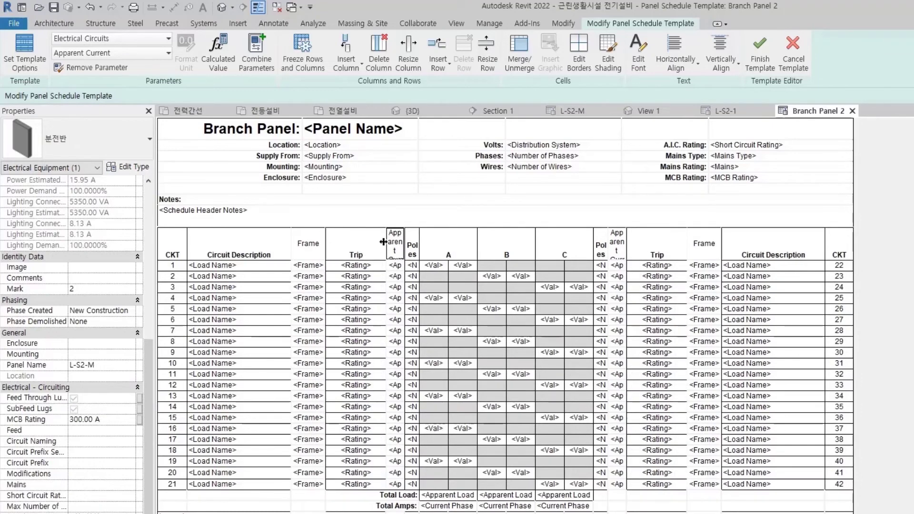
mouse_move(386, 244)
mouse_down()
mouse_move(374, 244)
mouse_move(396, 242)
mouse_up()
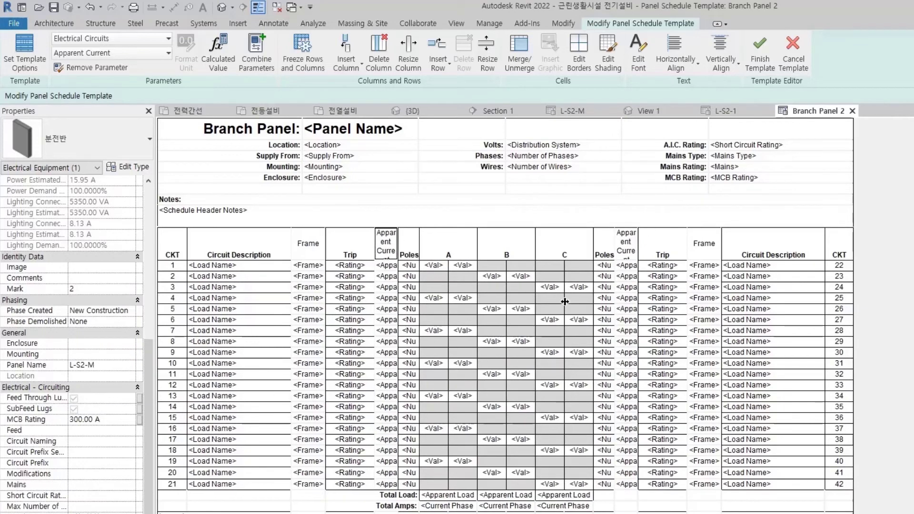
click(179, 240)
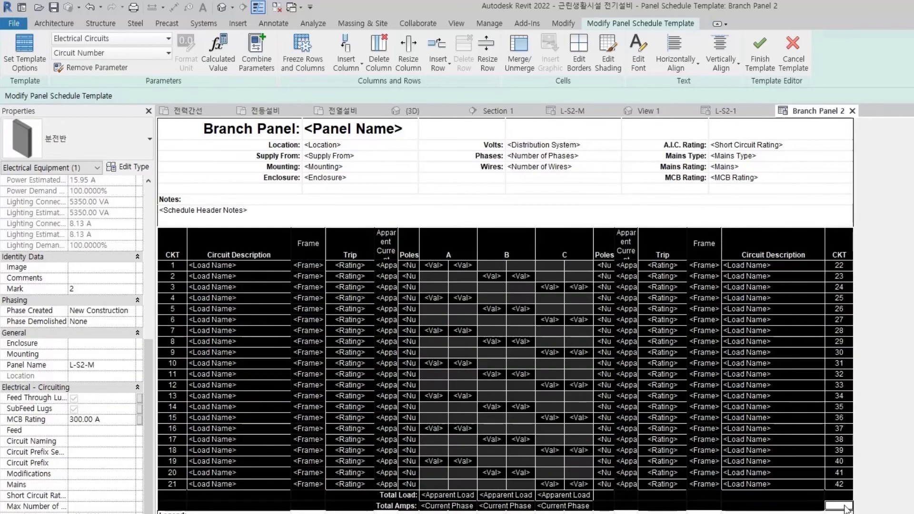
shift+click(839, 505)
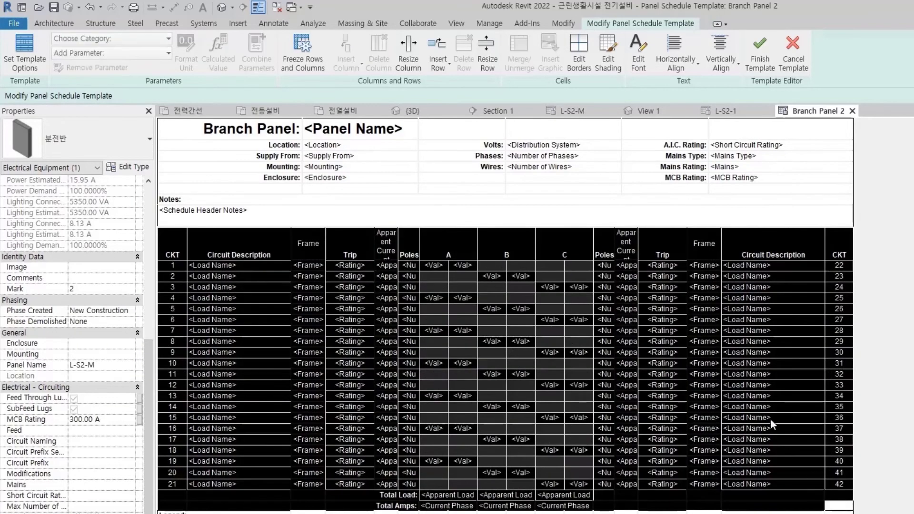
Apply thin-line outside and inside borders to the circuit table and finish the template
click(587, 67)
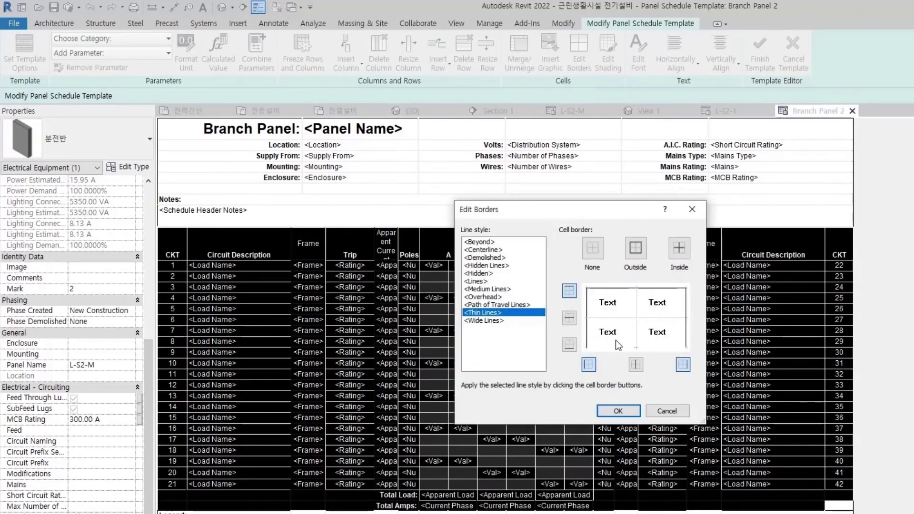
click(633, 248)
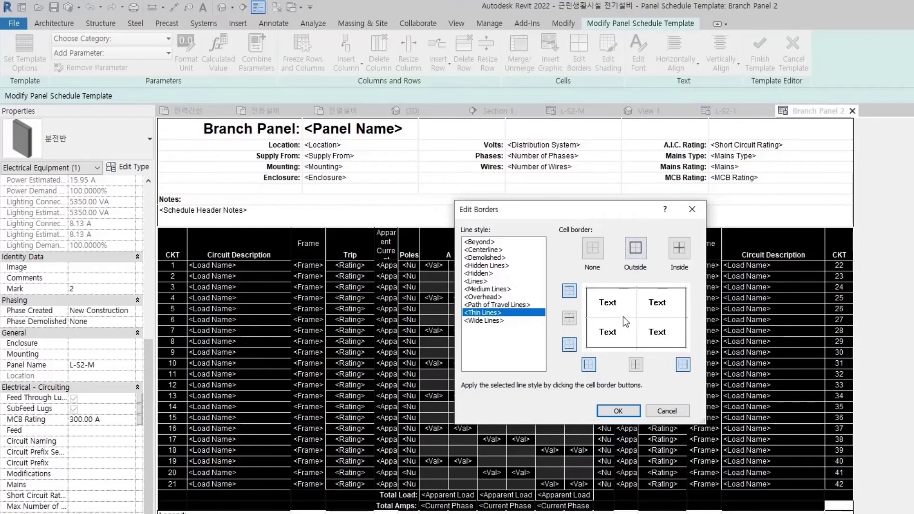
click(680, 251)
click(618, 411)
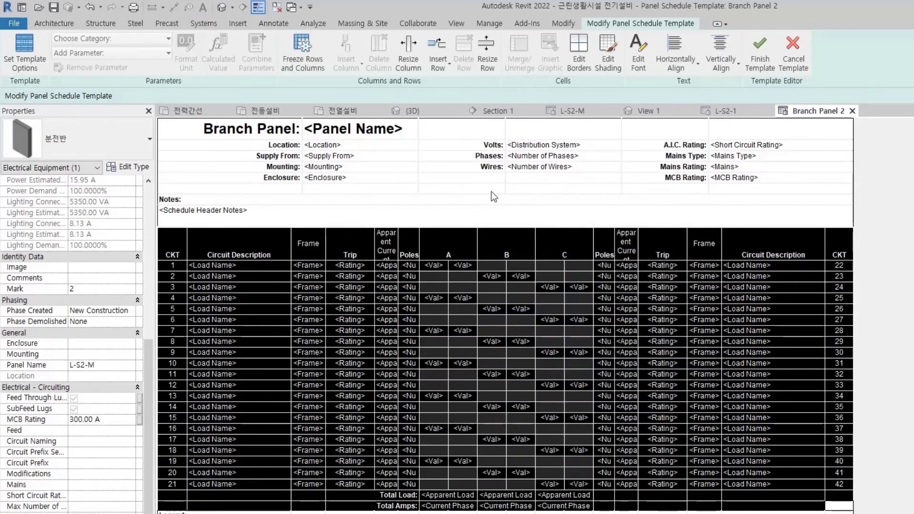
click(468, 191)
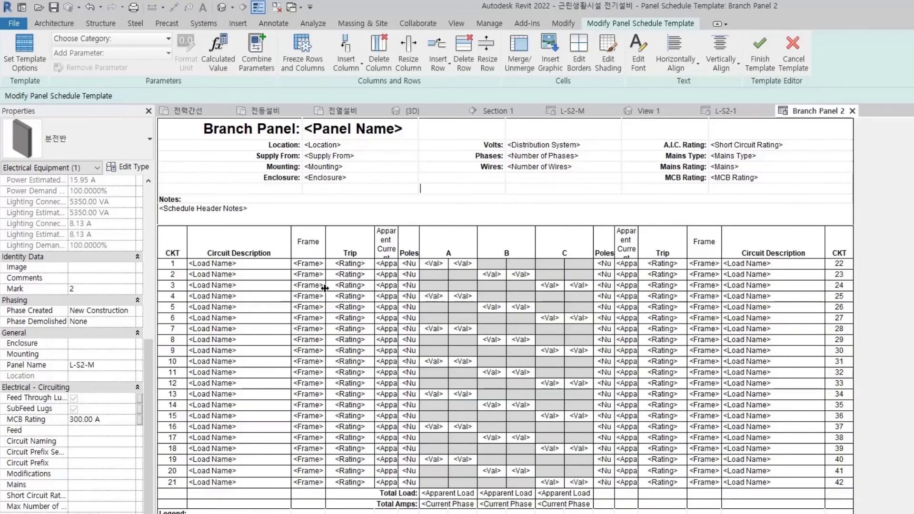
scroll(454, 453, down, 3)
scroll(464, 453, up, 3)
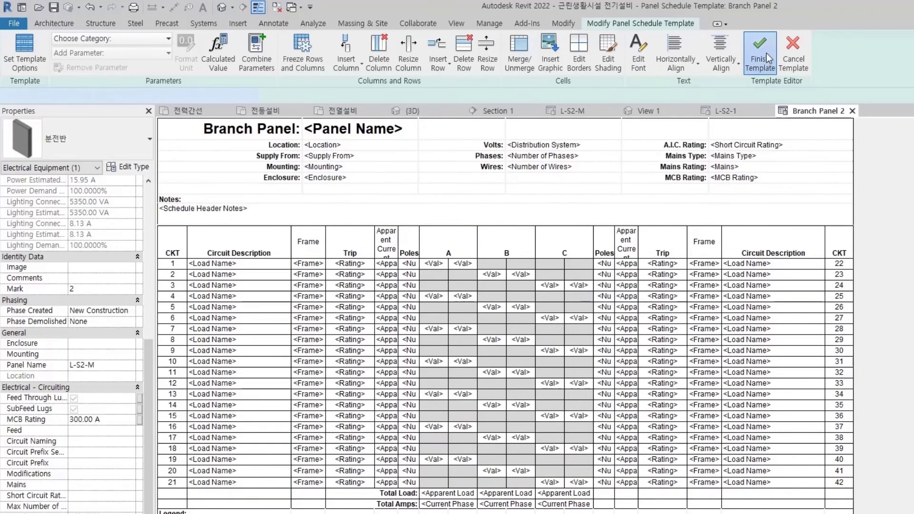
click(760, 52)
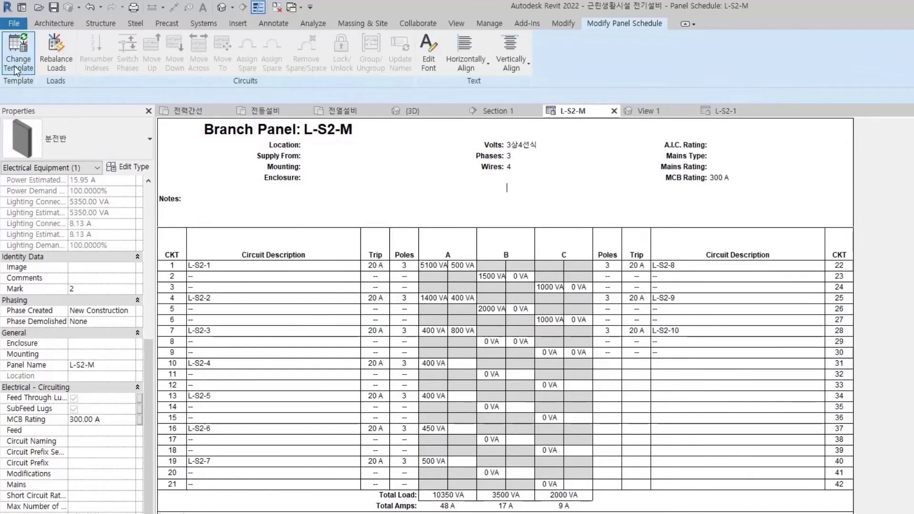
Apply the Branch Panel 2 template to both the L-S2-M and L-S2-1 panel schedules
click(14, 66)
click(606, 434)
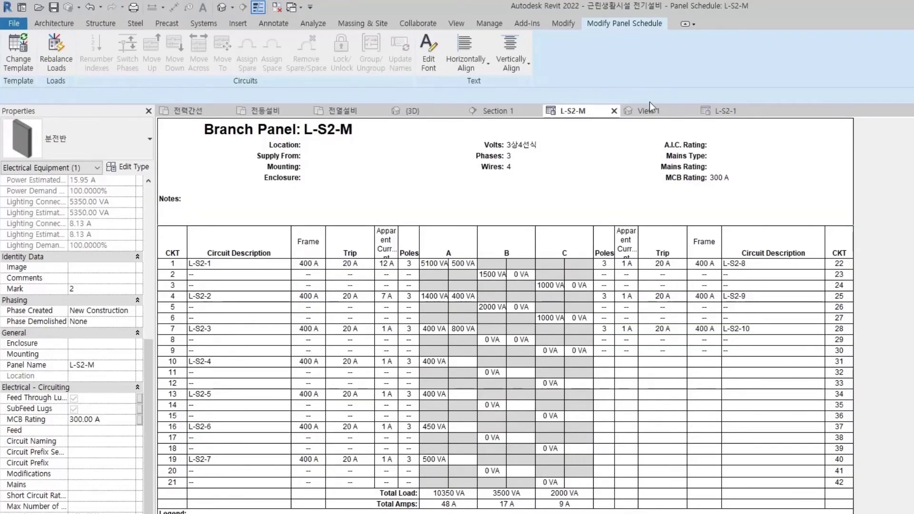
click(724, 116)
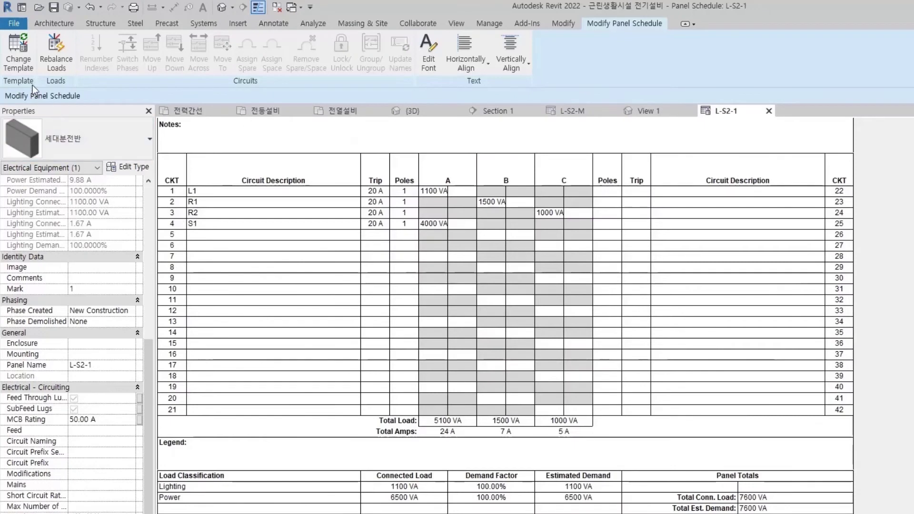
click(16, 59)
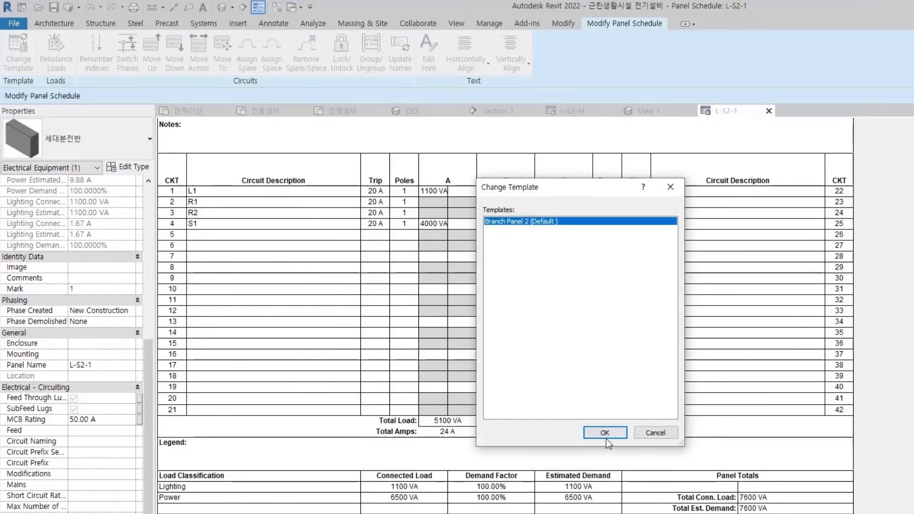
click(606, 434)
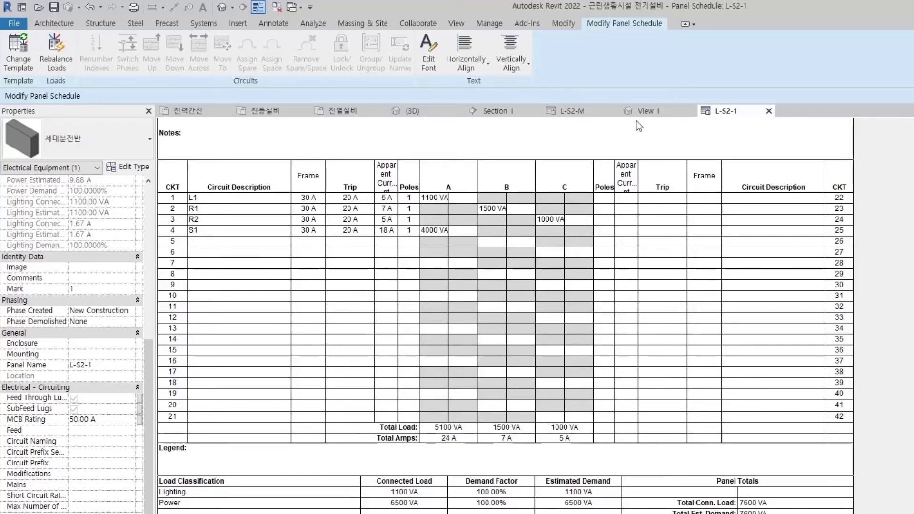
click(489, 23)
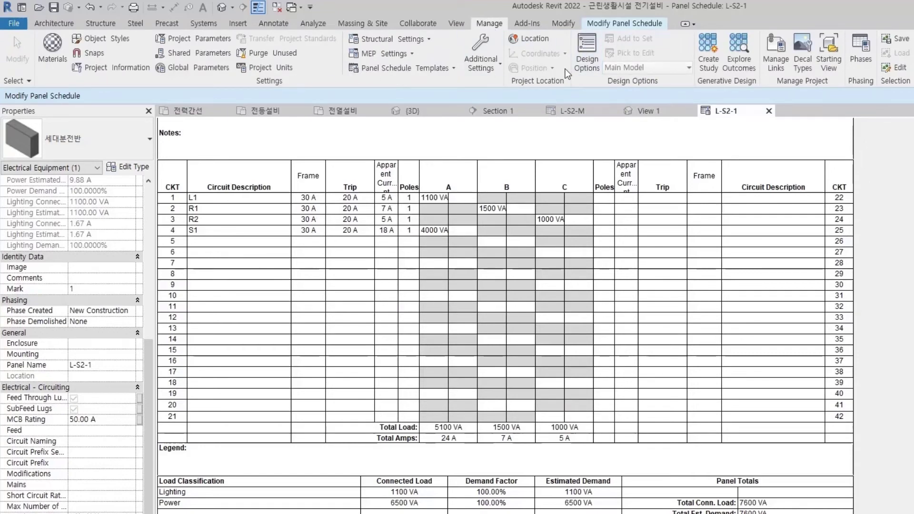
Open the default branch panel template for editing, then abandon it
click(427, 71)
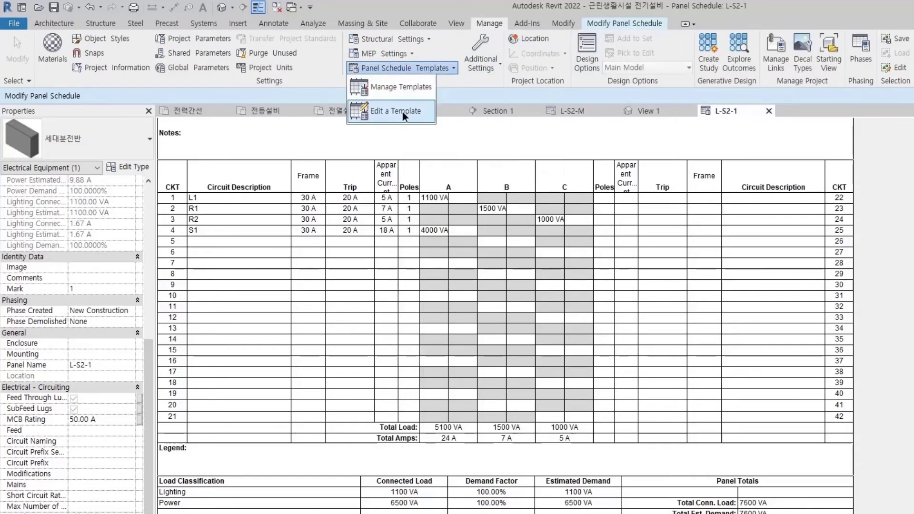
click(403, 113)
click(606, 433)
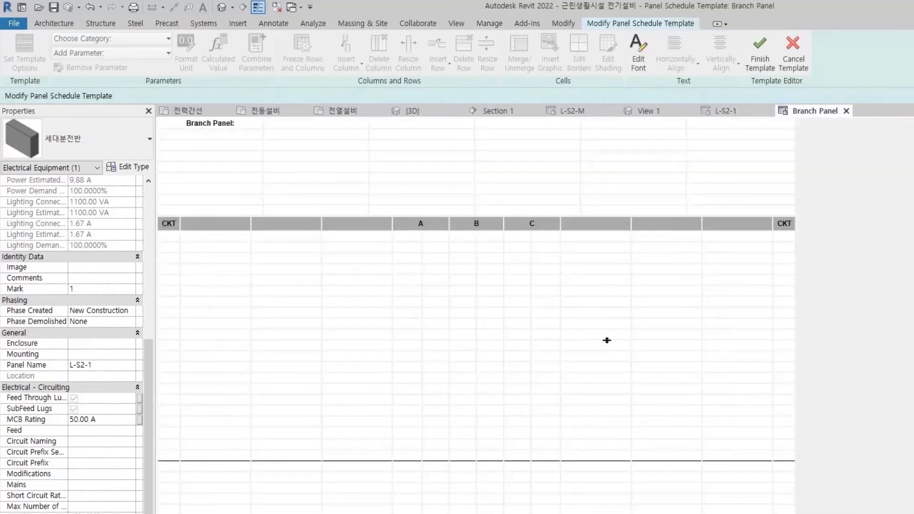
click(786, 62)
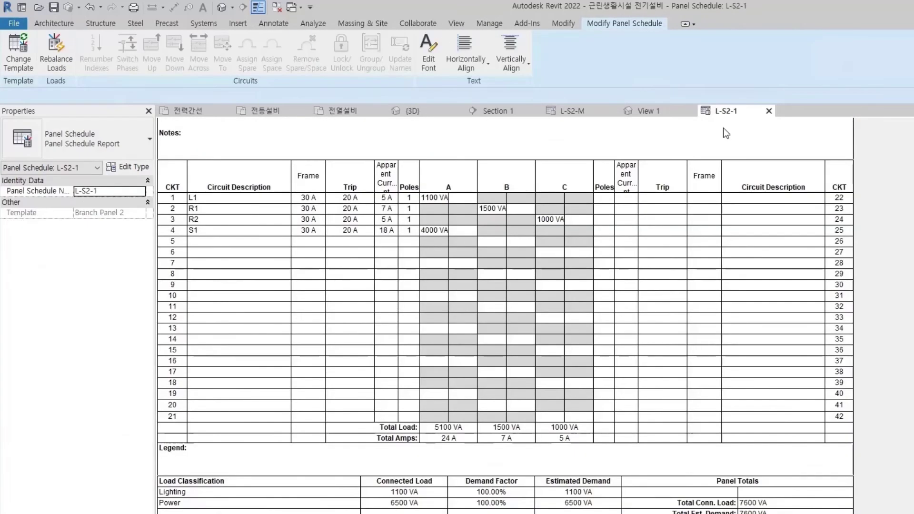
click(489, 23)
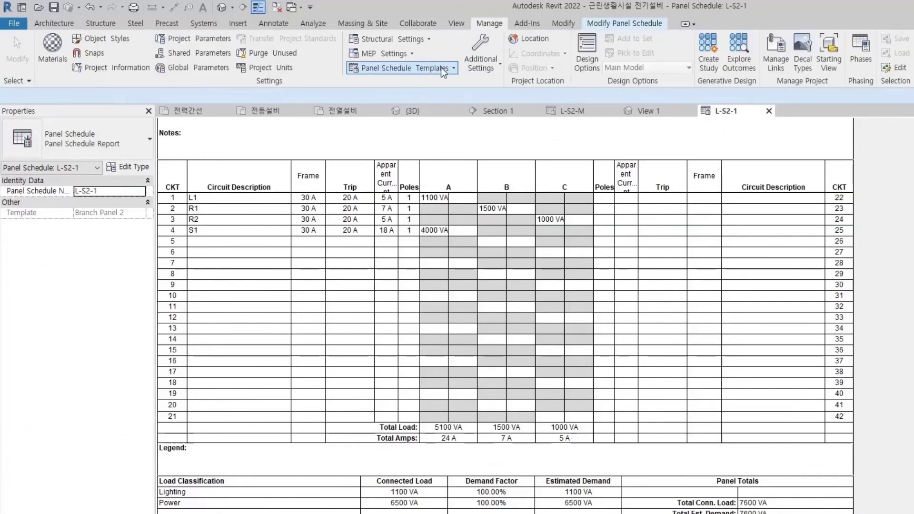
Open the Branch Panel 2 template using the Two Columns, Circuits Down configuration
click(452, 69)
click(403, 113)
click(606, 230)
click(605, 244)
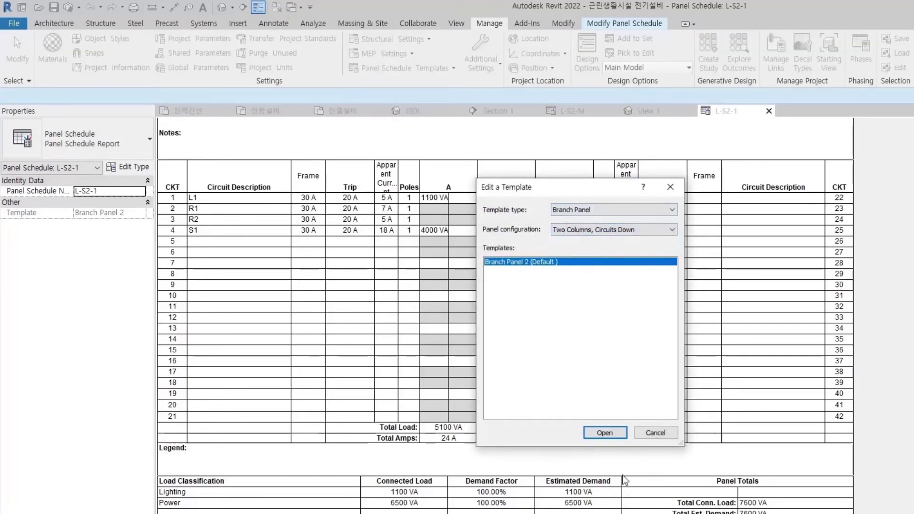
click(605, 433)
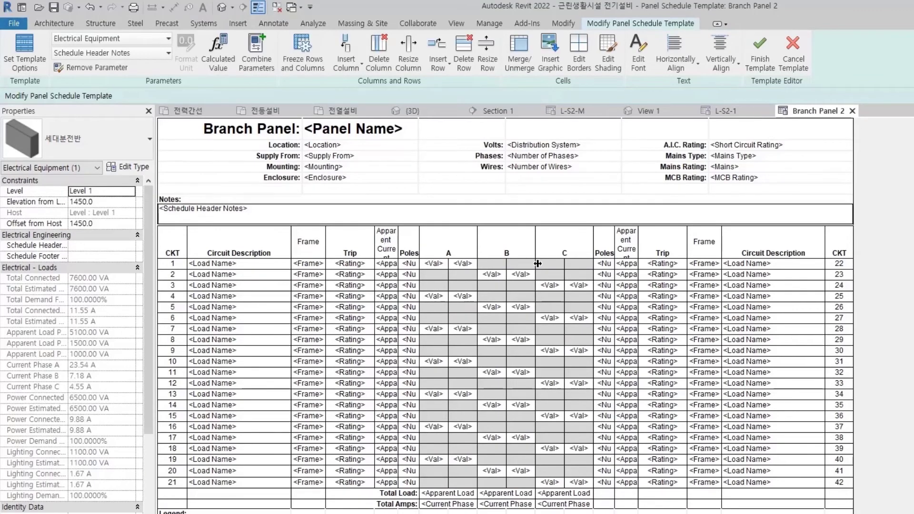
Rename the headers to 부하전류(A), AT and AF, widening the 부하전류(A) column
double_click(376, 237)
key(BackSpace)
key(BackSpace)
key(BackSpace)
key(BackSpace)
key(BackSpace)
key(BackSpace)
key(BackSpace)
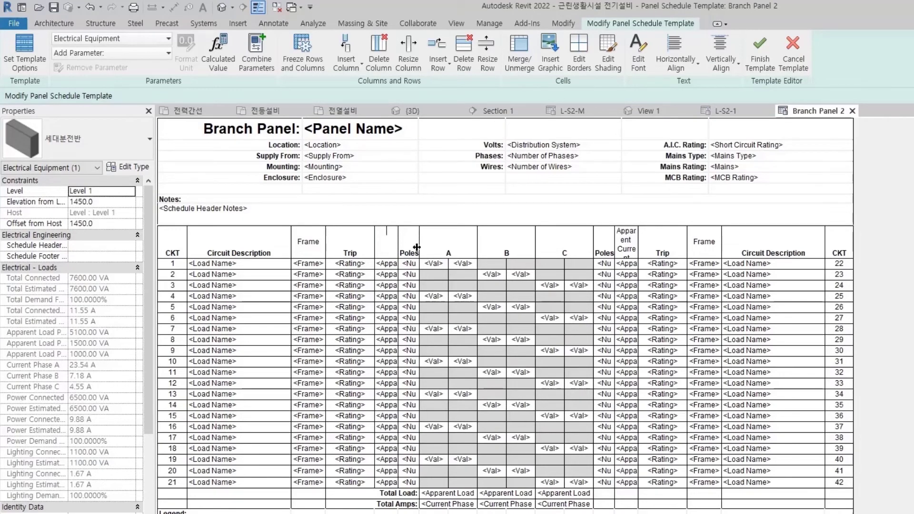
text(부하전류()
text(A)
double_click(344, 239)
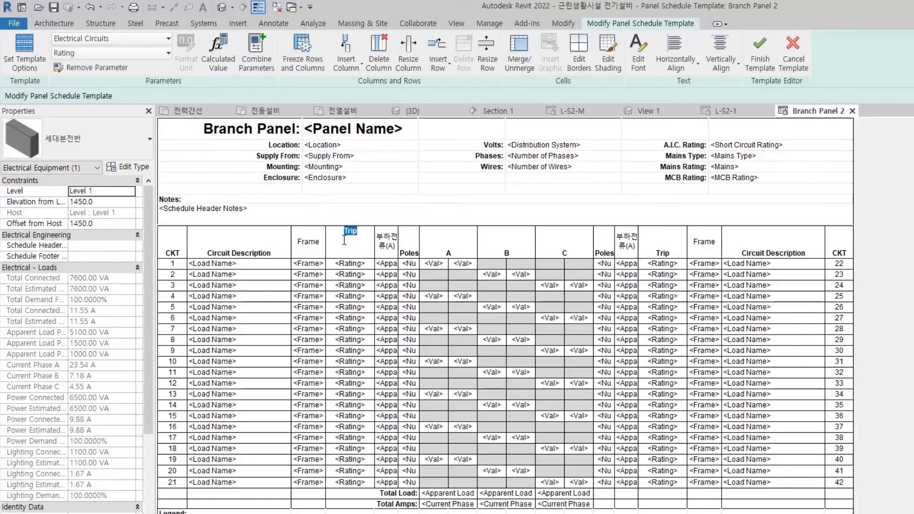
text(AT)
double_click(302, 246)
text(A)
click(375, 214)
drag(374, 234, 358, 233)
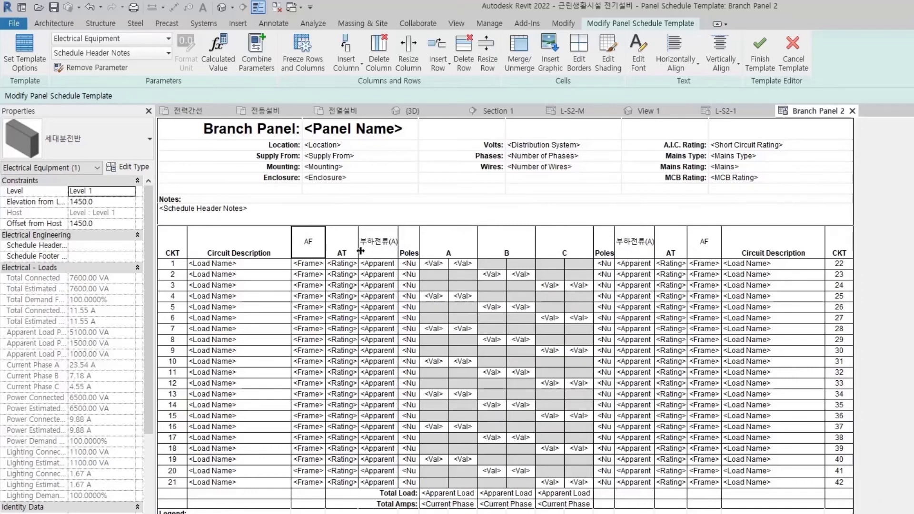
drag(356, 234, 352, 234)
Rename the Poles header to 극수
double_click(408, 248)
text(RNRN)
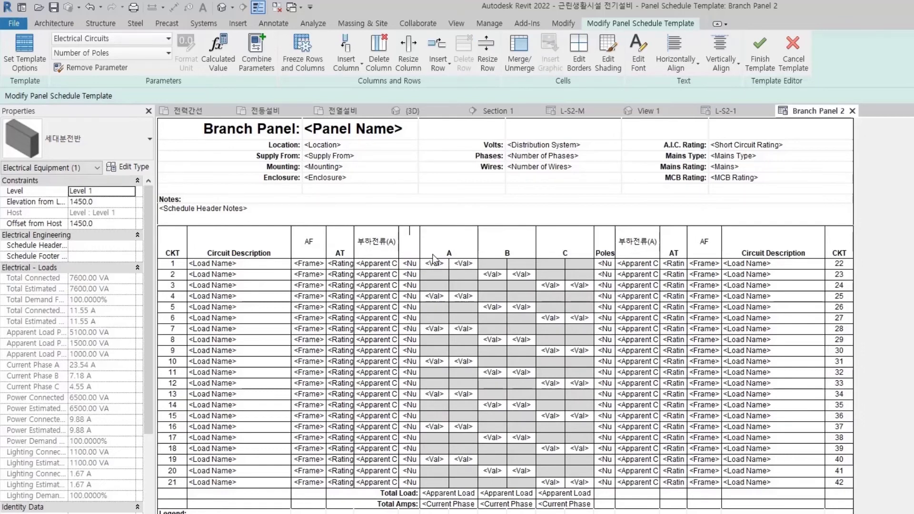
key(BackSpace)
text(수)
click(485, 201)
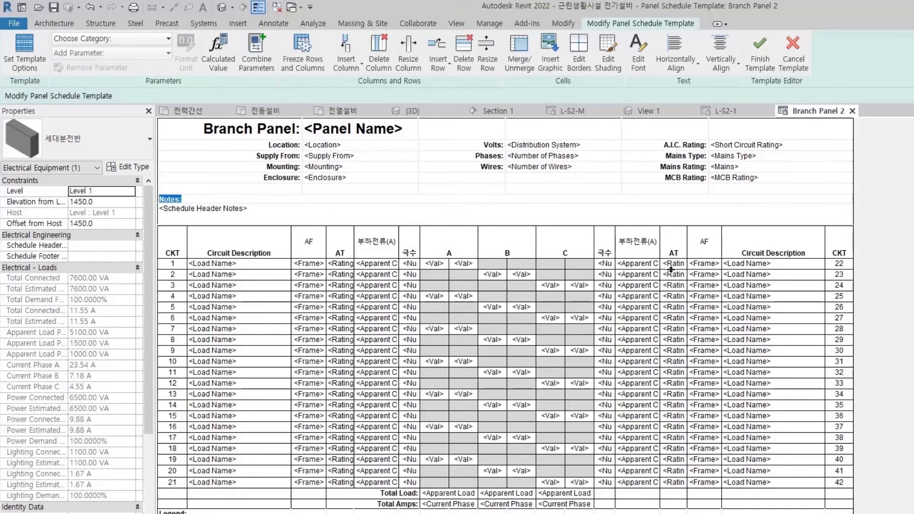
Rename the description and CKT headers to 부하명칭 and 회로, then select the header row
click(249, 252)
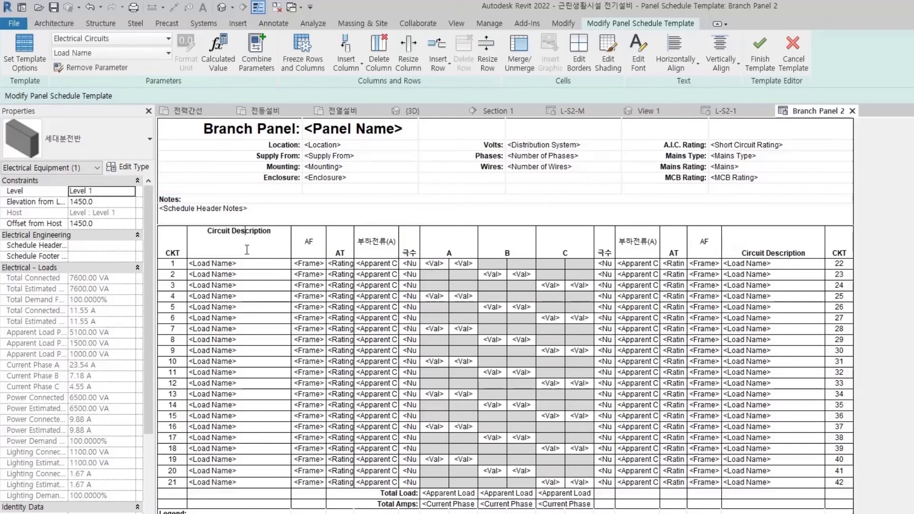
text(부하)
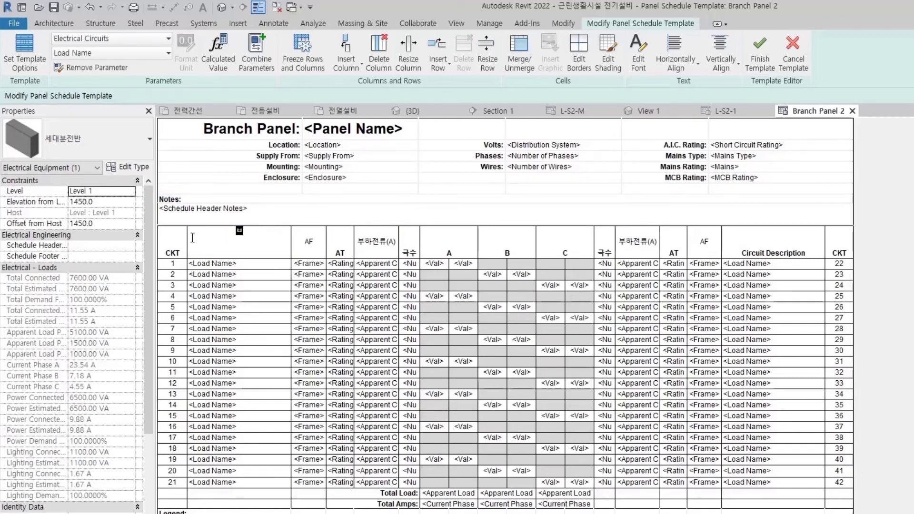
text(명)
text(칭)
click(177, 249)
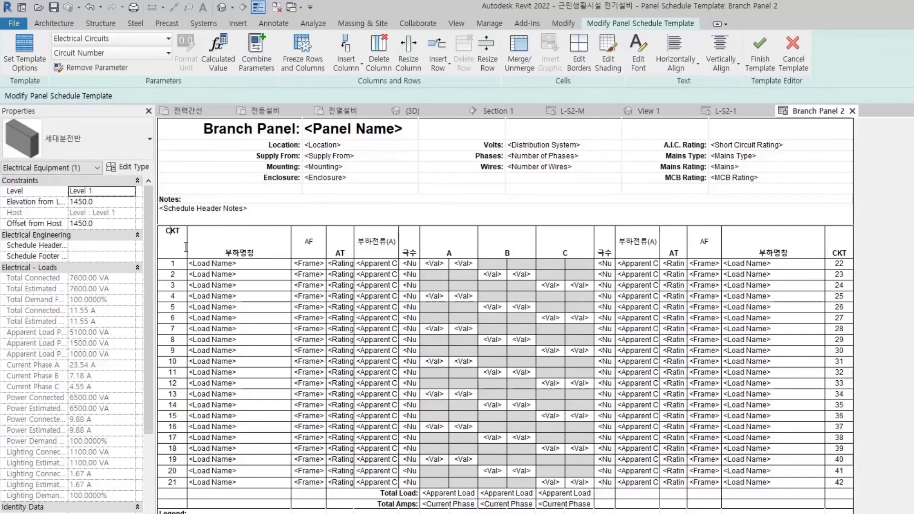
key(BackSpace)
key(BackSpace)
key(BackSpace)
text(회로)
click(306, 209)
mouse_move(161, 238)
mouse_down()
mouse_move(873, 276)
mouse_move(825, 241)
mouse_move(834, 247)
mouse_up()
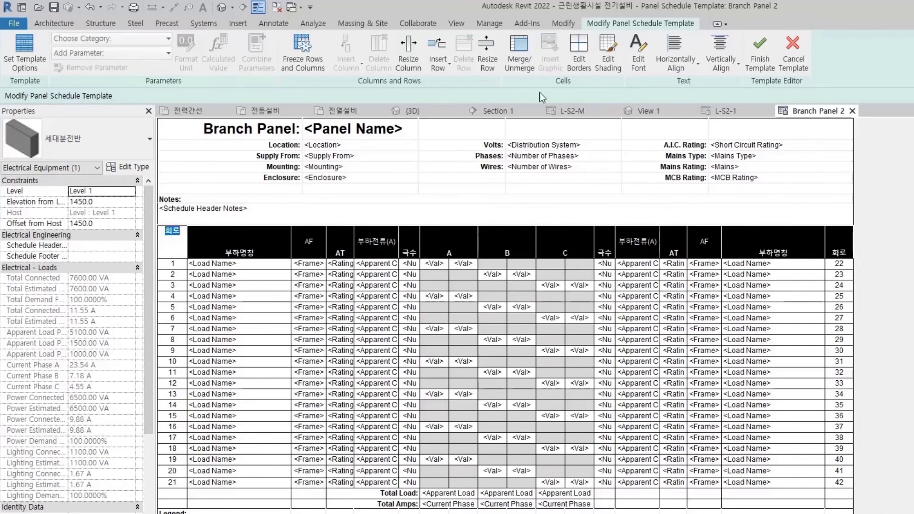
Center the header row text vertically and horizontally and confirm its font settings
click(725, 64)
click(731, 102)
click(690, 69)
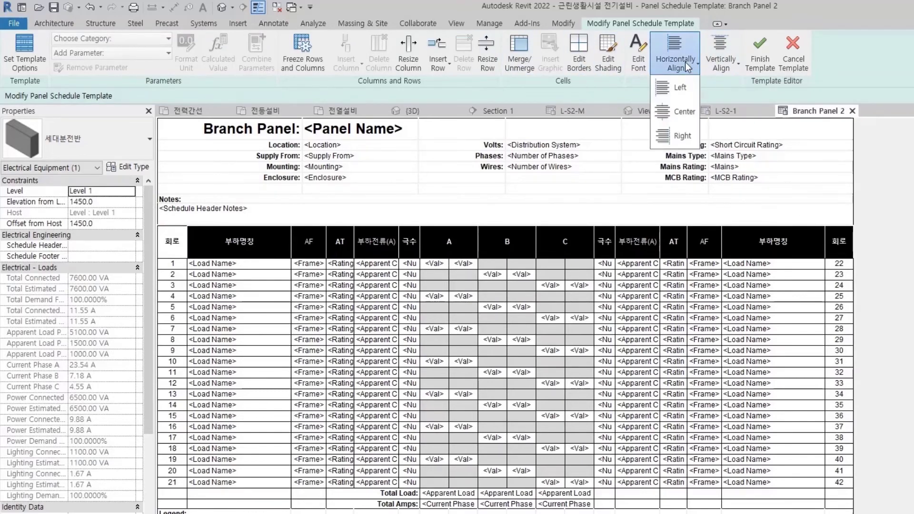
click(681, 107)
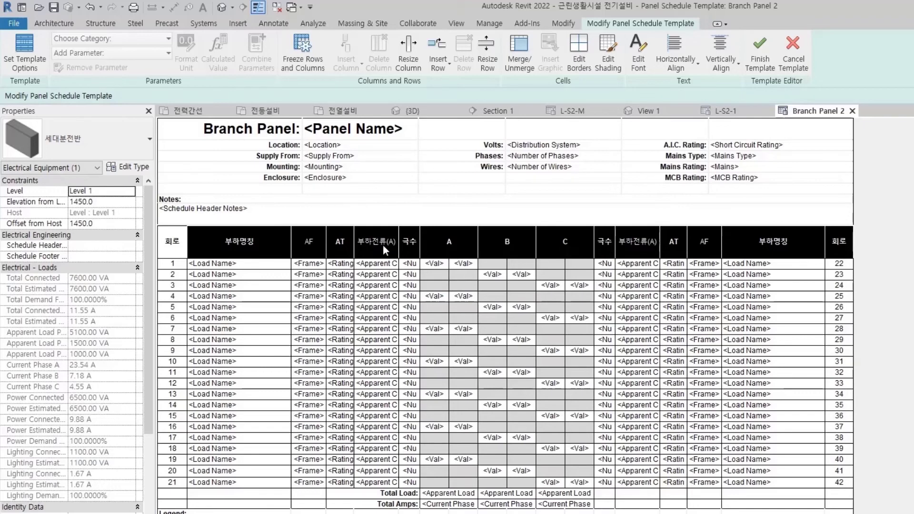
click(641, 51)
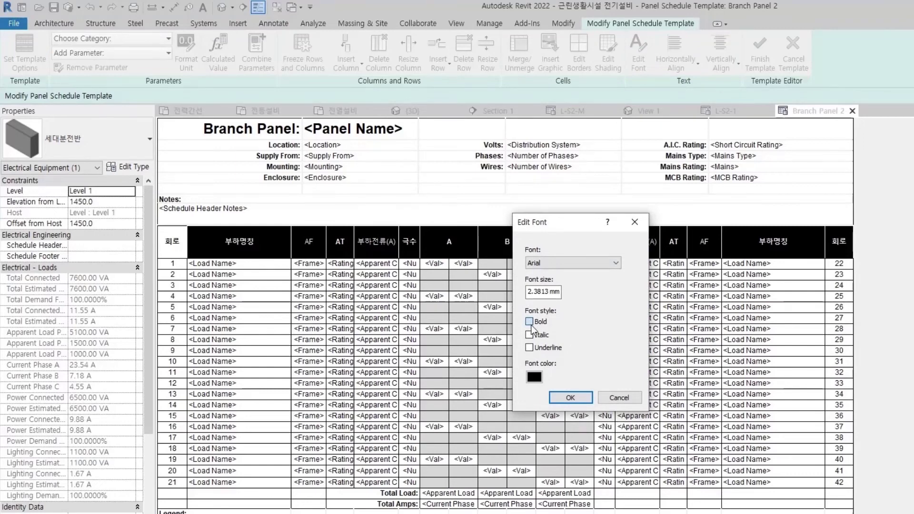
click(569, 399)
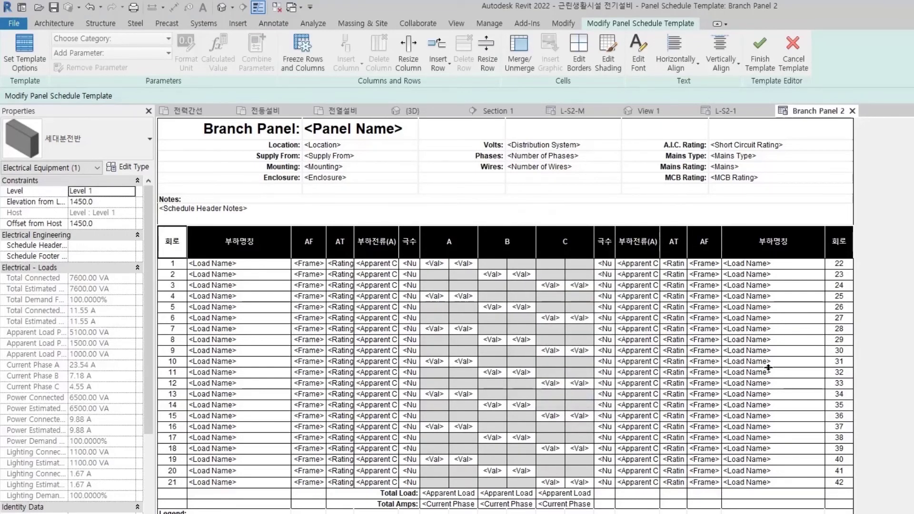
Make the header row shorter and finish the template edits
click(763, 353)
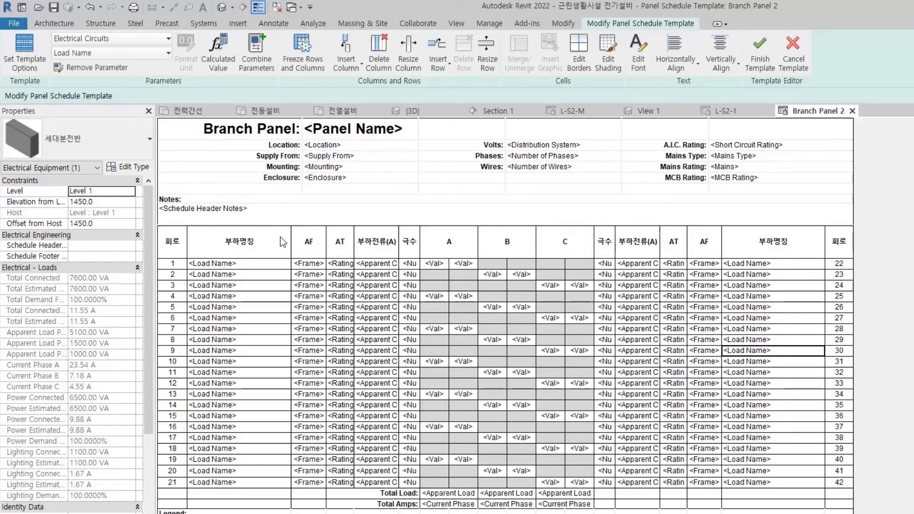
drag(798, 258, 798, 251)
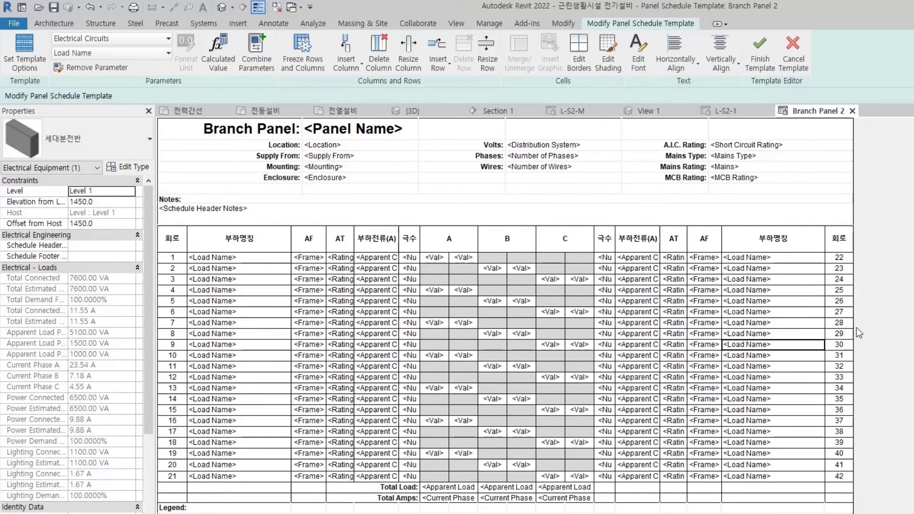
click(766, 45)
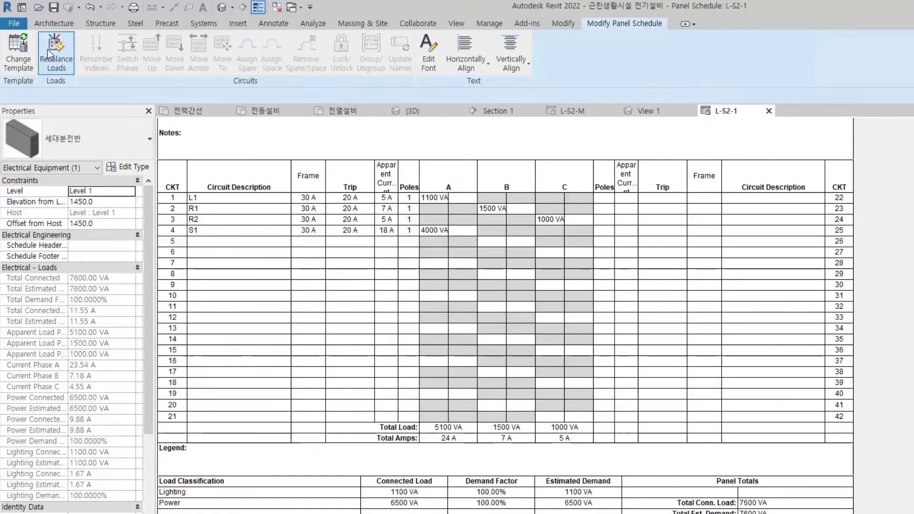
Reapply Branch Panel 2 (Default) to the L-S2-1 schedule to display the Korean headers
click(18, 47)
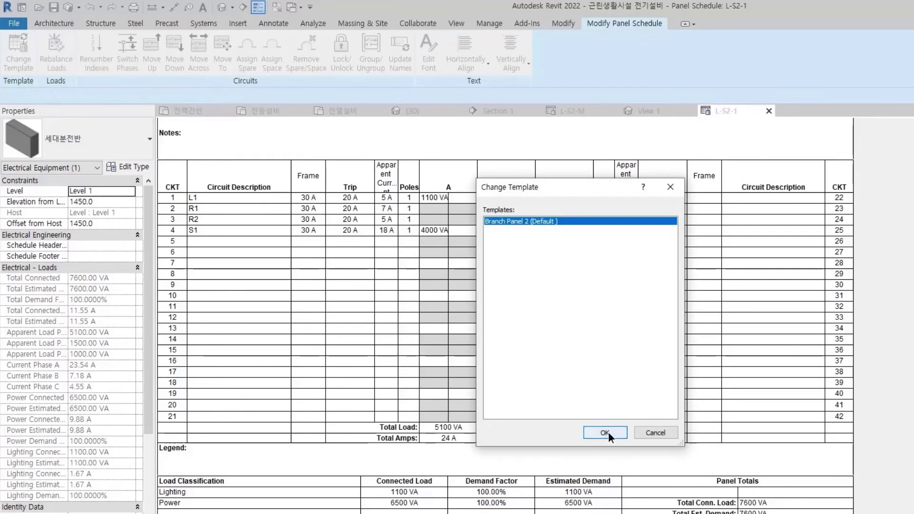
click(608, 432)
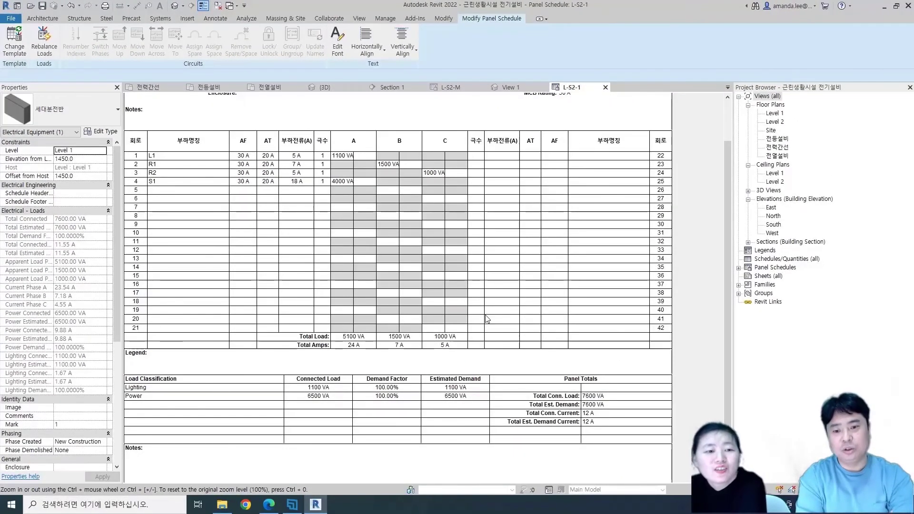
scroll(557, 313, up, 2)
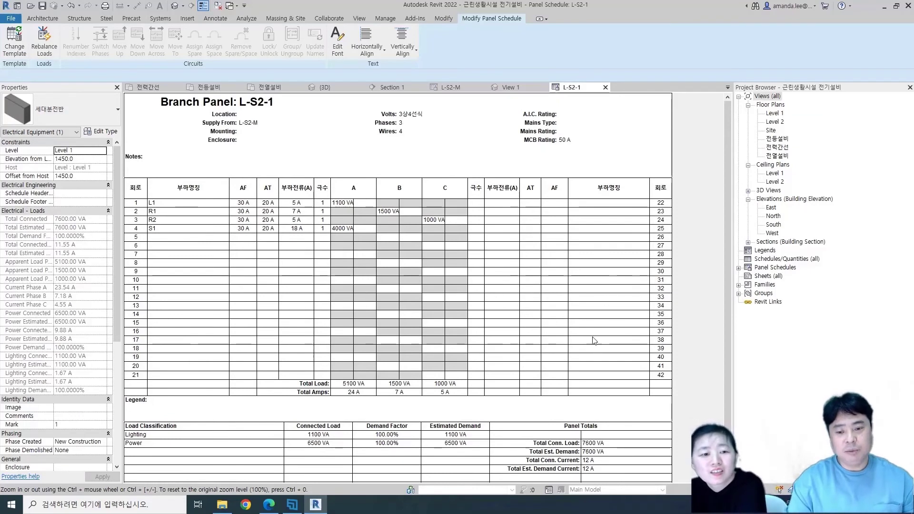